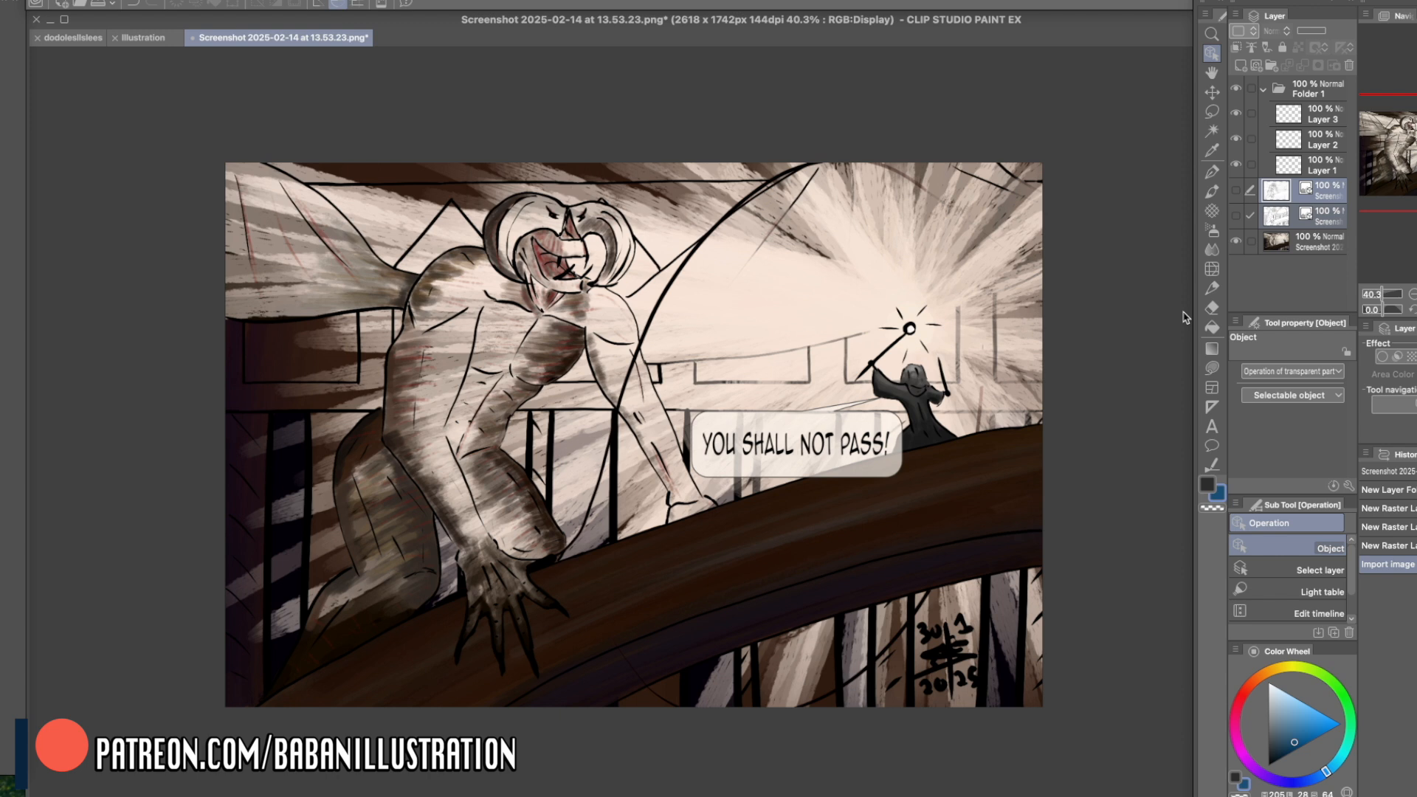
- Show the ink line-art and pencil-sketch layers over the coloured painting for a quick comparison
{"action": "scroll", "coordinate": [1183, 317], "scroll_direction": "left", "scroll_amount": 1}
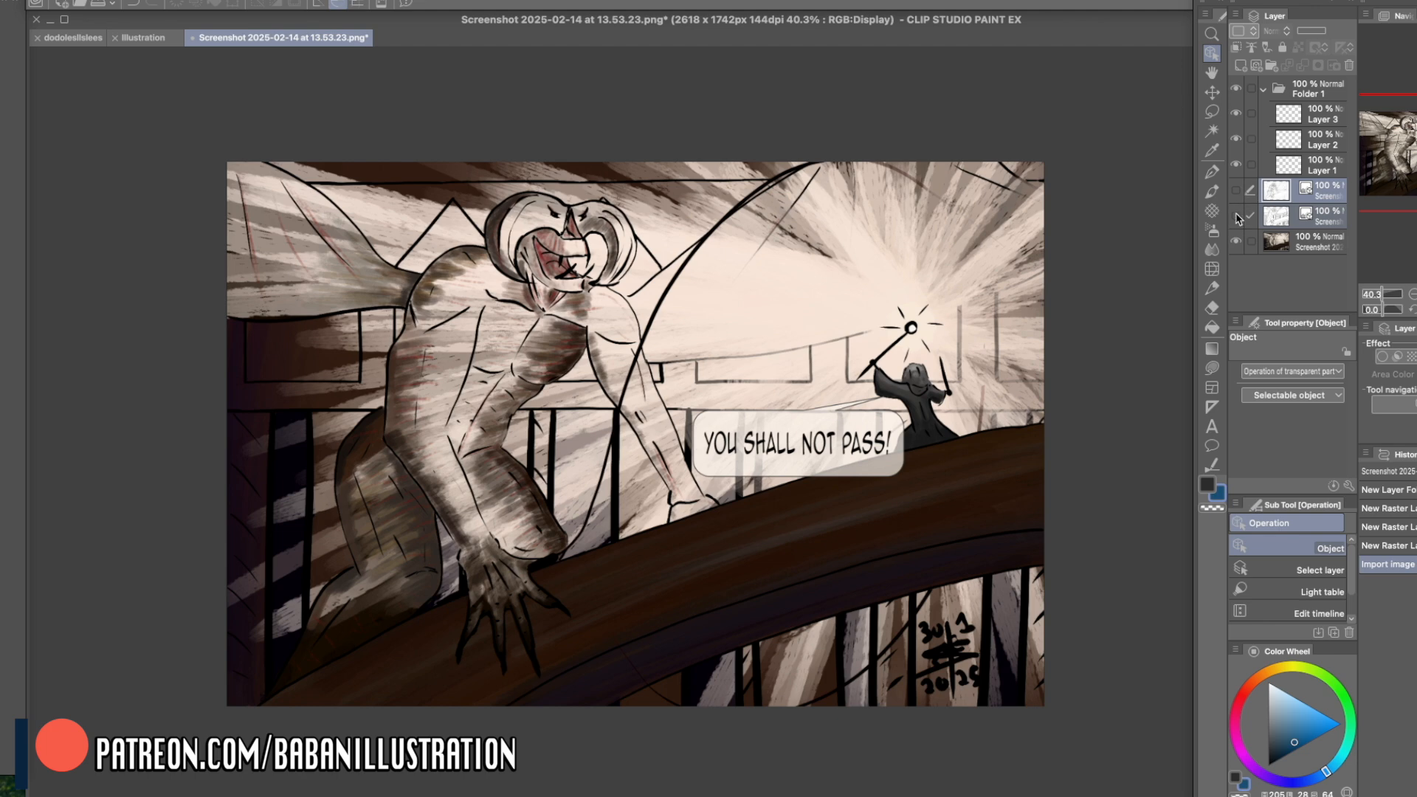
{"action": "left_click", "coordinate": [1237, 217]}
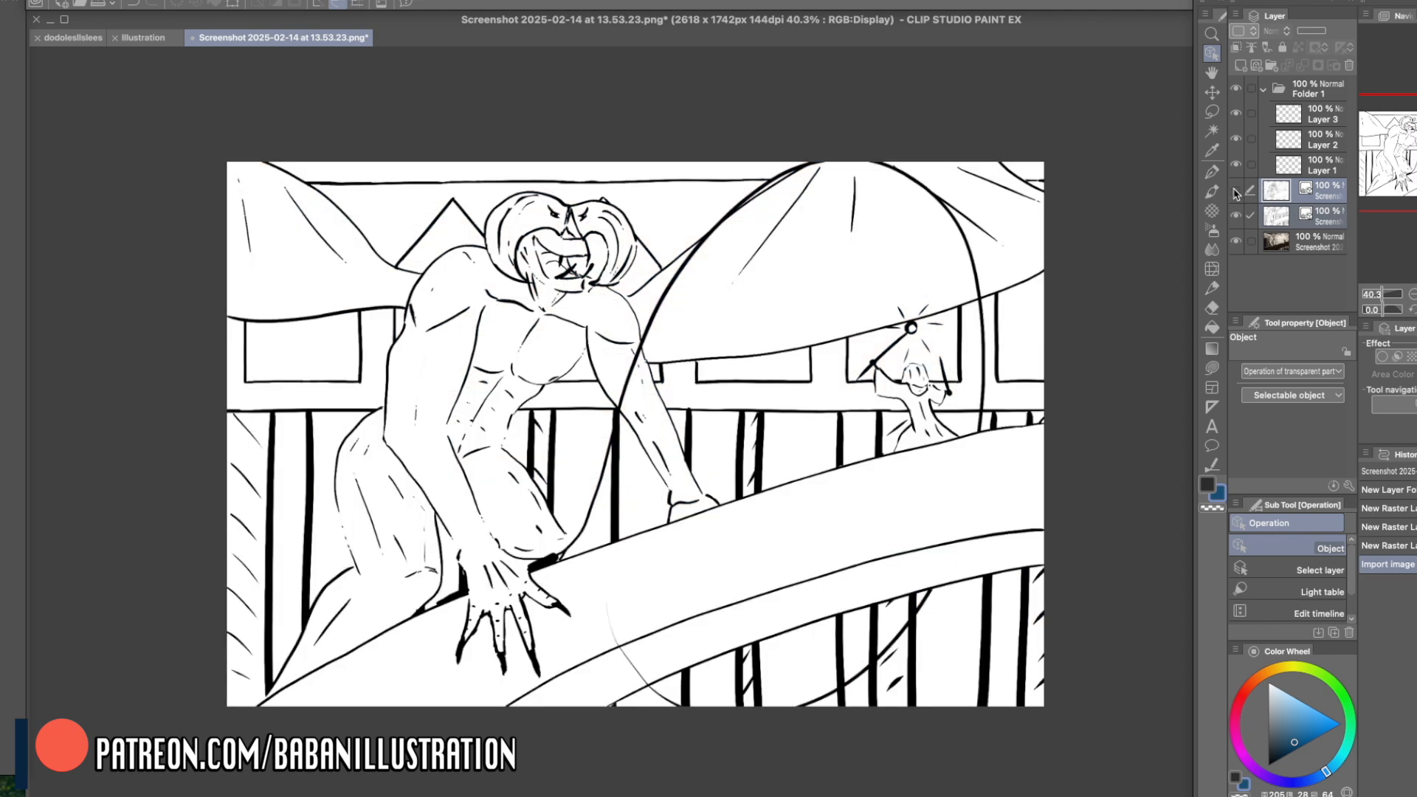
{"action": "left_click", "coordinate": [1236, 192]}
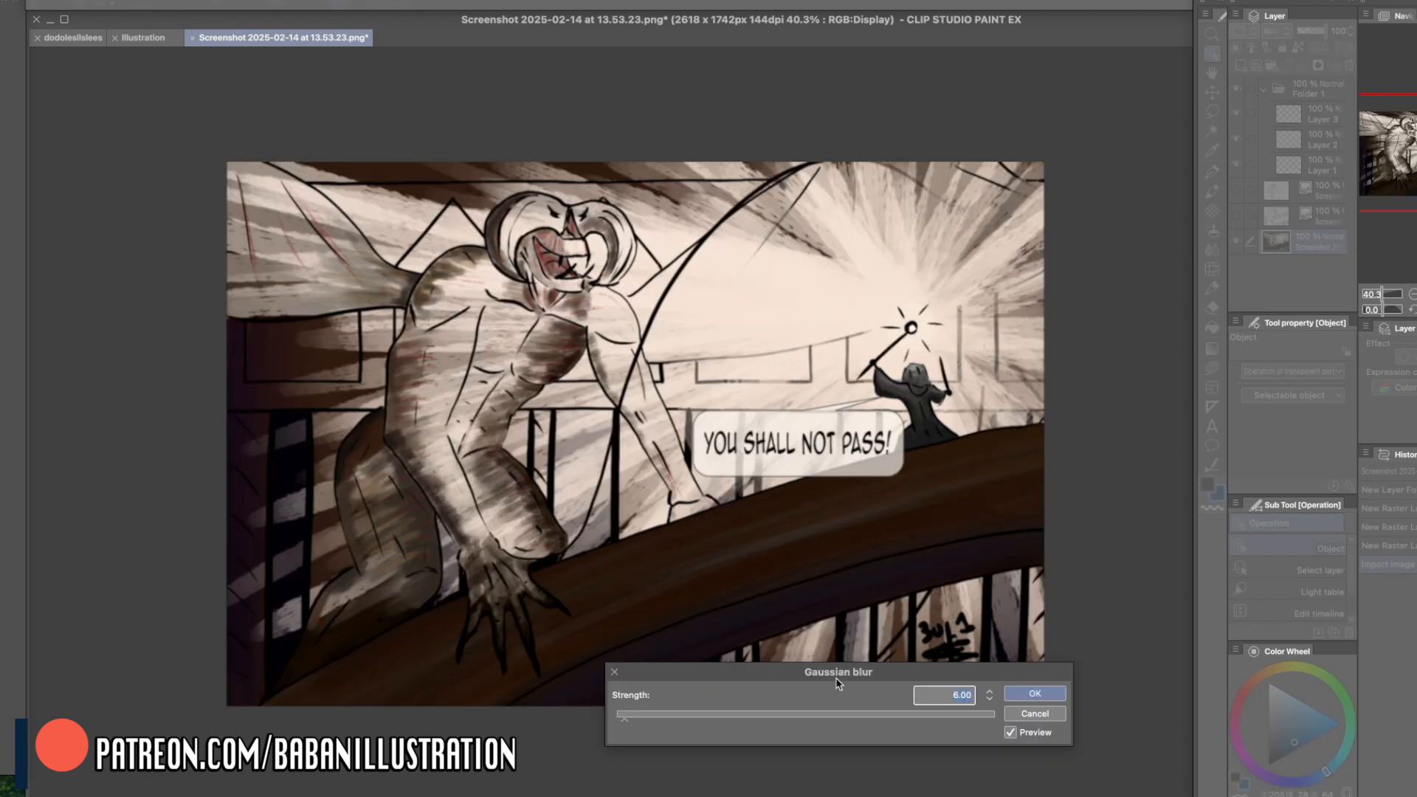
- Preview a Gaussian blur of 97.75 strength on the painting layer to judge its value masses, and cancel it
{"action": "left_click_drag", "start_coordinate": [836, 683], "coordinate": [874, 690]}
{"action": "left_click_drag", "start_coordinate": [663, 729], "coordinate": [869, 732]}
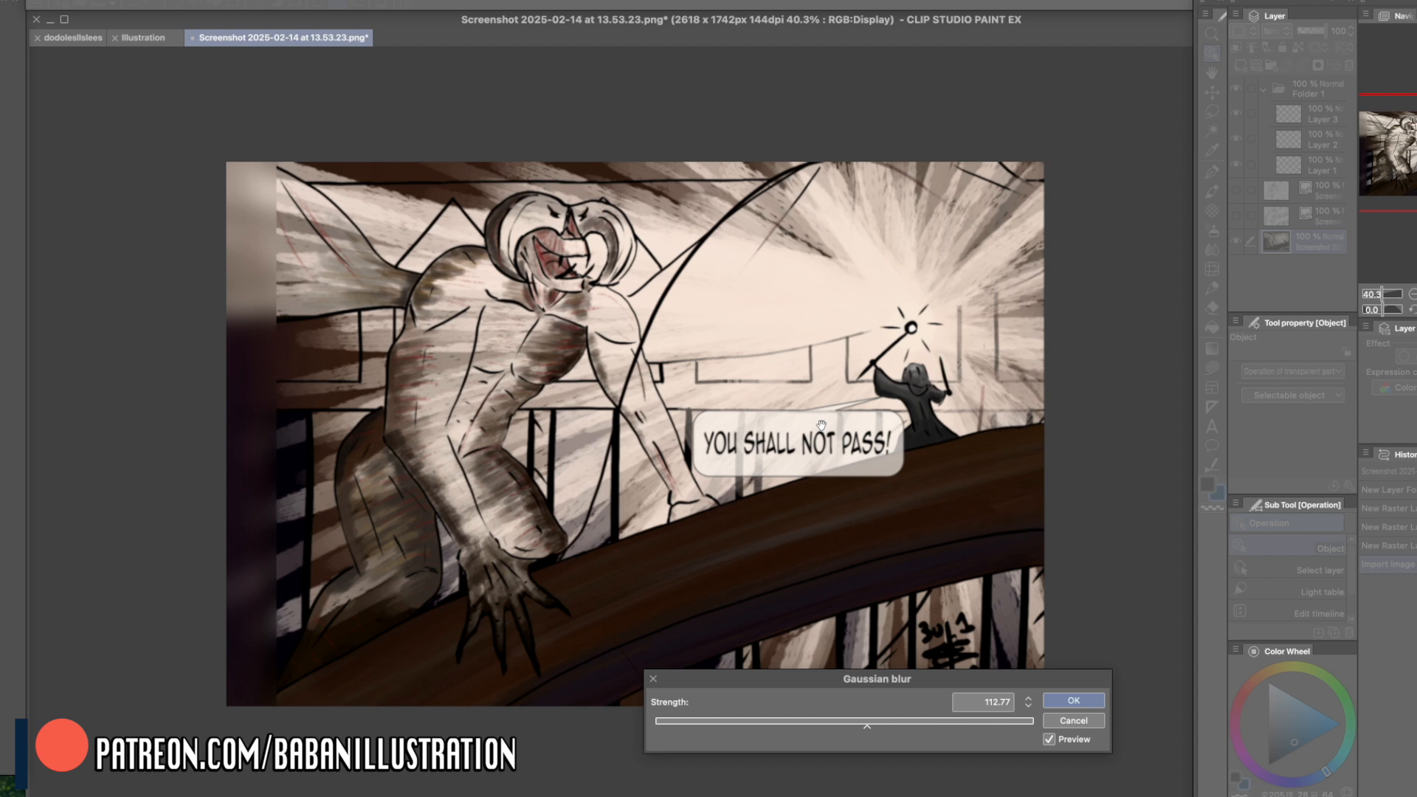
{"action": "left_click_drag", "start_coordinate": [851, 723], "coordinate": [829, 722]}
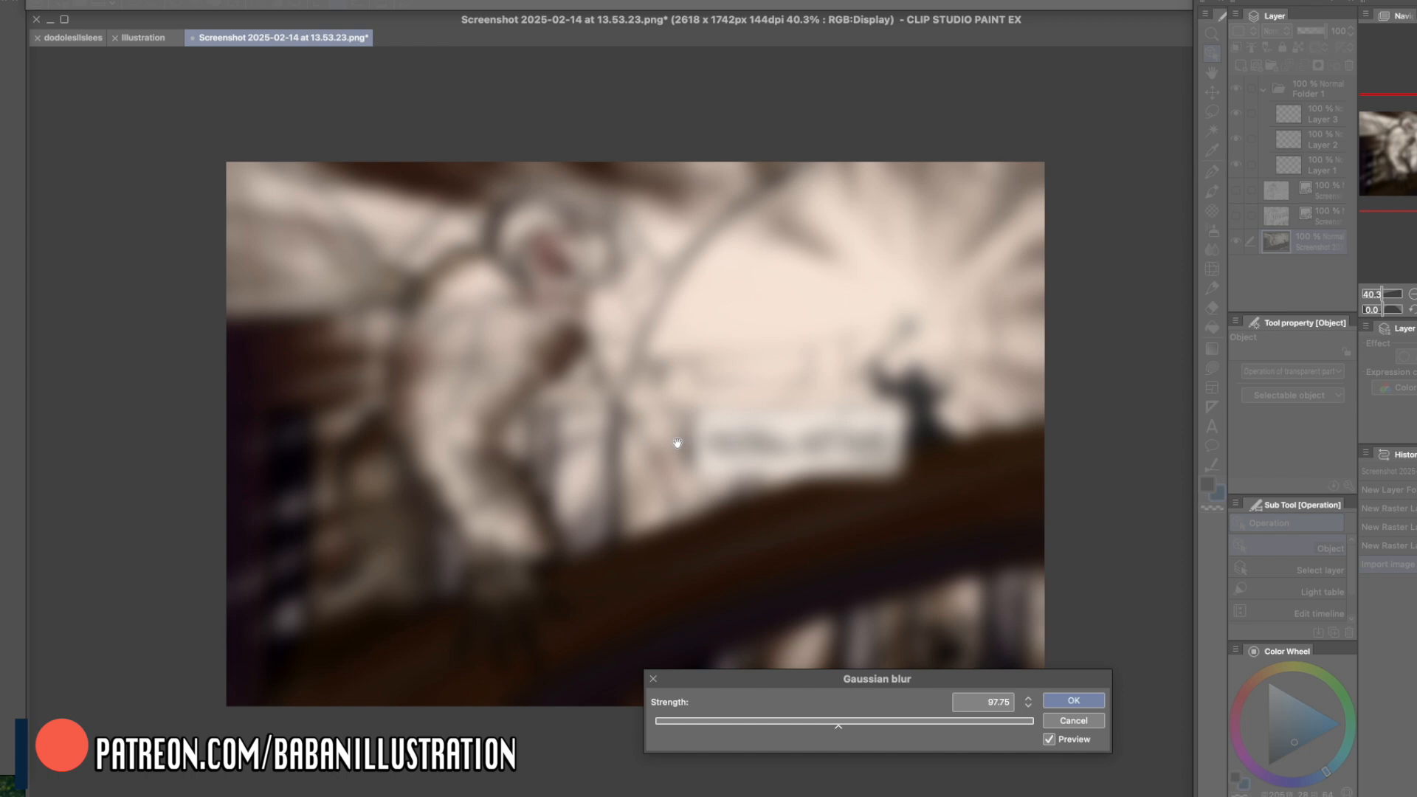
{"action": "left_click_drag", "start_coordinate": [862, 681], "coordinate": [837, 730]}
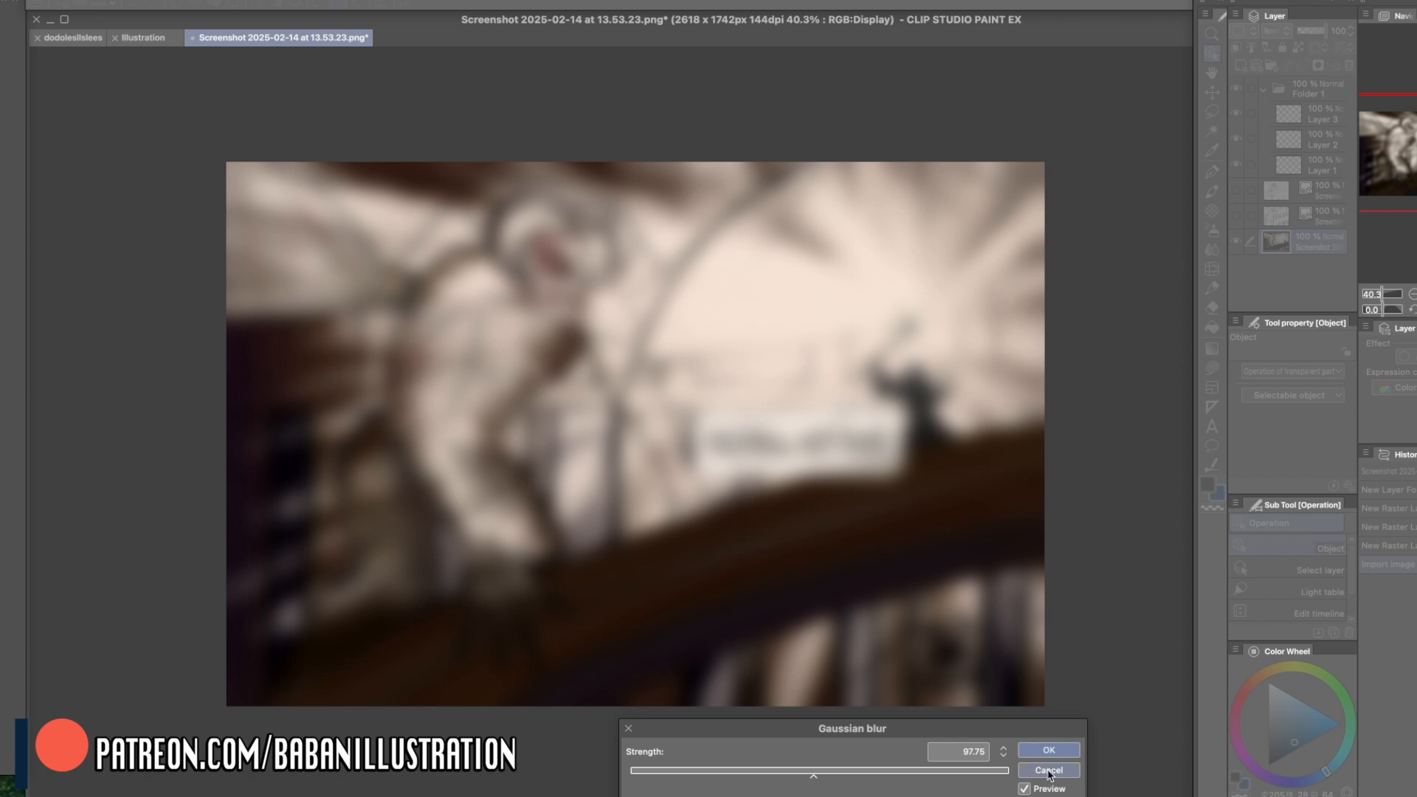
{"action": "left_click", "coordinate": [1048, 771]}
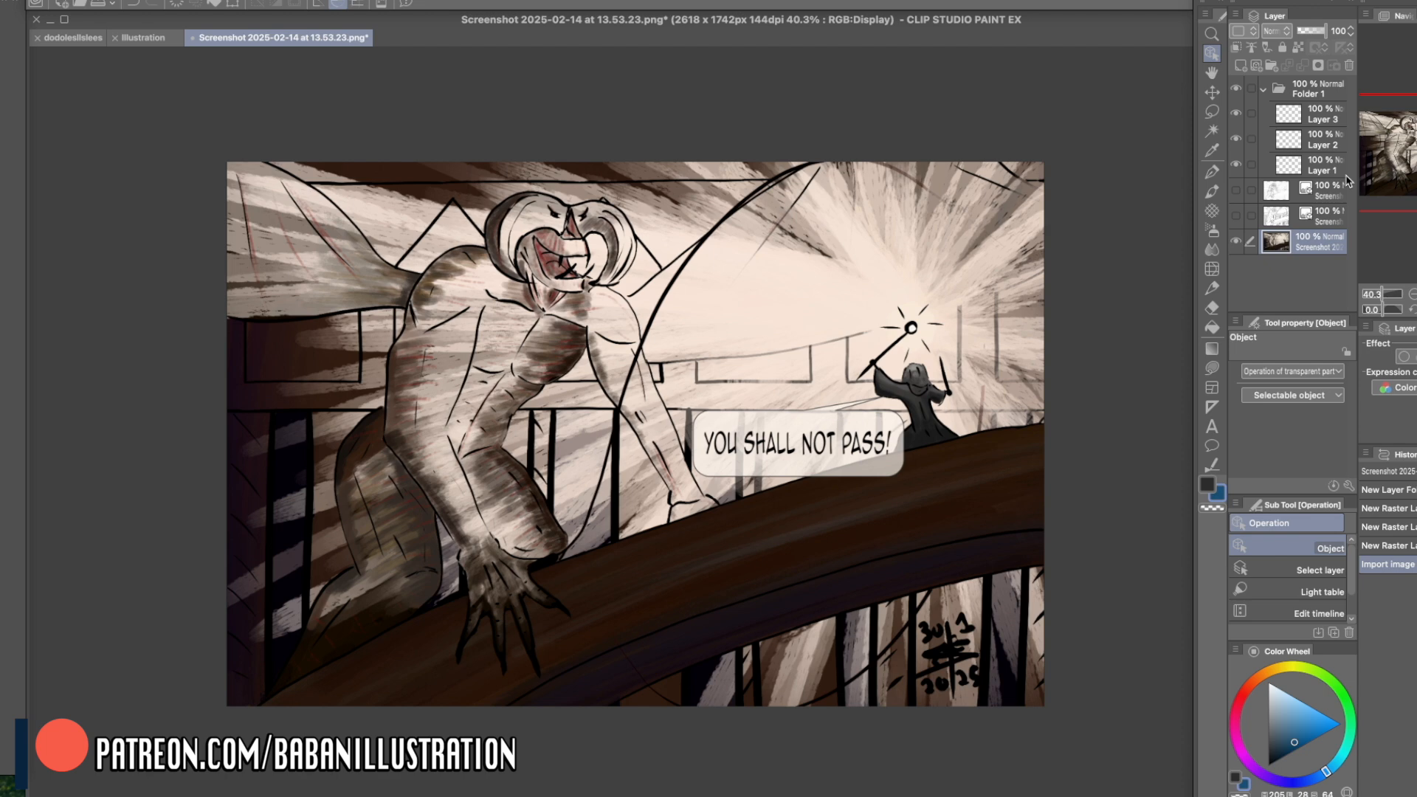
- Examine the pencil sketch and the ink line art one at a time, and return to the coloured painting
{"action": "left_click", "coordinate": [1236, 190]}
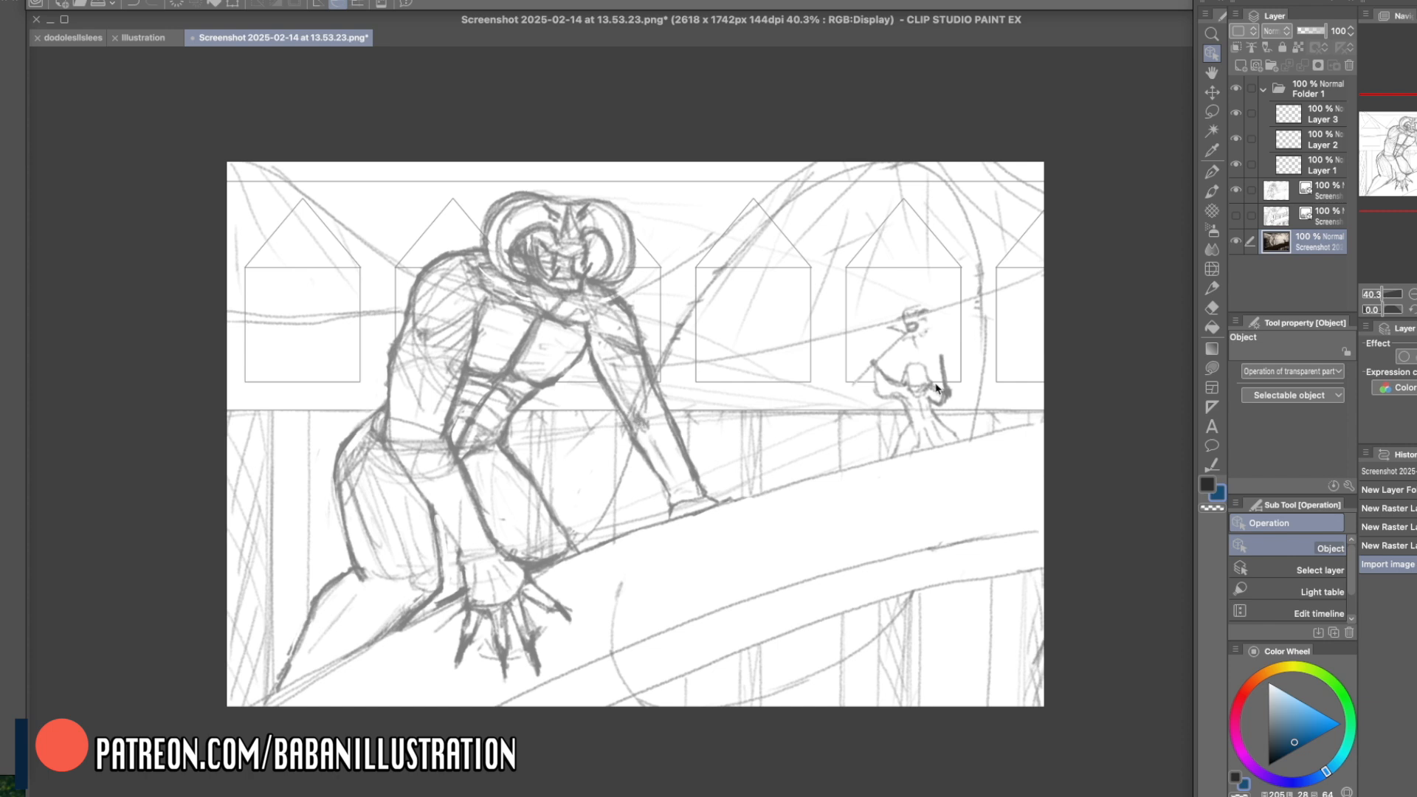
{"action": "left_click", "coordinate": [1236, 215]}
{"action": "left_click", "coordinate": [1236, 189]}
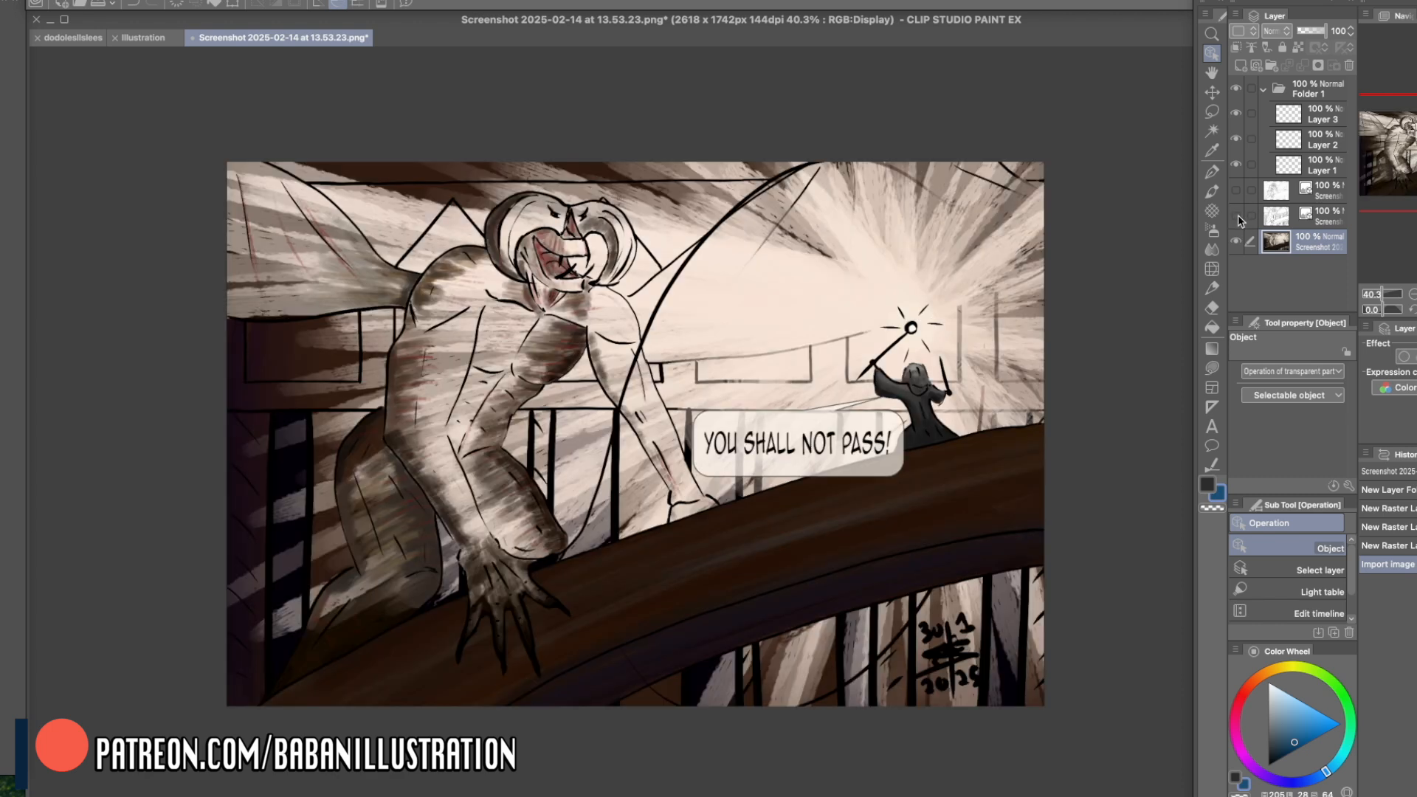
{"action": "left_click", "coordinate": [1236, 215]}
- Switch to the G-pen and undo the accidental move of the painting layer
{"action": "left_click_drag", "start_coordinate": [862, 261], "coordinate": [862, 261]}
{"action": "right_click", "coordinate": [848, 297]}
{"action": "left_click", "coordinate": [840, 300]}
{"action": "left_click", "coordinate": [1211, 171]}
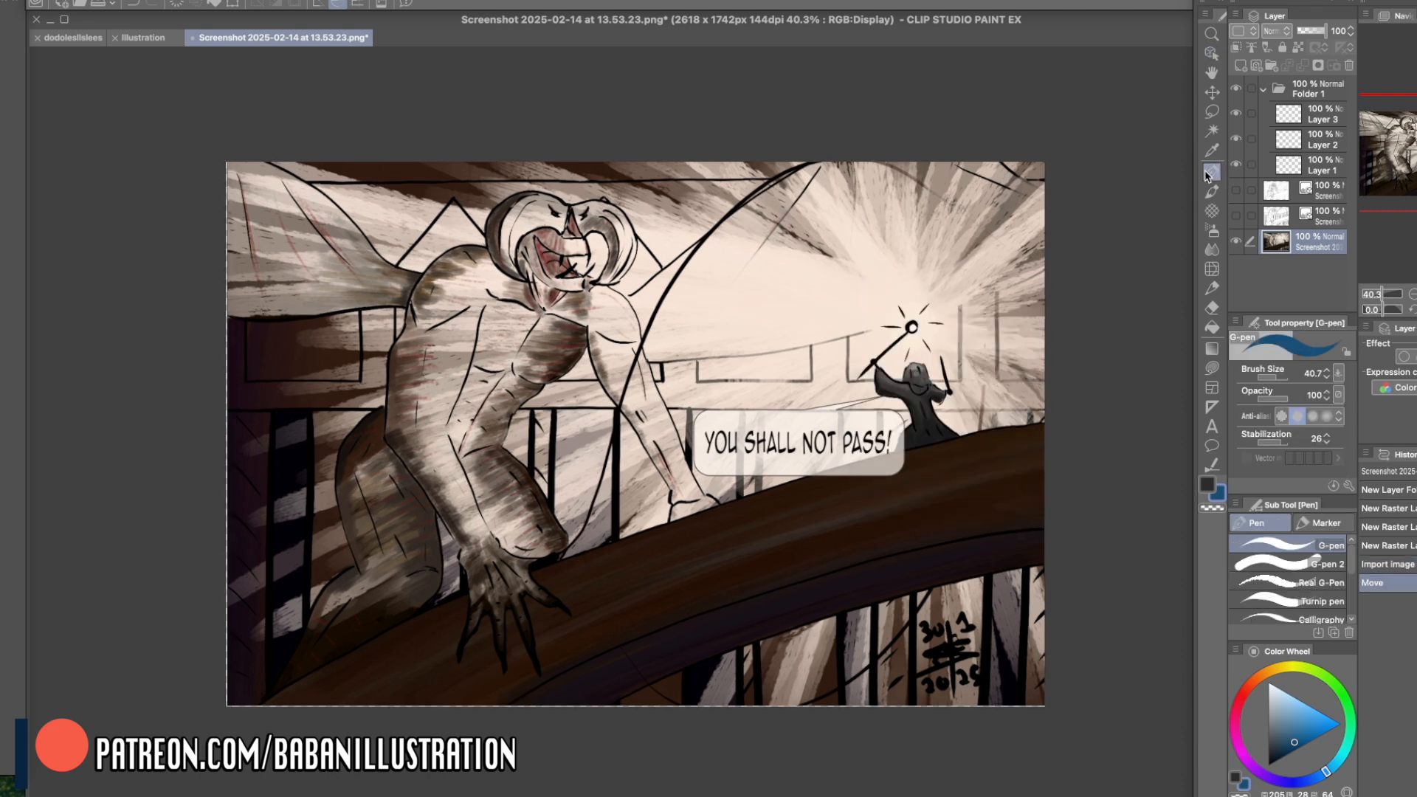
{"action": "key", "text": "super+z"}
- Paint a pure white test patch beside the wizard's staff, sample the nearby background colours for comparison, and undo the patch
{"action": "right_click", "coordinate": [885, 306]}
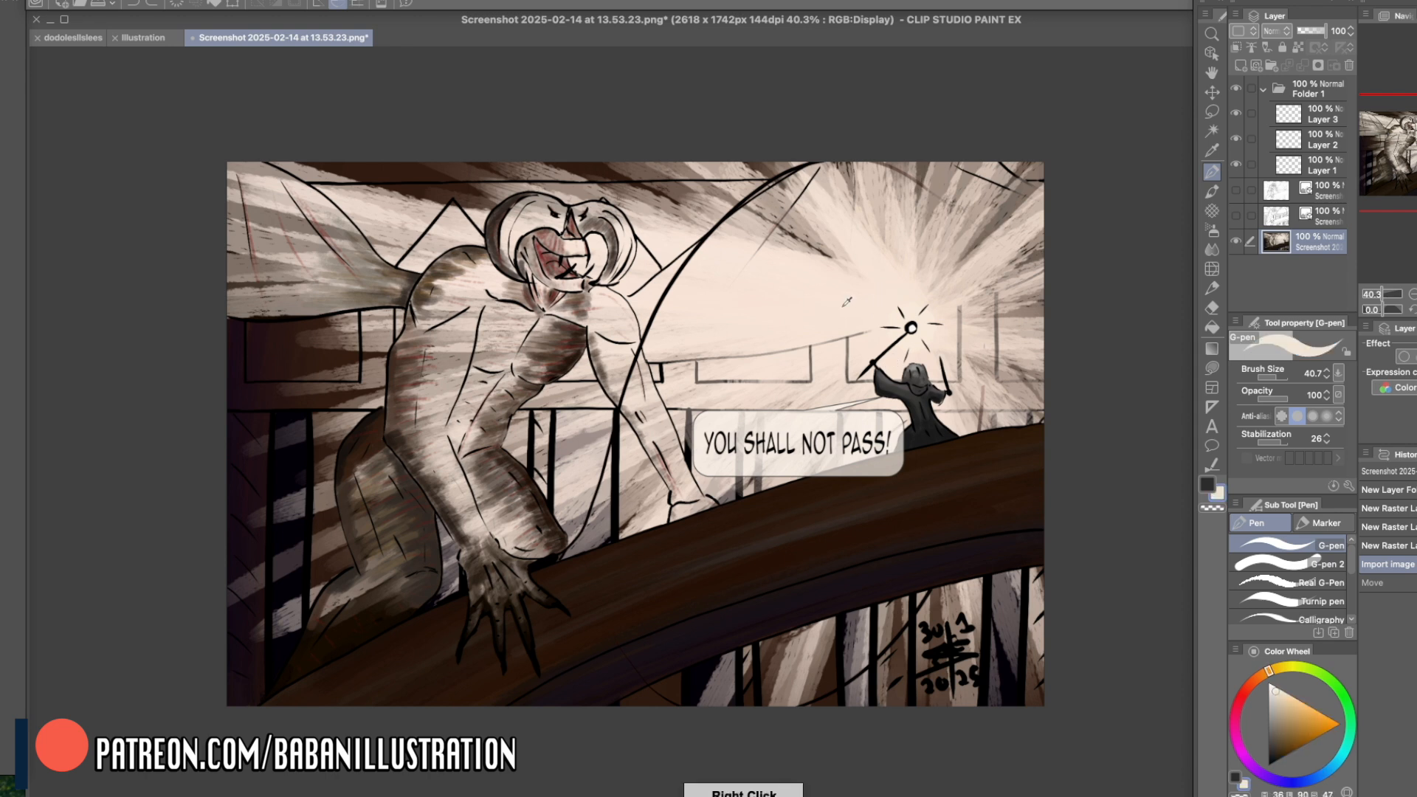
{"action": "left_click", "coordinate": [1269, 683]}
{"action": "mouse_move", "coordinate": [840, 301]}
{"action": "left_mouse_down"}
{"action": "mouse_move", "coordinate": [835, 325]}
{"action": "mouse_move", "coordinate": [862, 323]}
{"action": "left_mouse_up"}
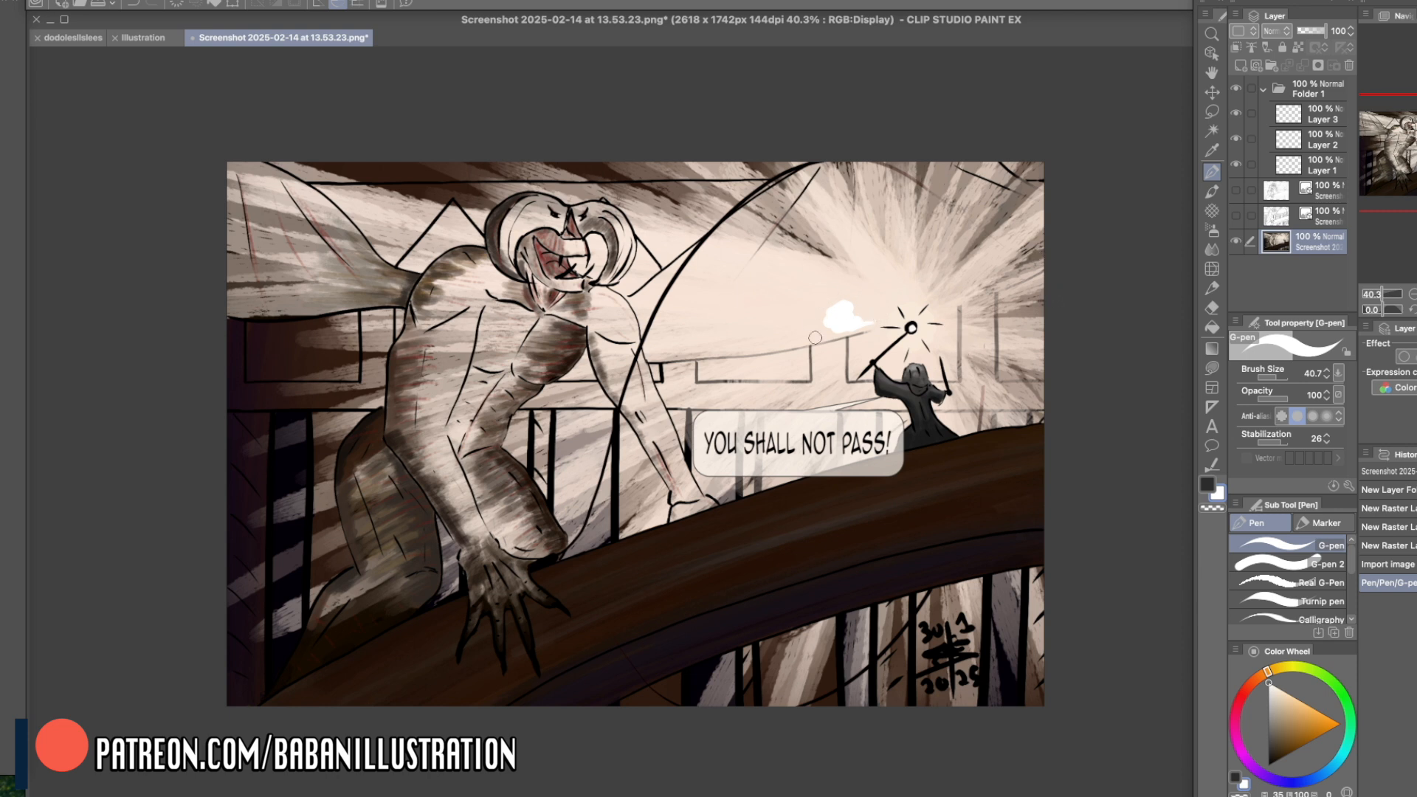
{"action": "right_click", "coordinate": [797, 320]}
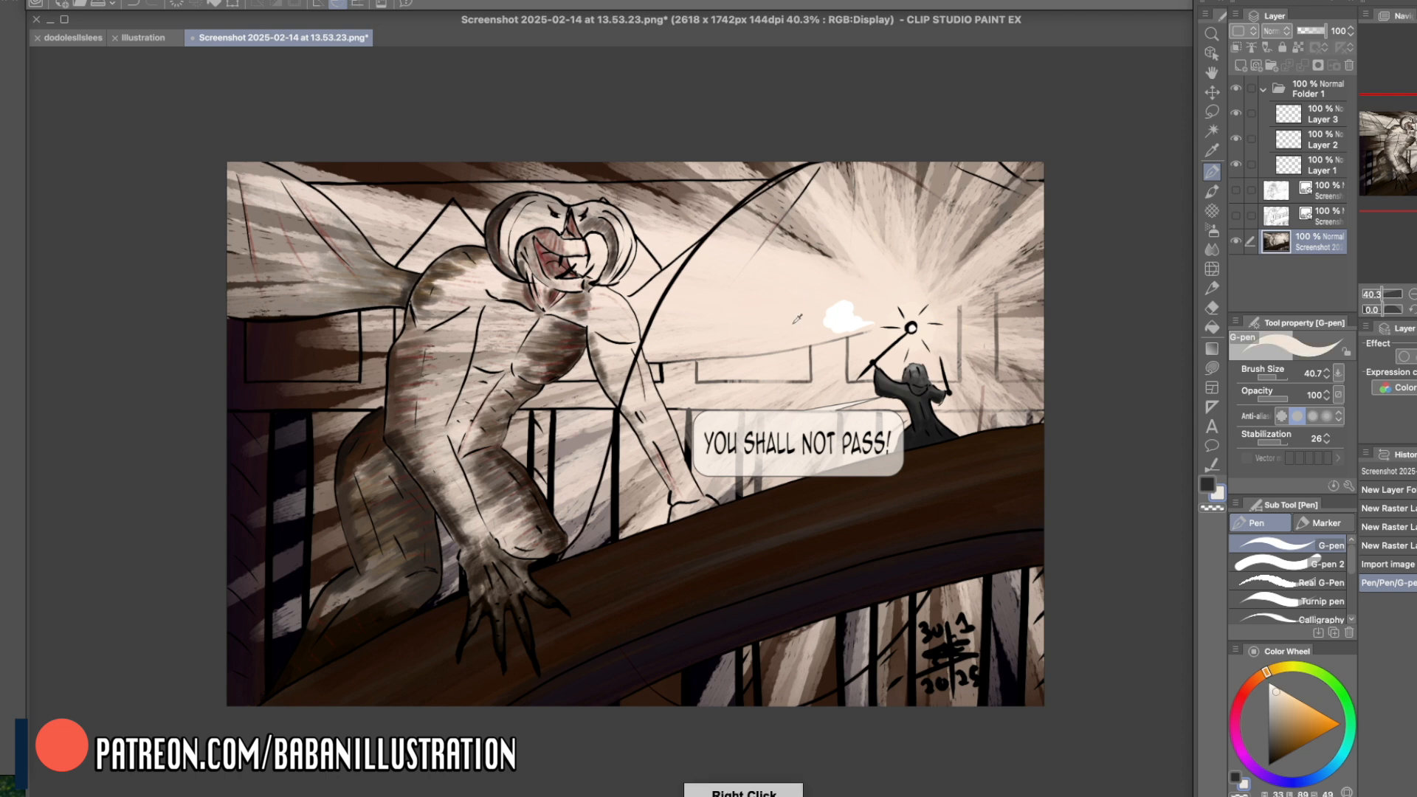
{"action": "right_click", "coordinate": [807, 310]}
{"action": "right_click", "coordinate": [809, 306]}
{"action": "right_click", "coordinate": [813, 300]}
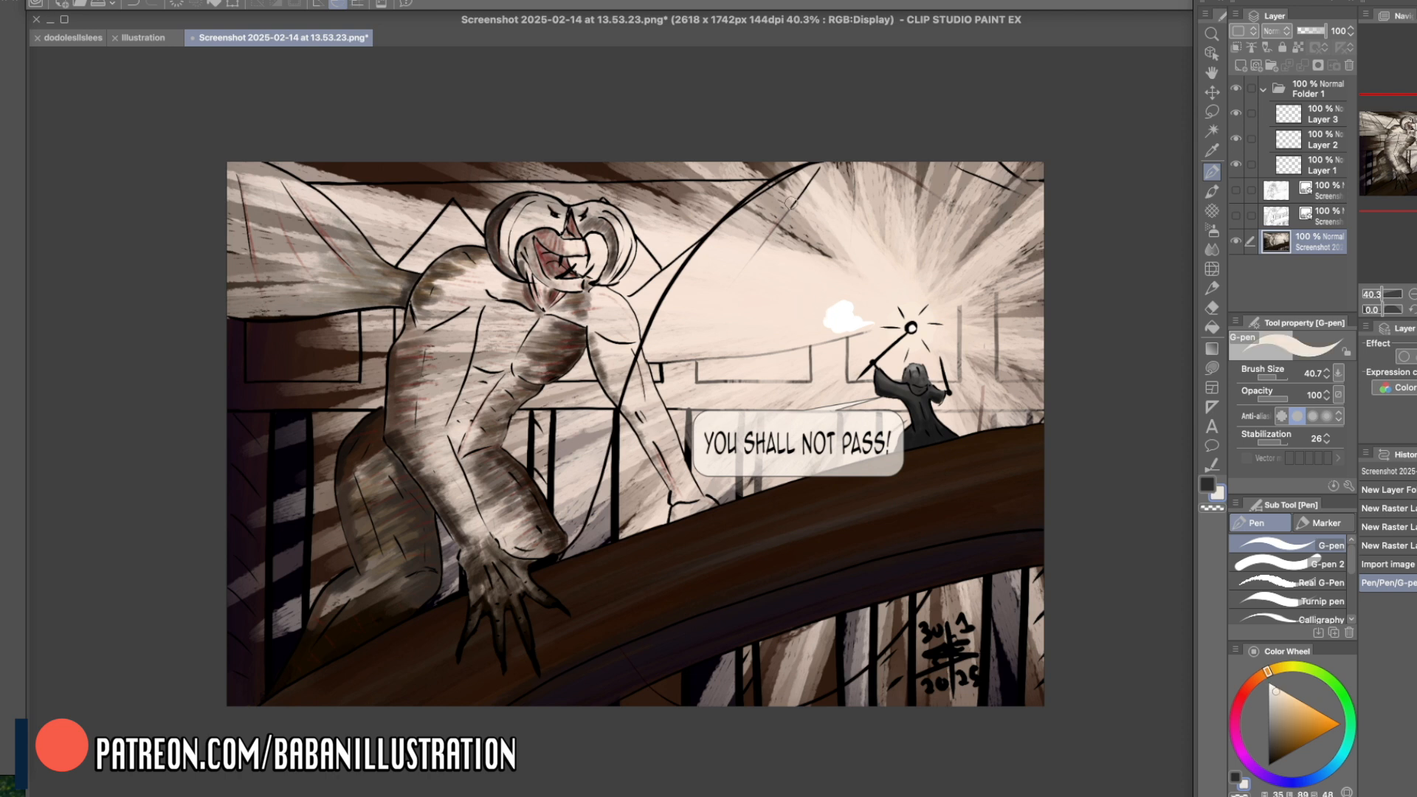
{"action": "right_click", "coordinate": [491, 273]}
{"action": "key", "text": "ctrl+z"}
- Select Layer 1, pick a neutral grey drawing colour, and show and select the ink line-art layer
{"action": "left_click", "coordinate": [1238, 174]}
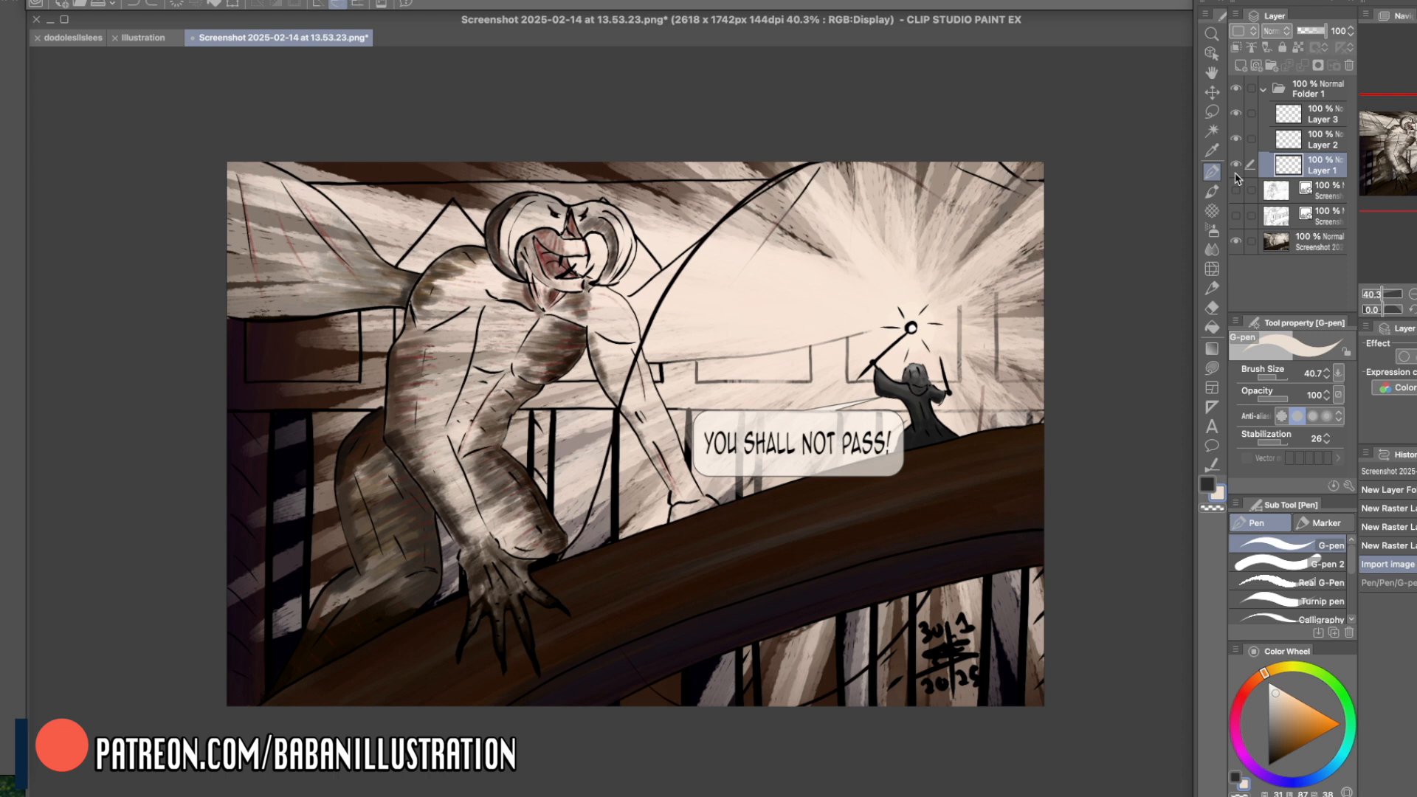
{"action": "left_click", "coordinate": [1277, 690]}
{"action": "left_click_drag", "start_coordinate": [1274, 694], "coordinate": [1265, 707]}
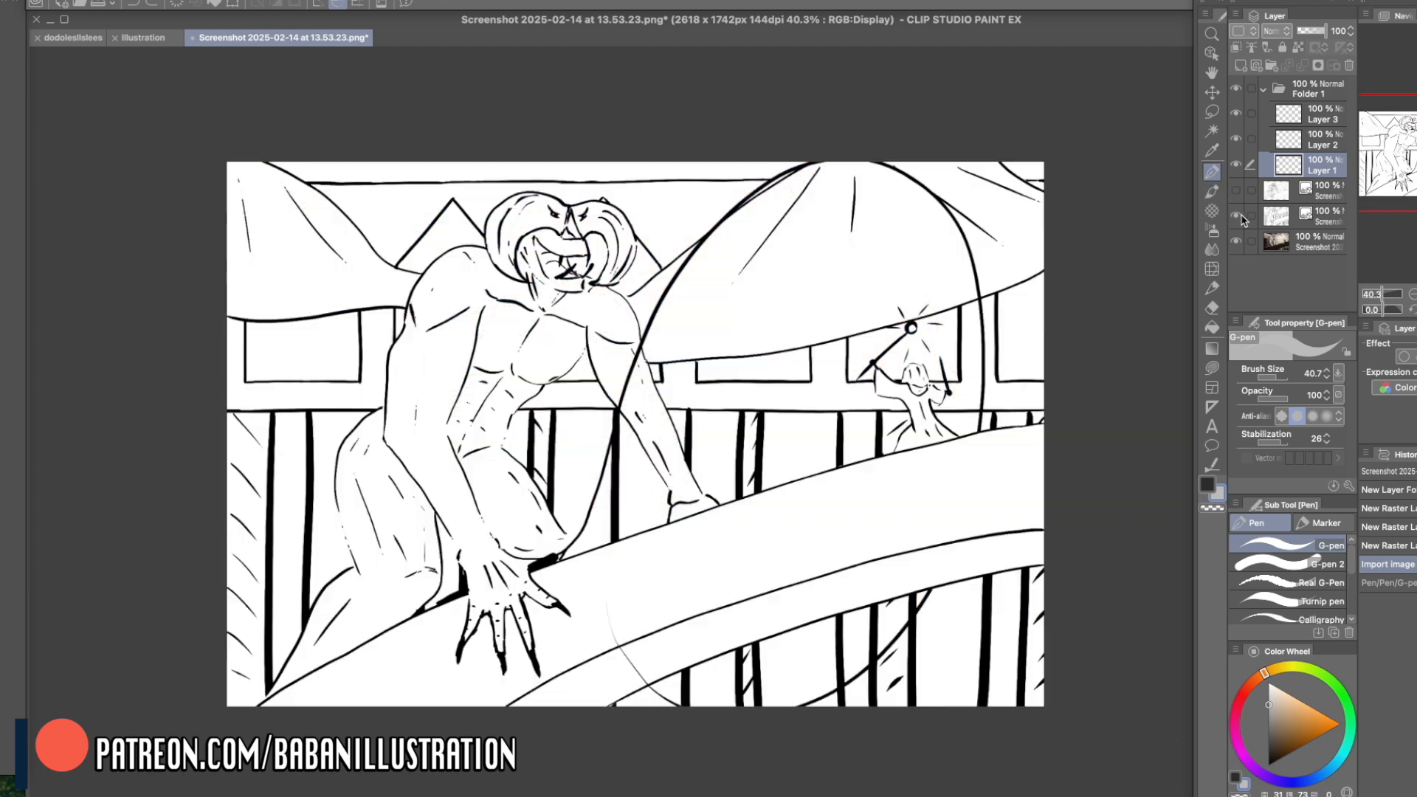
{"action": "left_click", "coordinate": [1236, 215]}
{"action": "left_click", "coordinate": [1277, 218]}
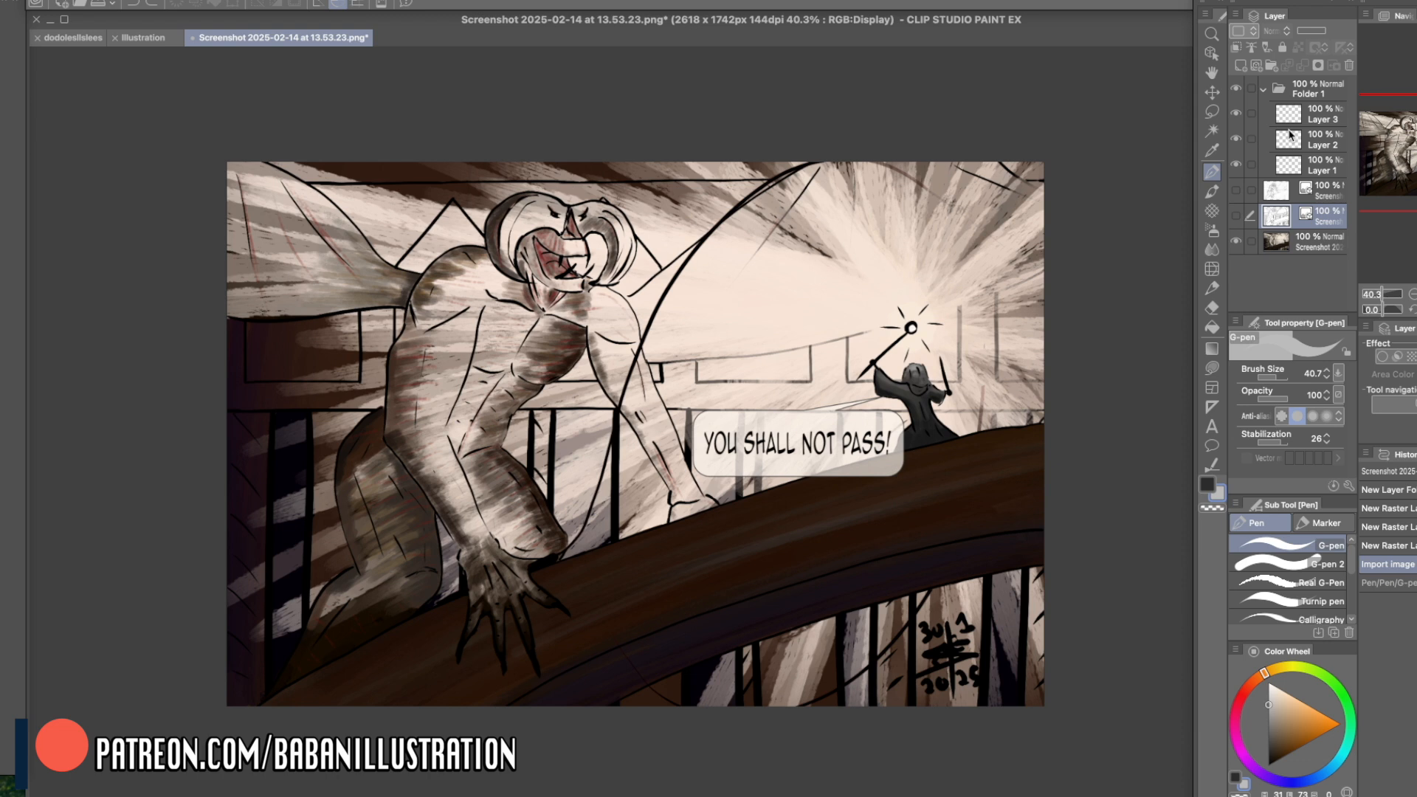
- Sample the dark brown of the creature's chest and create a new raster layer directly above the painting
{"action": "left_click", "coordinate": [566, 344], "text": "alt"}
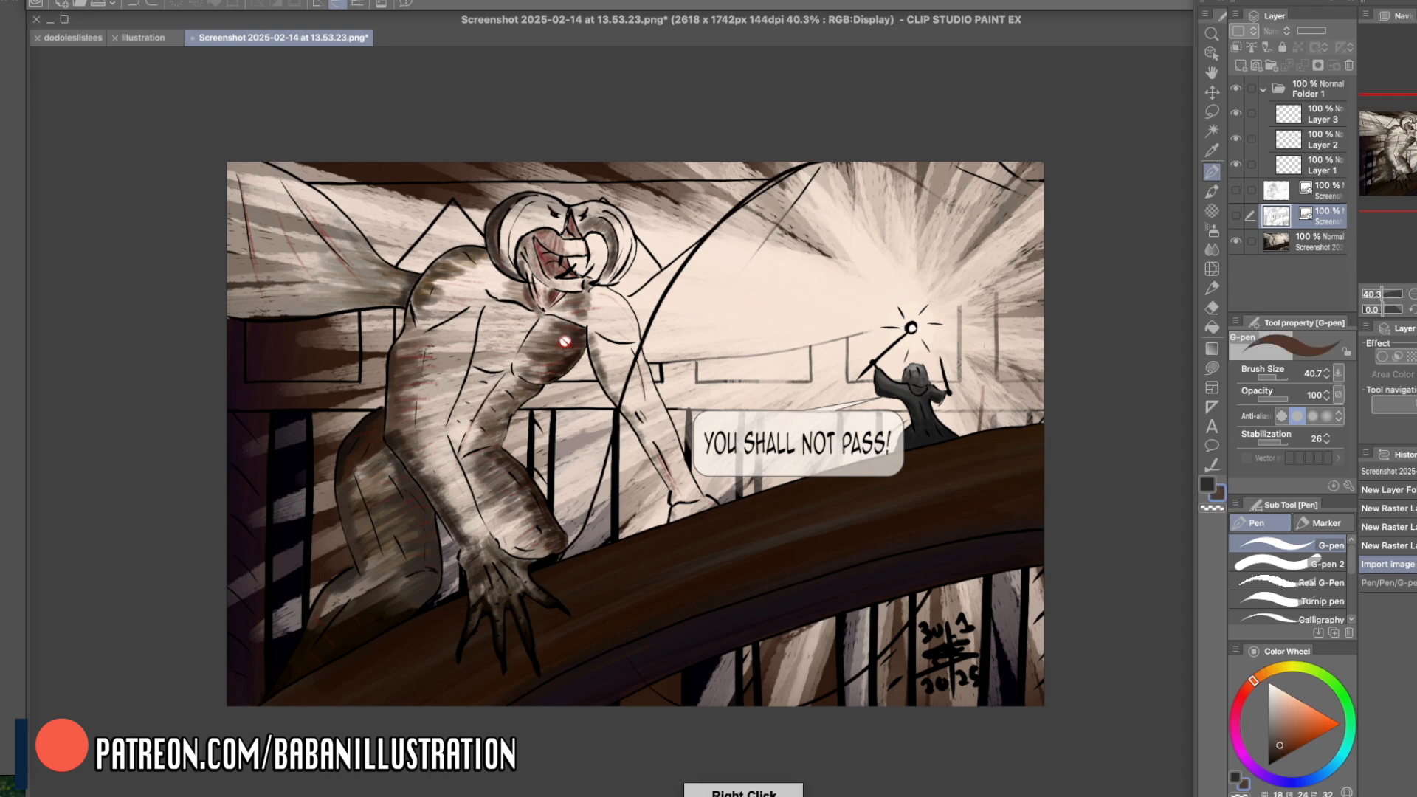
{"action": "left_click", "coordinate": [1279, 236]}
{"action": "left_click", "coordinate": [1241, 66]}
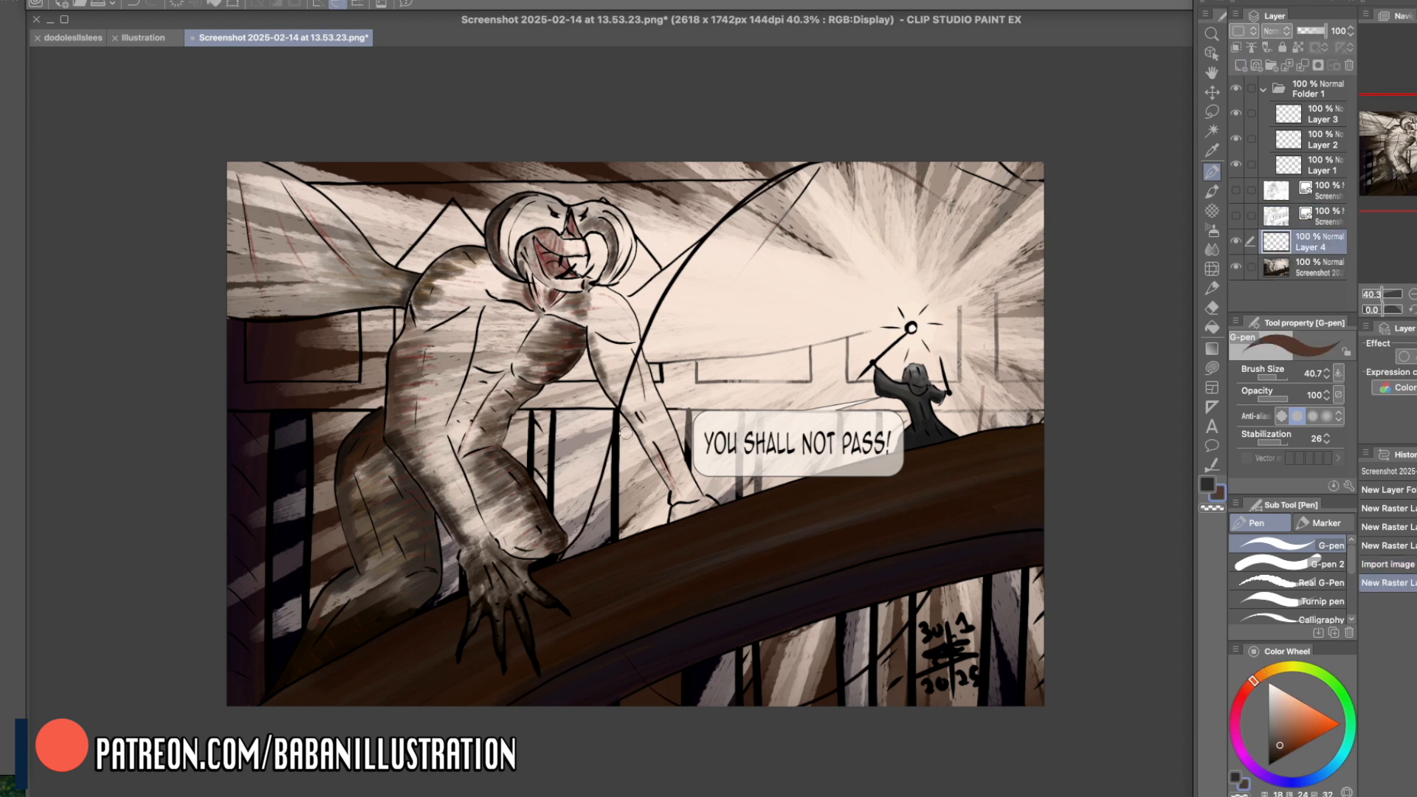
- Draw thick brown G-pen strokes along the large arch around the wizard and its lower curve below the bridge
{"action": "right_click", "coordinate": [628, 459]}
{"action": "mouse_move", "coordinate": [561, 547]}
{"action": "left_mouse_down"}
{"action": "mouse_move", "coordinate": [740, 210]}
{"action": "mouse_move", "coordinate": [930, 200]}
{"action": "mouse_move", "coordinate": [994, 323]}
{"action": "mouse_move", "coordinate": [983, 410]}
{"action": "left_mouse_up"}
{"action": "mouse_move", "coordinate": [938, 567]}
{"action": "left_mouse_down"}
{"action": "mouse_move", "coordinate": [879, 643]}
{"action": "mouse_move", "coordinate": [659, 570]}
{"action": "mouse_move", "coordinate": [753, 683]}
{"action": "left_mouse_up"}
- Sample the pale background colour and paint light strokes over the lower curve of the circle beneath the bridge
{"action": "right_click", "coordinate": [789, 289]}
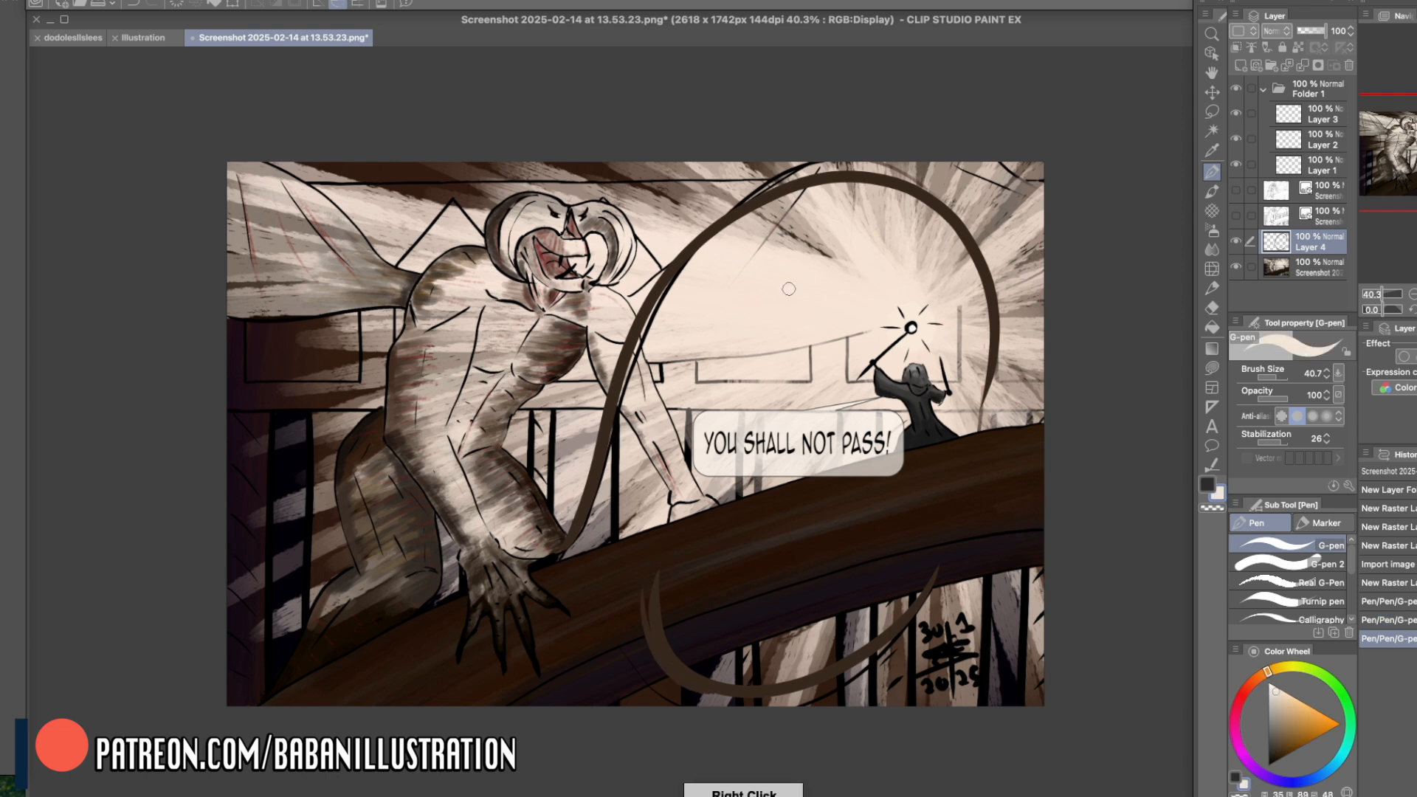
{"action": "left_click_drag", "start_coordinate": [660, 558], "coordinate": [751, 687]}
{"action": "key", "text": "super+z"}
{"action": "mouse_move", "coordinate": [662, 645]}
{"action": "left_mouse_down"}
{"action": "mouse_move", "coordinate": [663, 604]}
{"action": "mouse_move", "coordinate": [738, 685]}
{"action": "left_mouse_up"}
{"action": "mouse_move", "coordinate": [683, 588]}
{"action": "left_mouse_down"}
{"action": "mouse_move", "coordinate": [656, 600]}
{"action": "mouse_move", "coordinate": [697, 683]}
{"action": "left_mouse_up"}
{"action": "mouse_move", "coordinate": [701, 611]}
{"action": "left_mouse_down"}
{"action": "mouse_move", "coordinate": [786, 695]}
{"action": "mouse_move", "coordinate": [853, 668]}
{"action": "mouse_move", "coordinate": [930, 592]}
{"action": "left_mouse_up"}
- Paint pale highlight strokes along the inner edge of the large arch on both sides
{"action": "mouse_move", "coordinate": [736, 226]}
{"action": "left_mouse_down"}
{"action": "mouse_move", "coordinate": [836, 178]}
{"action": "mouse_move", "coordinate": [938, 211]}
{"action": "left_mouse_up"}
{"action": "key", "text": "super+z"}
{"action": "left_click_drag", "start_coordinate": [828, 192], "coordinate": [974, 332]}
{"action": "left_click_drag", "start_coordinate": [980, 279], "coordinate": [988, 395]}
{"action": "left_click_drag", "start_coordinate": [994, 329], "coordinate": [984, 436]}
{"action": "left_click_drag", "start_coordinate": [849, 173], "coordinate": [649, 417]}
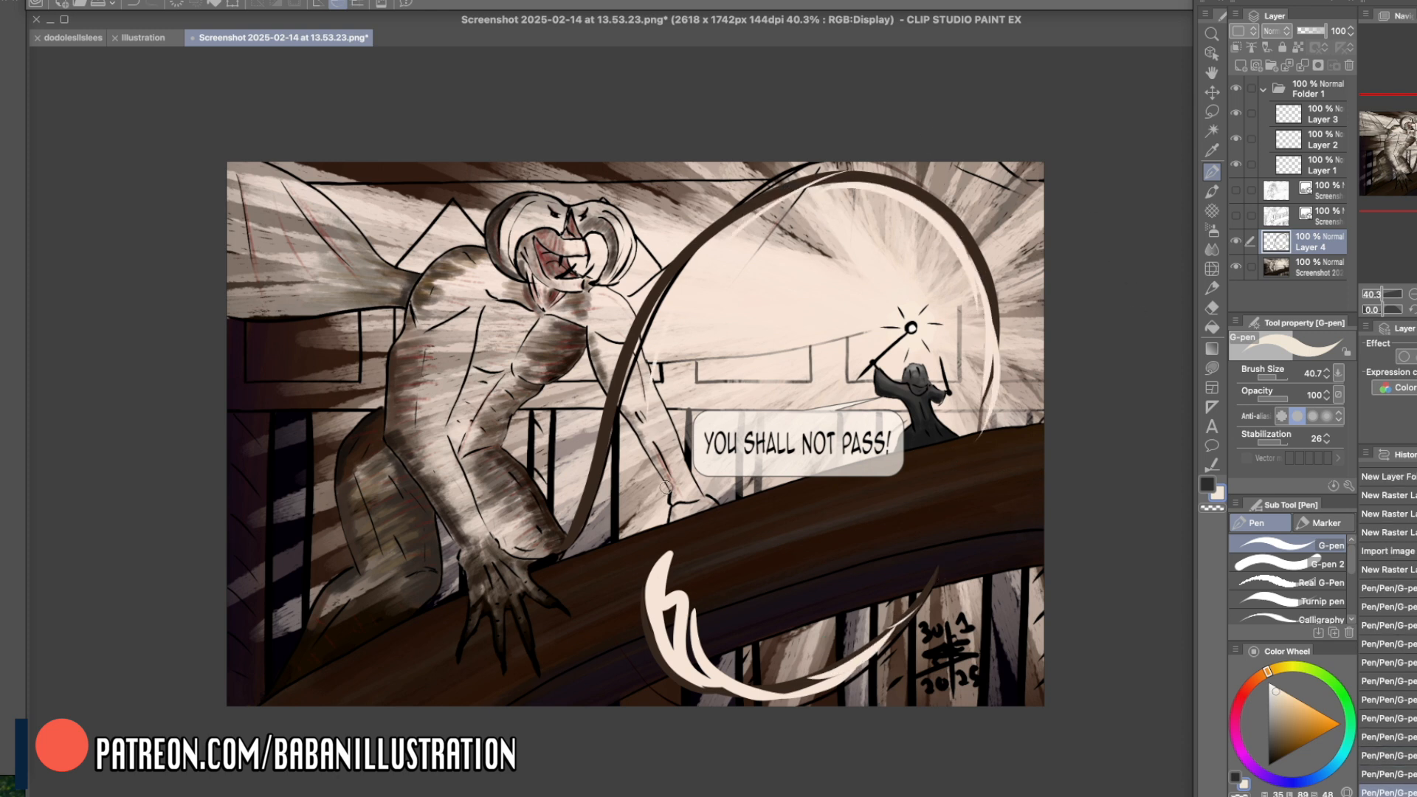
{"action": "mouse_move", "coordinate": [788, 189]}
{"action": "left_mouse_down"}
{"action": "mouse_move", "coordinate": [621, 380]}
{"action": "mouse_move", "coordinate": [543, 532]}
{"action": "mouse_move", "coordinate": [610, 464]}
{"action": "left_mouse_up"}
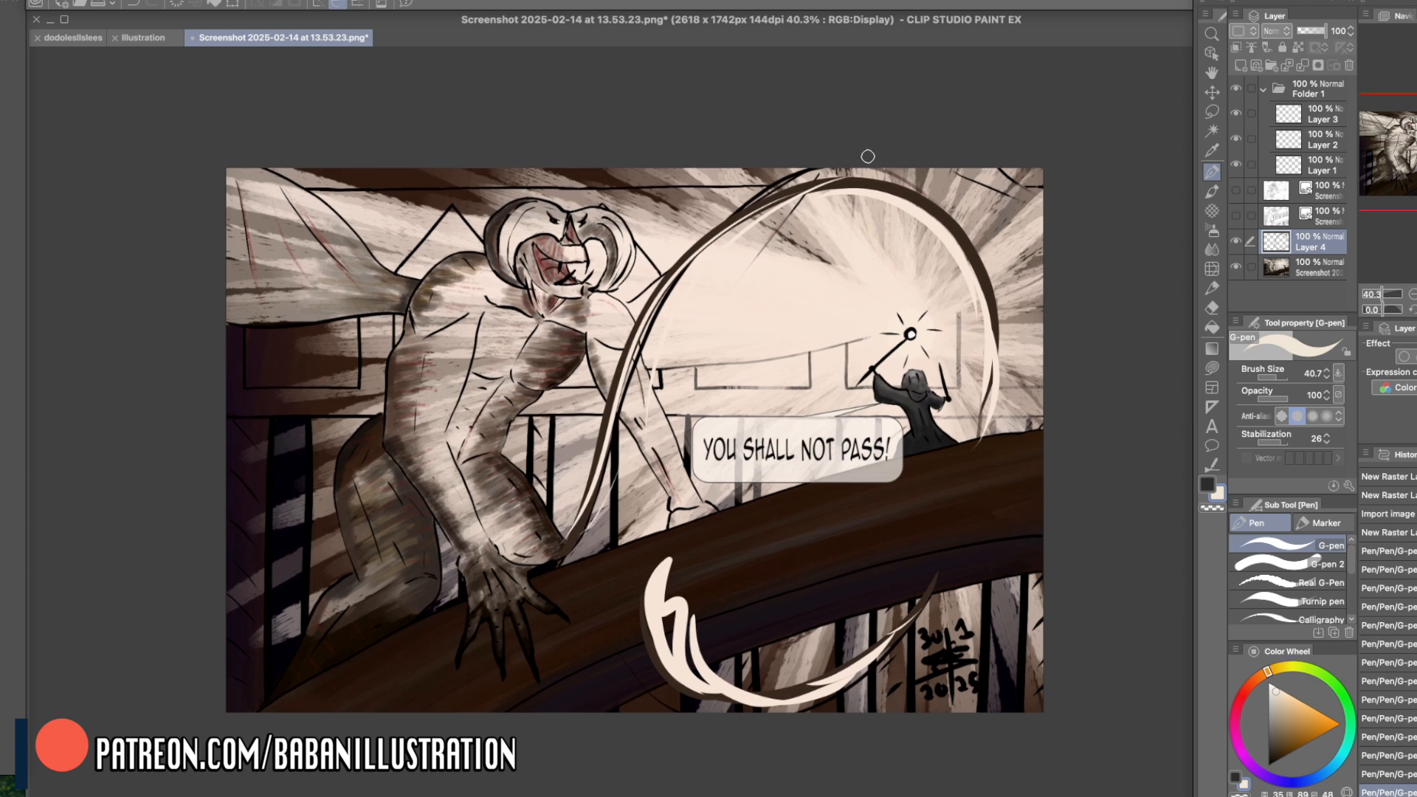
- Sample dark tones from the painting and try dark strokes at the arch's lower end and along the creature's rear thigh
{"action": "right_click", "coordinate": [587, 523]}
{"action": "left_click_drag", "start_coordinate": [588, 521], "coordinate": [563, 535]}
{"action": "left_click_drag", "start_coordinate": [332, 479], "coordinate": [337, 557]}
{"action": "key", "text": "ctrl+z"}
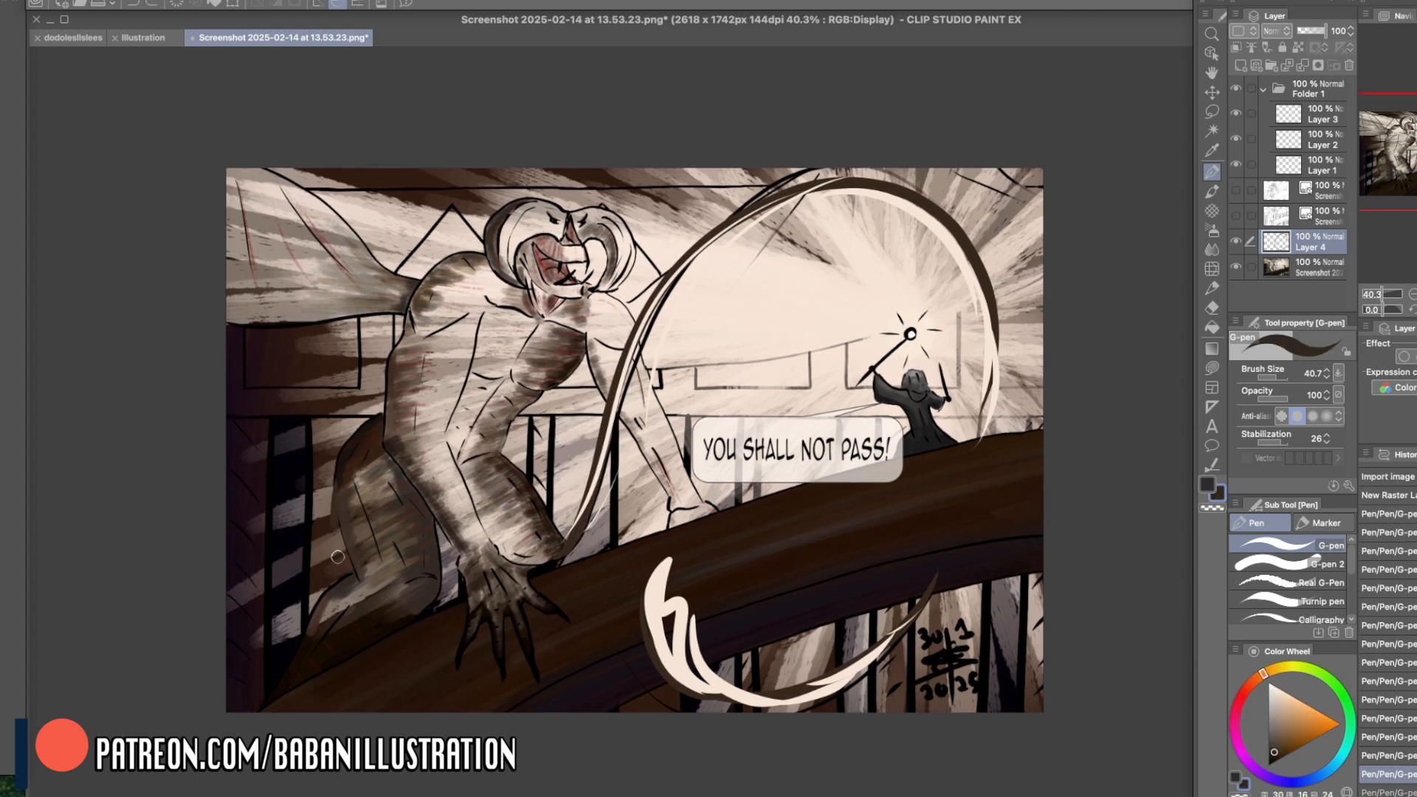
{"action": "right_click", "coordinate": [323, 500]}
{"action": "left_click_drag", "start_coordinate": [340, 459], "coordinate": [331, 571]}
{"action": "key", "text": "ctrl+z"}
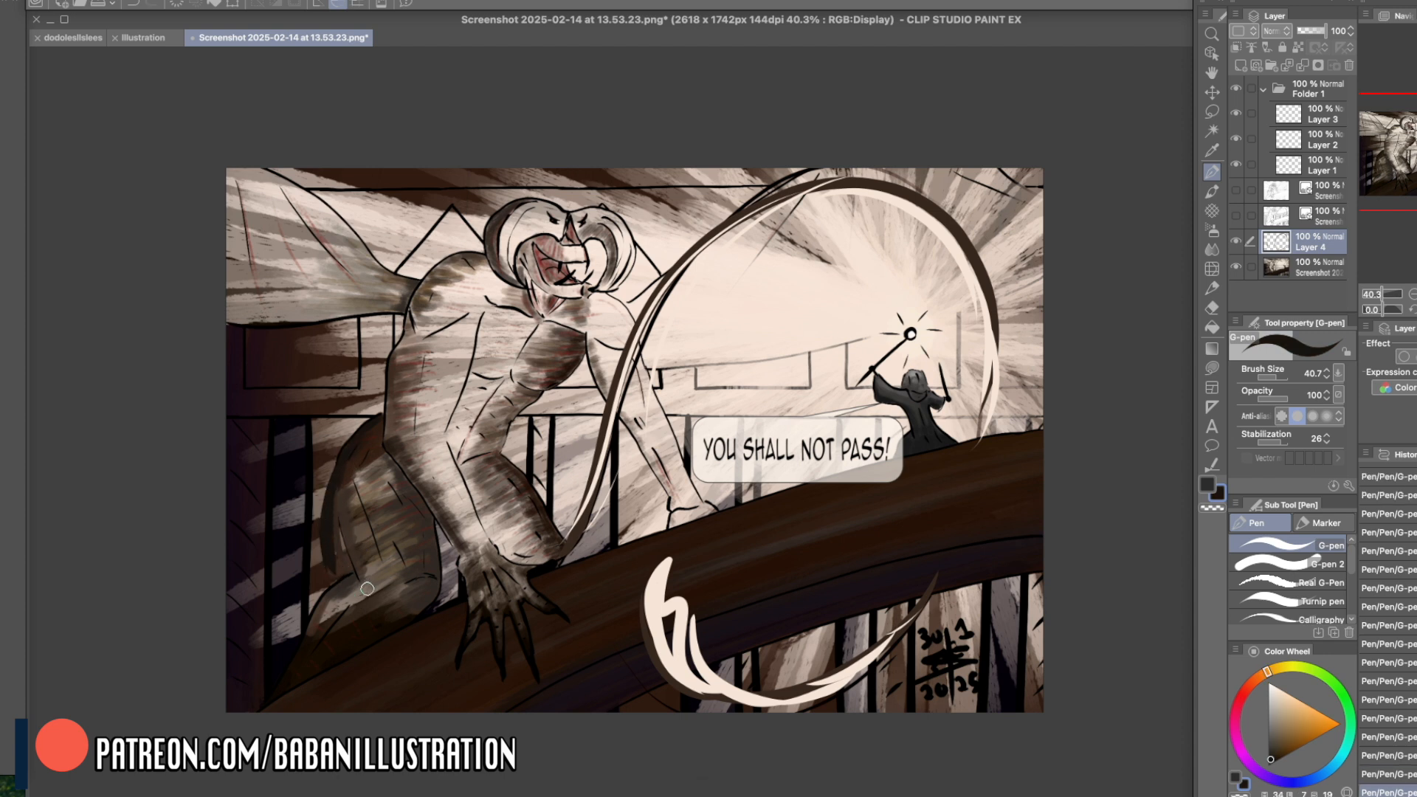
- Sketch loose dark brown curves around the light circle, and clear all test strokes from Layer 4
{"action": "right_click", "coordinate": [902, 200]}
{"action": "right_click", "coordinate": [909, 193]}
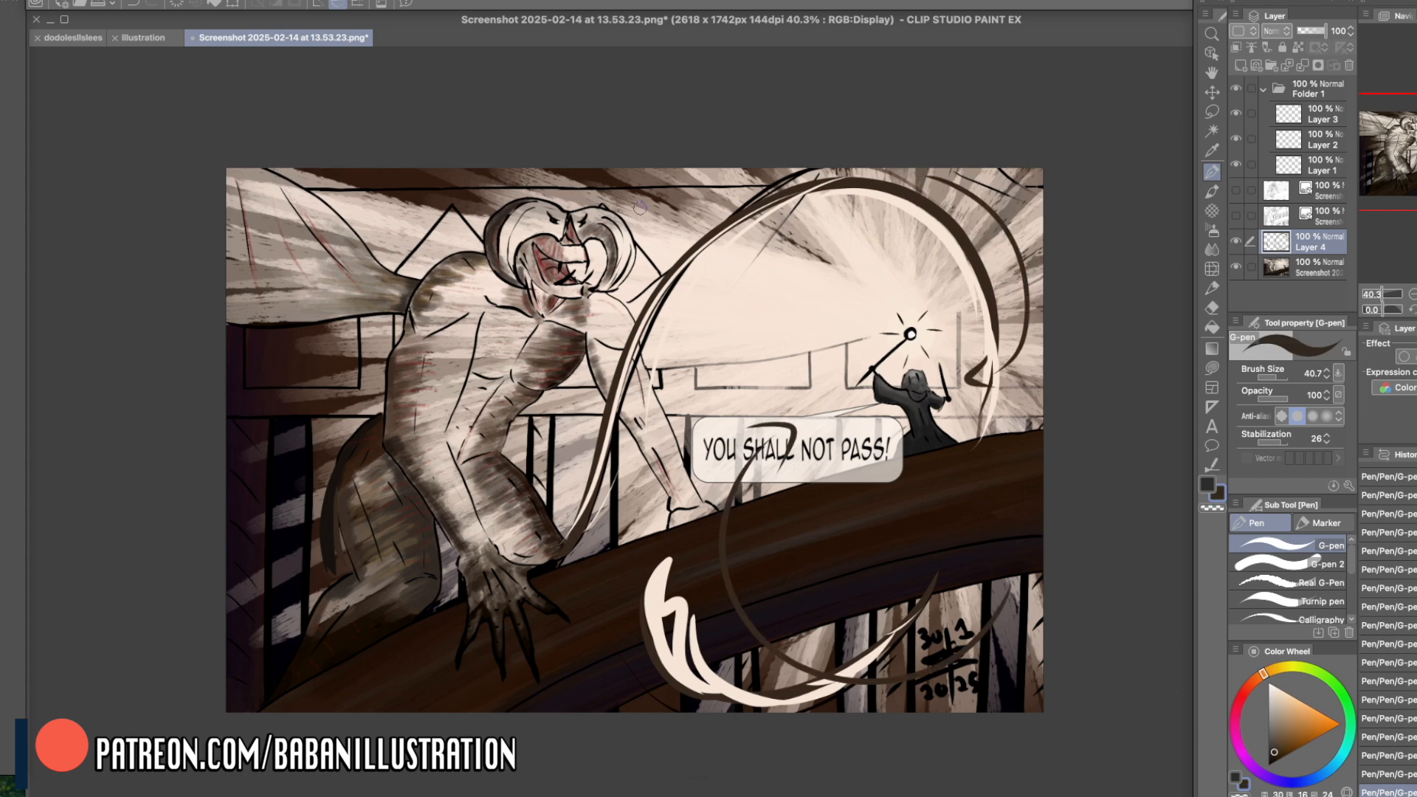
{"action": "key", "text": "Delete"}
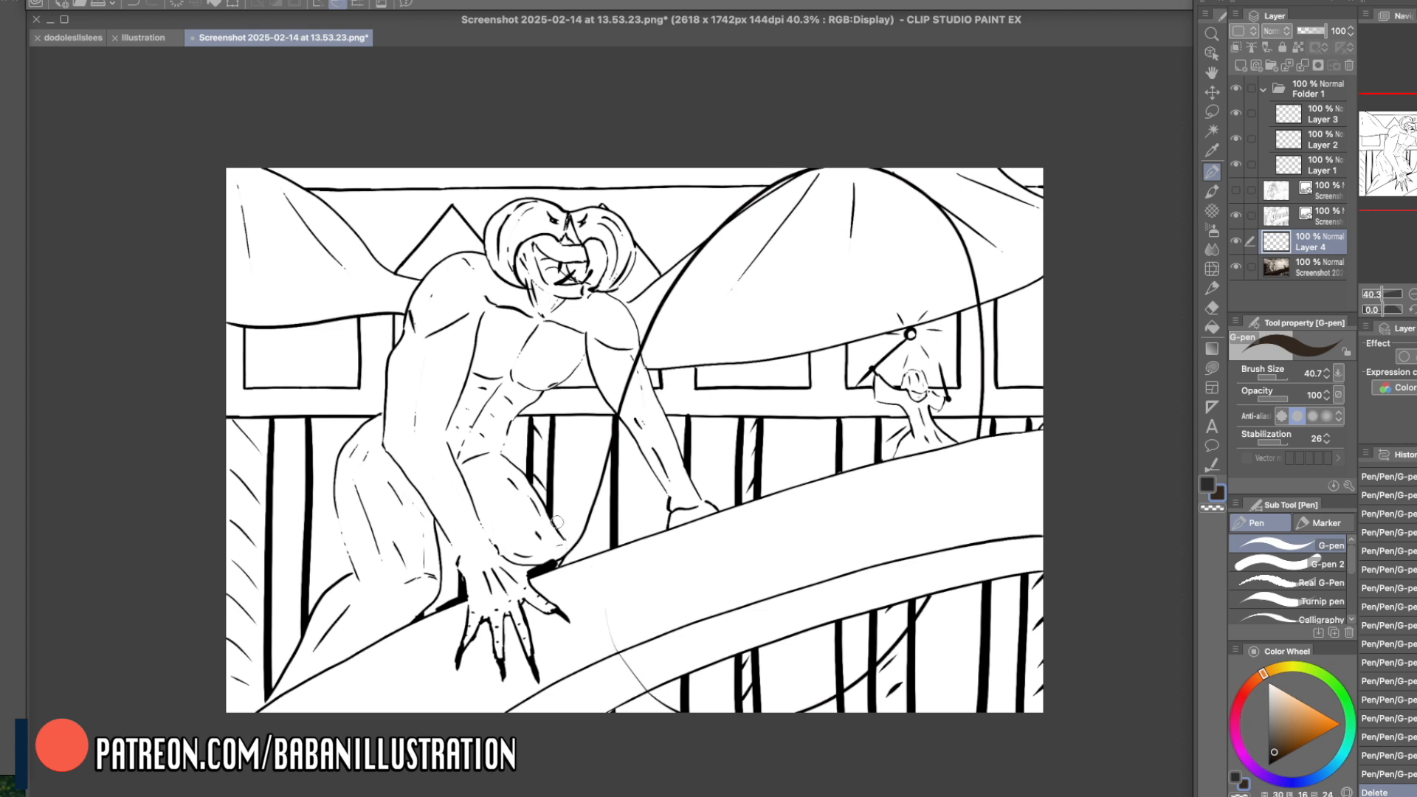
- Paint a thick black band along the bridge's underside at brush size 157.8 on a new layer above the ink line art, and compare it with the painting
{"action": "left_click_drag", "start_coordinate": [533, 534], "coordinate": [558, 515]}
{"action": "left_click_drag", "start_coordinate": [760, 271], "coordinate": [691, 249]}
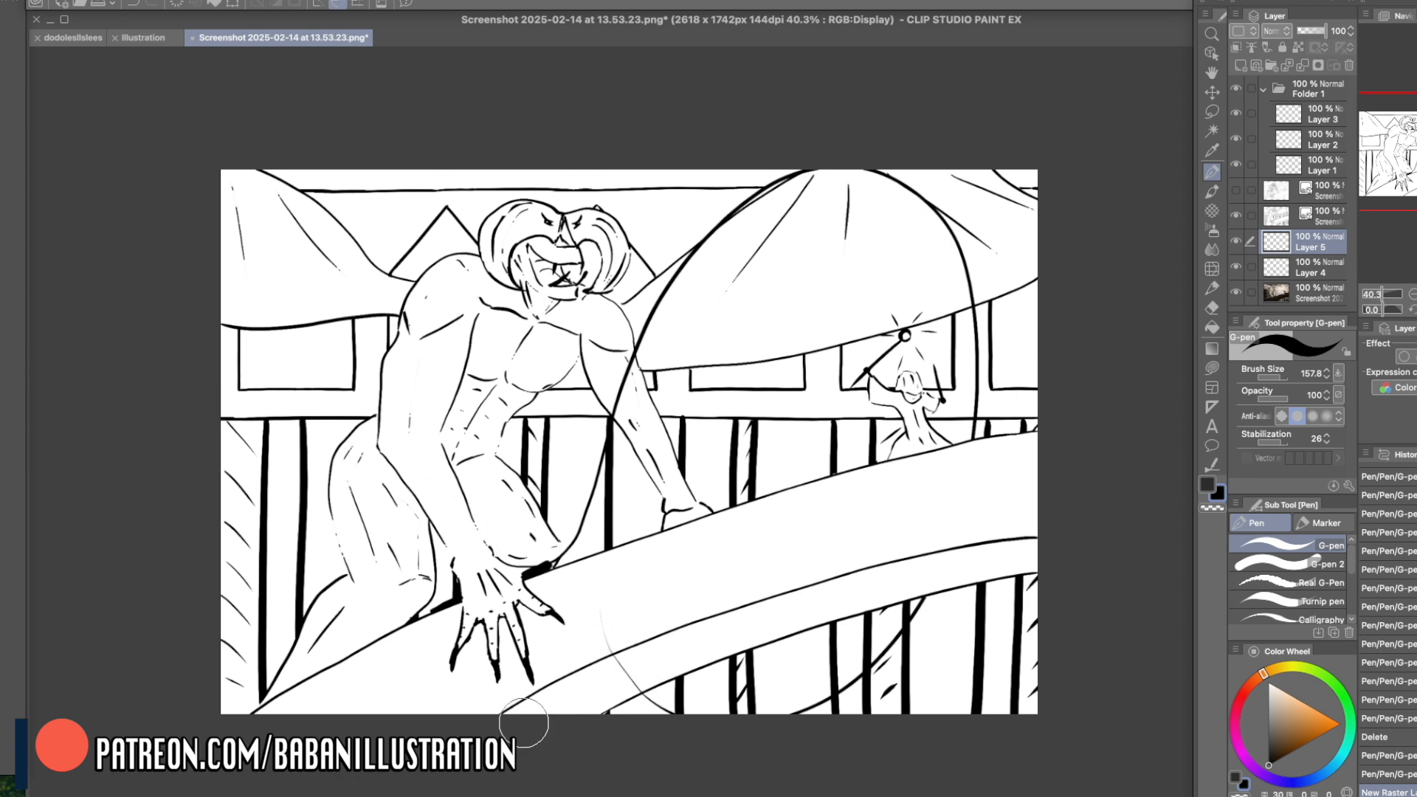
{"action": "mouse_move", "coordinate": [488, 722]}
{"action": "left_mouse_down"}
{"action": "mouse_move", "coordinate": [705, 626]}
{"action": "mouse_move", "coordinate": [1065, 502]}
{"action": "left_mouse_up"}
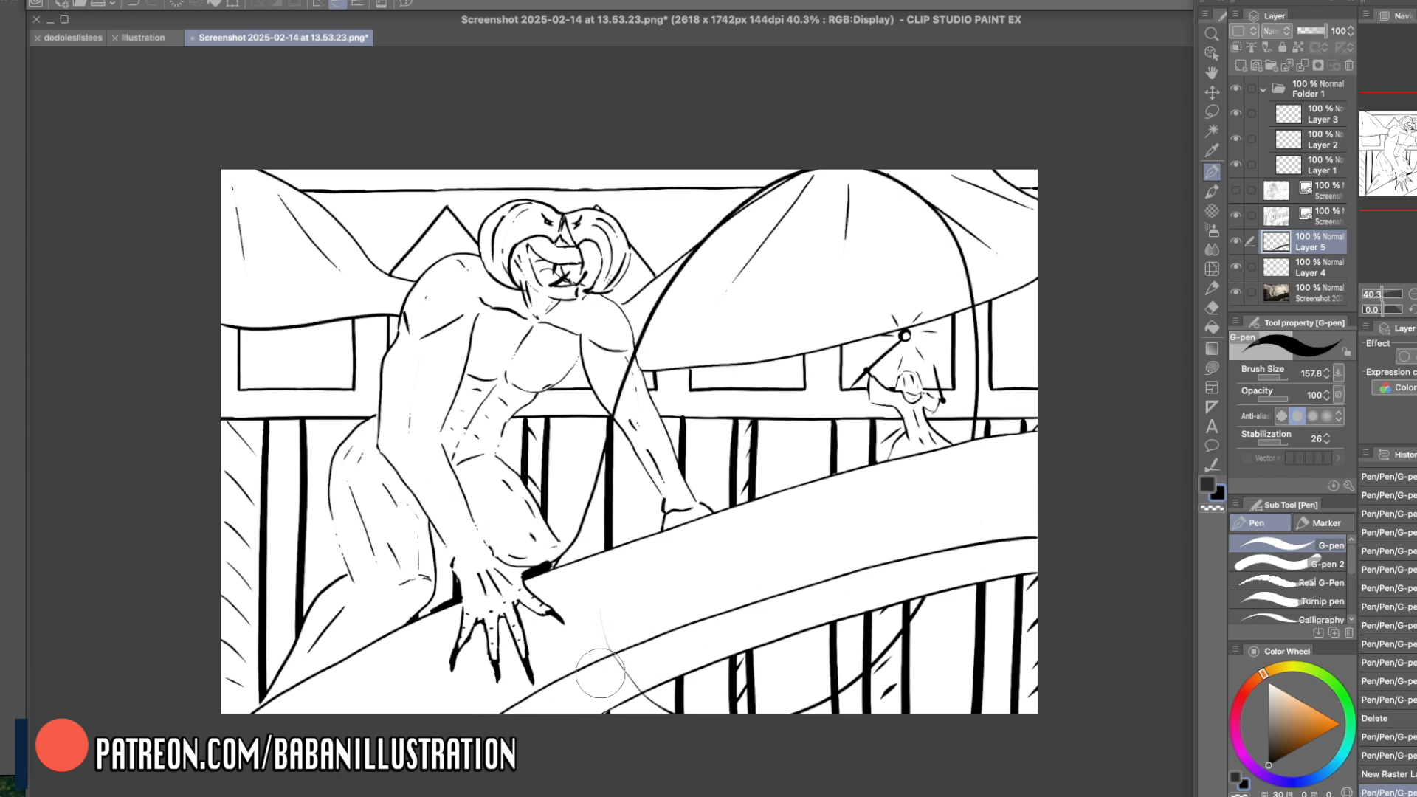
{"action": "left_click_drag", "start_coordinate": [1277, 220], "coordinate": [1277, 211]}
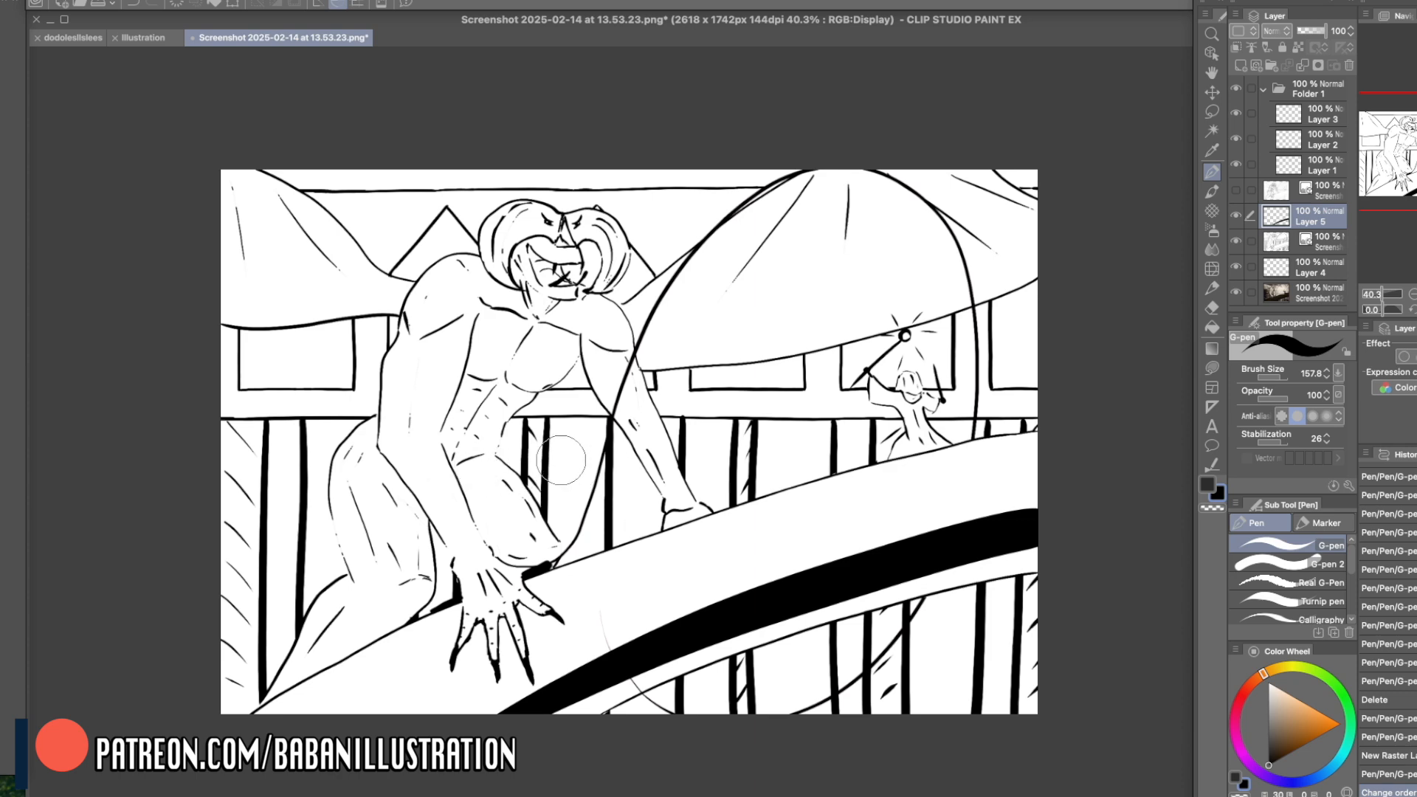
{"action": "left_click", "coordinate": [1236, 244]}
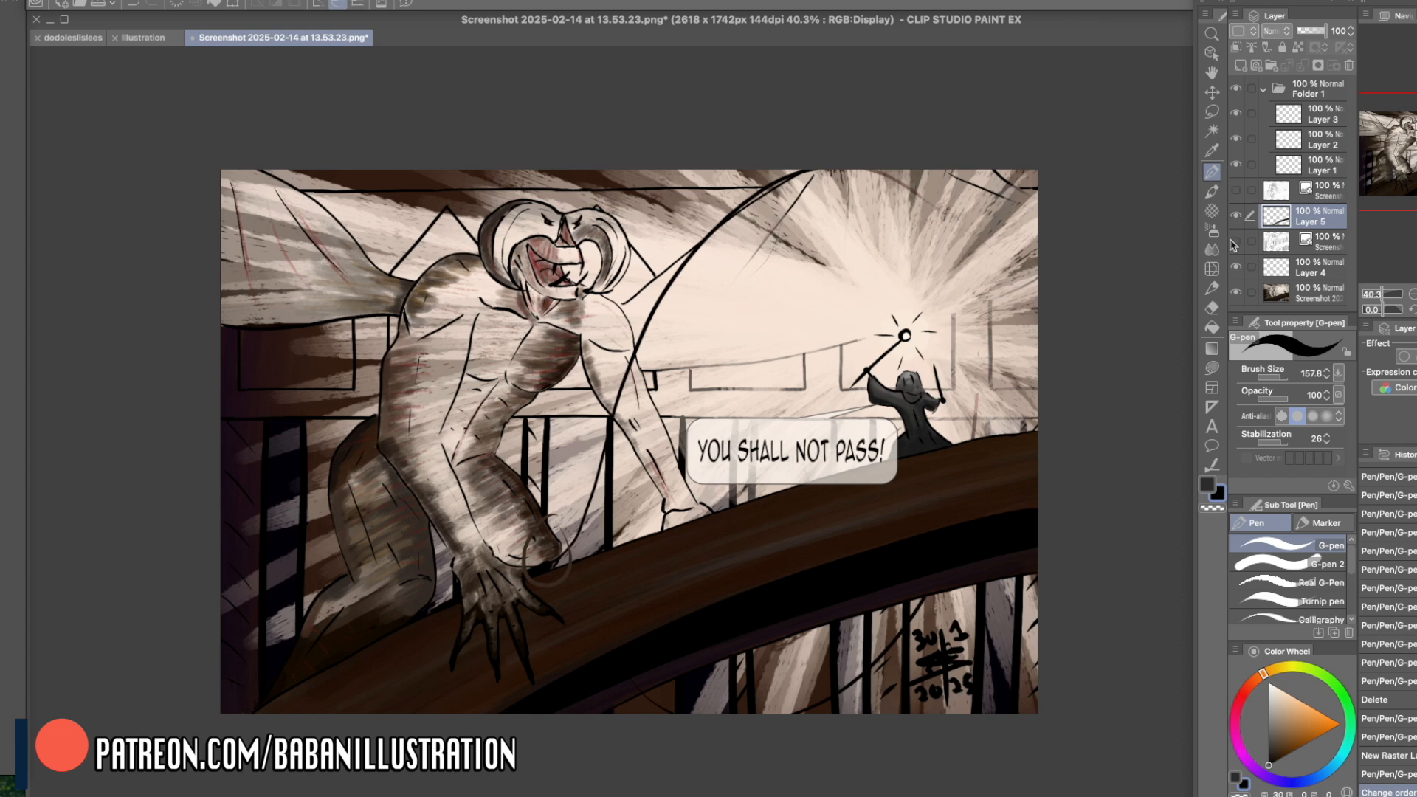
{"action": "left_click", "coordinate": [1236, 244]}
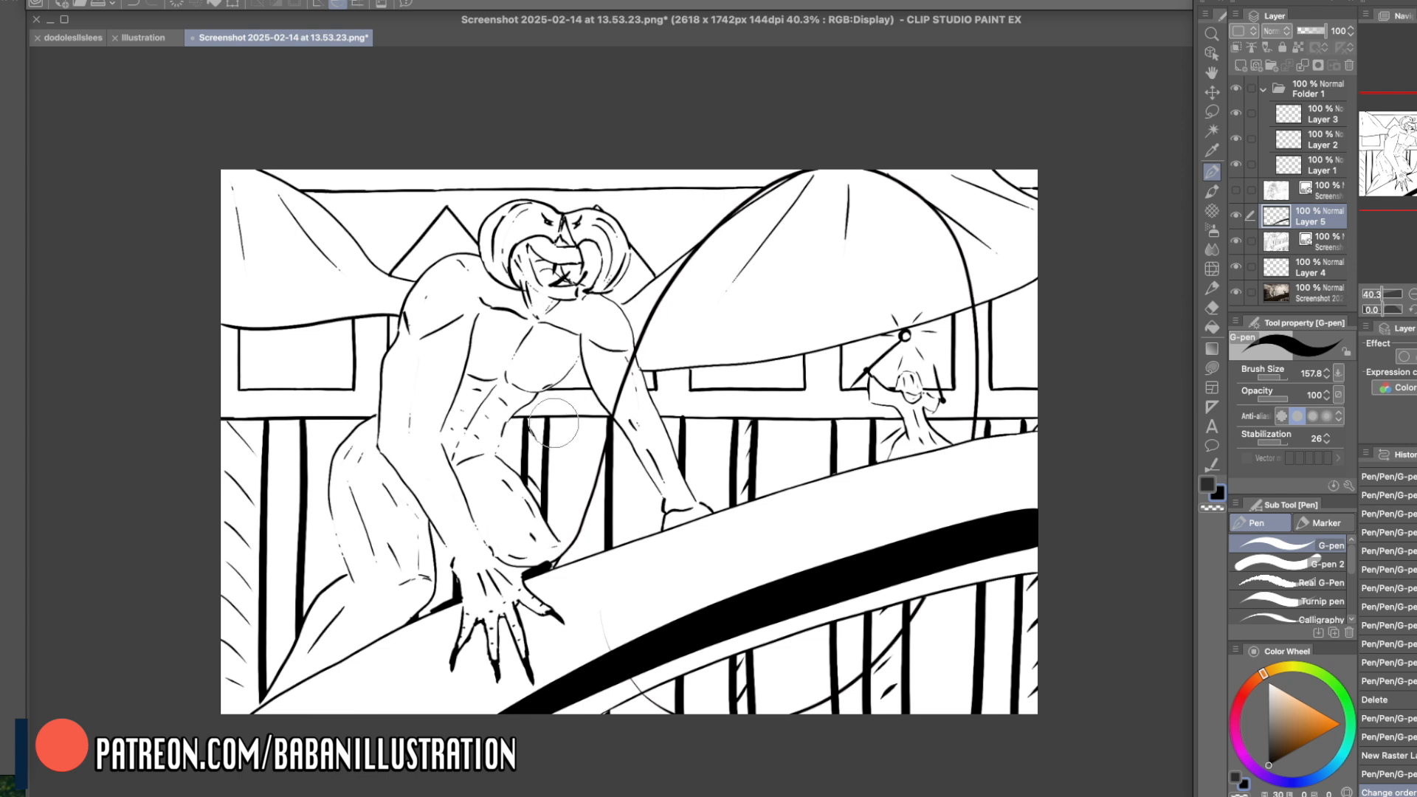
- Try blocking in a black column between the creature's knee and supporting arm, and undo those strokes
{"action": "mouse_move", "coordinate": [555, 405]}
{"action": "left_mouse_down"}
{"action": "mouse_move", "coordinate": [581, 499]}
{"action": "mouse_move", "coordinate": [594, 392]}
{"action": "mouse_move", "coordinate": [558, 419]}
{"action": "mouse_move", "coordinate": [559, 403]}
{"action": "mouse_move", "coordinate": [560, 534]}
{"action": "mouse_move", "coordinate": [556, 400]}
{"action": "mouse_move", "coordinate": [584, 408]}
{"action": "mouse_move", "coordinate": [561, 417]}
{"action": "mouse_move", "coordinate": [571, 407]}
{"action": "mouse_move", "coordinate": [573, 549]}
{"action": "mouse_move", "coordinate": [589, 372]}
{"action": "mouse_move", "coordinate": [588, 547]}
{"action": "left_mouse_up"}
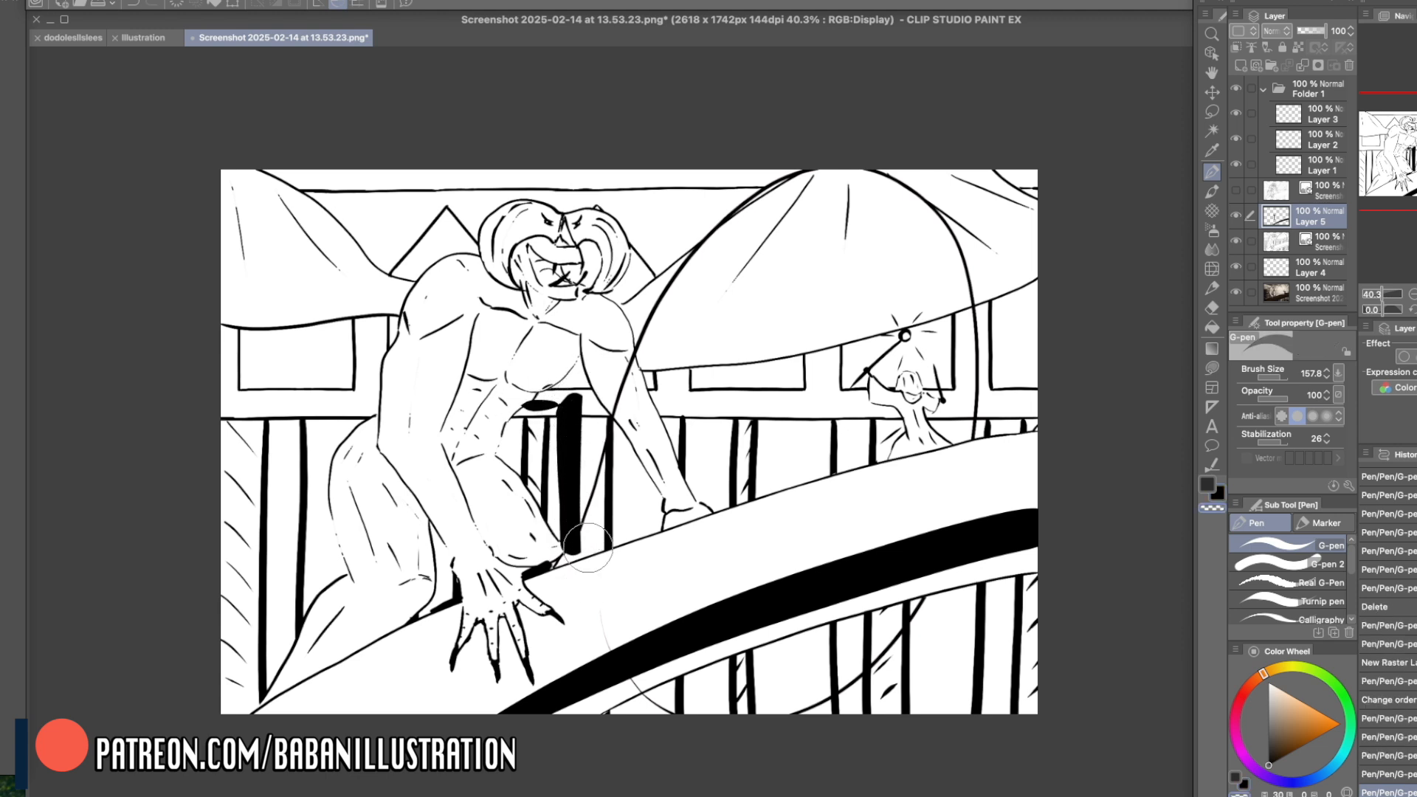
{"action": "key", "text": "ctrl+z"}
{"action": "key", "text": "ctrl+z"}
{"action": "key", "text": "ctrl+z"}
{"action": "key", "text": "ctrl+z"}
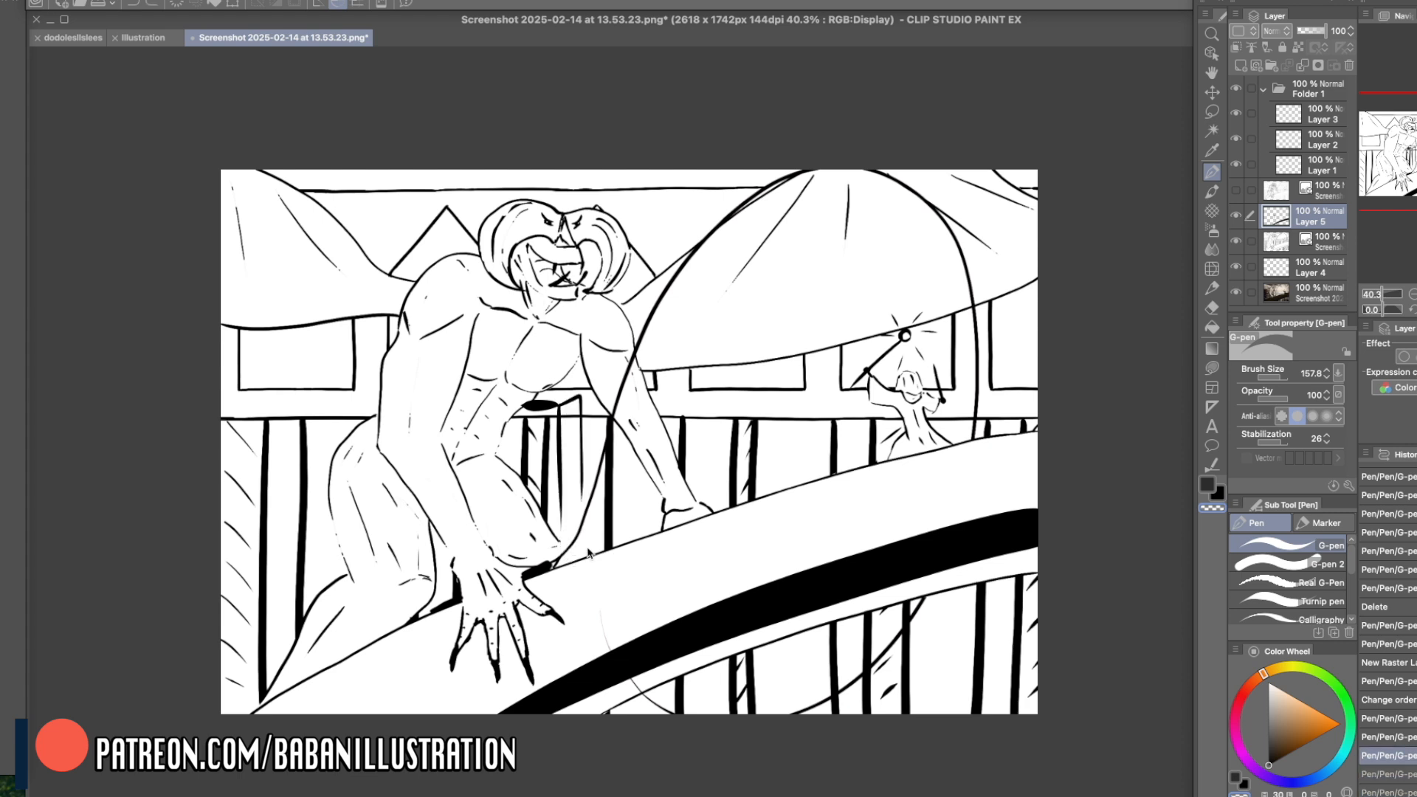
{"action": "key", "text": "ctrl+z"}
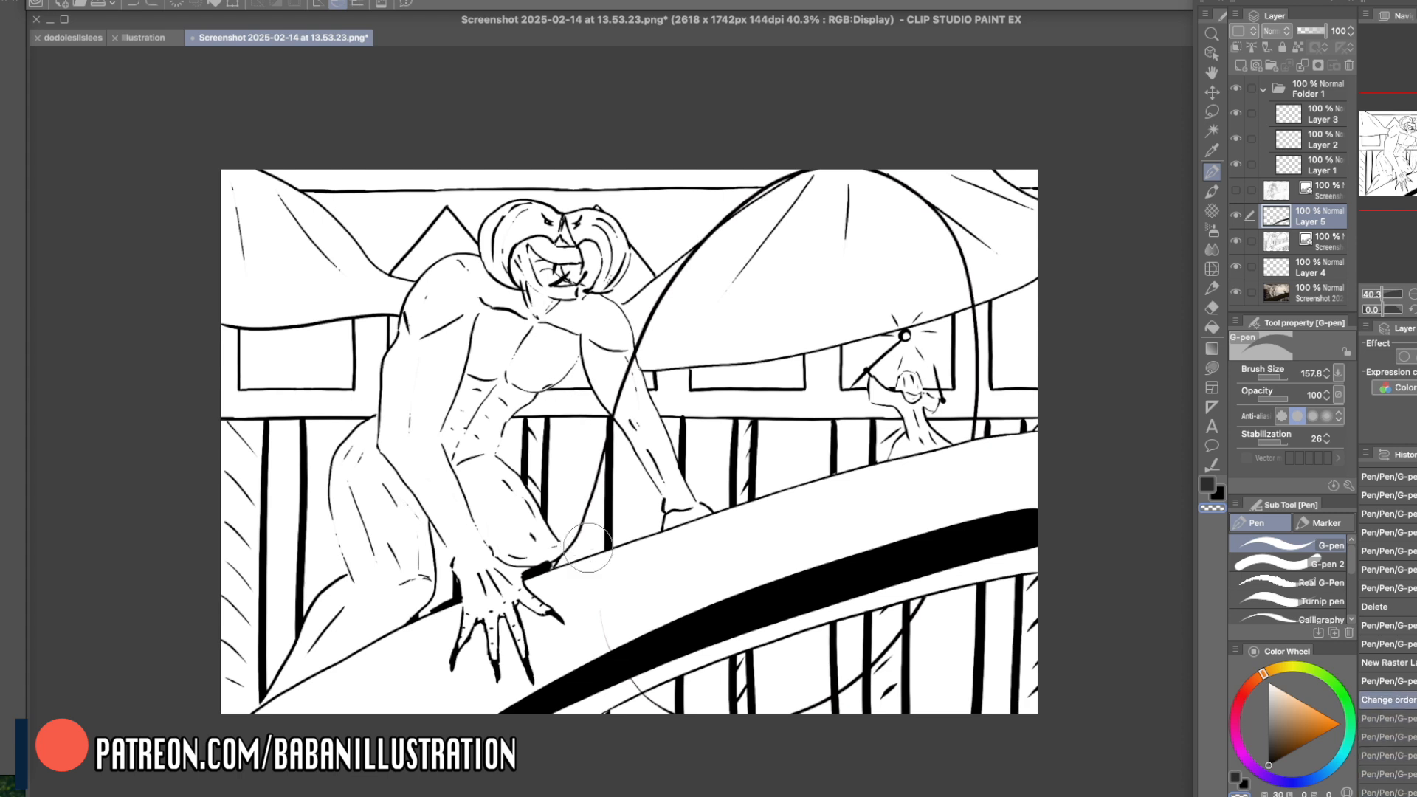
- Rework the thick black band along the bridge's underside, and hide Layer 5 beneath a new raster layer
{"action": "left_click_drag", "start_coordinate": [892, 579], "coordinate": [765, 574]}
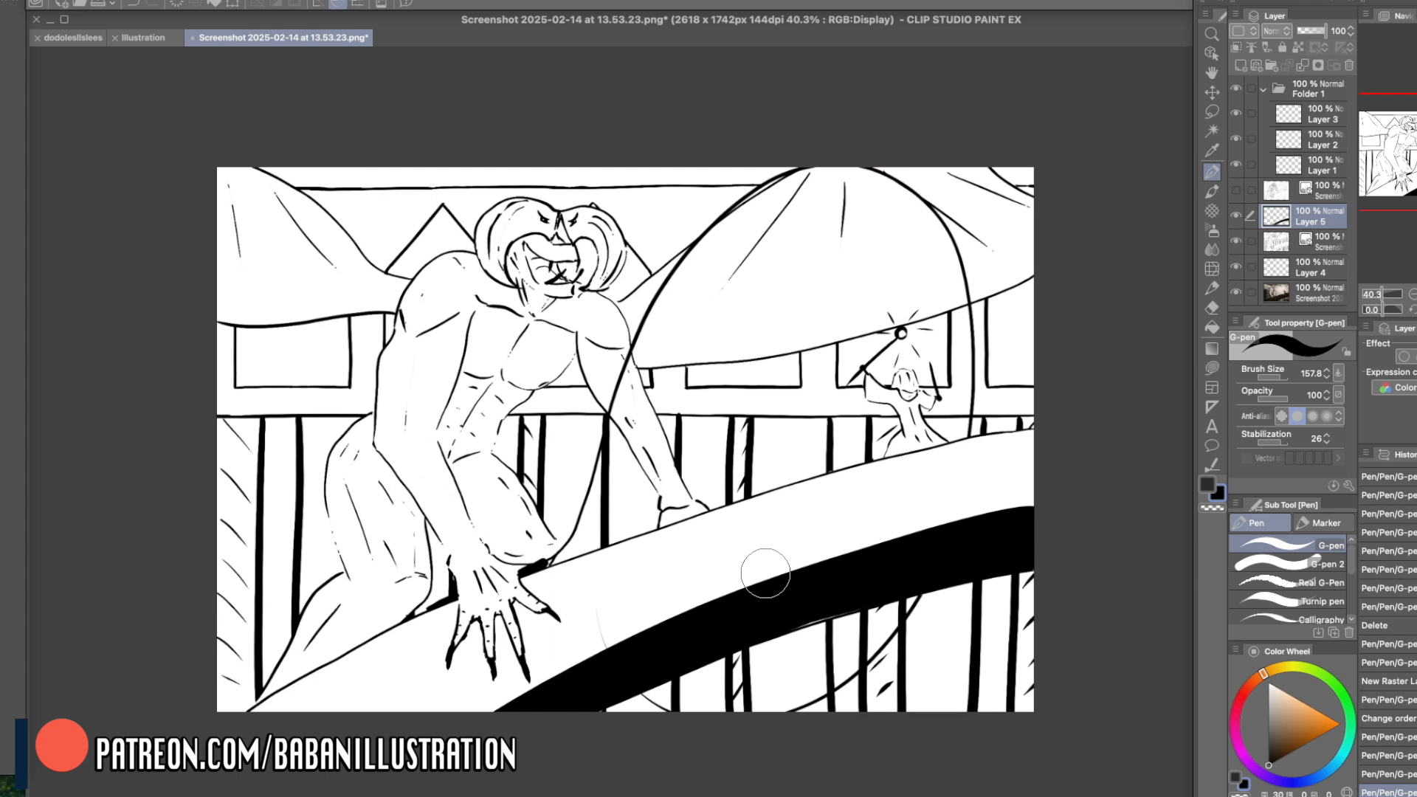
{"action": "mouse_move", "coordinate": [480, 716]}
{"action": "left_mouse_down"}
{"action": "mouse_move", "coordinate": [754, 596]}
{"action": "mouse_move", "coordinate": [1099, 517]}
{"action": "left_mouse_up"}
{"action": "key", "text": "ctrl+z"}
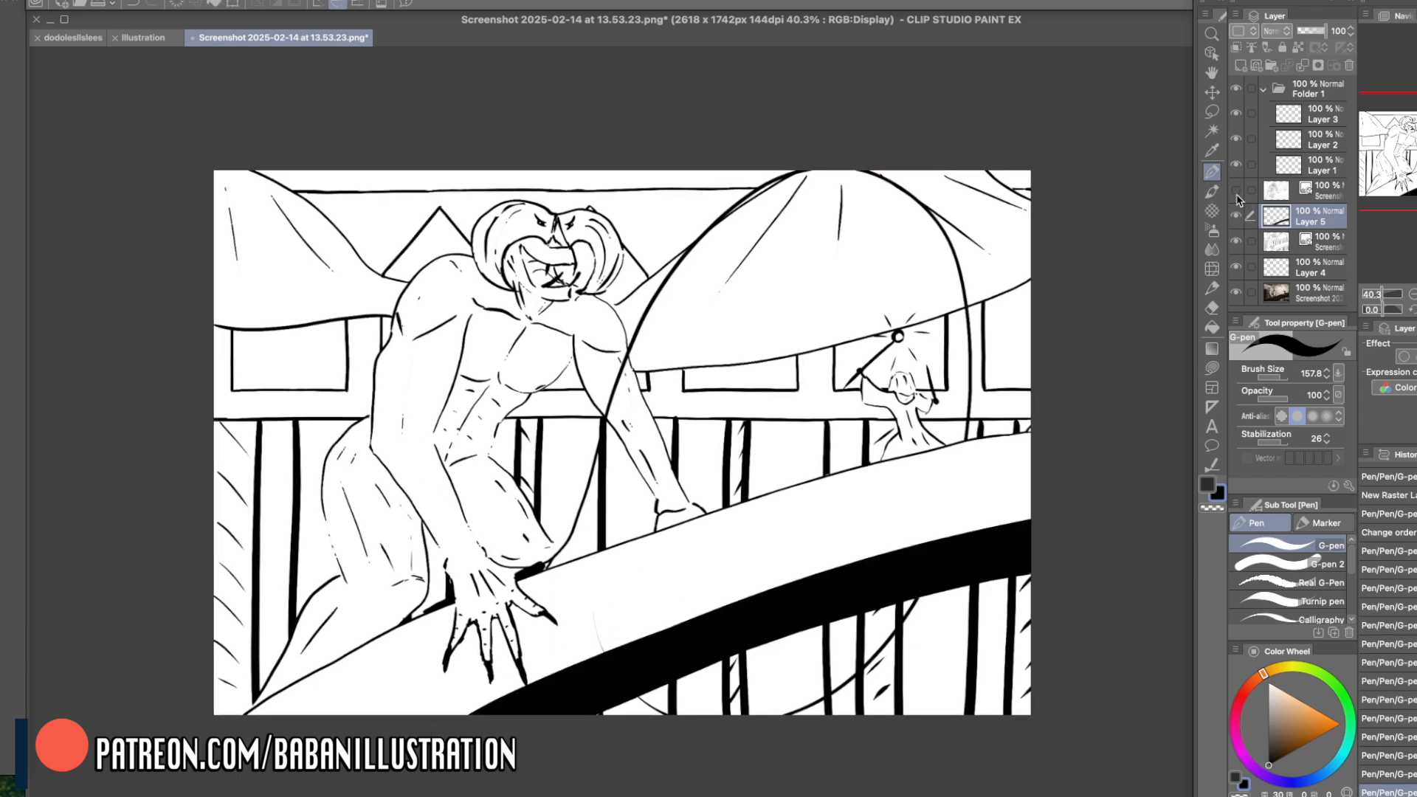
{"action": "left_click", "coordinate": [1237, 214]}
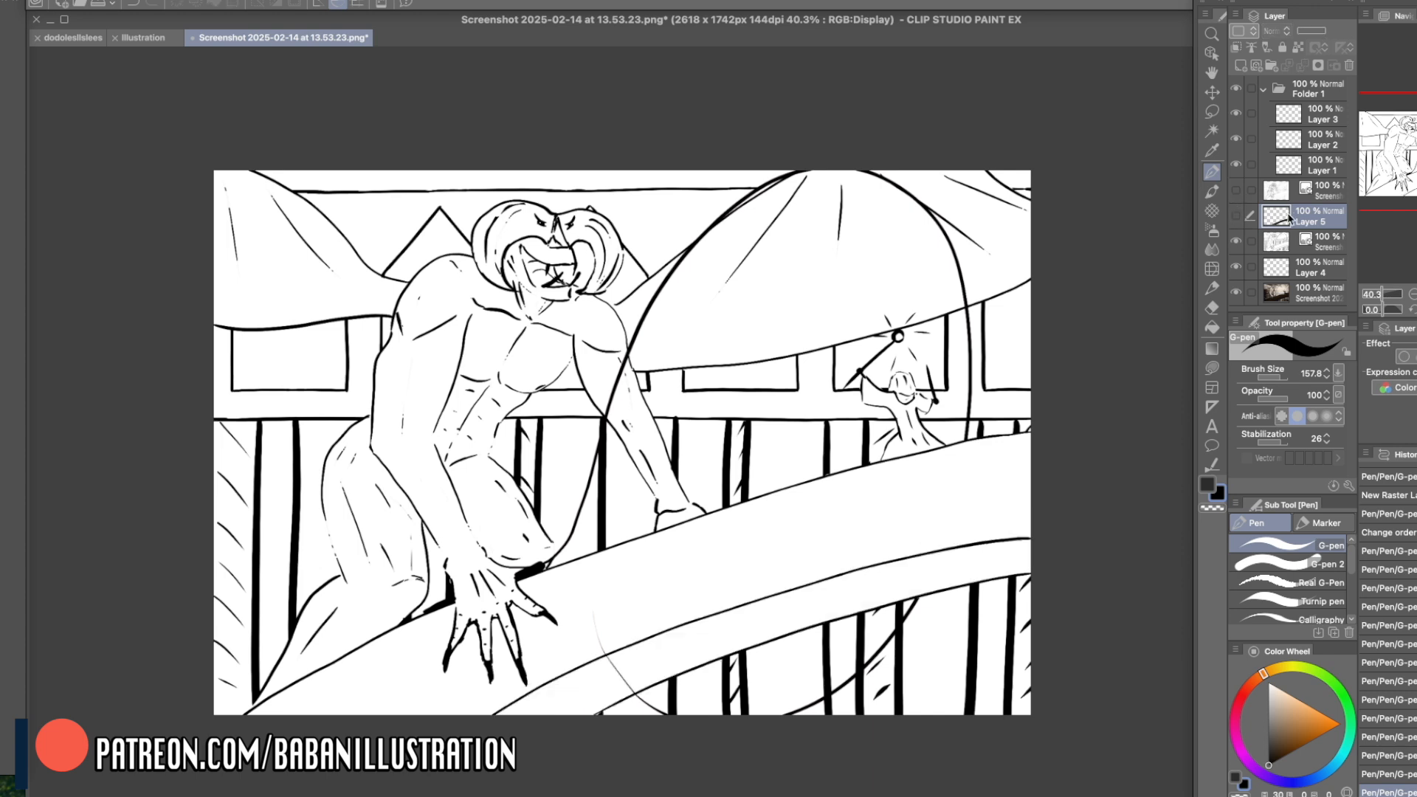
{"action": "left_click", "coordinate": [1240, 67]}
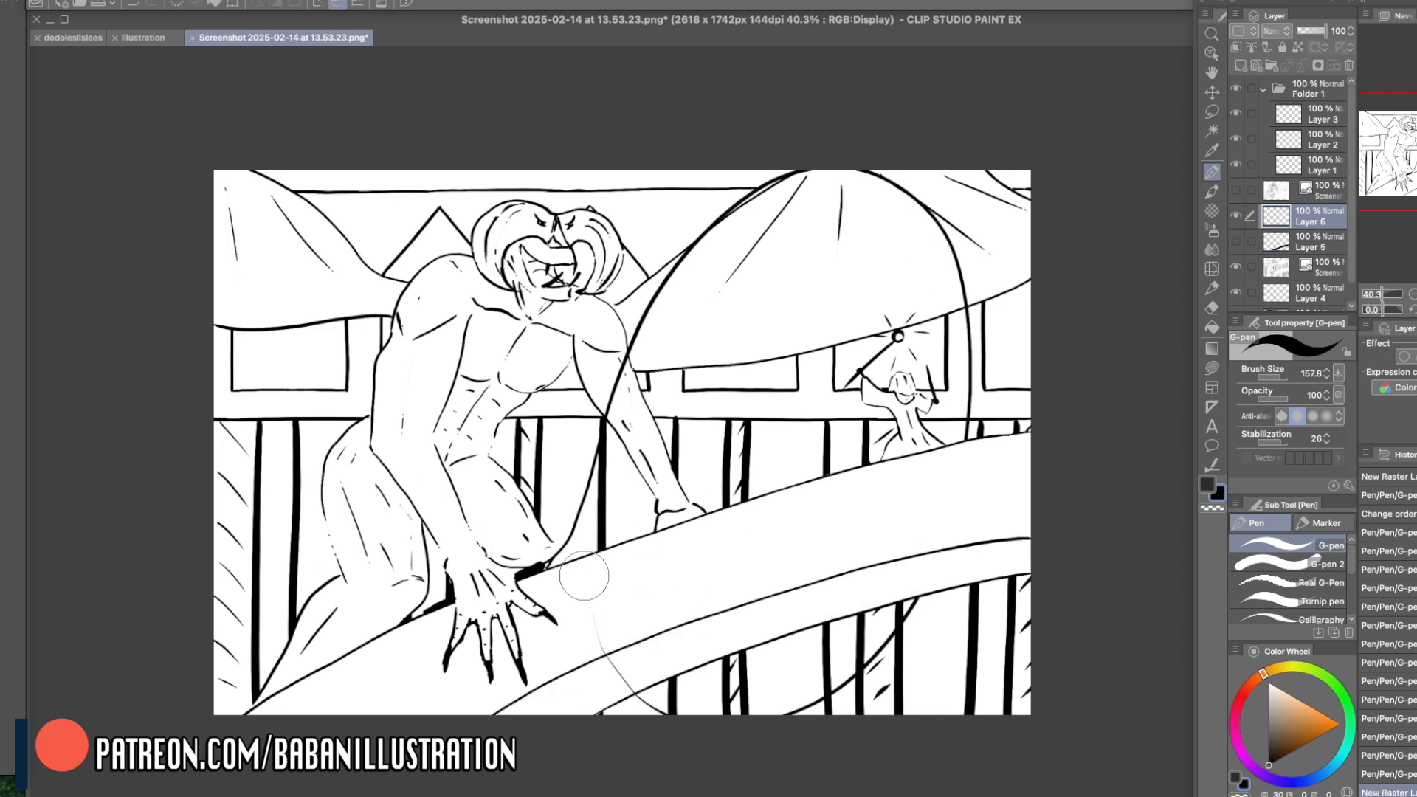
- Sketch a simple box in perspective on the bridge's side, just beyond the creature's clawed hand
{"action": "left_click_drag", "start_coordinate": [581, 587], "coordinate": [586, 643]}
{"action": "left_click_drag", "start_coordinate": [583, 561], "coordinate": [671, 589]}
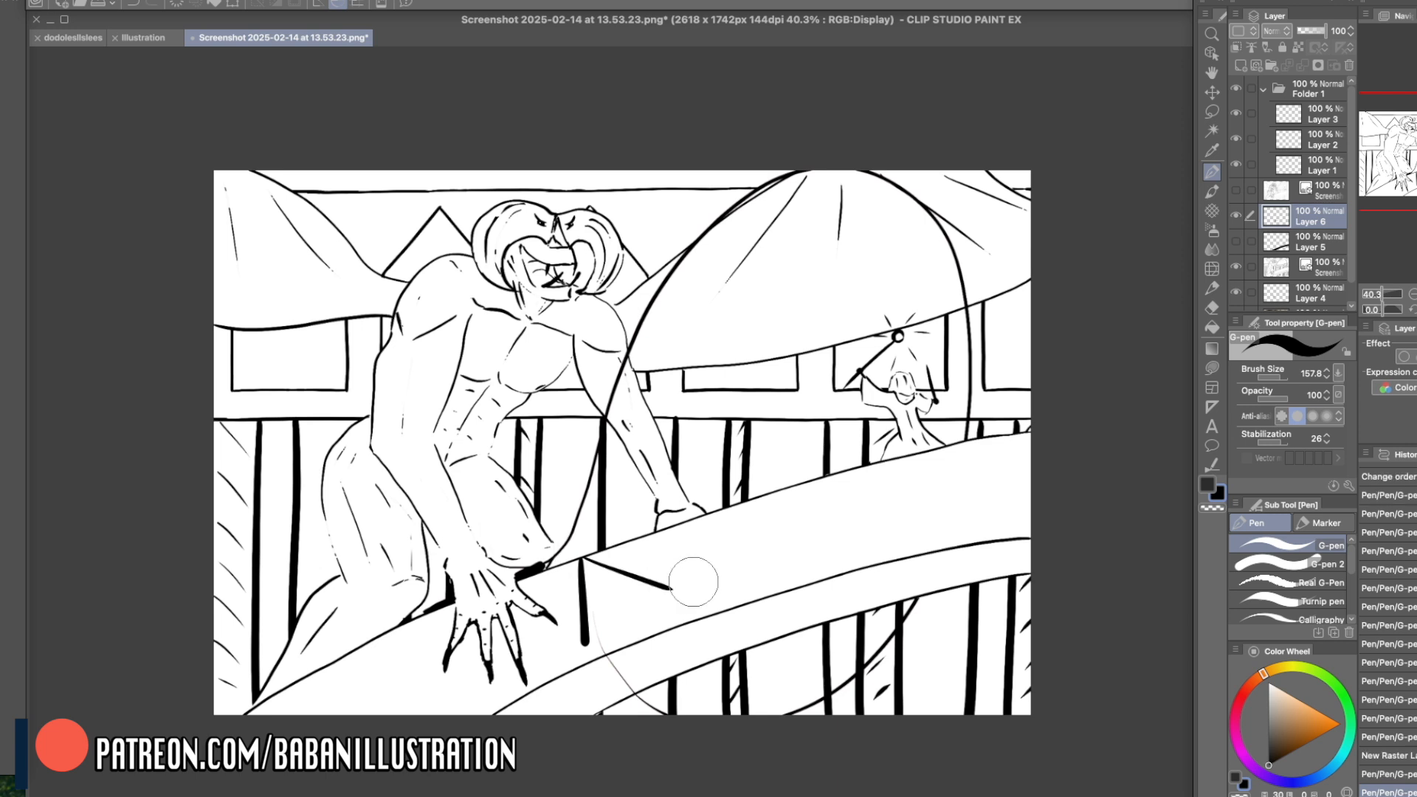
{"action": "key", "text": "super+z"}
{"action": "mouse_move", "coordinate": [581, 650]}
{"action": "left_mouse_down"}
{"action": "mouse_move", "coordinate": [682, 678]}
{"action": "mouse_move", "coordinate": [663, 681]}
{"action": "left_mouse_up"}
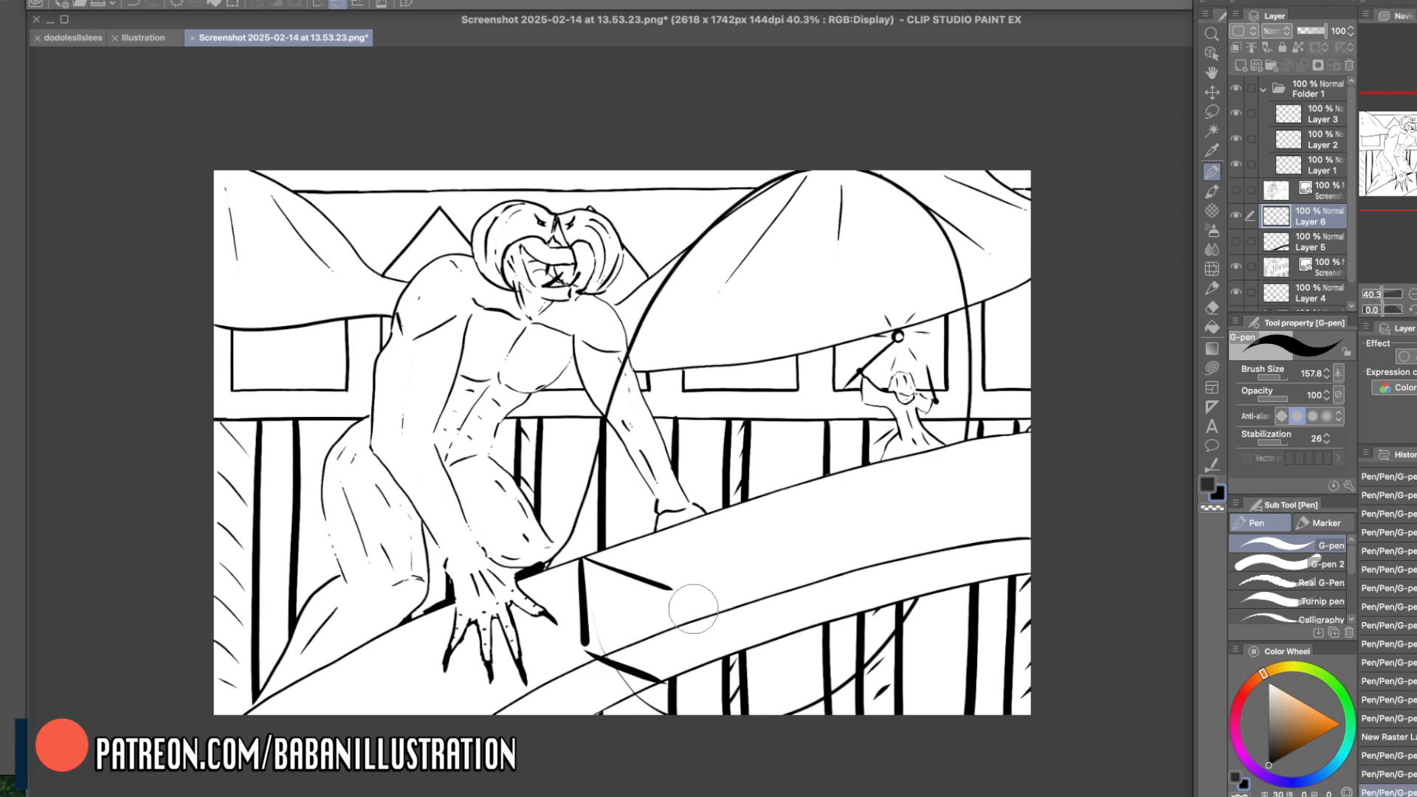
{"action": "mouse_move", "coordinate": [669, 591]}
{"action": "left_mouse_down"}
{"action": "mouse_move", "coordinate": [679, 706]}
{"action": "mouse_move", "coordinate": [665, 618]}
{"action": "mouse_move", "coordinate": [667, 675]}
{"action": "left_mouse_up"}
{"action": "key", "text": "c"}
{"action": "key", "text": "c"}
{"action": "scroll", "coordinate": [711, 585], "scroll_direction": "up", "scroll_amount": 1}
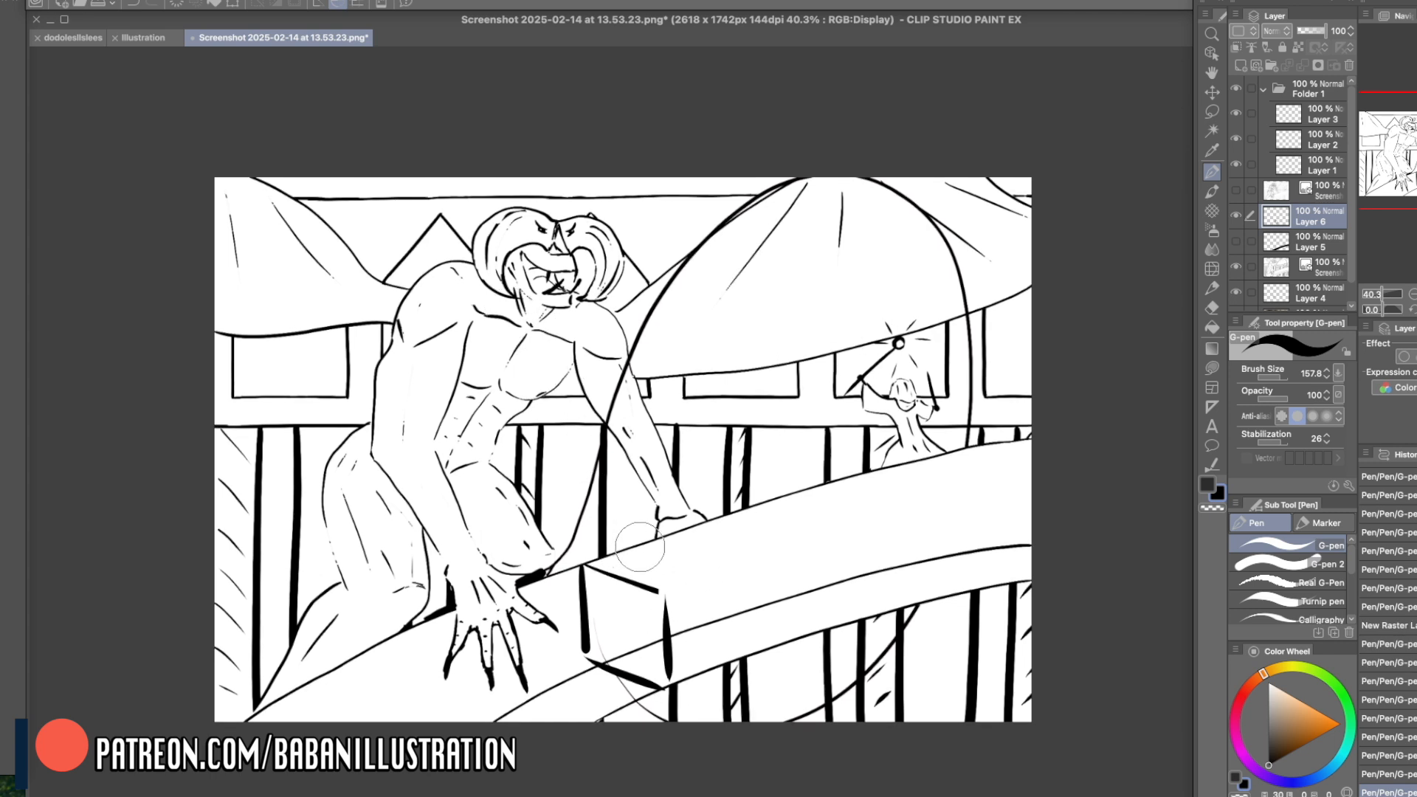
- Draw diagonal black direction lines across the creature's shoulders and face and over the top of its head
{"action": "left_click_drag", "start_coordinate": [452, 294], "coordinate": [597, 346]}
{"action": "key", "text": "ctrl+z"}
{"action": "key", "text": "ctrl+y"}
{"action": "left_click_drag", "start_coordinate": [473, 244], "coordinate": [648, 332]}
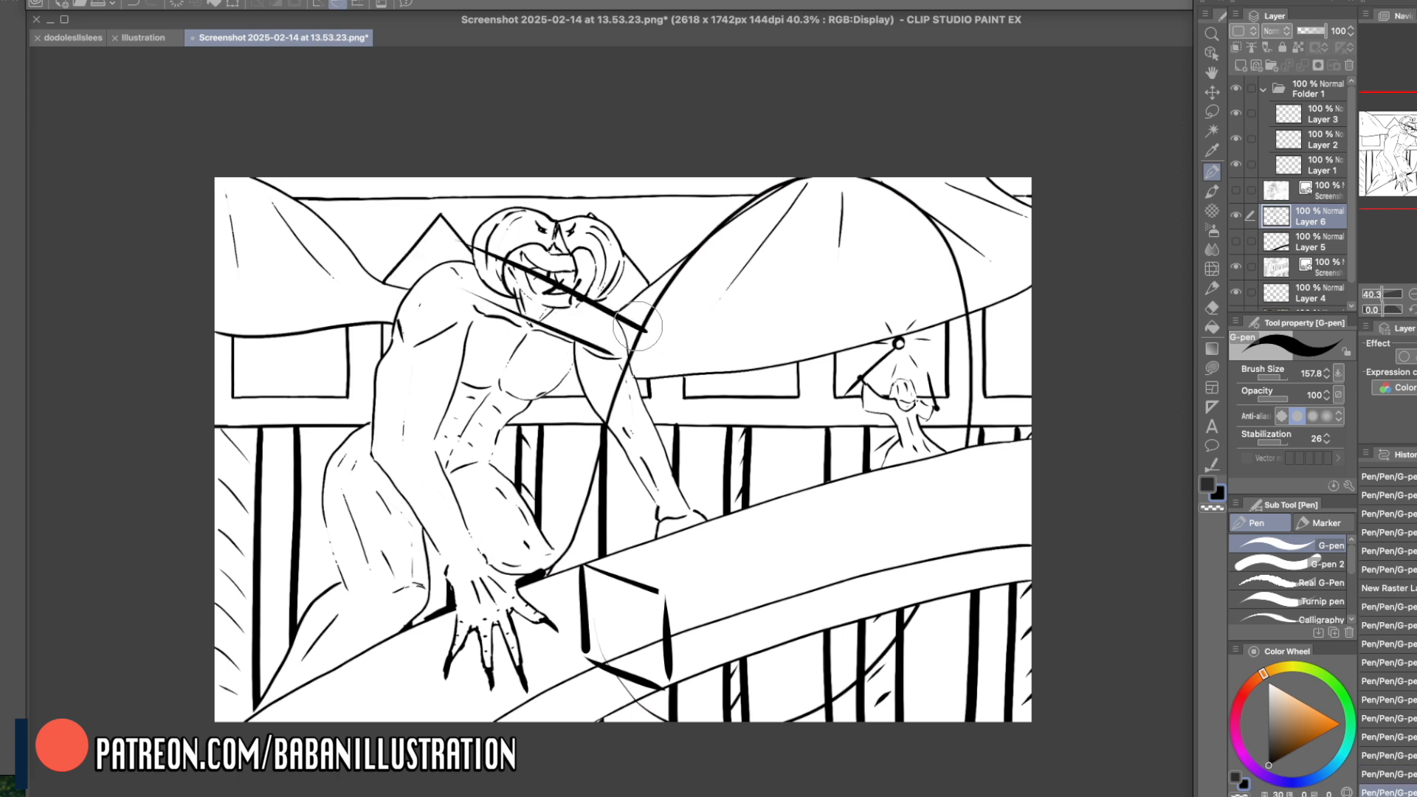
{"action": "left_click_drag", "start_coordinate": [490, 165], "coordinate": [622, 253]}
{"action": "key", "text": "ctrl+z"}
{"action": "left_click_drag", "start_coordinate": [519, 179], "coordinate": [775, 344]}
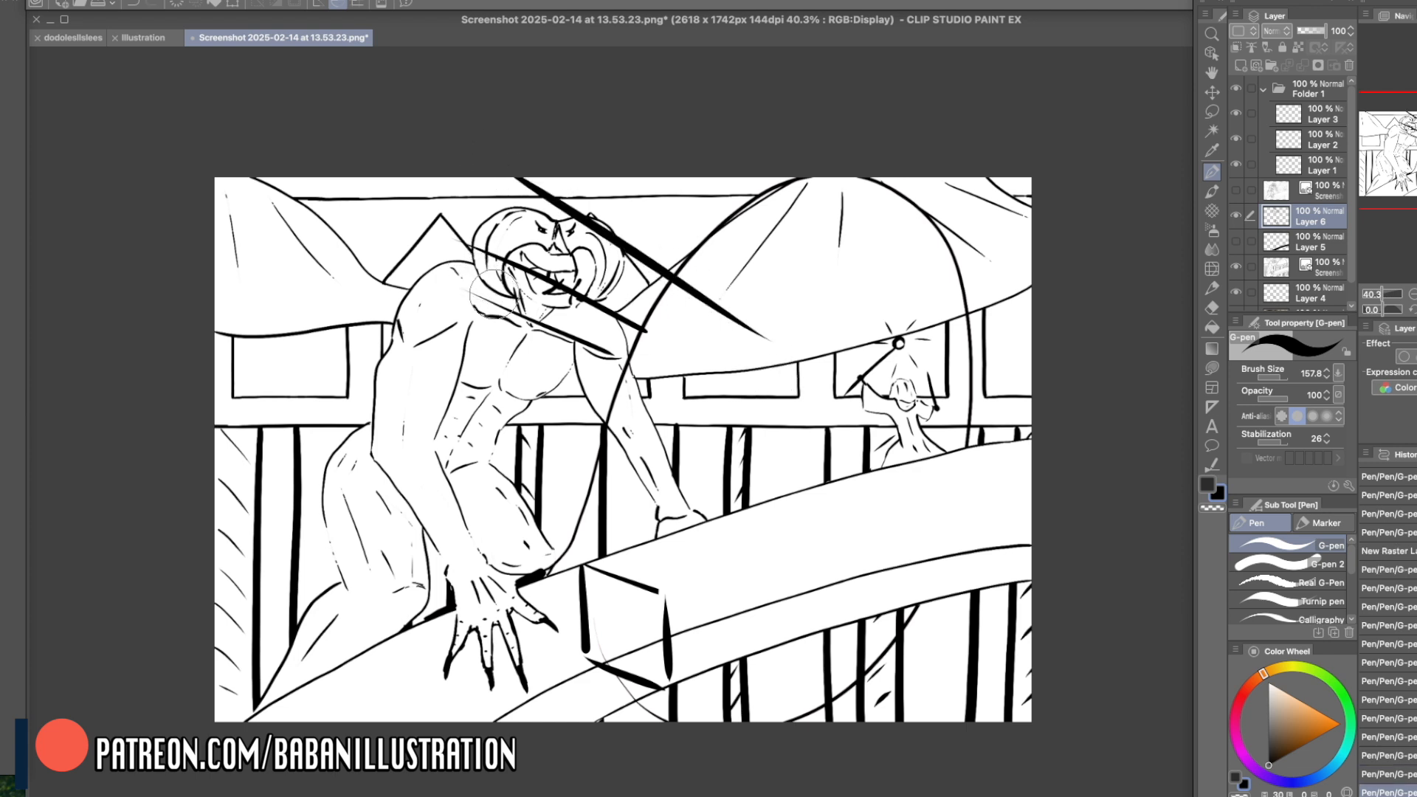
- Extend the direction lines across the creature's waist and knee, the tent and the distant figure, and clear all strokes from Layer 6
{"action": "left_click_drag", "start_coordinate": [355, 452], "coordinate": [511, 480]}
{"action": "key", "text": "ctrl+z"}
{"action": "left_click_drag", "start_coordinate": [353, 438], "coordinate": [515, 472]}
{"action": "left_click_drag", "start_coordinate": [461, 533], "coordinate": [713, 588]}
{"action": "left_click_drag", "start_coordinate": [557, 173], "coordinate": [808, 332]}
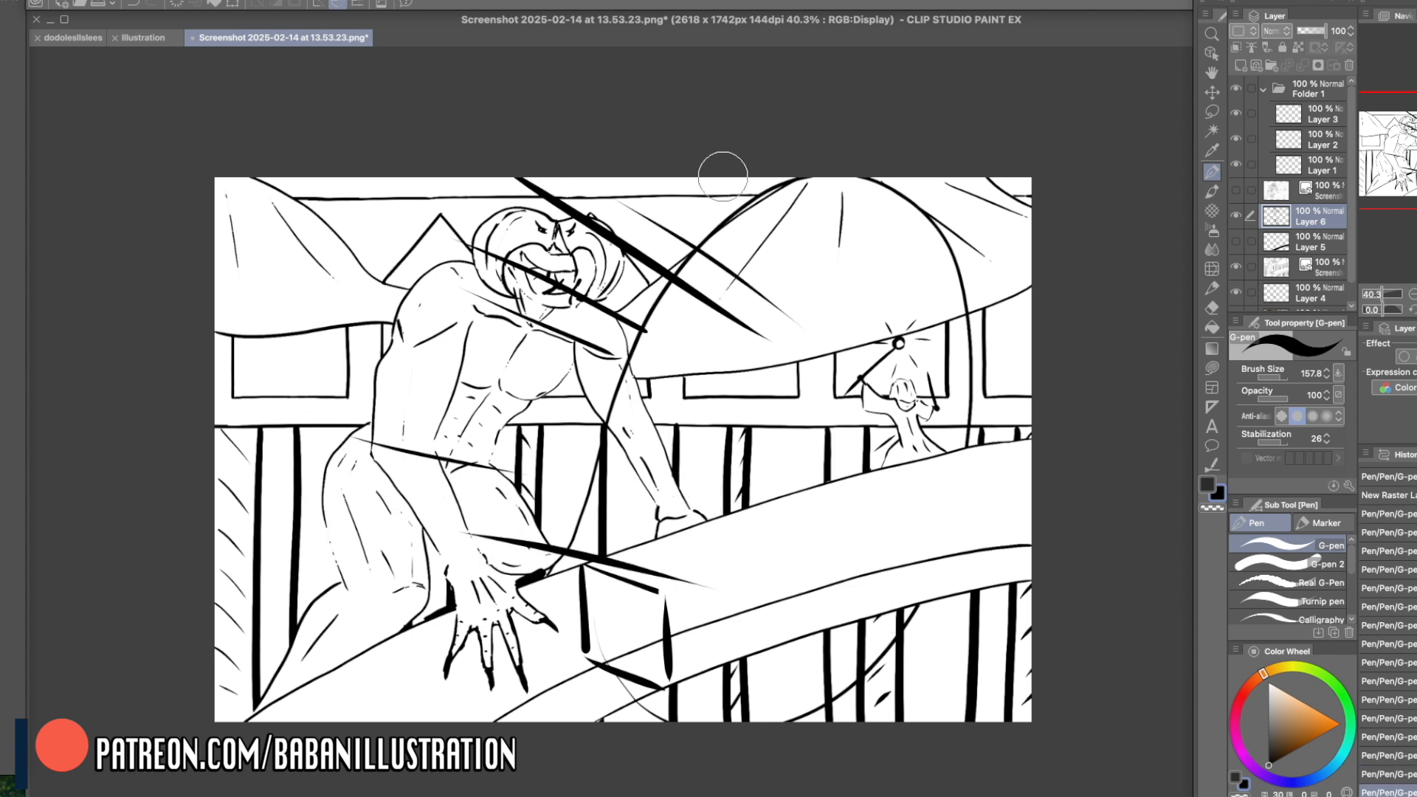
{"action": "left_click_drag", "start_coordinate": [724, 167], "coordinate": [849, 292]}
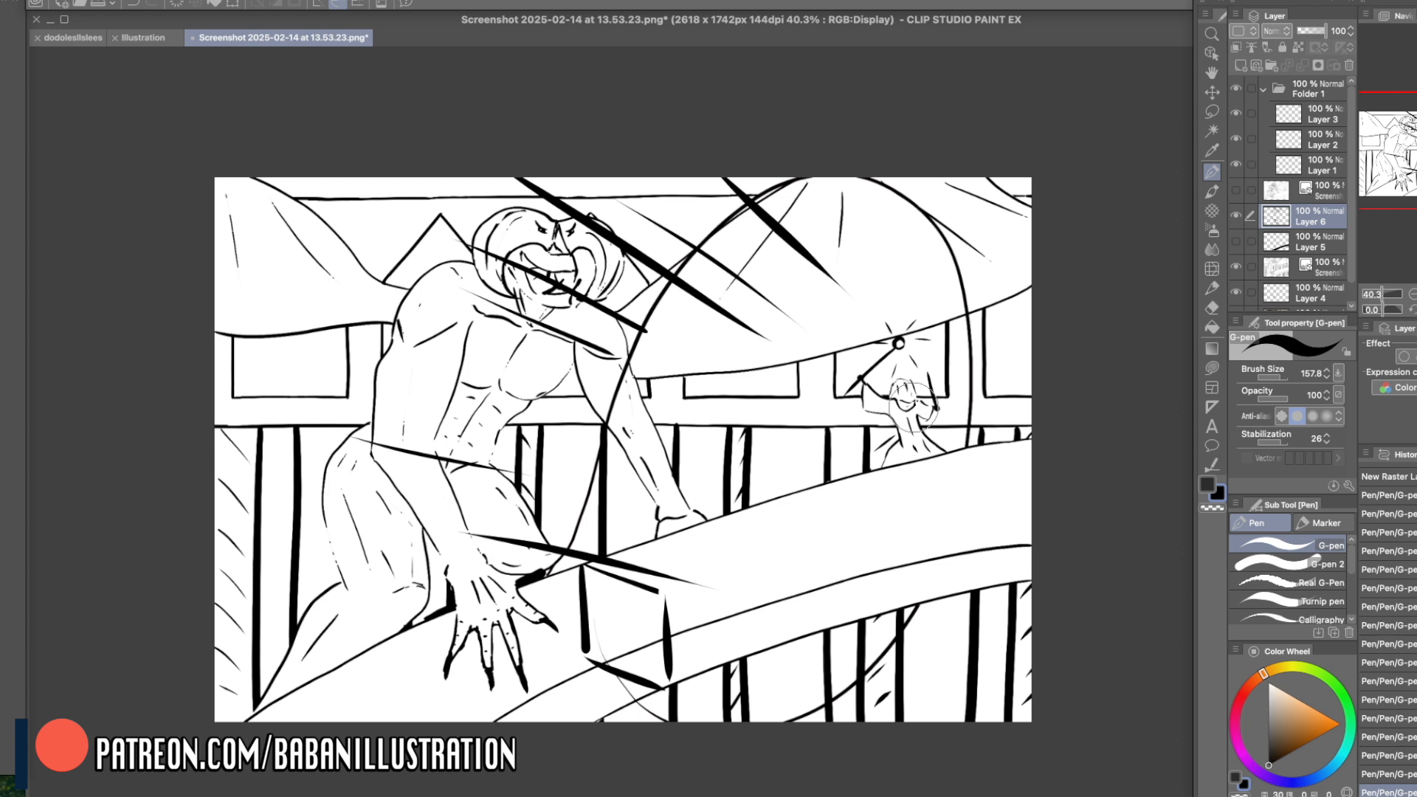
{"action": "key", "text": "super+z"}
{"action": "left_click_drag", "start_coordinate": [866, 396], "coordinate": [951, 423]}
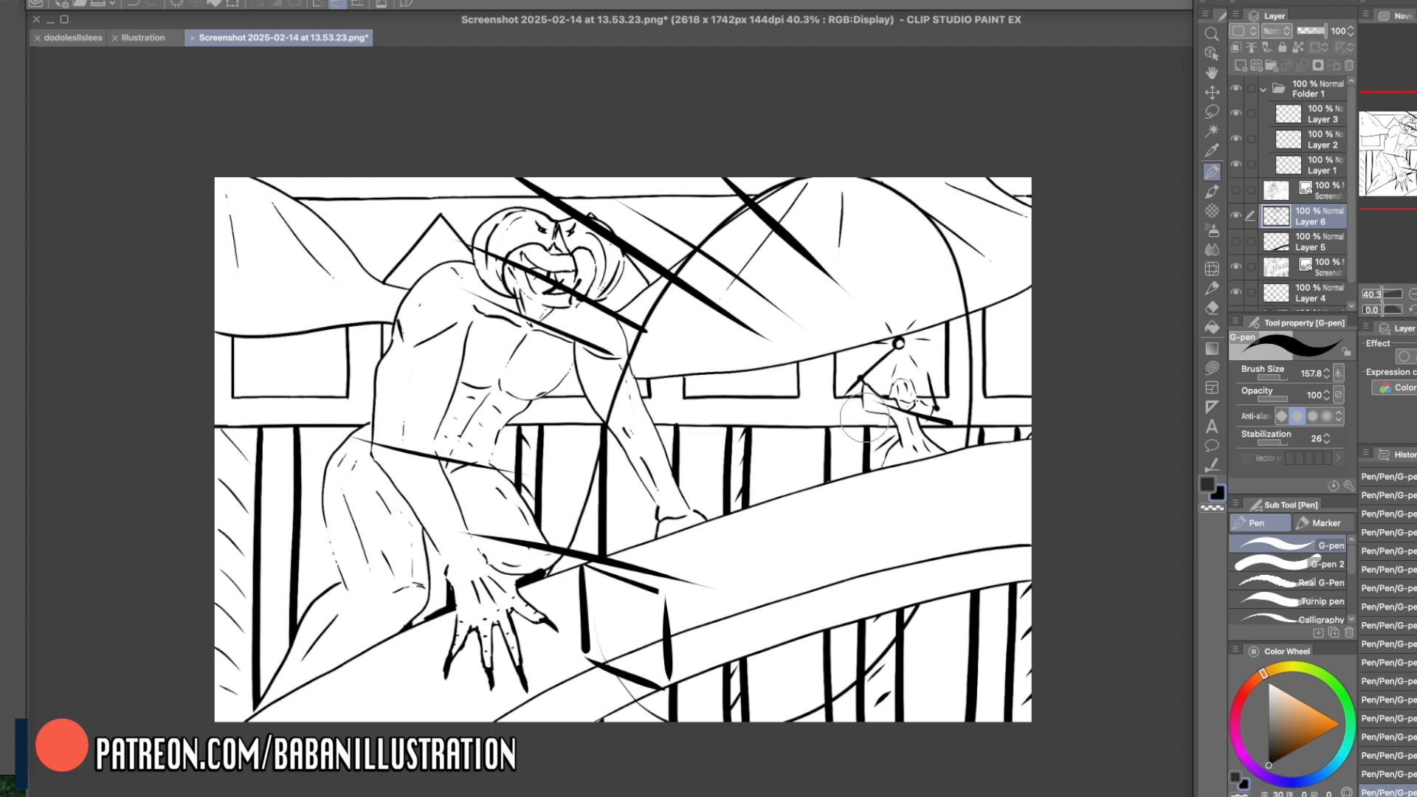
{"action": "key", "text": "Delete"}
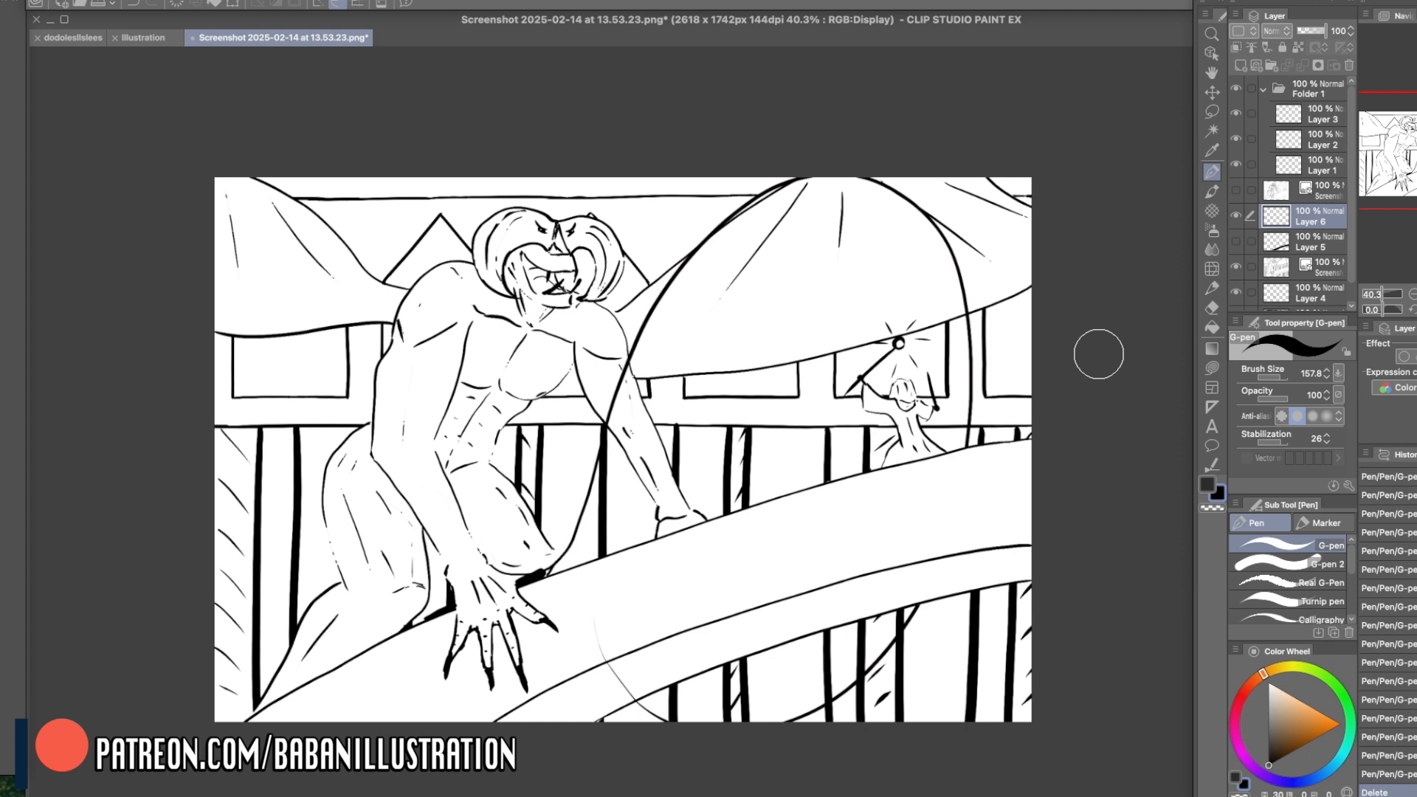
- Set the drawing colour to pure black, and undo the short test strokes above the creature's clawed hand
{"action": "key", "text": "x"}
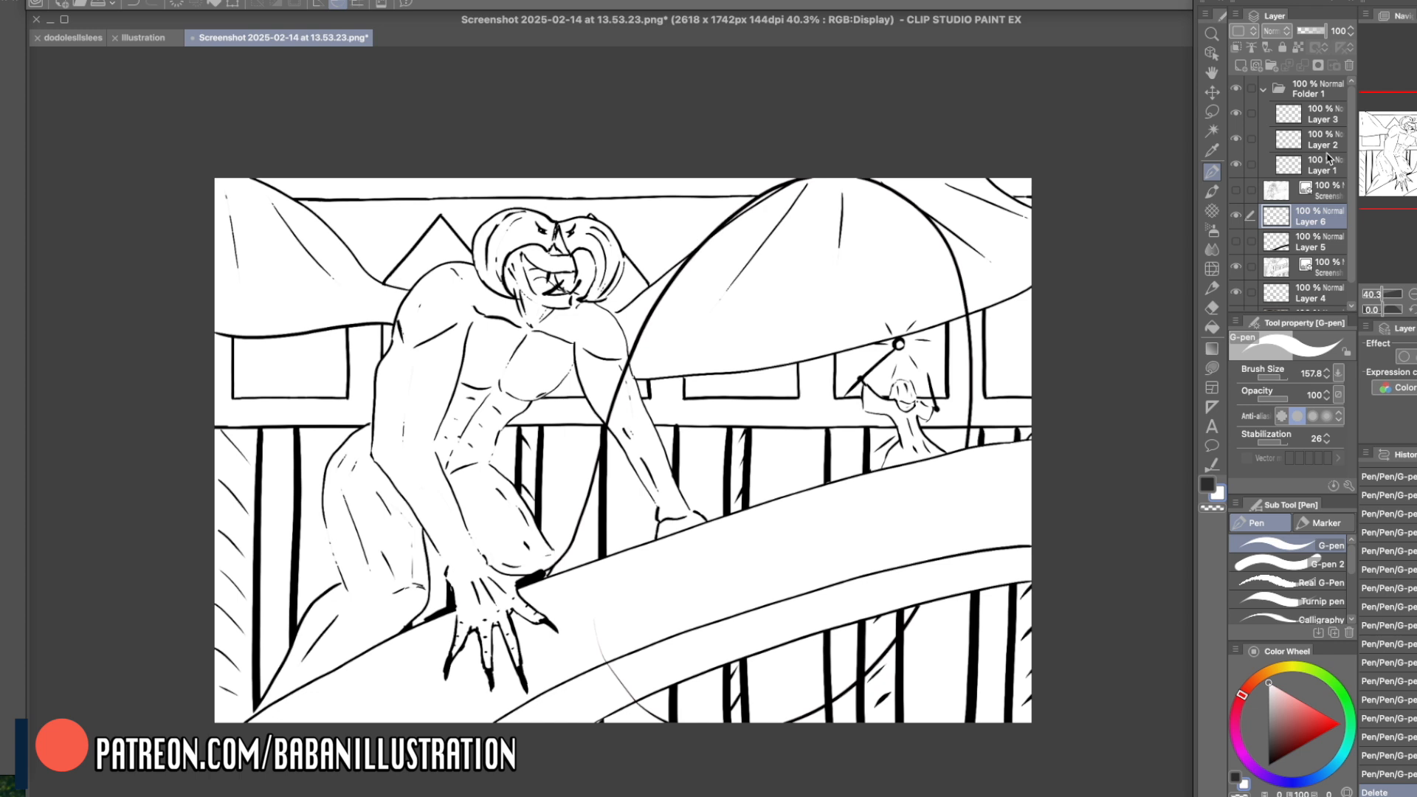
{"action": "mouse_move", "coordinate": [446, 583]}
{"action": "left_mouse_down"}
{"action": "mouse_move", "coordinate": [459, 610]}
{"action": "mouse_move", "coordinate": [449, 596]}
{"action": "left_mouse_up"}
{"action": "key", "text": "super+z"}
{"action": "left_click_drag", "start_coordinate": [1290, 722], "coordinate": [1267, 767]}
{"action": "mouse_move", "coordinate": [452, 583]}
{"action": "left_mouse_down"}
{"action": "mouse_move", "coordinate": [432, 616]}
{"action": "mouse_move", "coordinate": [461, 613]}
{"action": "mouse_move", "coordinate": [458, 590]}
{"action": "left_mouse_up"}
{"action": "key", "text": "super+z"}
{"action": "key", "text": "super+z"}
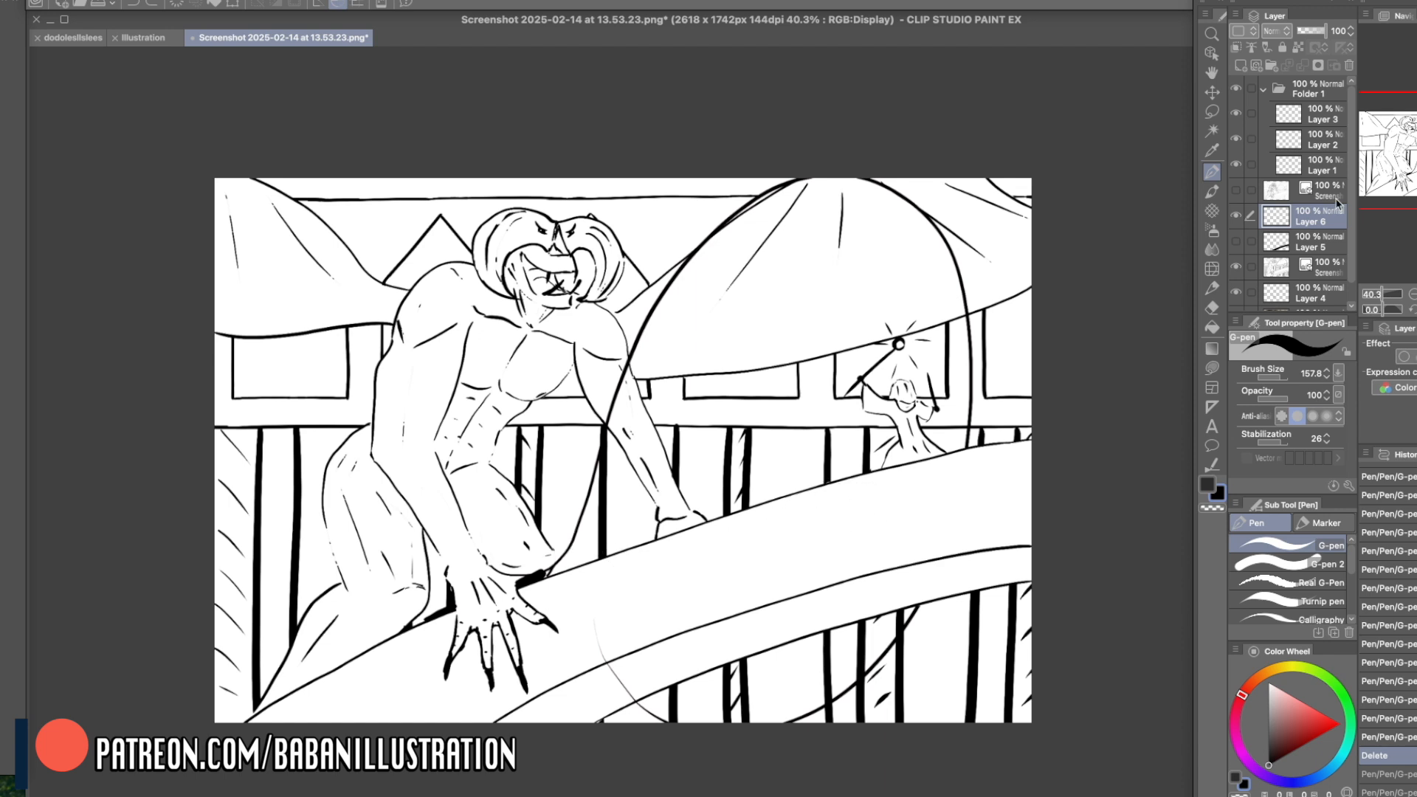
- Paint a thick black band along the bridge's underside on Layer 6 at brush size 157.8
{"action": "left_click_drag", "start_coordinate": [1352, 192], "coordinate": [1354, 214]}
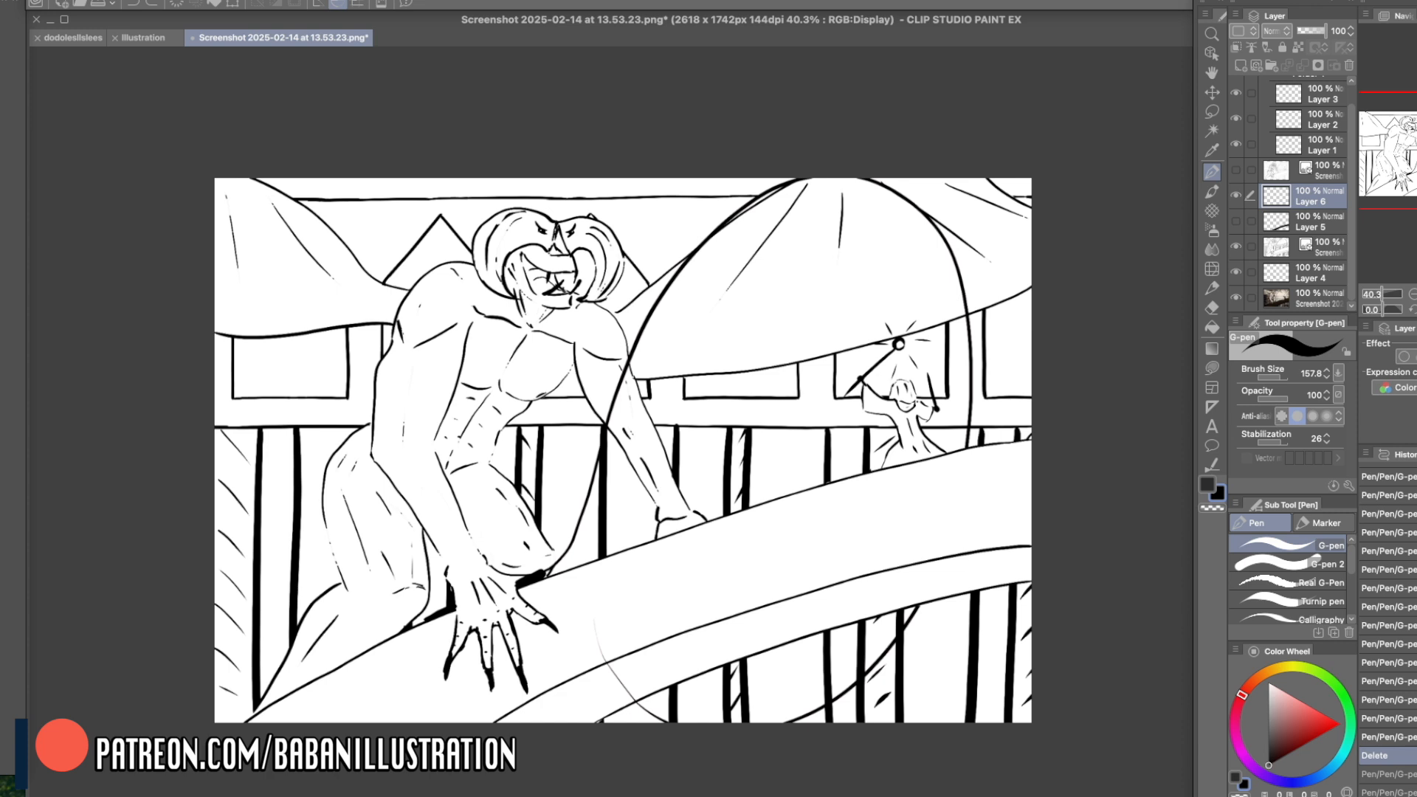
{"action": "mouse_move", "coordinate": [515, 727]}
{"action": "left_mouse_down"}
{"action": "mouse_move", "coordinate": [931, 558]}
{"action": "mouse_move", "coordinate": [1101, 526]}
{"action": "mouse_move", "coordinate": [594, 684]}
{"action": "mouse_move", "coordinate": [1105, 538]}
{"action": "mouse_move", "coordinate": [674, 648]}
{"action": "mouse_move", "coordinate": [1119, 538]}
{"action": "left_mouse_up"}
{"action": "key", "text": "super+z"}
{"action": "mouse_move", "coordinate": [946, 523]}
{"action": "left_mouse_down"}
{"action": "mouse_move", "coordinate": [941, 540]}
{"action": "mouse_move", "coordinate": [961, 497]}
{"action": "left_mouse_up"}
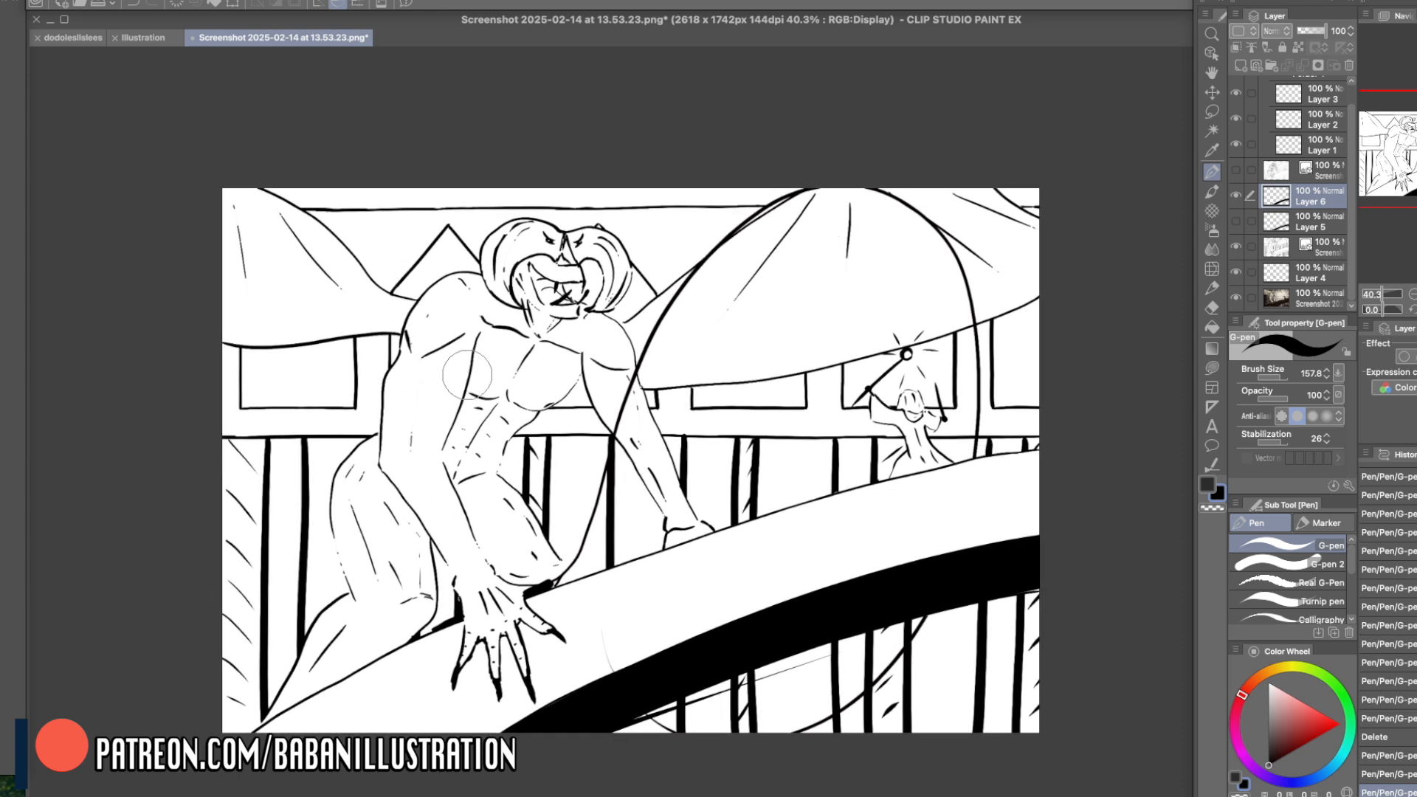
- Cover the line between the creature's near upper arm and its torso with white
{"action": "key", "text": "c"}
{"action": "left_click_drag", "start_coordinate": [473, 335], "coordinate": [439, 441]}
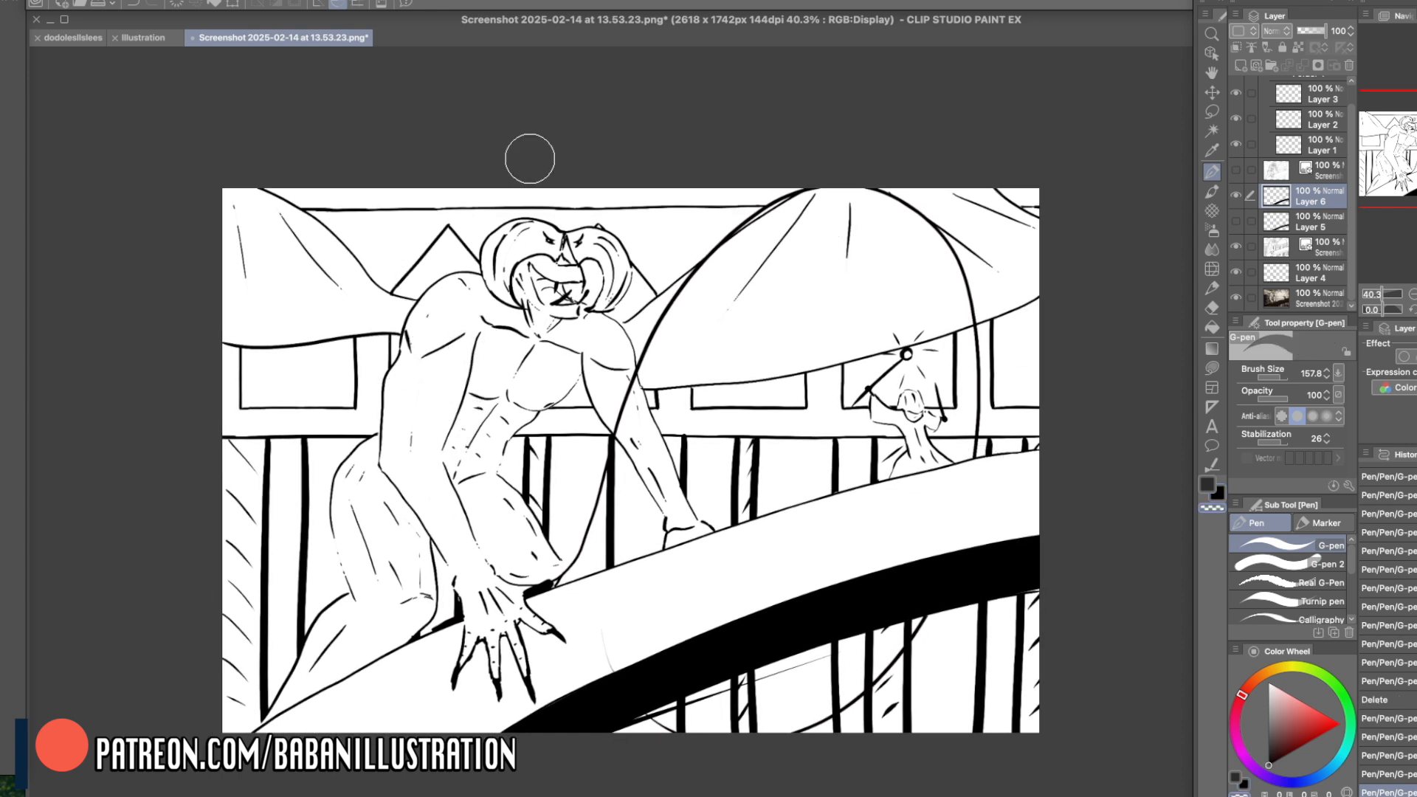
{"action": "right_click", "coordinate": [483, 361]}
{"action": "left_click_drag", "start_coordinate": [471, 343], "coordinate": [444, 443]}
{"action": "left_click_drag", "start_coordinate": [480, 369], "coordinate": [447, 461]}
{"action": "right_click", "coordinate": [479, 339]}
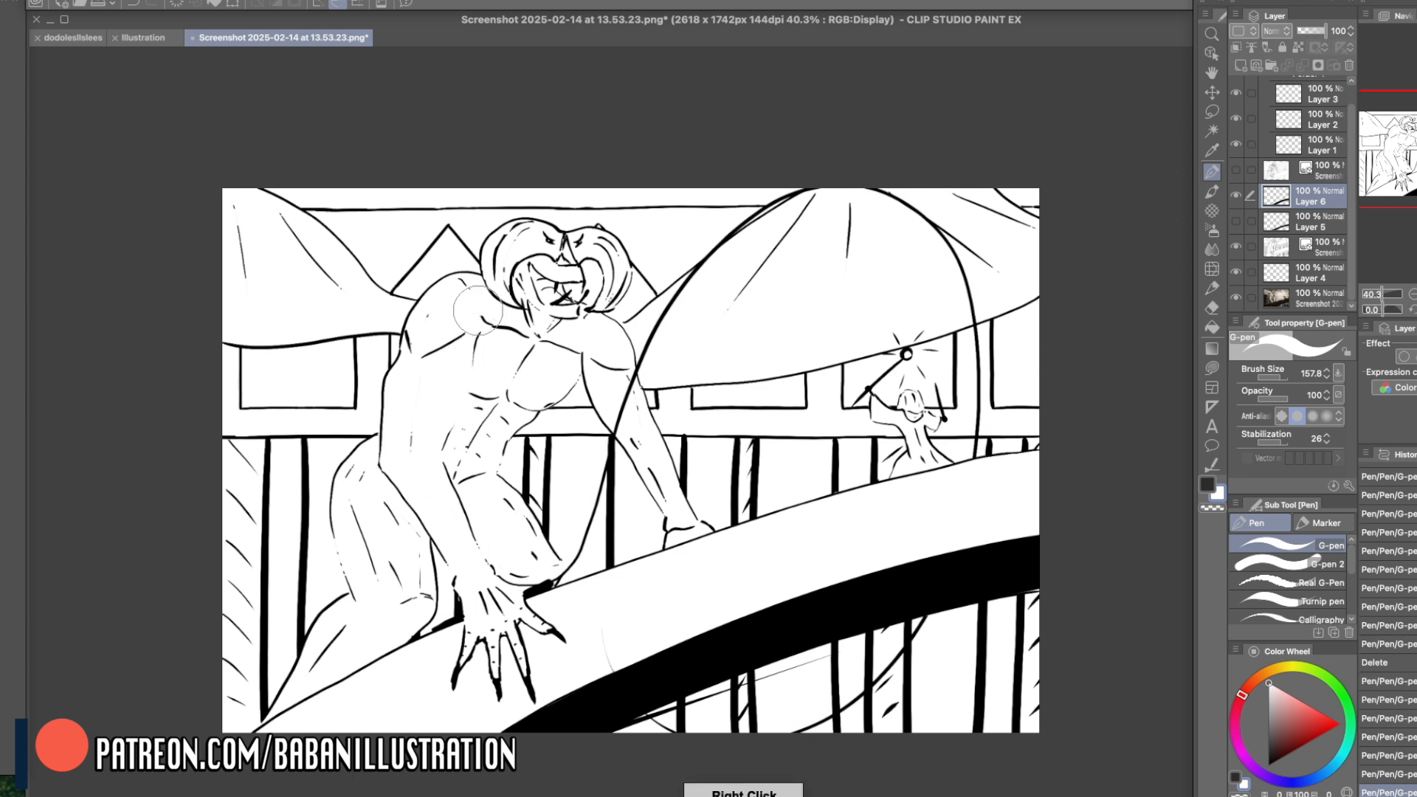
- Paint white over the outer contour of the creature's far arm and the inner contour of its near forearm
{"action": "key", "text": "x"}
{"action": "key", "text": "x"}
{"action": "mouse_move", "coordinate": [633, 376]}
{"action": "left_mouse_down"}
{"action": "mouse_move", "coordinate": [654, 431]}
{"action": "mouse_move", "coordinate": [638, 380]}
{"action": "mouse_move", "coordinate": [687, 509]}
{"action": "left_mouse_up"}
{"action": "mouse_move", "coordinate": [649, 419]}
{"action": "left_mouse_down"}
{"action": "mouse_move", "coordinate": [679, 488]}
{"action": "mouse_move", "coordinate": [653, 470]}
{"action": "mouse_move", "coordinate": [673, 509]}
{"action": "mouse_move", "coordinate": [688, 509]}
{"action": "left_mouse_up"}
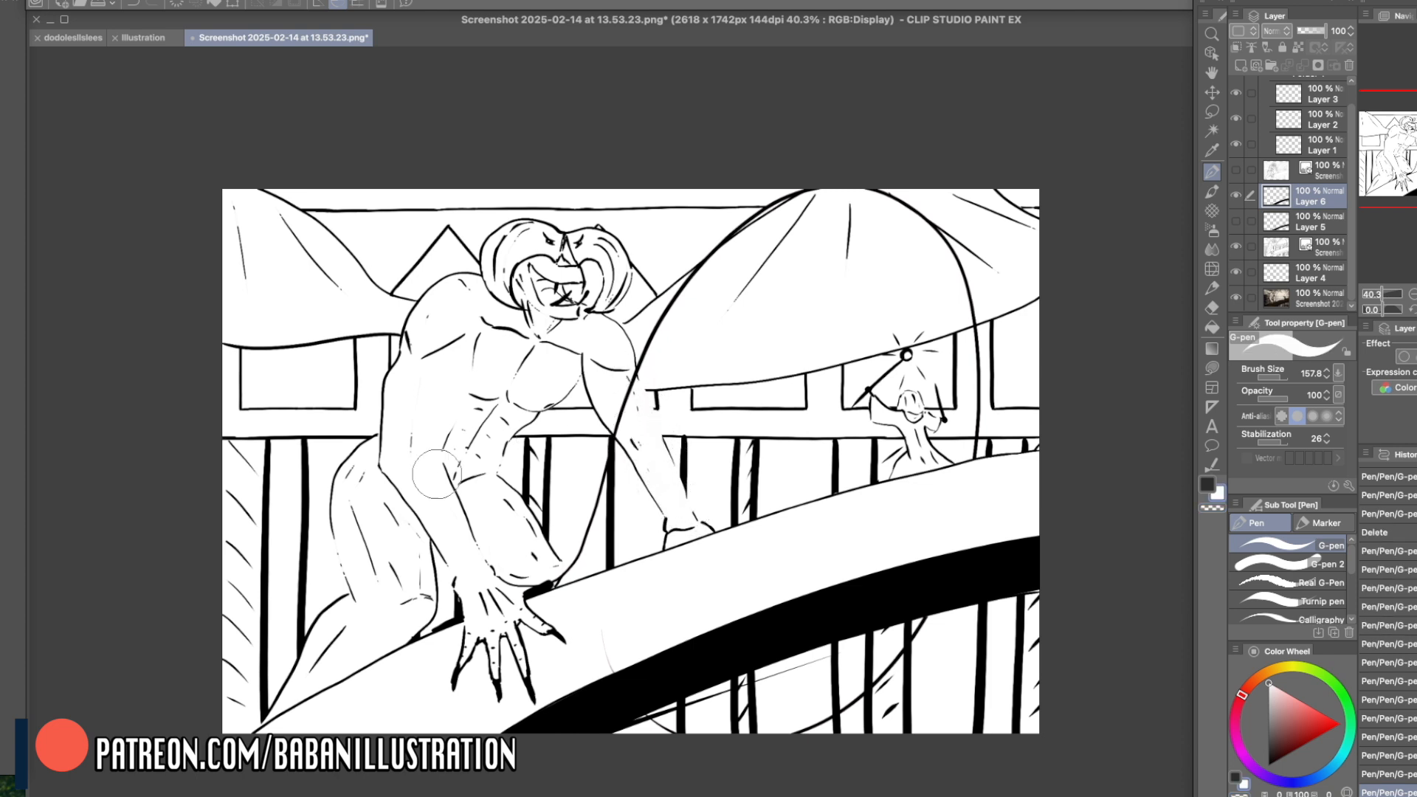
{"action": "left_click_drag", "start_coordinate": [441, 475], "coordinate": [485, 579]}
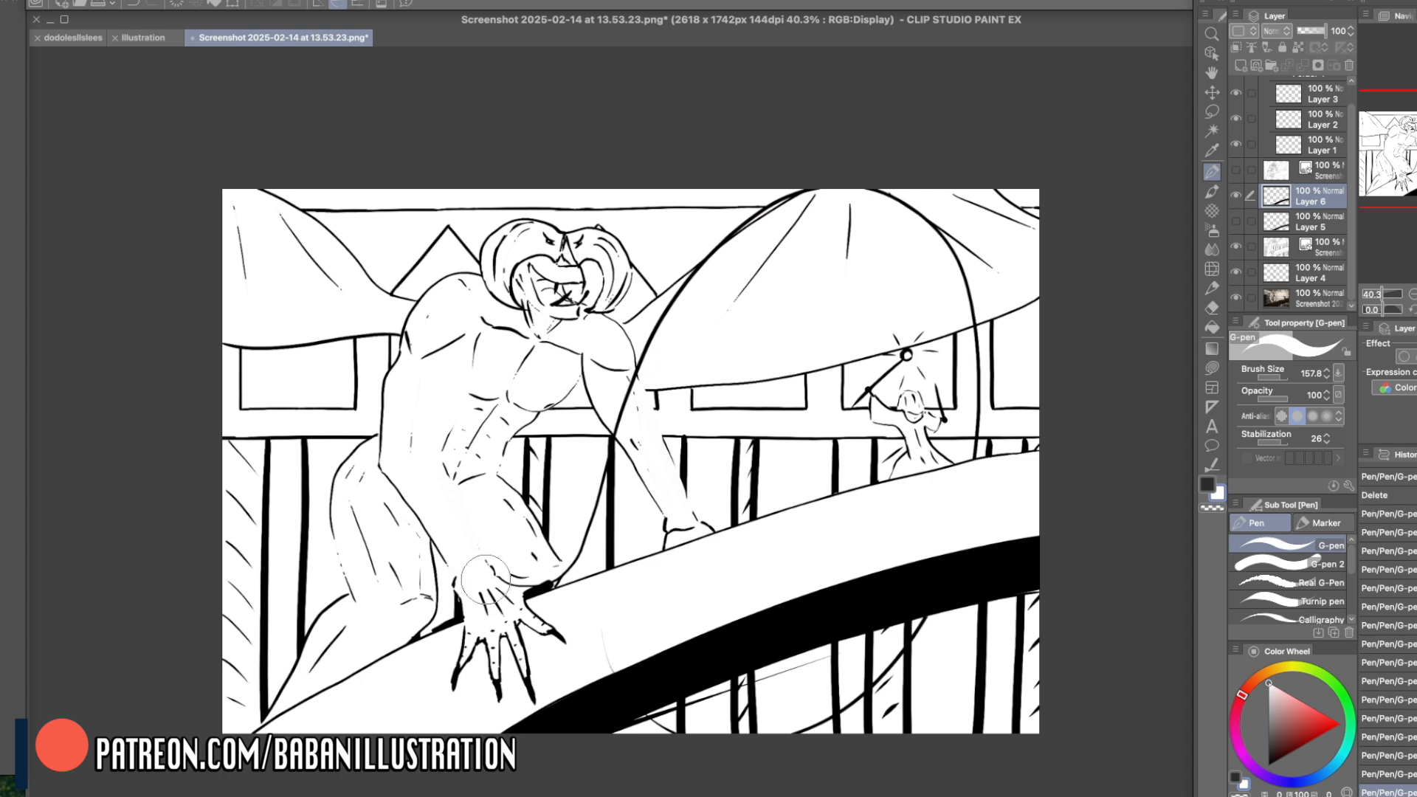
- Add a small dark accent at the near arm's inner elbow, and try light-ray strokes from the distant figure's light, undoing them
{"action": "left_click", "coordinate": [1209, 485]}
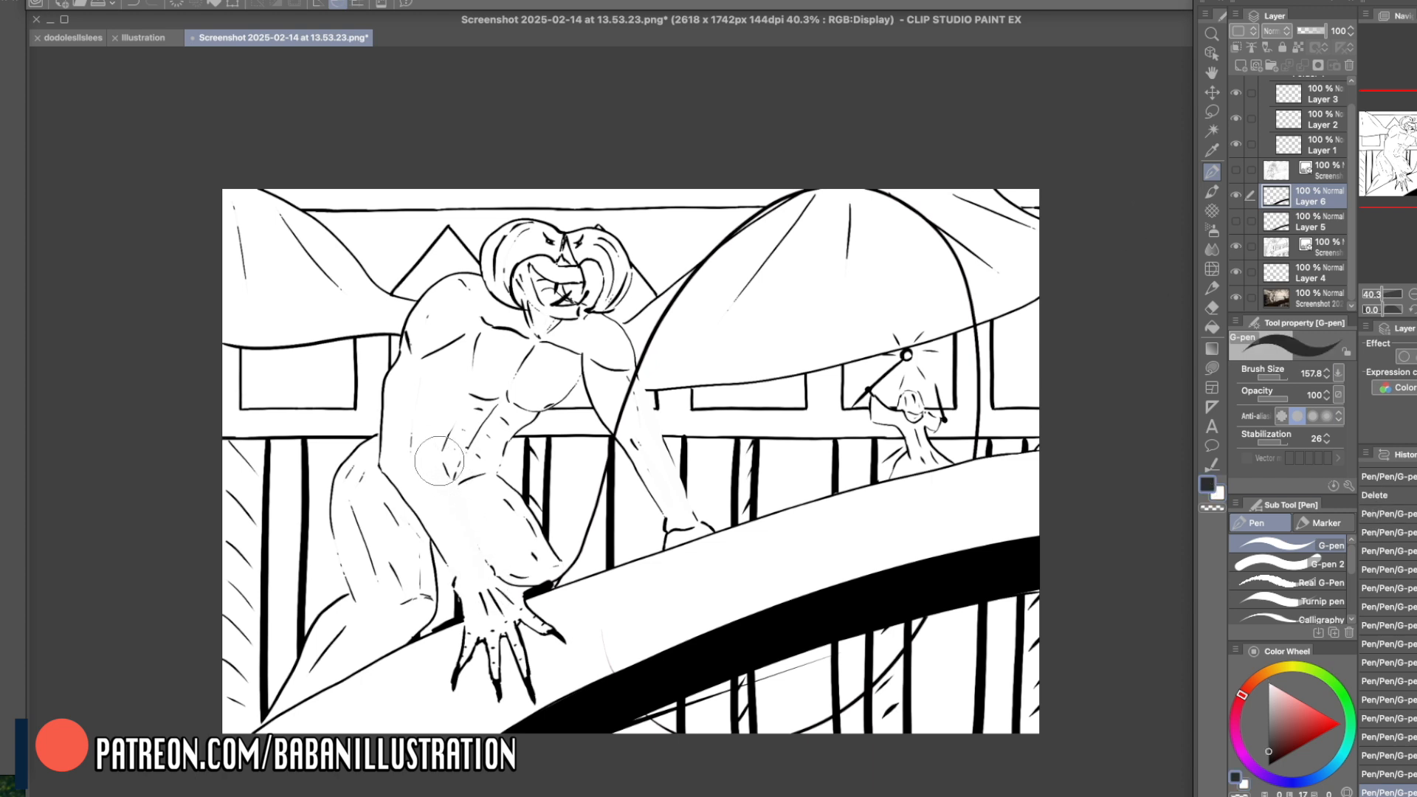
{"action": "left_click_drag", "start_coordinate": [438, 459], "coordinate": [446, 472]}
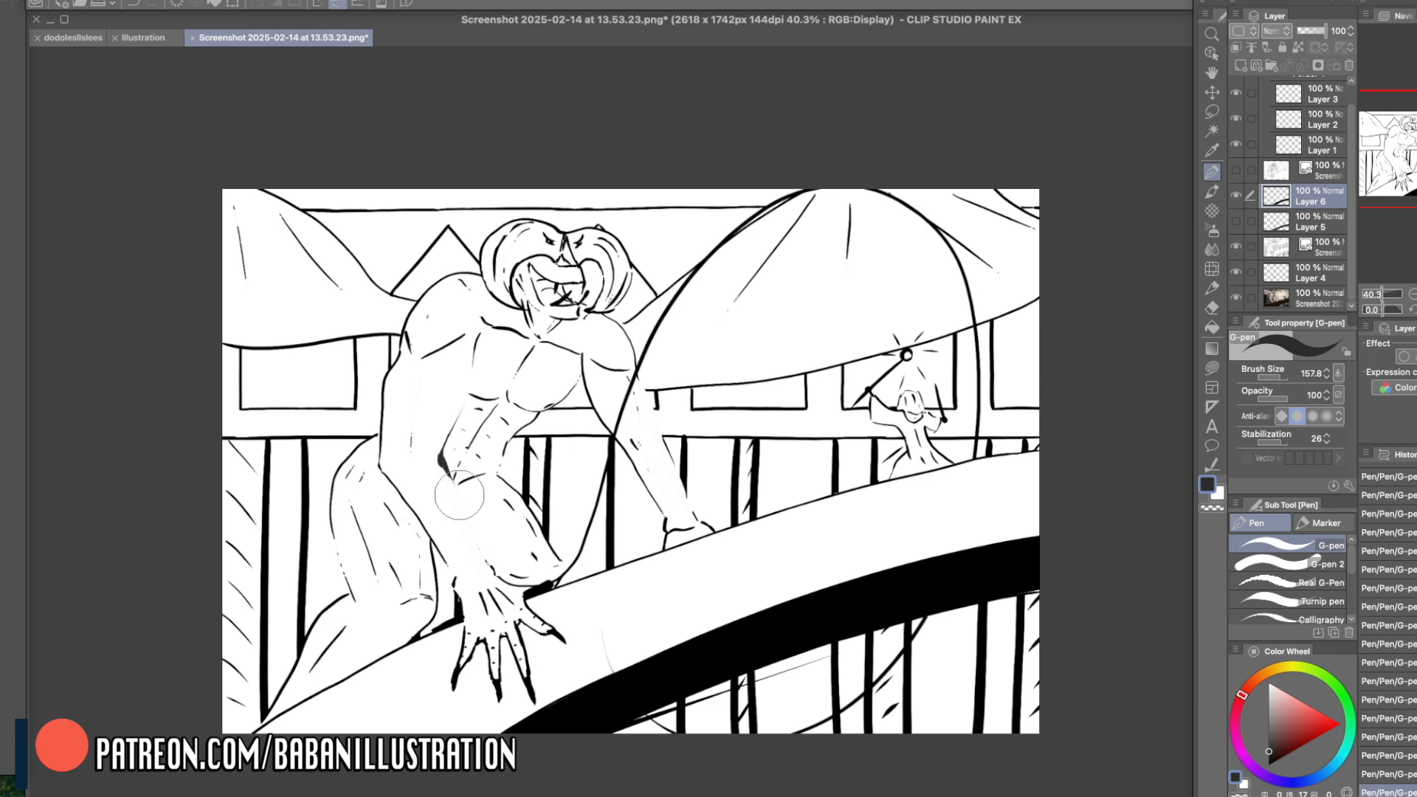
{"action": "mouse_move", "coordinate": [902, 346]}
{"action": "left_mouse_down"}
{"action": "mouse_move", "coordinate": [738, 292]}
{"action": "mouse_move", "coordinate": [707, 399]}
{"action": "left_mouse_up"}
{"action": "left_click", "coordinate": [579, 427], "text": "shift"}
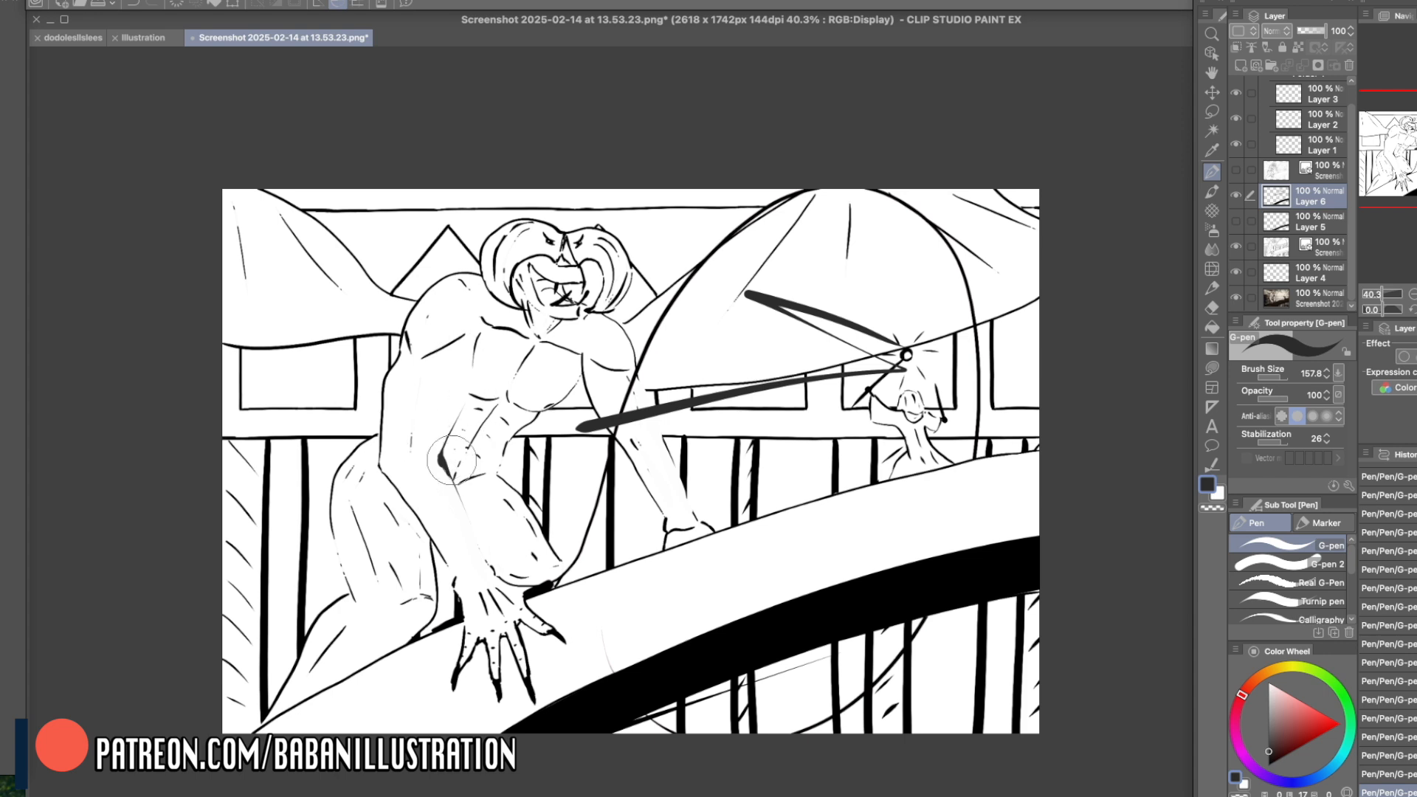
{"action": "key", "text": "ctrl+z"}
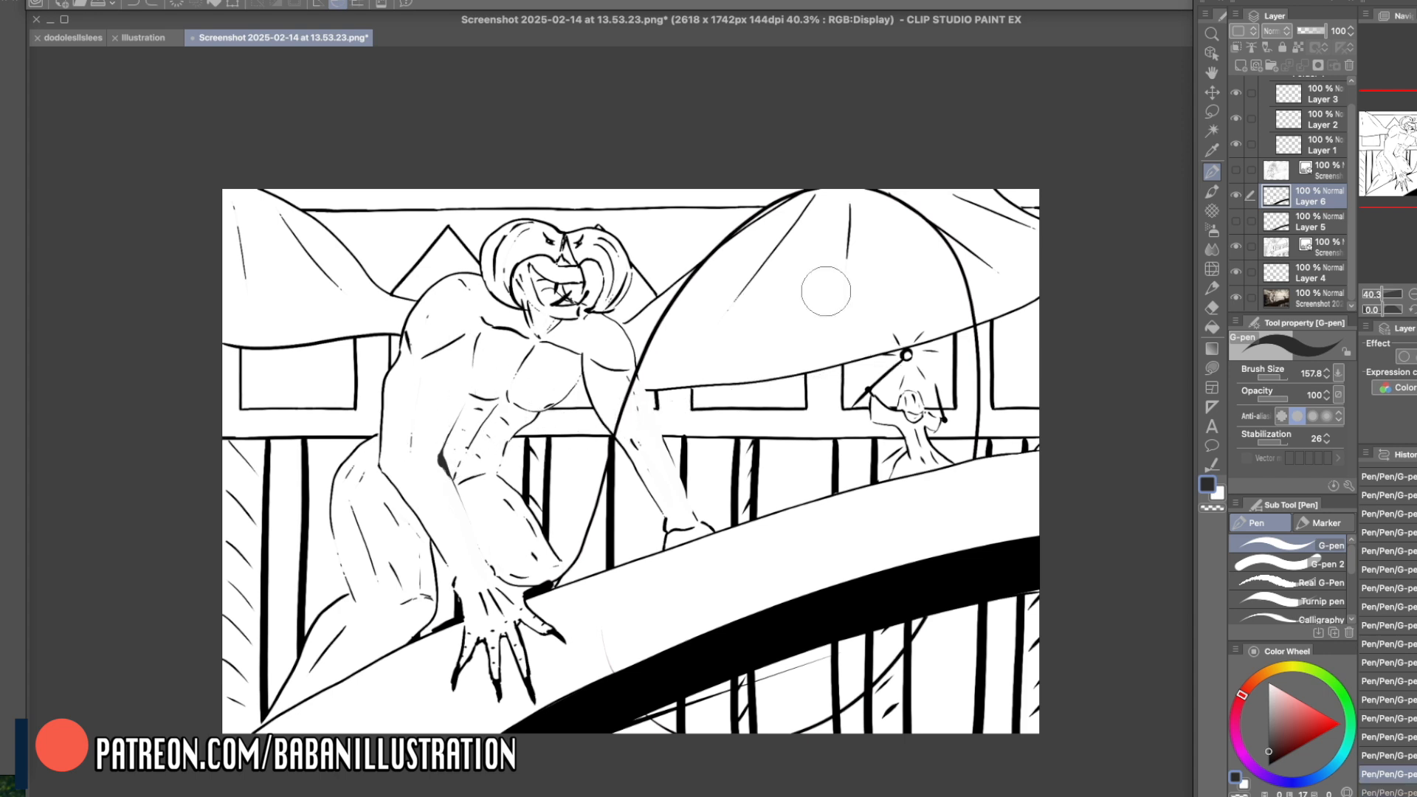
- Paint white over the creature's upper thigh, and block in black shadows along the outer shoulder and upper arm at brush size 95
{"action": "right_click", "coordinate": [510, 504]}
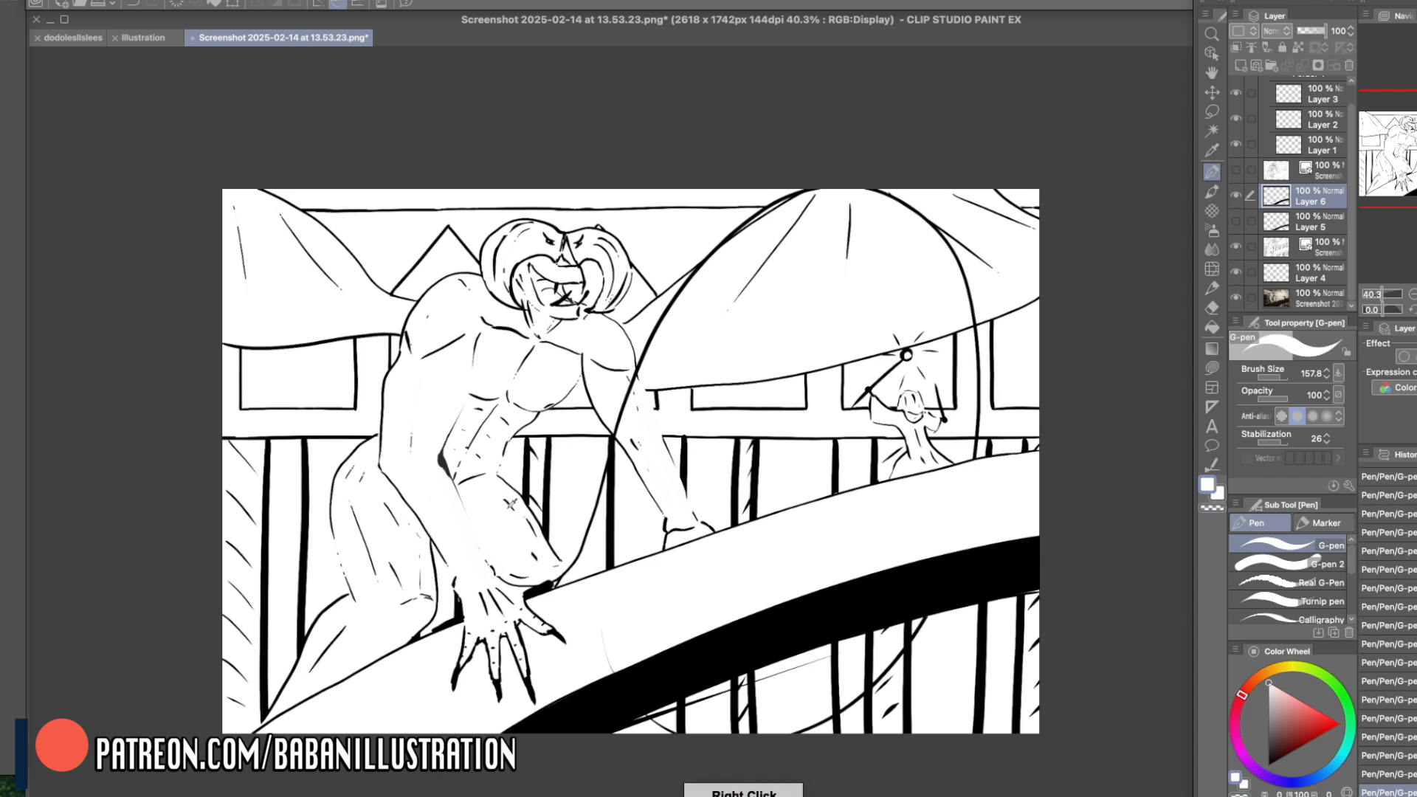
{"action": "left_click_drag", "start_coordinate": [501, 484], "coordinate": [530, 514]}
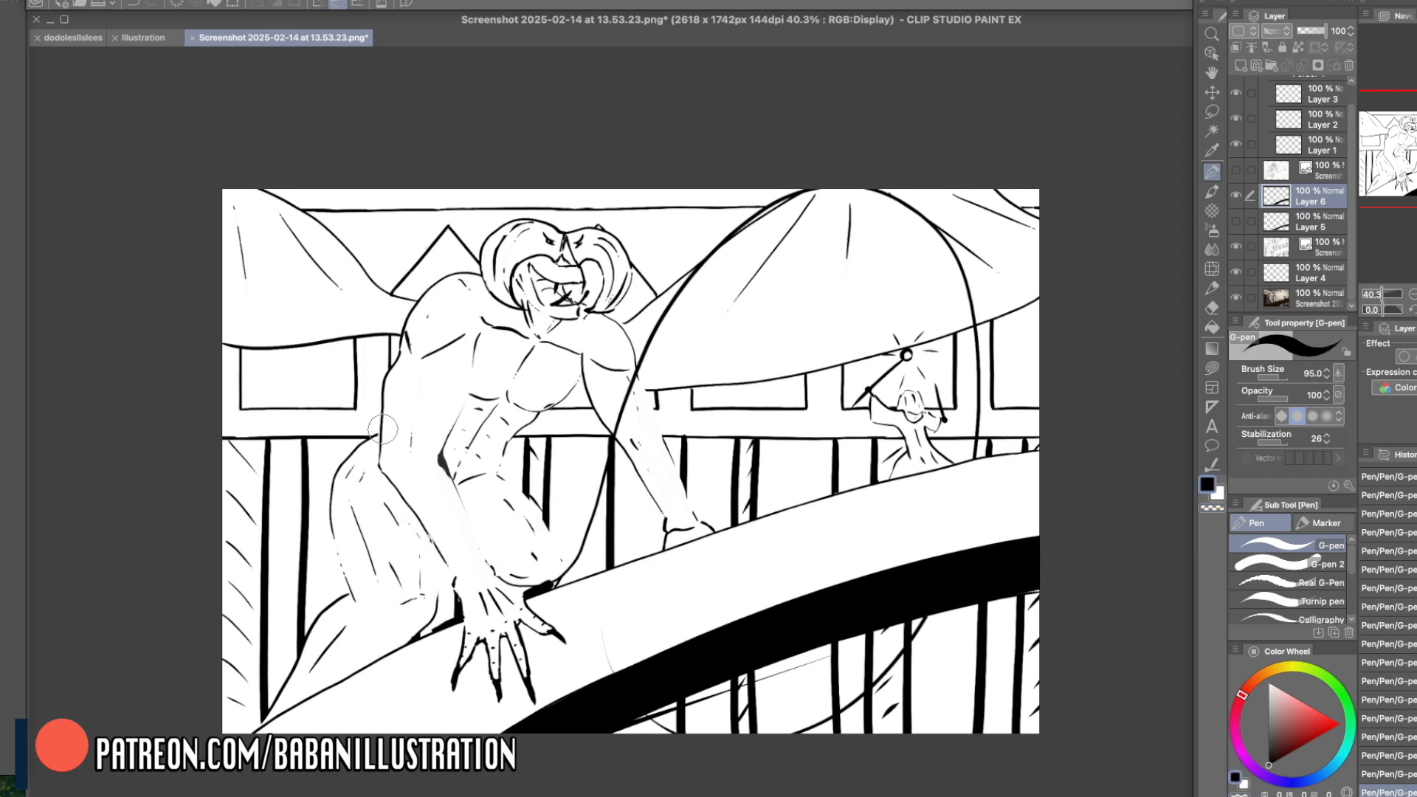
{"action": "mouse_move", "coordinate": [381, 431]}
{"action": "left_mouse_down"}
{"action": "mouse_move", "coordinate": [386, 340]}
{"action": "mouse_move", "coordinate": [371, 372]}
{"action": "mouse_move", "coordinate": [372, 358]}
{"action": "mouse_move", "coordinate": [385, 420]}
{"action": "mouse_move", "coordinate": [374, 390]}
{"action": "mouse_move", "coordinate": [391, 367]}
{"action": "mouse_move", "coordinate": [388, 408]}
{"action": "mouse_move", "coordinate": [401, 387]}
{"action": "mouse_move", "coordinate": [403, 308]}
{"action": "mouse_move", "coordinate": [433, 287]}
{"action": "mouse_move", "coordinate": [455, 231]}
{"action": "left_mouse_up"}
{"action": "key", "text": "ctrl+z"}
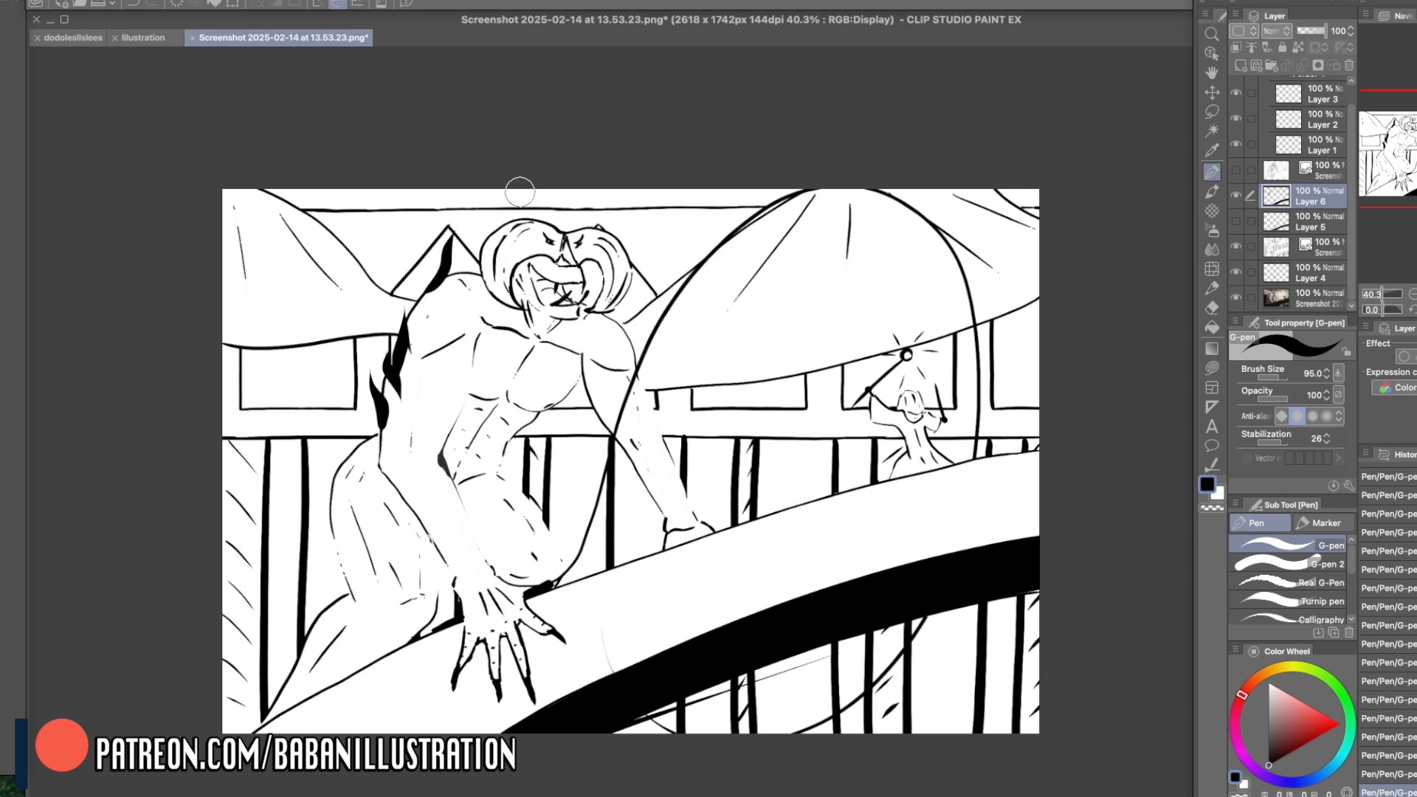
{"action": "key", "text": "ctrl+z"}
{"action": "left_click_drag", "start_coordinate": [423, 300], "coordinate": [435, 264]}
{"action": "key", "text": "ctrl+z"}
- Trim the black shadow on the creature's outer shoulder and upper arm with white strokes
{"action": "key", "text": "c"}
{"action": "right_click", "coordinate": [435, 268]}
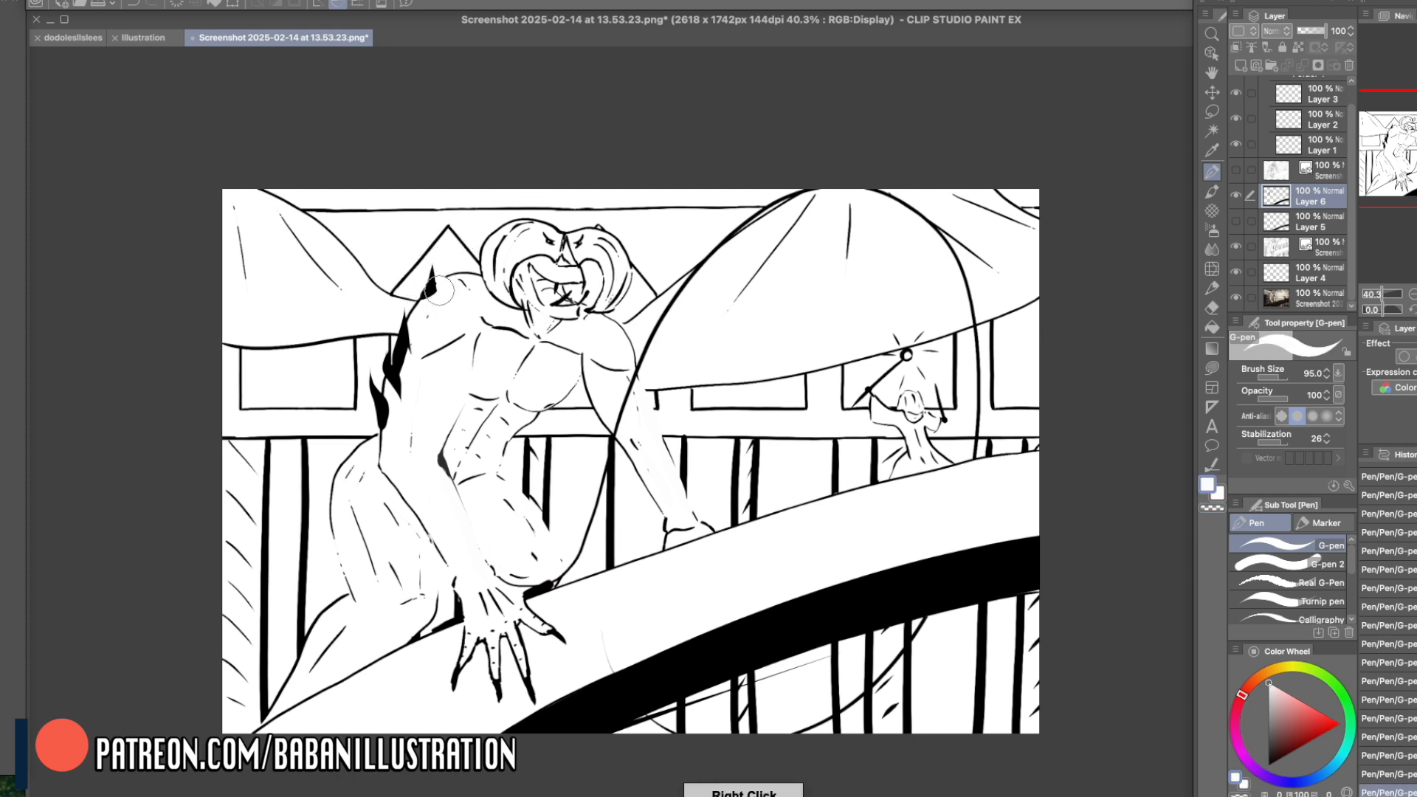
{"action": "mouse_move", "coordinate": [436, 268]}
{"action": "left_mouse_down"}
{"action": "mouse_move", "coordinate": [403, 299]}
{"action": "mouse_move", "coordinate": [466, 272]}
{"action": "mouse_move", "coordinate": [432, 313]}
{"action": "mouse_move", "coordinate": [409, 320]}
{"action": "mouse_move", "coordinate": [406, 305]}
{"action": "mouse_move", "coordinate": [420, 353]}
{"action": "mouse_move", "coordinate": [404, 303]}
{"action": "mouse_move", "coordinate": [408, 374]}
{"action": "mouse_move", "coordinate": [381, 365]}
{"action": "mouse_move", "coordinate": [386, 341]}
{"action": "mouse_move", "coordinate": [385, 407]}
{"action": "mouse_move", "coordinate": [377, 348]}
{"action": "mouse_move", "coordinate": [390, 406]}
{"action": "mouse_move", "coordinate": [379, 403]}
{"action": "mouse_move", "coordinate": [375, 366]}
{"action": "mouse_move", "coordinate": [392, 443]}
{"action": "left_mouse_up"}
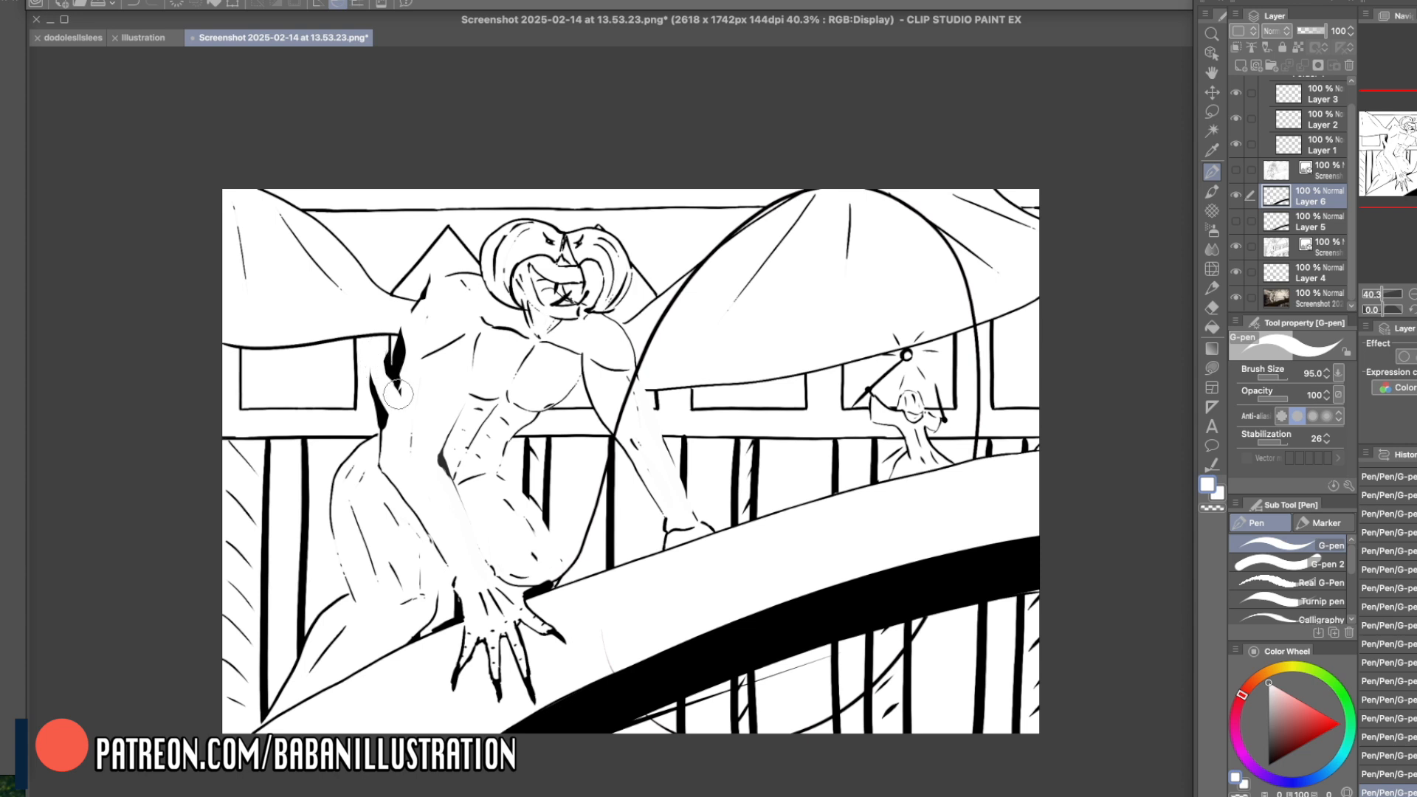
- Add curved black shadow shapes around the outer elbow of the creature's near arm
{"action": "right_click", "coordinate": [395, 364]}
{"action": "left_click_drag", "start_coordinate": [376, 390], "coordinate": [400, 467]}
{"action": "mouse_move", "coordinate": [394, 410]}
{"action": "left_mouse_down"}
{"action": "mouse_move", "coordinate": [371, 329]}
{"action": "mouse_move", "coordinate": [398, 410]}
{"action": "mouse_move", "coordinate": [375, 389]}
{"action": "mouse_move", "coordinate": [409, 440]}
{"action": "mouse_move", "coordinate": [386, 420]}
{"action": "mouse_move", "coordinate": [395, 440]}
{"action": "mouse_move", "coordinate": [389, 409]}
{"action": "mouse_move", "coordinate": [388, 447]}
{"action": "left_mouse_up"}
{"action": "right_click", "coordinate": [404, 435]}
{"action": "key", "text": "super+z"}
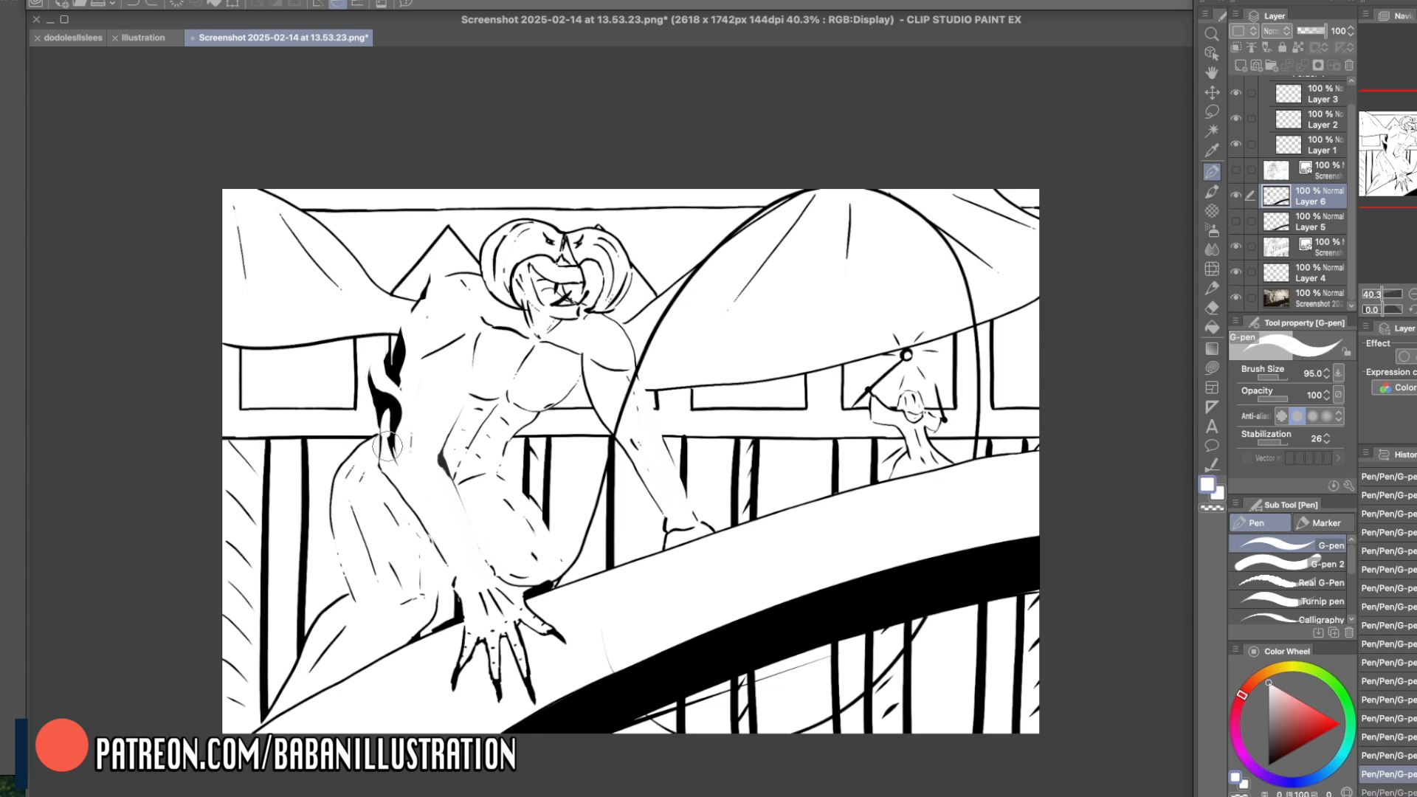
- Carve thin white highlights into the outer elbow's black shadow, retrying the strokes until the shape works
{"action": "left_click_drag", "start_coordinate": [380, 396], "coordinate": [377, 452]}
{"action": "key", "text": "super+z"}
{"action": "left_click_drag", "start_coordinate": [380, 398], "coordinate": [380, 448]}
{"action": "key", "text": "super+z"}
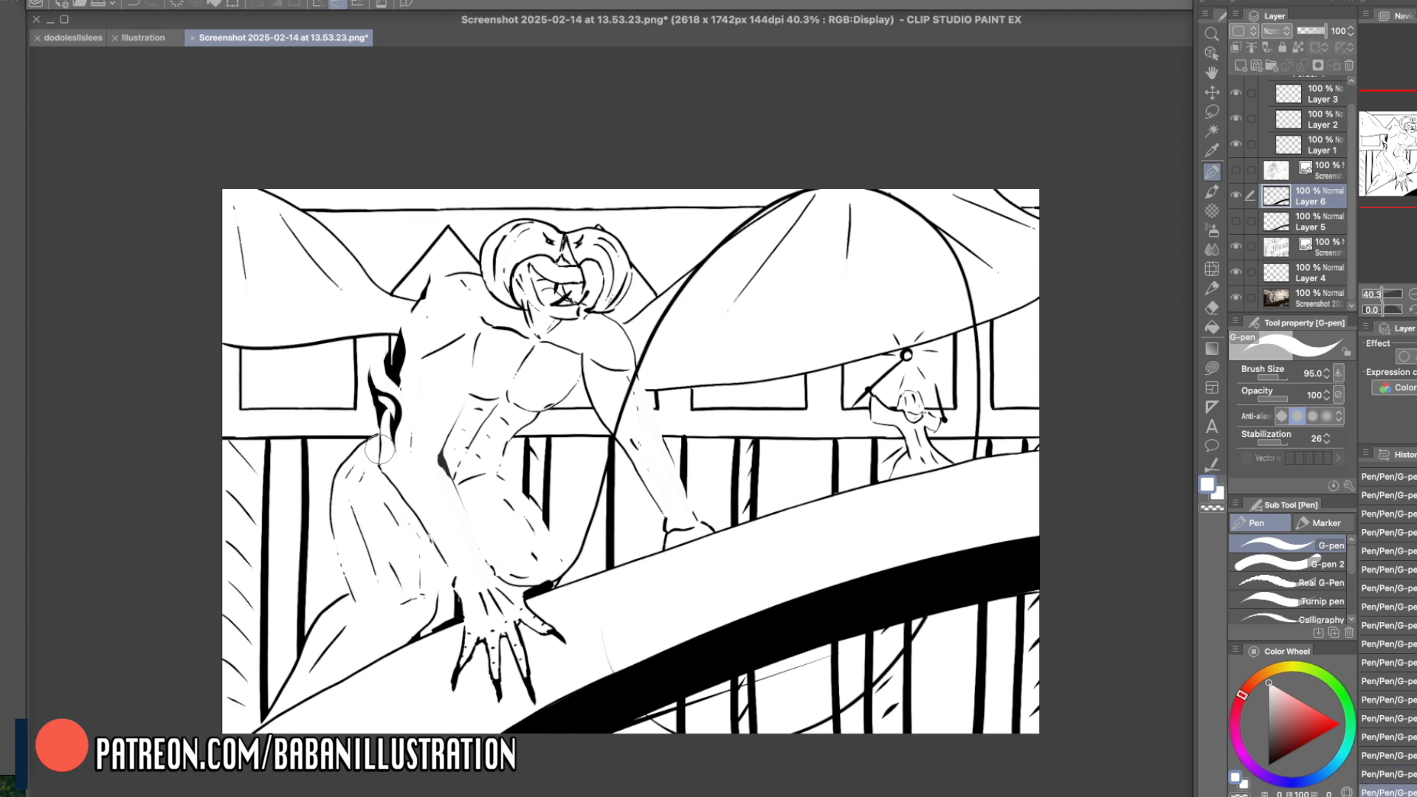
- Add a black accent along the near forearm's outer edge just below the elbow, and refine it with white
{"action": "right_click", "coordinate": [379, 448]}
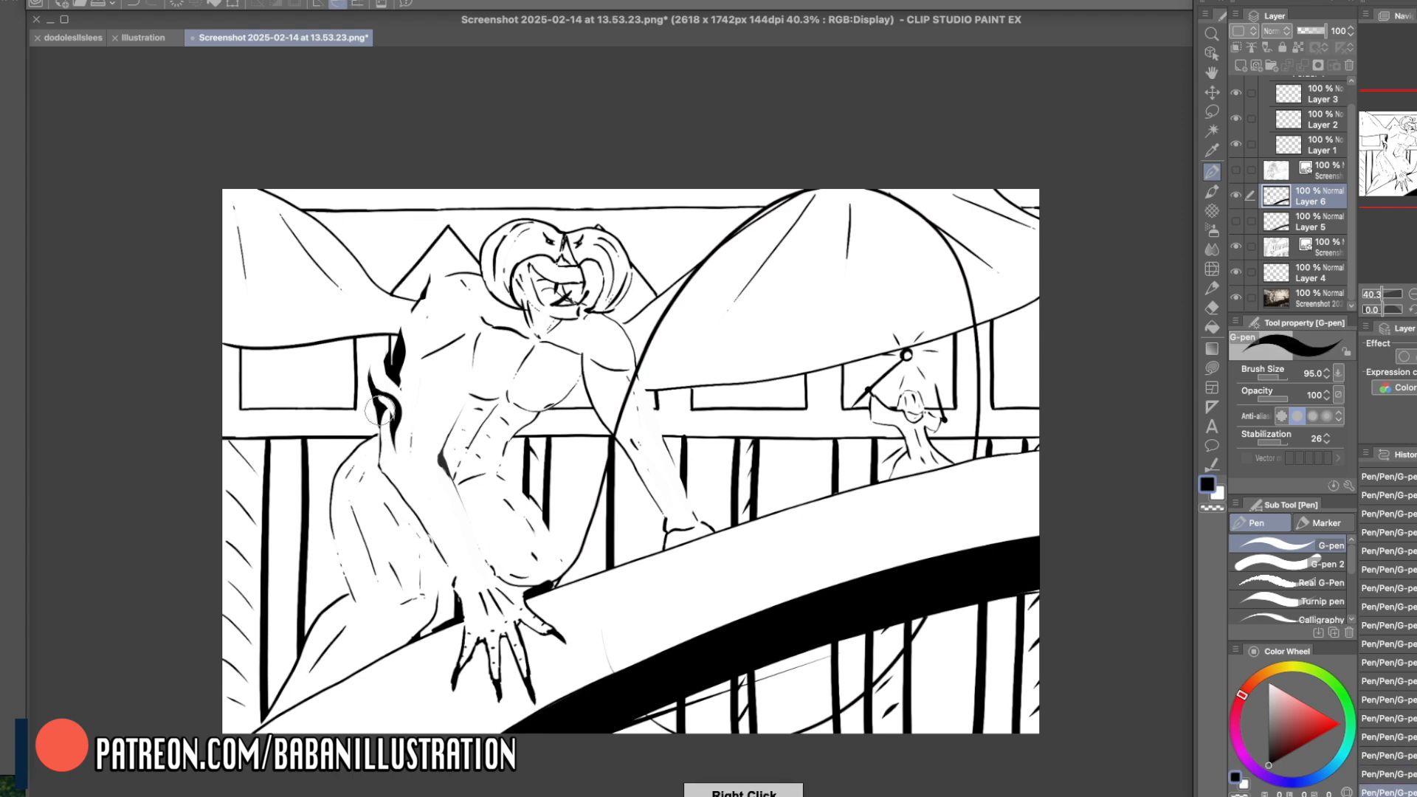
{"action": "left_click_drag", "start_coordinate": [385, 487], "coordinate": [422, 525]}
{"action": "right_click", "coordinate": [396, 477]}
{"action": "mouse_move", "coordinate": [381, 478]}
{"action": "left_mouse_down"}
{"action": "mouse_move", "coordinate": [429, 533]}
{"action": "mouse_move", "coordinate": [446, 529]}
{"action": "mouse_move", "coordinate": [422, 520]}
{"action": "left_mouse_up"}
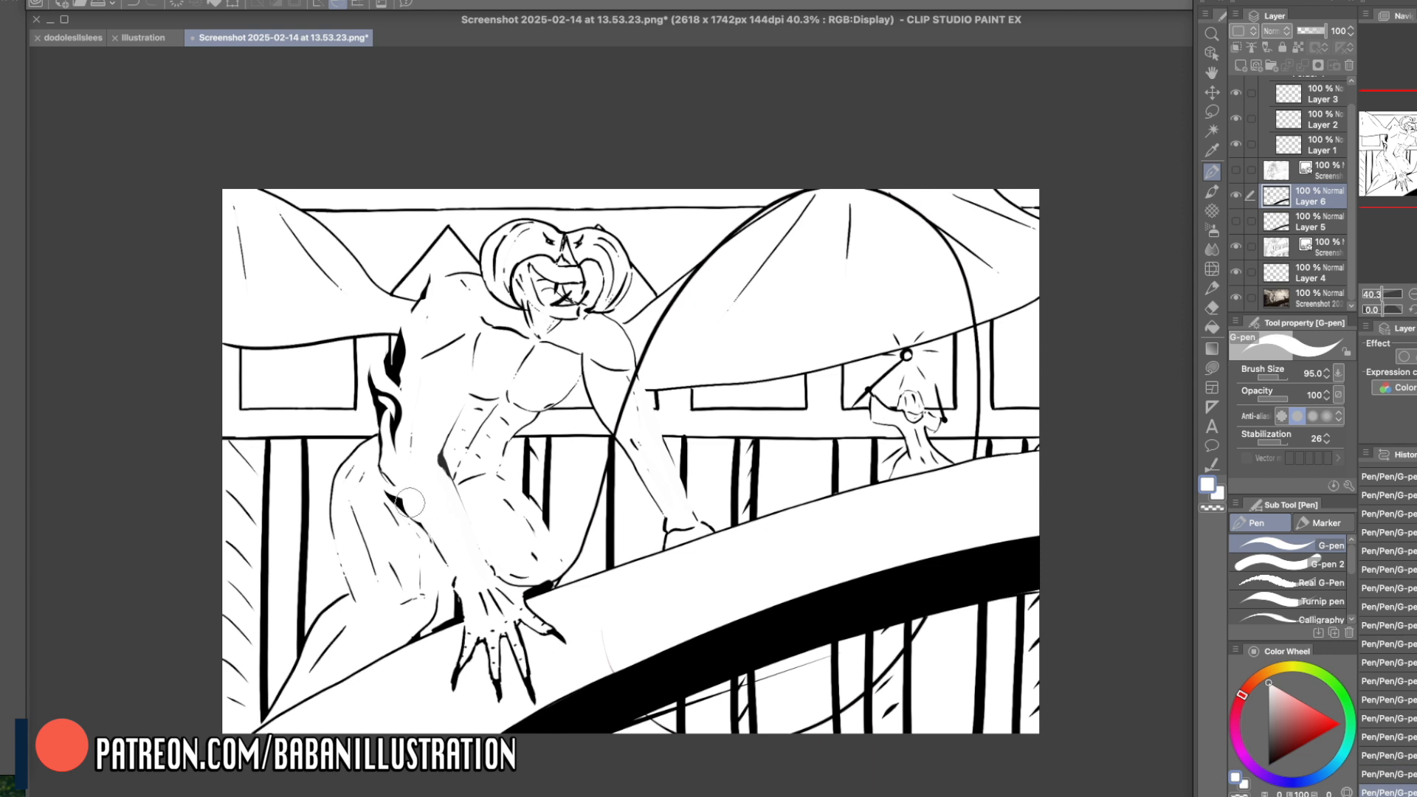
- Block in a broad black shadow along the near forearm's outer side from elbow to wrist, and shape its inner edge with white
{"action": "right_click", "coordinate": [375, 389]}
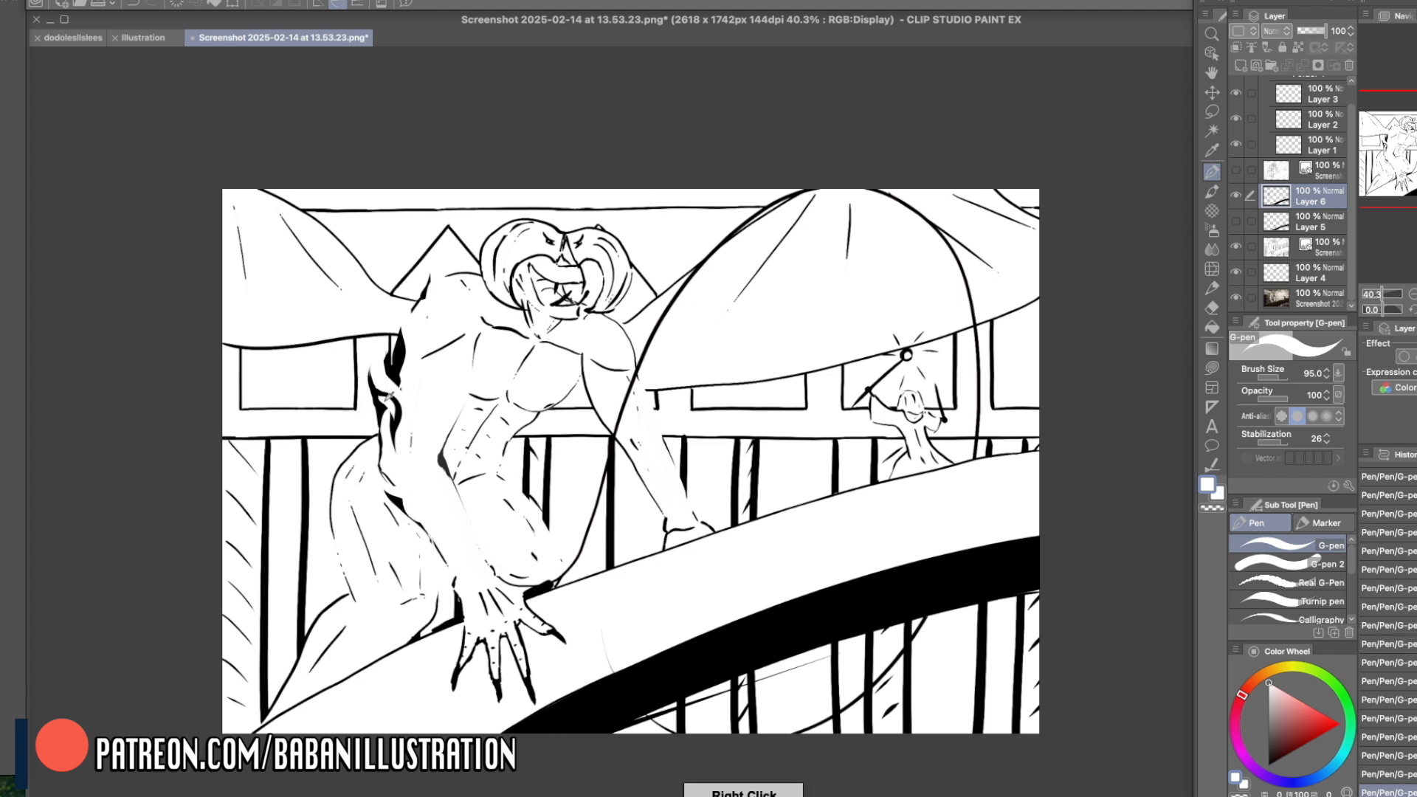
{"action": "mouse_move", "coordinate": [395, 420]}
{"action": "left_mouse_down"}
{"action": "mouse_move", "coordinate": [407, 478]}
{"action": "mouse_move", "coordinate": [397, 467]}
{"action": "mouse_move", "coordinate": [467, 577]}
{"action": "left_mouse_up"}
{"action": "key", "text": "super+z"}
{"action": "right_click", "coordinate": [429, 481]}
{"action": "left_click_drag", "start_coordinate": [411, 457], "coordinate": [466, 558]}
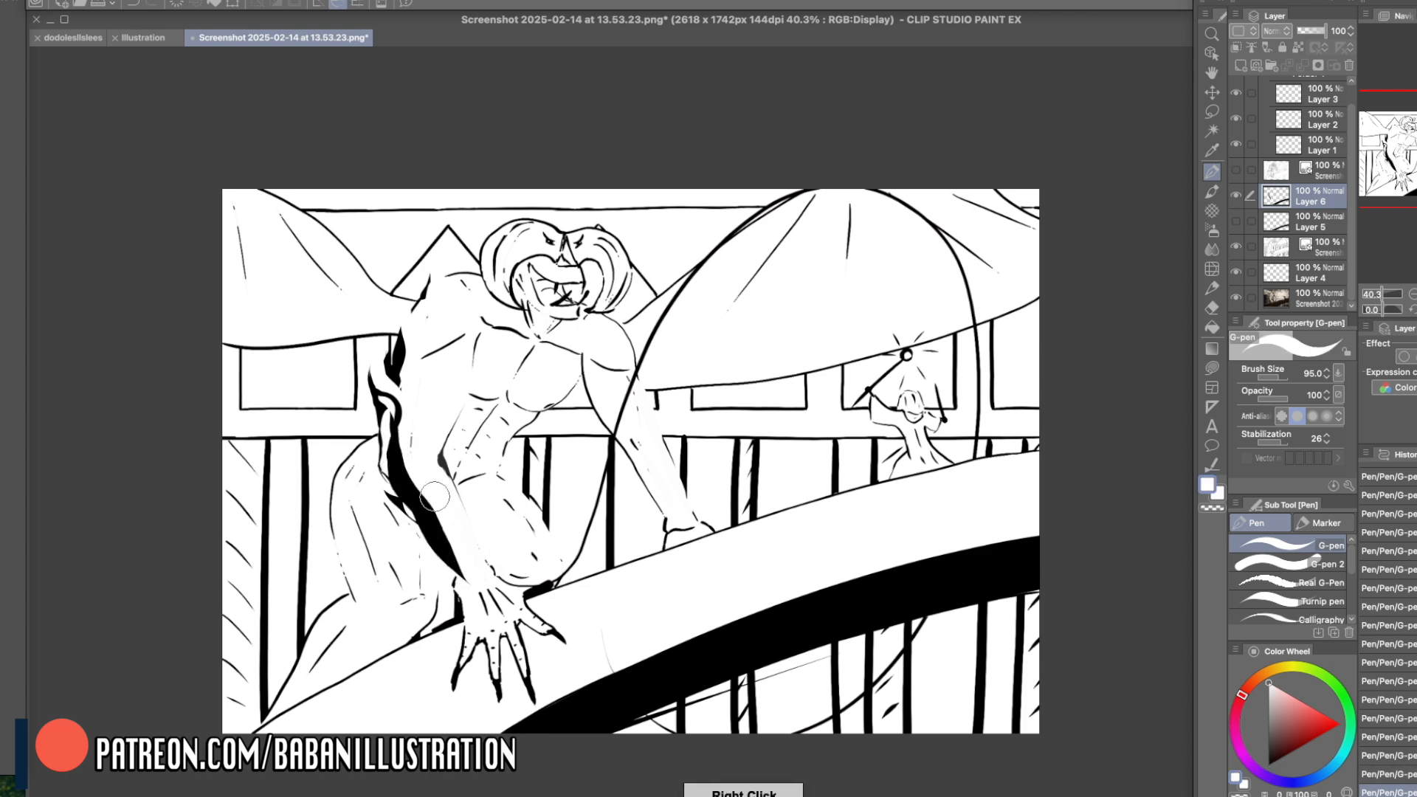
- Carve white breaks into the near forearm's black shadow and extend black shapes over the wrist and back of the hand
{"action": "left_click_drag", "start_coordinate": [430, 488], "coordinate": [474, 573]}
{"action": "key", "text": "super+z"}
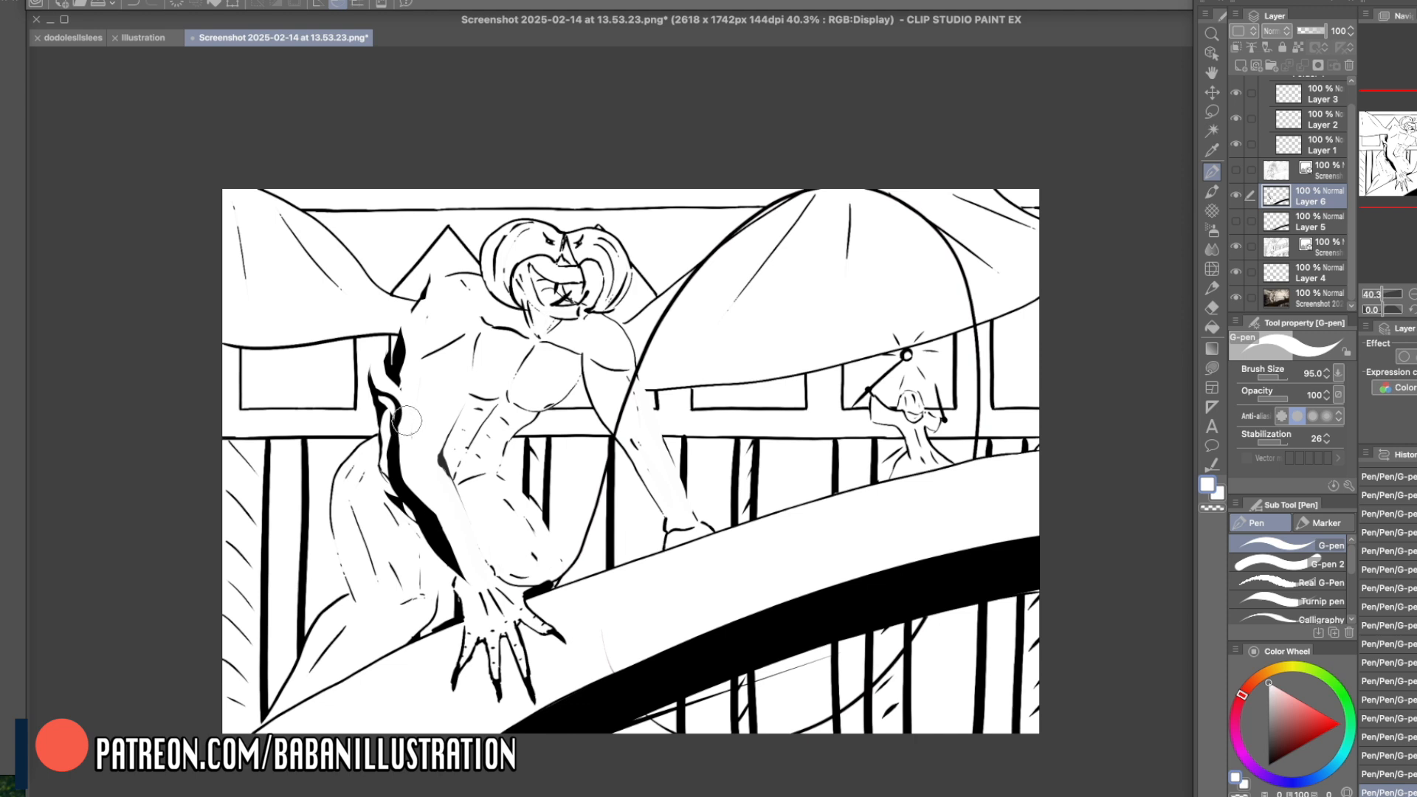
{"action": "right_click", "coordinate": [394, 448]}
{"action": "mouse_move", "coordinate": [396, 432]}
{"action": "left_mouse_down"}
{"action": "mouse_move", "coordinate": [405, 490]}
{"action": "mouse_move", "coordinate": [440, 528]}
{"action": "mouse_move", "coordinate": [403, 443]}
{"action": "mouse_move", "coordinate": [411, 478]}
{"action": "mouse_move", "coordinate": [464, 545]}
{"action": "left_mouse_up"}
{"action": "right_click", "coordinate": [435, 495]}
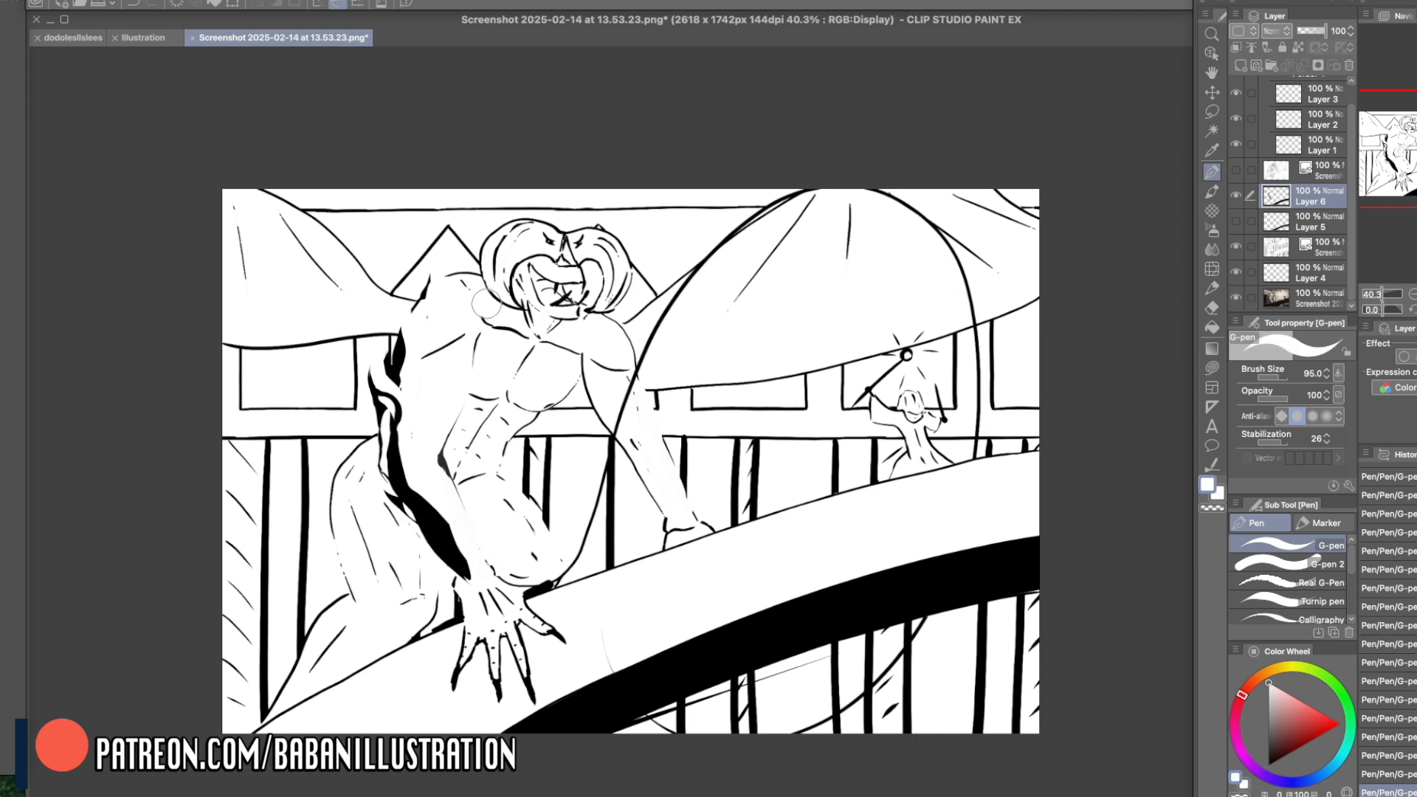
{"action": "left_click_drag", "start_coordinate": [420, 487], "coordinate": [391, 458]}
{"action": "mouse_move", "coordinate": [433, 534]}
{"action": "left_mouse_down"}
{"action": "mouse_move", "coordinate": [464, 555]}
{"action": "mouse_move", "coordinate": [460, 587]}
{"action": "mouse_move", "coordinate": [421, 518]}
{"action": "mouse_move", "coordinate": [467, 572]}
{"action": "mouse_move", "coordinate": [438, 542]}
{"action": "mouse_move", "coordinate": [431, 554]}
{"action": "mouse_move", "coordinate": [434, 532]}
{"action": "mouse_move", "coordinate": [457, 573]}
{"action": "mouse_move", "coordinate": [458, 656]}
{"action": "mouse_move", "coordinate": [461, 571]}
{"action": "mouse_move", "coordinate": [476, 630]}
{"action": "mouse_move", "coordinate": [470, 586]}
{"action": "mouse_move", "coordinate": [480, 623]}
{"action": "mouse_move", "coordinate": [480, 580]}
{"action": "mouse_move", "coordinate": [496, 607]}
{"action": "mouse_move", "coordinate": [482, 579]}
{"action": "mouse_move", "coordinate": [498, 626]}
{"action": "left_mouse_up"}
{"action": "right_click", "coordinate": [427, 507]}
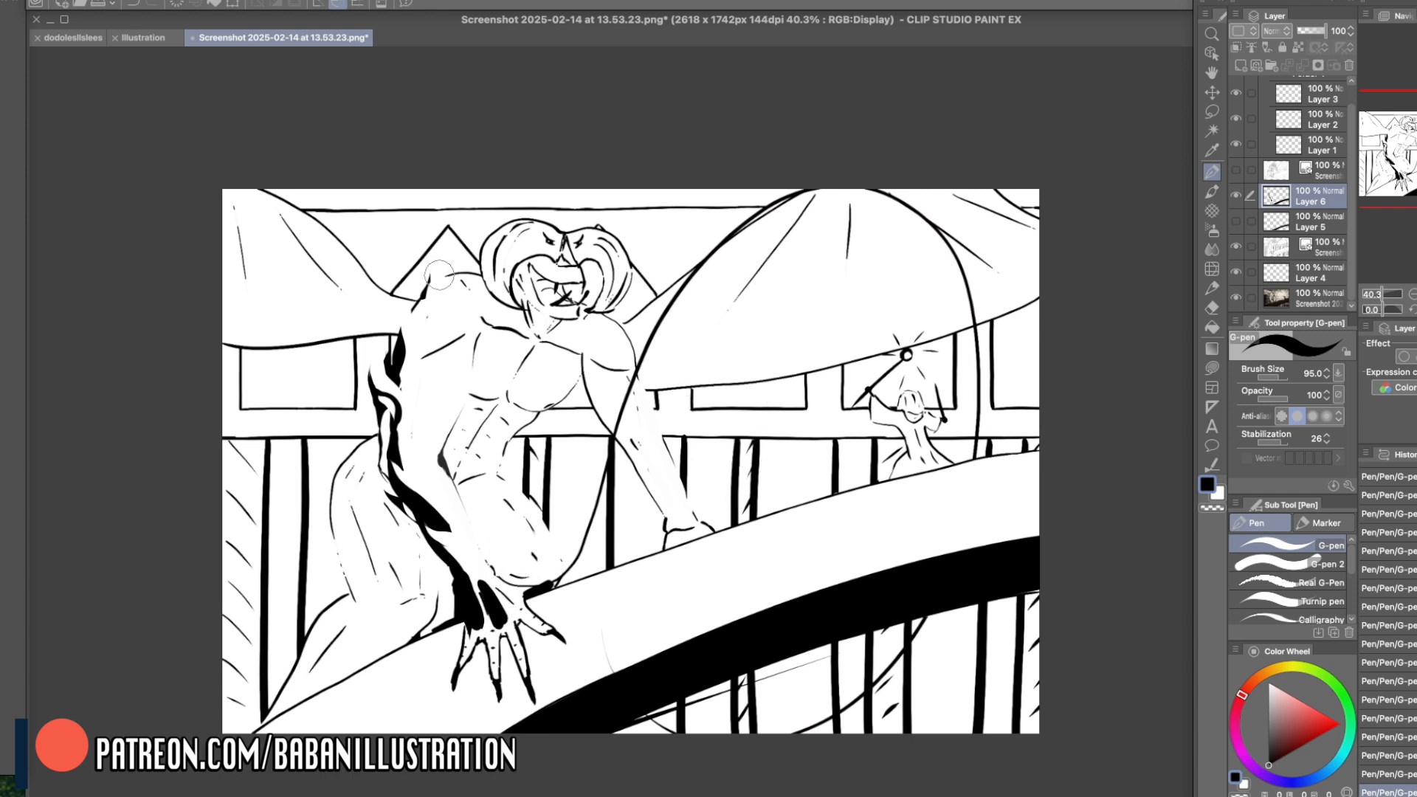
- Block in a jagged black shadow along the outer near shoulder and upper arm, and trim its edges with white
{"action": "mouse_move", "coordinate": [417, 313]}
{"action": "left_mouse_down"}
{"action": "mouse_move", "coordinate": [428, 273]}
{"action": "mouse_move", "coordinate": [436, 299]}
{"action": "left_mouse_up"}
{"action": "left_click_drag", "start_coordinate": [411, 351], "coordinate": [451, 287]}
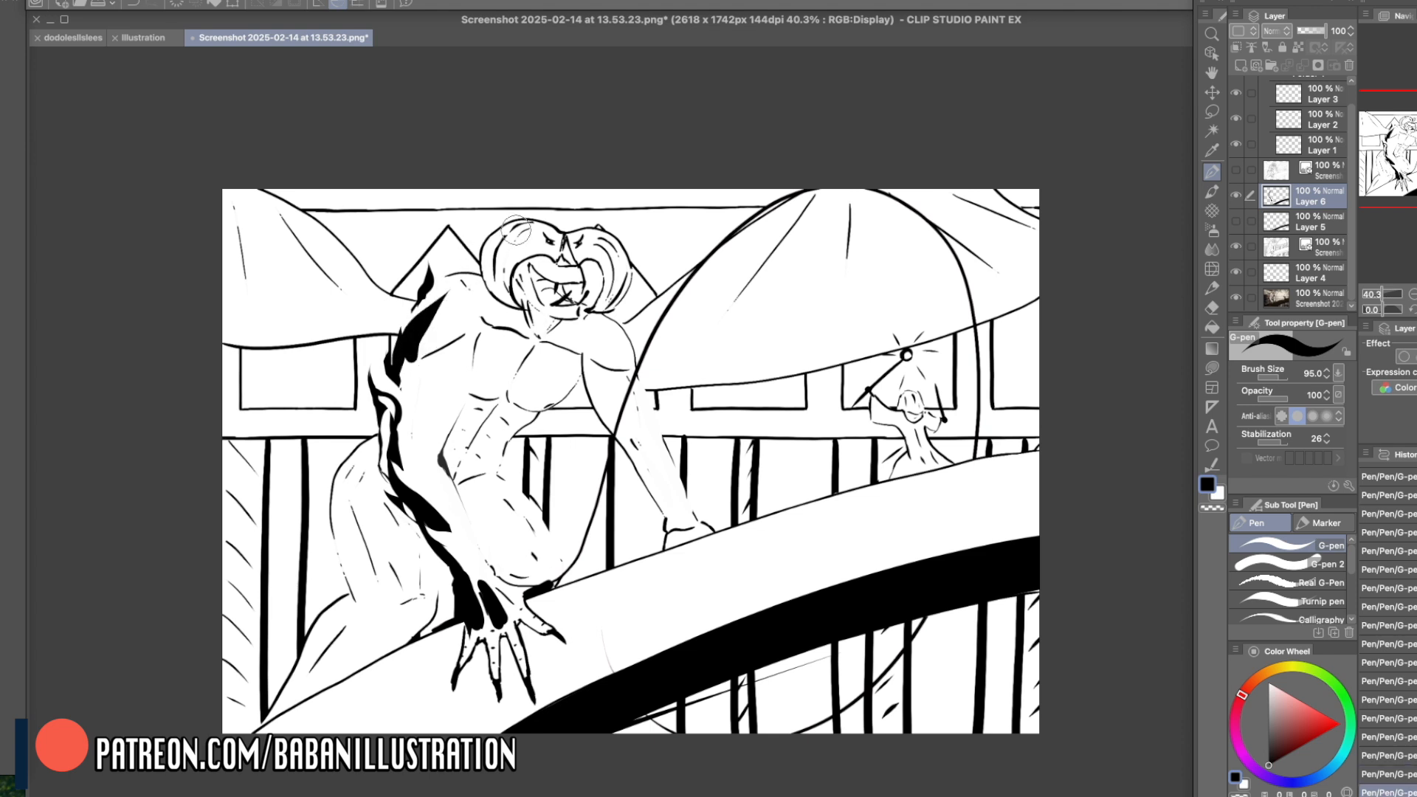
{"action": "mouse_move", "coordinate": [405, 347]}
{"action": "left_mouse_down"}
{"action": "mouse_move", "coordinate": [445, 294]}
{"action": "mouse_move", "coordinate": [443, 309]}
{"action": "mouse_move", "coordinate": [443, 293]}
{"action": "mouse_move", "coordinate": [422, 305]}
{"action": "mouse_move", "coordinate": [459, 281]}
{"action": "mouse_move", "coordinate": [415, 354]}
{"action": "mouse_move", "coordinate": [419, 324]}
{"action": "mouse_move", "coordinate": [452, 290]}
{"action": "mouse_move", "coordinate": [420, 352]}
{"action": "left_mouse_up"}
{"action": "right_click", "coordinate": [444, 308]}
{"action": "right_click", "coordinate": [417, 329]}
{"action": "right_click", "coordinate": [444, 310]}
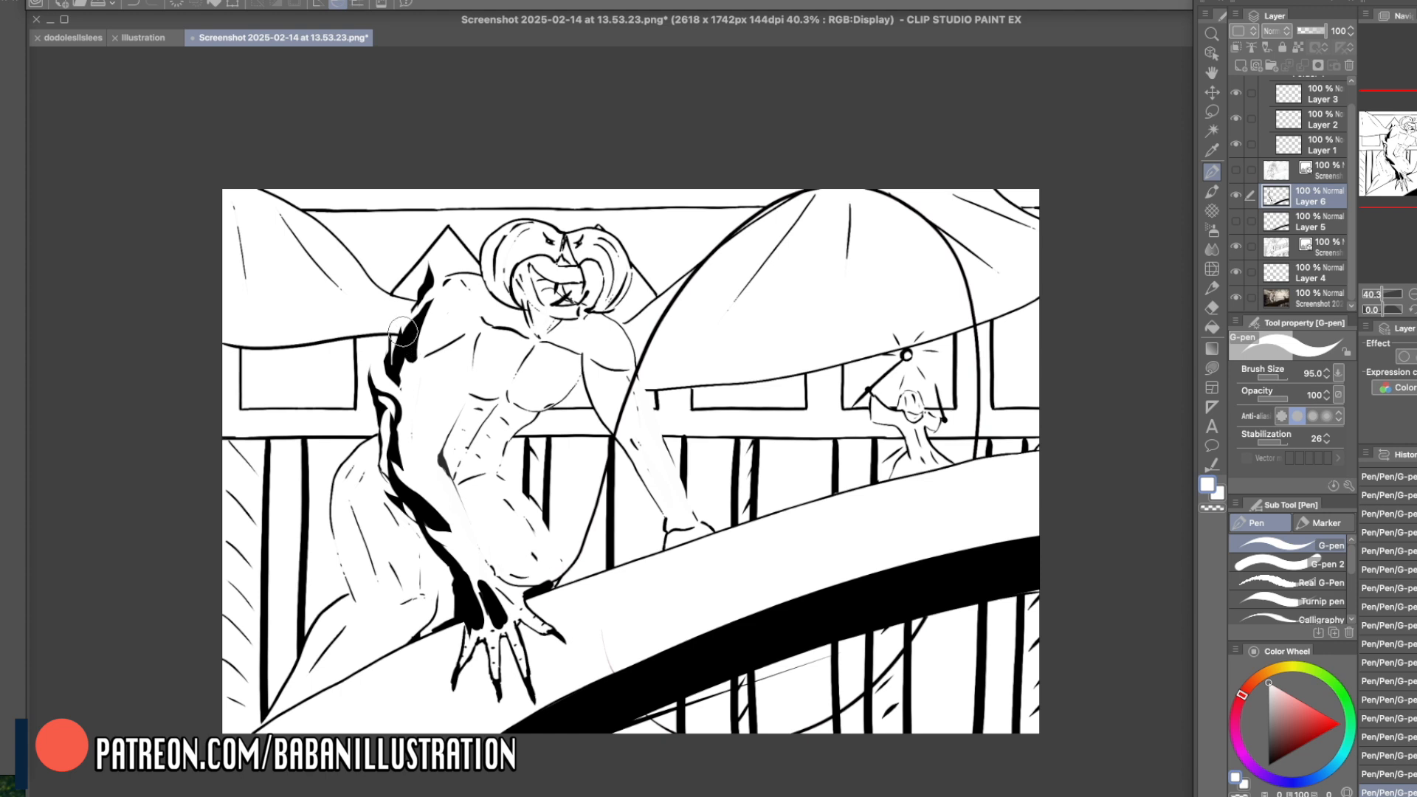
{"action": "right_click", "coordinate": [419, 338]}
{"action": "left_click_drag", "start_coordinate": [412, 338], "coordinate": [390, 319]}
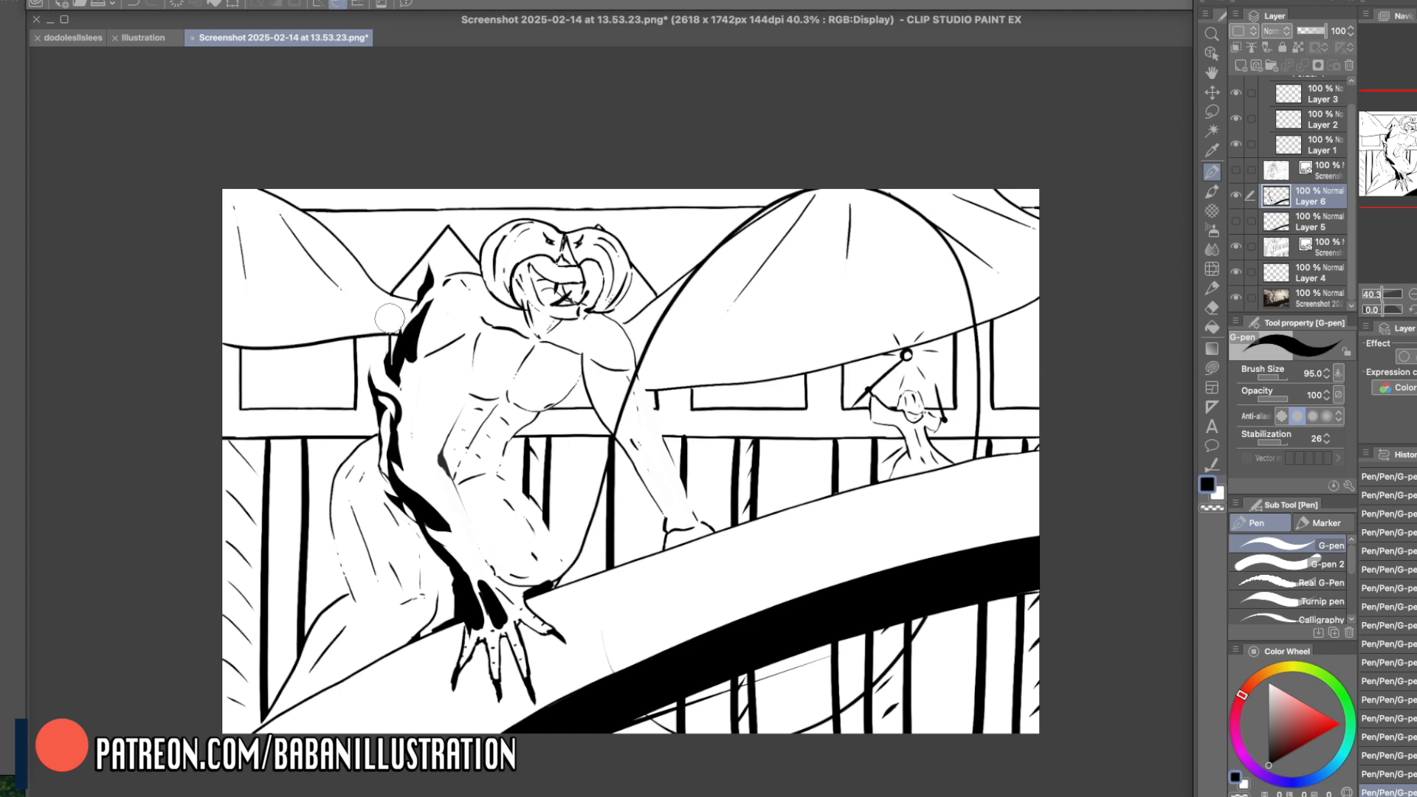
- Fill the small figure on the bridge black with a cast shadow beneath, and thicken the outline behind the creature's hip
{"action": "mouse_move", "coordinate": [909, 399]}
{"action": "left_mouse_down"}
{"action": "mouse_move", "coordinate": [926, 460]}
{"action": "mouse_move", "coordinate": [916, 422]}
{"action": "mouse_move", "coordinate": [960, 464]}
{"action": "mouse_move", "coordinate": [924, 450]}
{"action": "mouse_move", "coordinate": [919, 484]}
{"action": "mouse_move", "coordinate": [903, 480]}
{"action": "mouse_move", "coordinate": [996, 459]}
{"action": "left_mouse_up"}
{"action": "mouse_move", "coordinate": [910, 484]}
{"action": "left_mouse_down"}
{"action": "mouse_move", "coordinate": [1011, 461]}
{"action": "mouse_move", "coordinate": [915, 509]}
{"action": "left_mouse_up"}
{"action": "left_click_drag", "start_coordinate": [330, 487], "coordinate": [302, 622]}
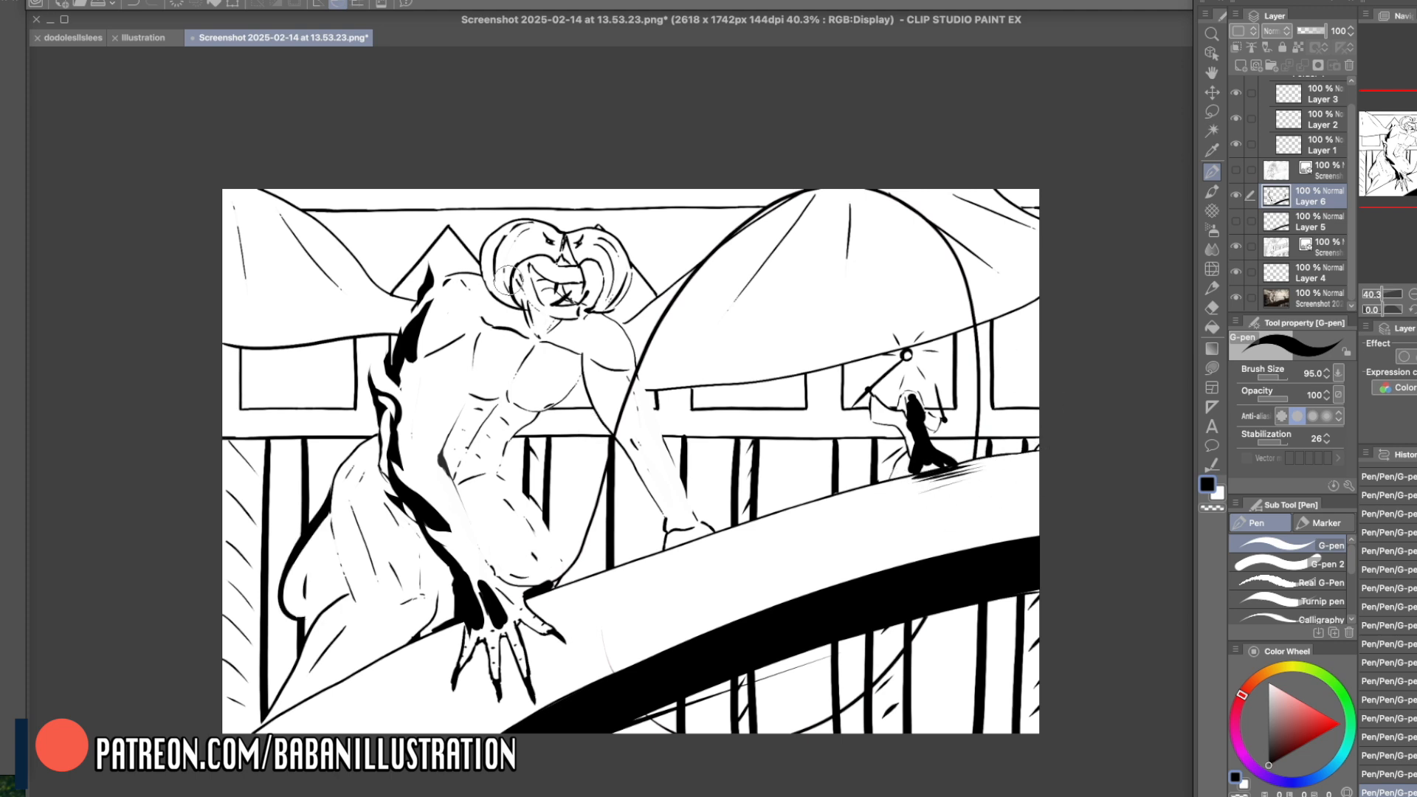
- Add tapered black fur strokes across the near upper arm, elbow and shoulder, plus accents along the wrist and hand
{"action": "mouse_move", "coordinate": [415, 353]}
{"action": "left_mouse_down"}
{"action": "mouse_move", "coordinate": [391, 437]}
{"action": "mouse_move", "coordinate": [411, 453]}
{"action": "left_mouse_up"}
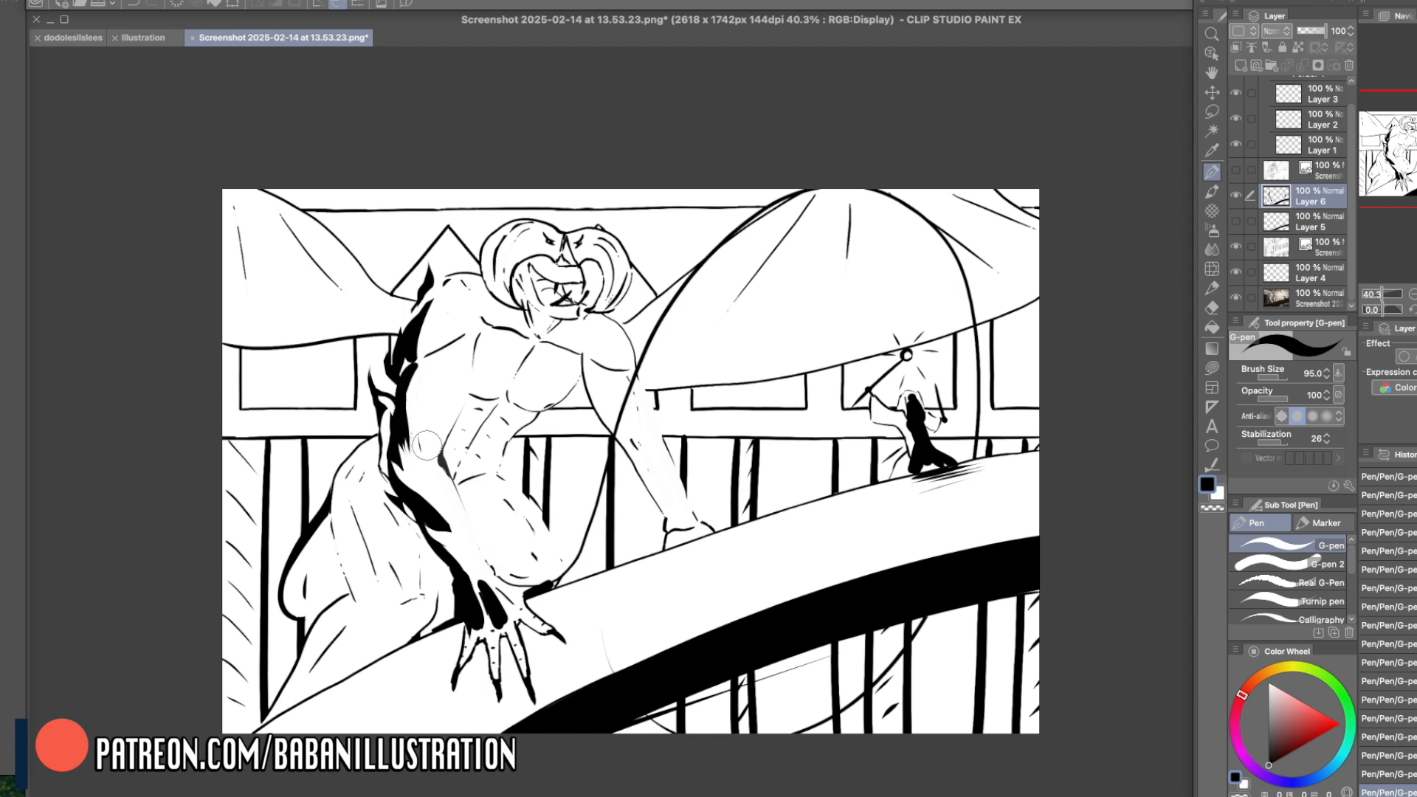
{"action": "left_click_drag", "start_coordinate": [408, 422], "coordinate": [425, 448]}
{"action": "mouse_move", "coordinate": [425, 371]}
{"action": "left_mouse_down"}
{"action": "mouse_move", "coordinate": [437, 419]}
{"action": "mouse_move", "coordinate": [426, 438]}
{"action": "mouse_move", "coordinate": [452, 400]}
{"action": "left_mouse_up"}
{"action": "key", "text": "ctrl+z"}
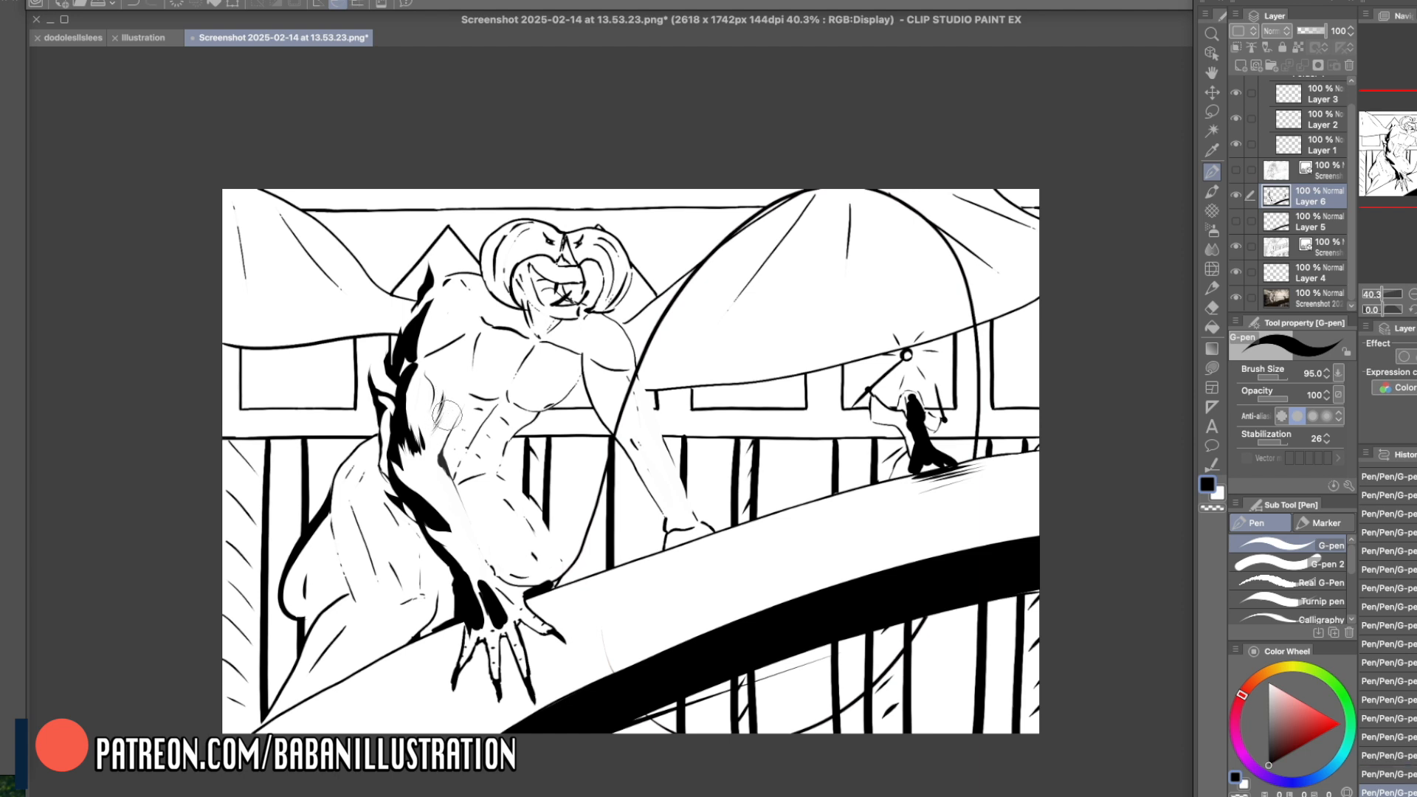
{"action": "left_click_drag", "start_coordinate": [434, 353], "coordinate": [450, 340]}
{"action": "right_click", "coordinate": [476, 554]}
{"action": "right_click", "coordinate": [476, 566]}
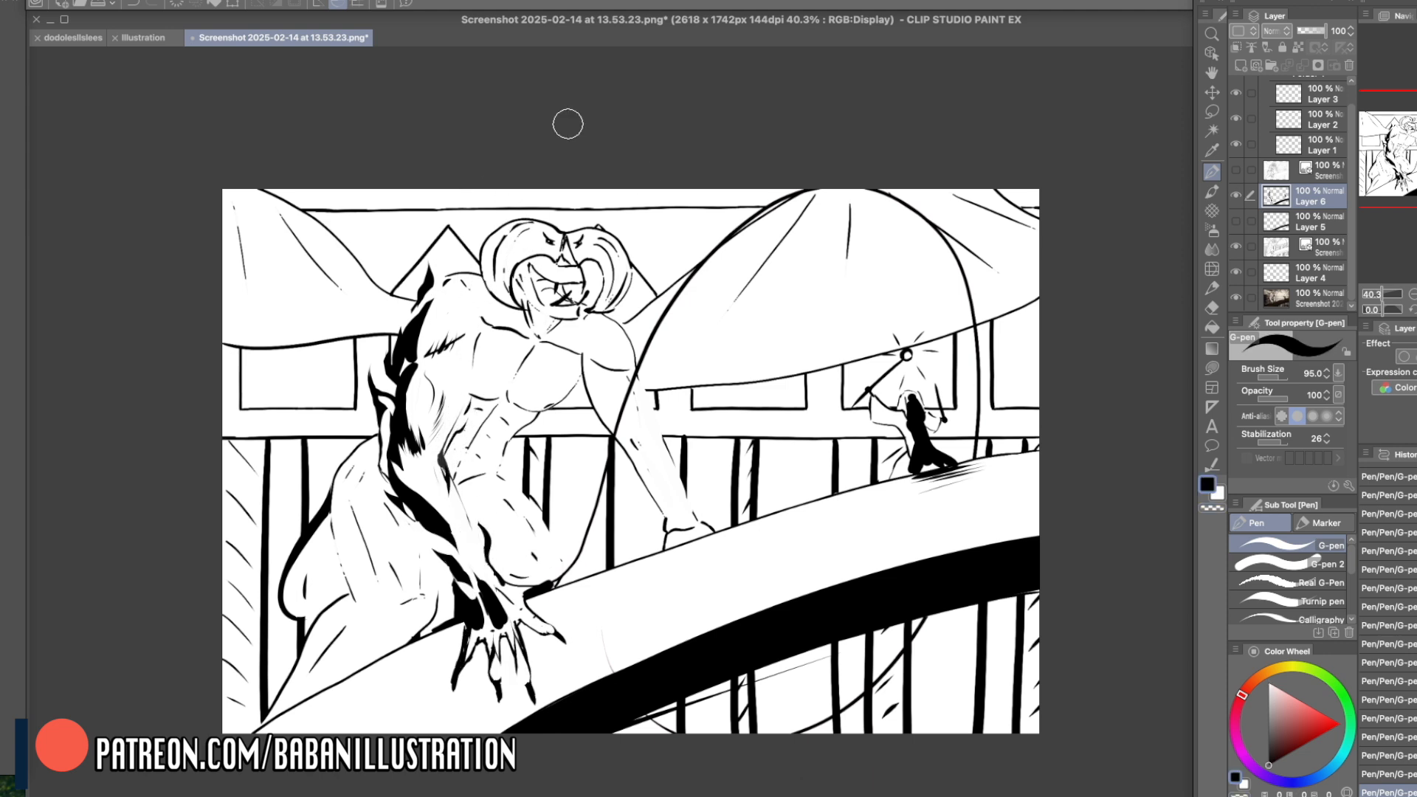
- Paint a tapered black shape rising behind the creature's near shoulder, retrying the stroke until it works
{"action": "left_click_drag", "start_coordinate": [373, 265], "coordinate": [370, 259]}
{"action": "key", "text": "super+z"}
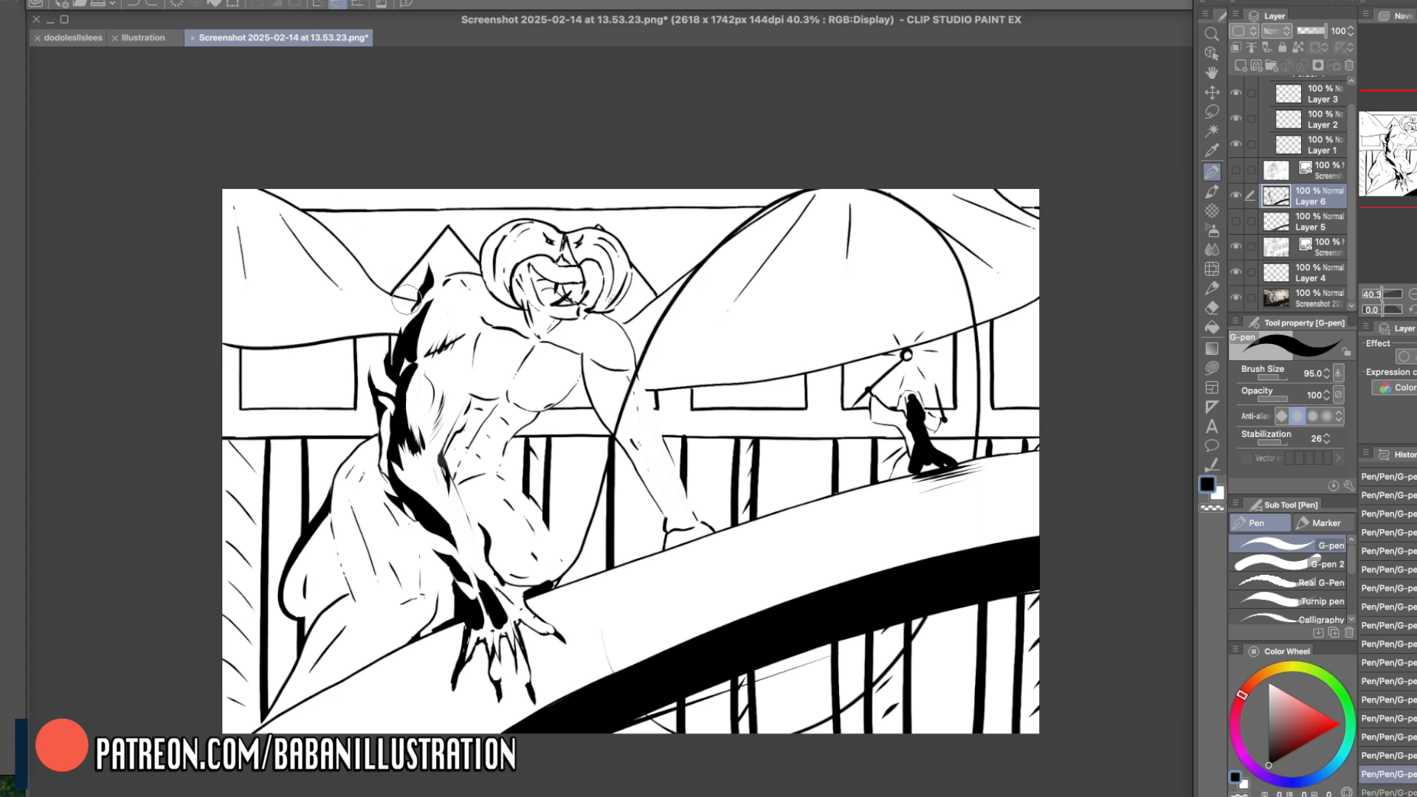
{"action": "left_click_drag", "start_coordinate": [395, 306], "coordinate": [308, 244]}
{"action": "key", "text": "super+z"}
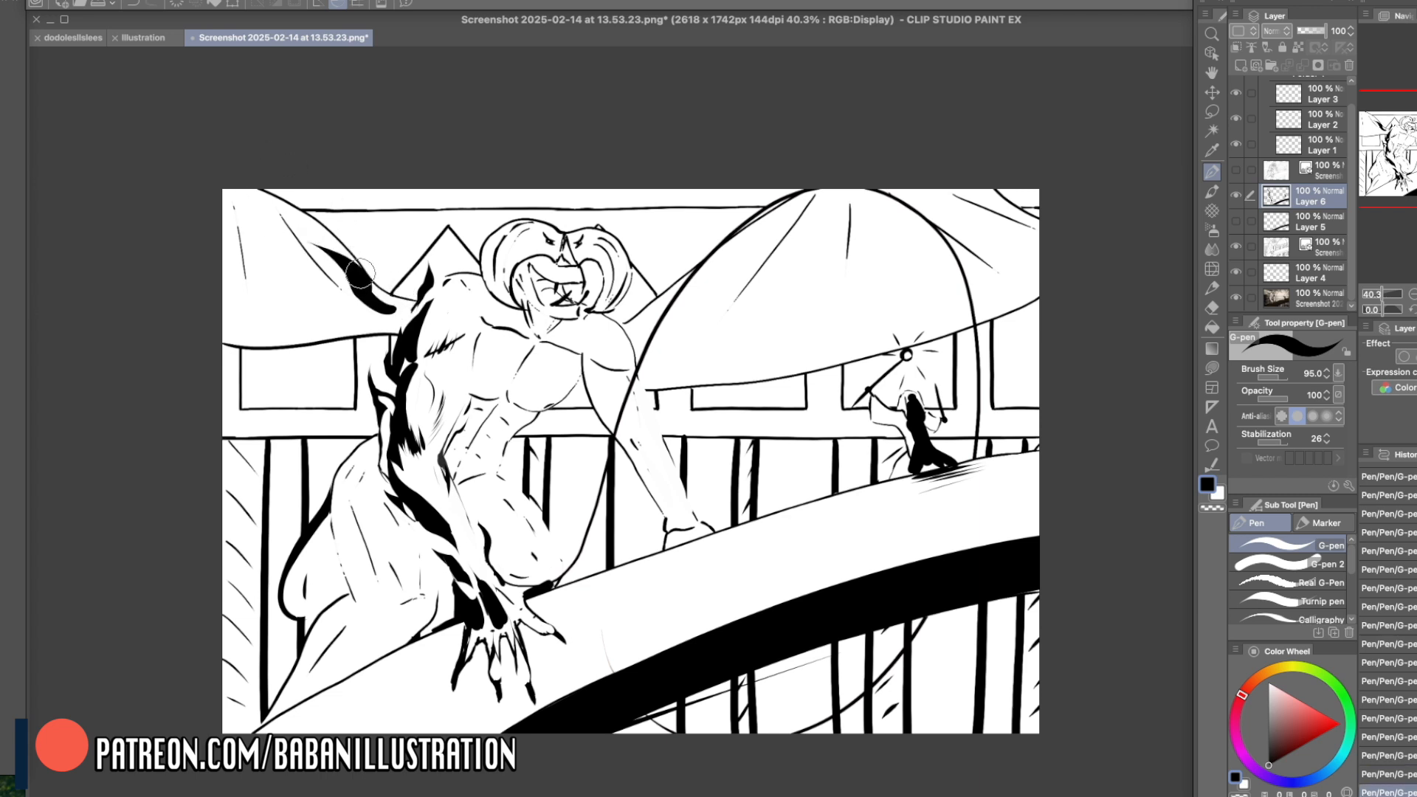
{"action": "mouse_move", "coordinate": [372, 306]}
{"action": "left_mouse_down"}
{"action": "mouse_move", "coordinate": [290, 245]}
{"action": "mouse_move", "coordinate": [365, 298]}
{"action": "left_mouse_up"}
{"action": "key", "text": "c"}
{"action": "left_click_drag", "start_coordinate": [283, 223], "coordinate": [369, 292]}
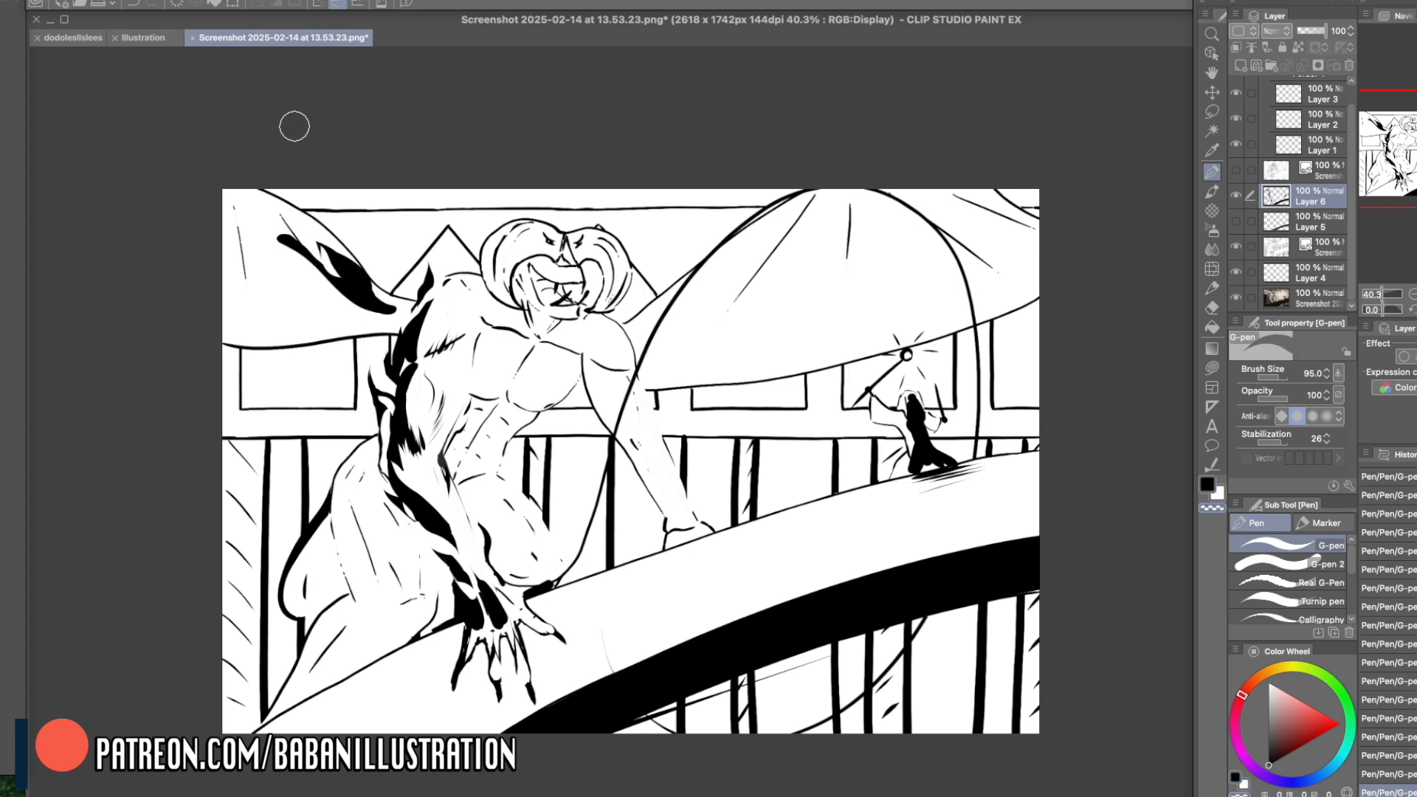
{"action": "key", "text": "c"}
- Add a black accent between the near shoulder and chest, and thicken the head's near-side contour into a heavy black curve
{"action": "left_click_drag", "start_coordinate": [478, 340], "coordinate": [485, 323]}
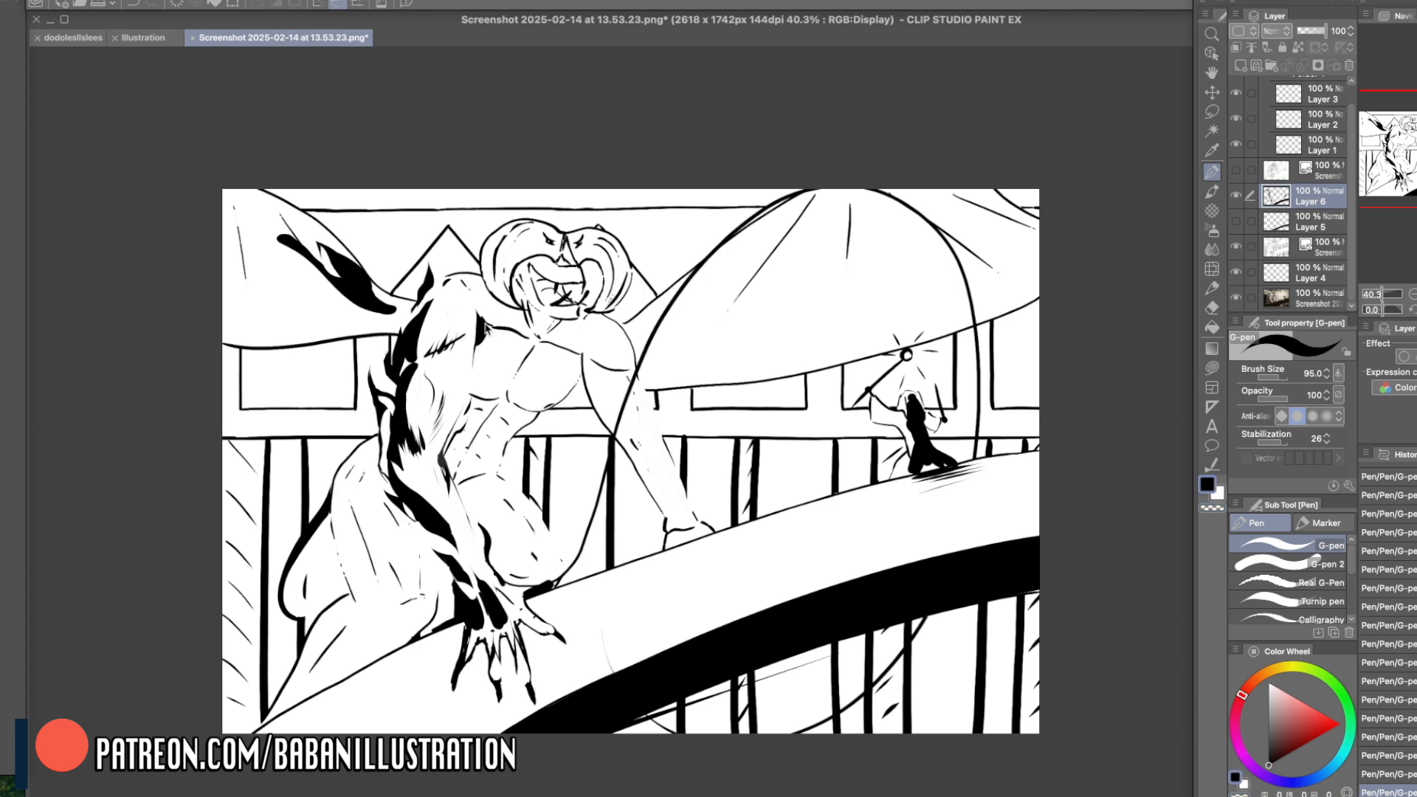
{"action": "left_click_drag", "start_coordinate": [488, 247], "coordinate": [506, 301]}
{"action": "mouse_move", "coordinate": [496, 242]}
{"action": "left_mouse_down"}
{"action": "mouse_move", "coordinate": [525, 226]}
{"action": "mouse_move", "coordinate": [478, 252]}
{"action": "mouse_move", "coordinate": [550, 220]}
{"action": "mouse_move", "coordinate": [513, 224]}
{"action": "mouse_move", "coordinate": [620, 238]}
{"action": "mouse_move", "coordinate": [532, 225]}
{"action": "mouse_move", "coordinate": [564, 235]}
{"action": "mouse_move", "coordinate": [525, 201]}
{"action": "mouse_move", "coordinate": [499, 216]}
{"action": "mouse_move", "coordinate": [535, 211]}
{"action": "left_mouse_up"}
{"action": "key", "text": "c"}
{"action": "key", "text": "c"}
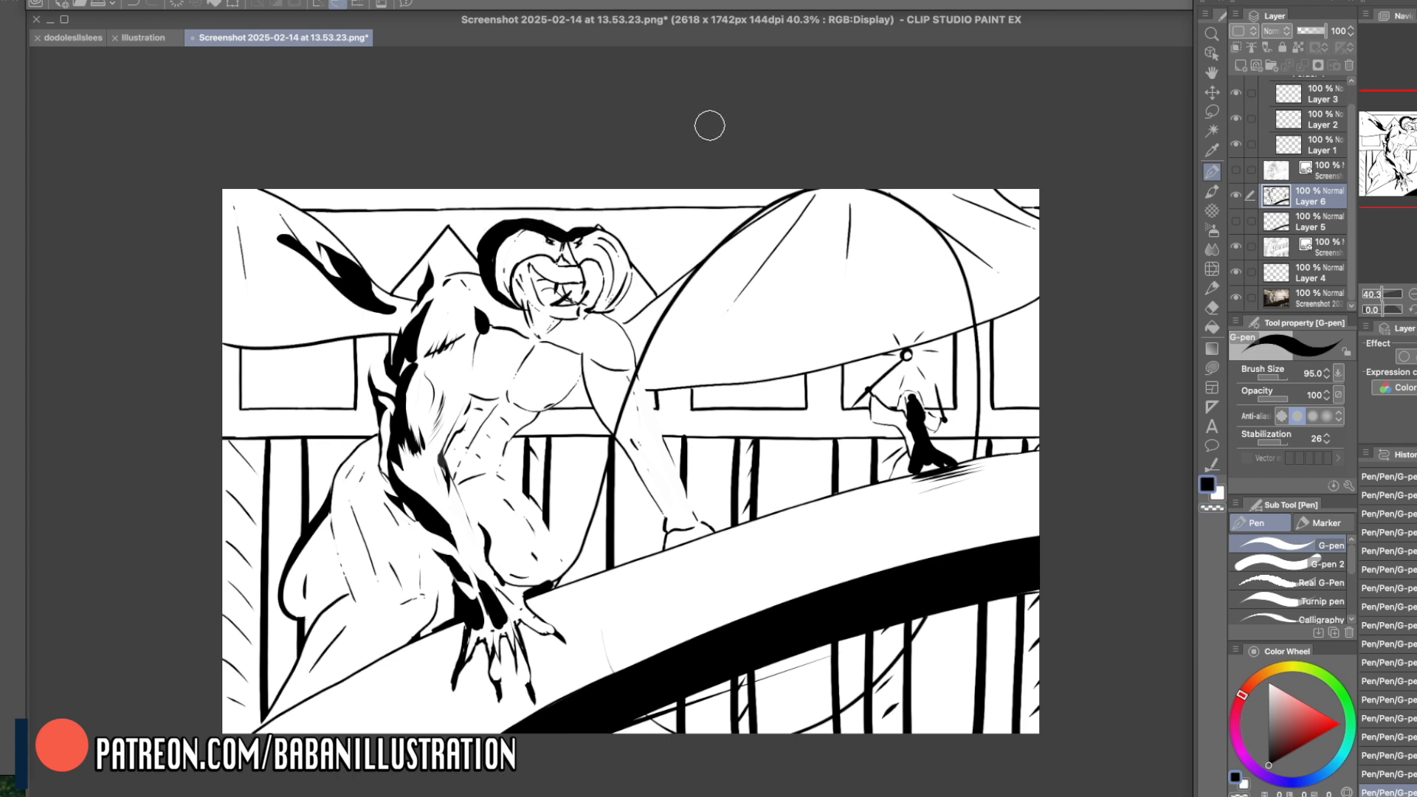
- Flip the canvas horizontally and draw light rays from the small figure's staff orb across the creature to show light direction
{"action": "key", "text": "h"}
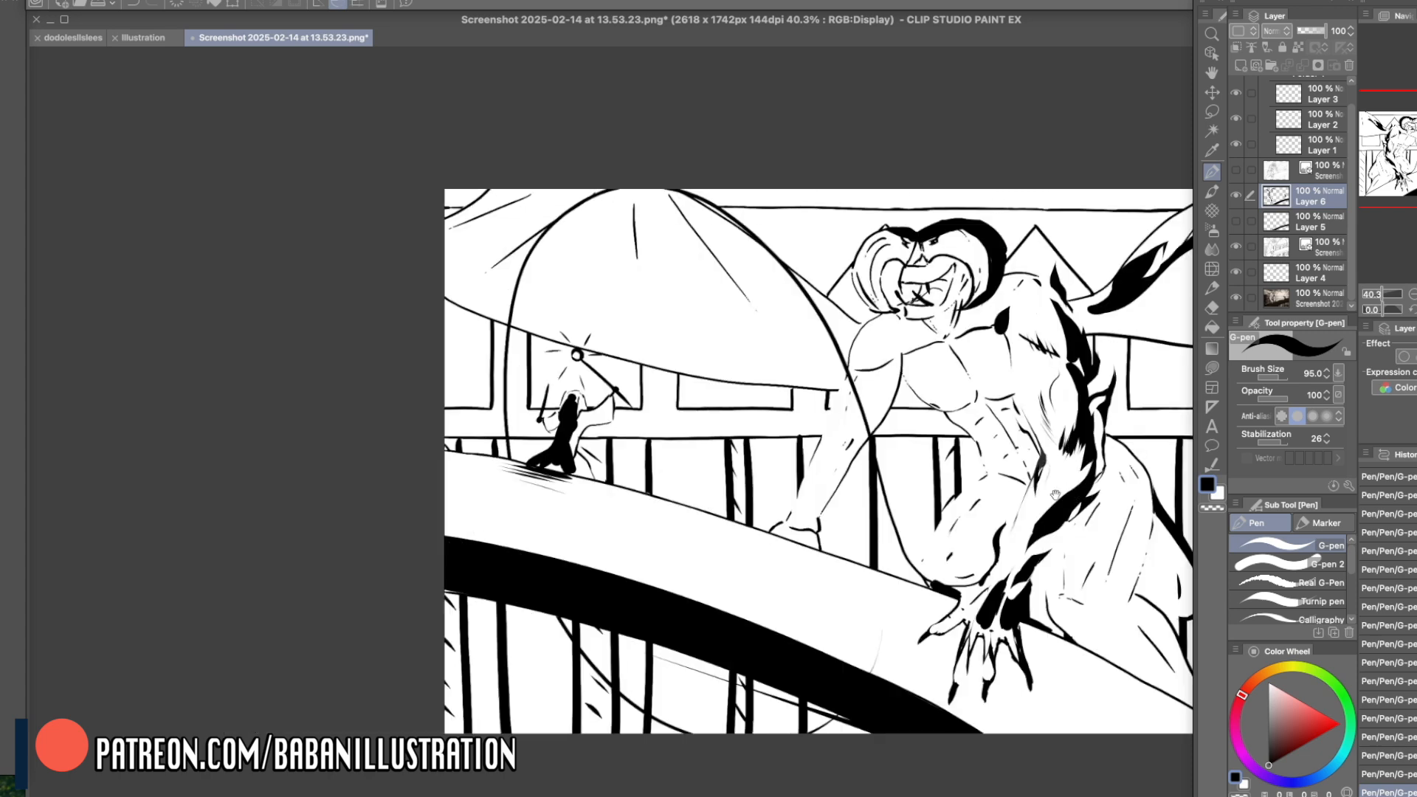
{"action": "left_click_drag", "start_coordinate": [1042, 465], "coordinate": [928, 470]}
{"action": "mouse_move", "coordinate": [465, 341]}
{"action": "left_mouse_down"}
{"action": "mouse_move", "coordinate": [447, 373]}
{"action": "mouse_move", "coordinate": [745, 194]}
{"action": "left_mouse_up"}
{"action": "mouse_move", "coordinate": [480, 367]}
{"action": "left_mouse_down"}
{"action": "mouse_move", "coordinate": [1144, 334]}
{"action": "mouse_move", "coordinate": [695, 475]}
{"action": "mouse_move", "coordinate": [982, 578]}
{"action": "left_mouse_up"}
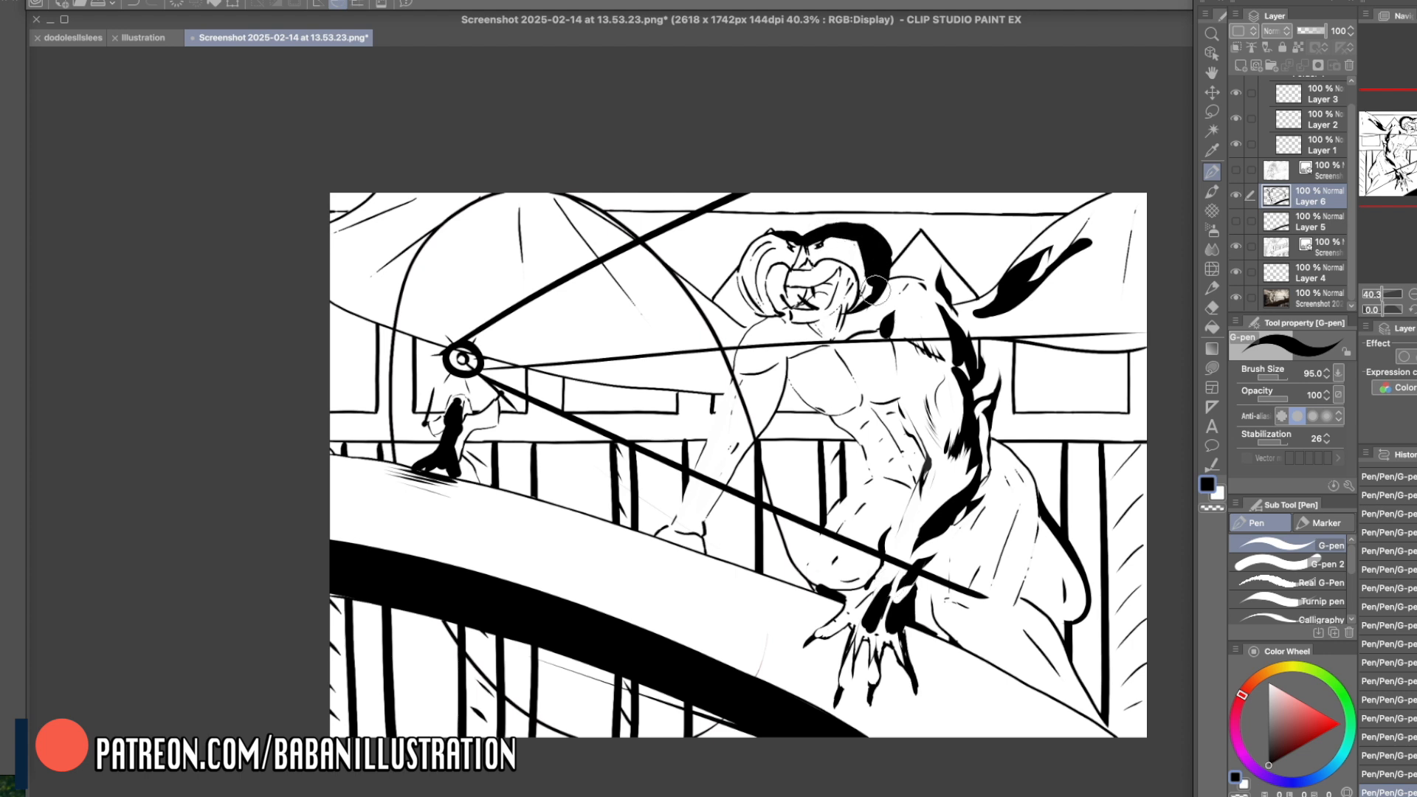
{"action": "mouse_move", "coordinate": [494, 347]}
{"action": "left_mouse_down"}
{"action": "mouse_move", "coordinate": [653, 316]}
{"action": "mouse_move", "coordinate": [553, 367]}
{"action": "left_mouse_up"}
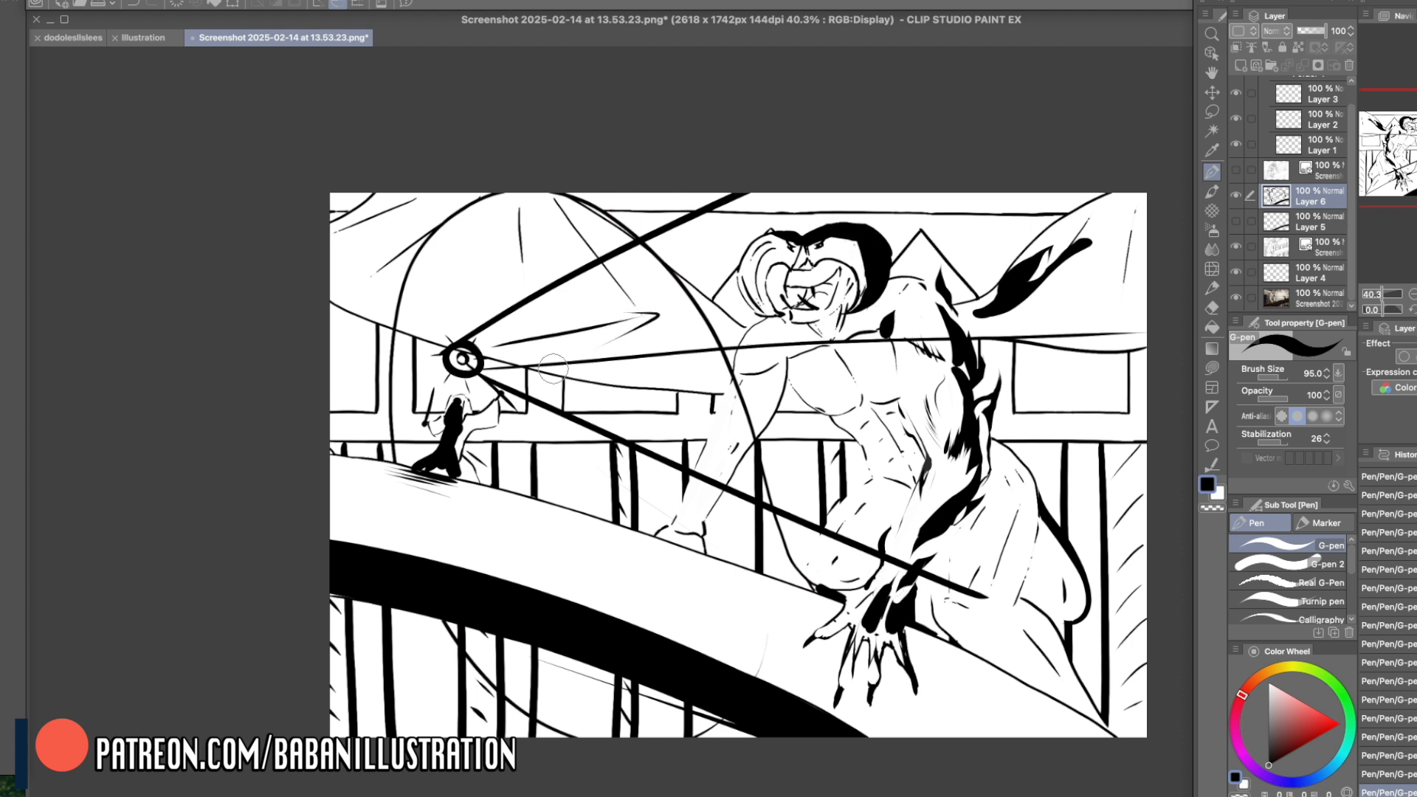
- Reinforce the head's far contour in black, carve the near side with white, add flame-like tufts on top, and unflip the canvas
{"action": "mouse_move", "coordinate": [793, 231]}
{"action": "left_mouse_down"}
{"action": "mouse_move", "coordinate": [745, 304]}
{"action": "mouse_move", "coordinate": [773, 244]}
{"action": "mouse_move", "coordinate": [763, 291]}
{"action": "mouse_move", "coordinate": [787, 319]}
{"action": "mouse_move", "coordinate": [822, 234]}
{"action": "mouse_move", "coordinate": [826, 256]}
{"action": "mouse_move", "coordinate": [854, 267]}
{"action": "mouse_move", "coordinate": [863, 307]}
{"action": "mouse_move", "coordinate": [856, 241]}
{"action": "mouse_move", "coordinate": [877, 271]}
{"action": "mouse_move", "coordinate": [837, 238]}
{"action": "mouse_move", "coordinate": [858, 279]}
{"action": "left_mouse_up"}
{"action": "key", "text": "c"}
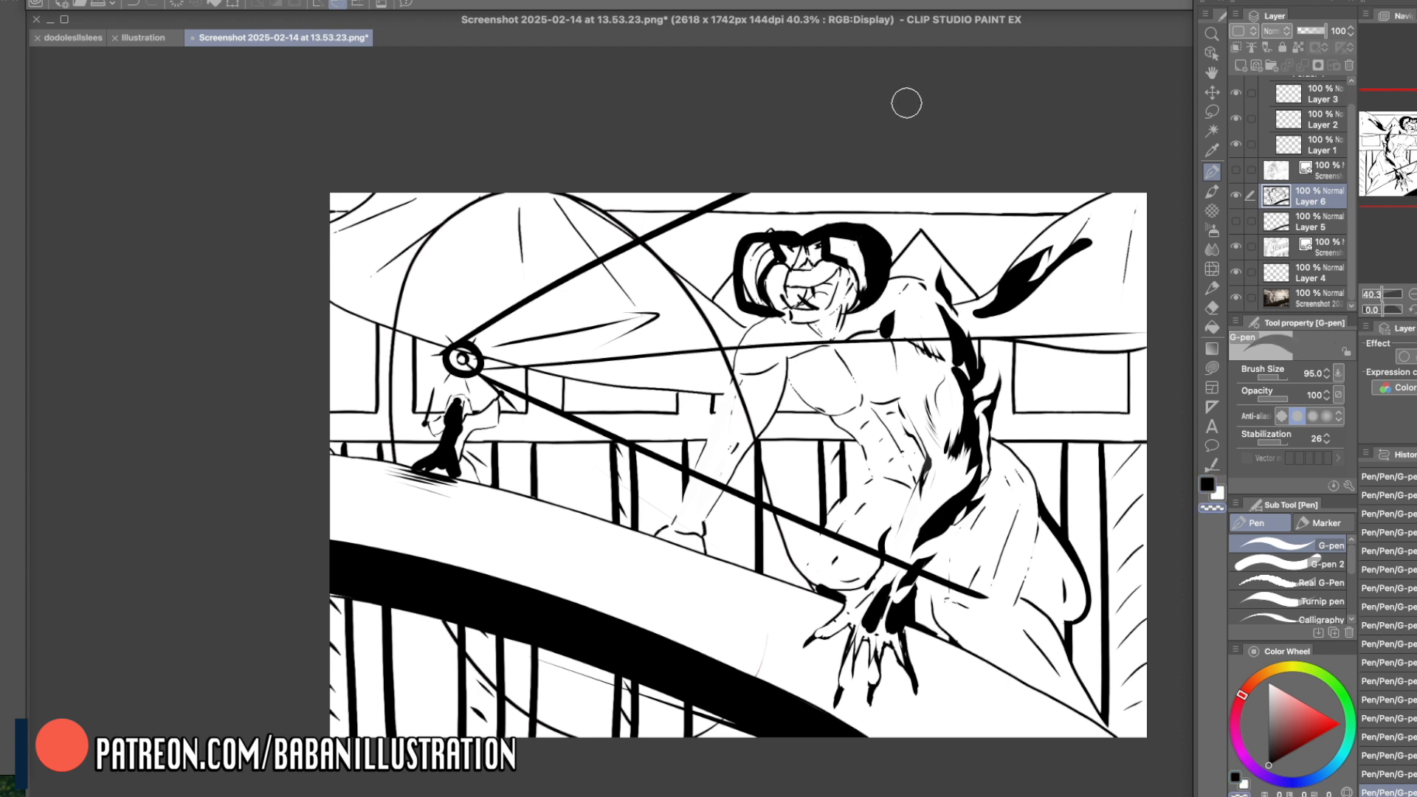
{"action": "right_click", "coordinate": [843, 240]}
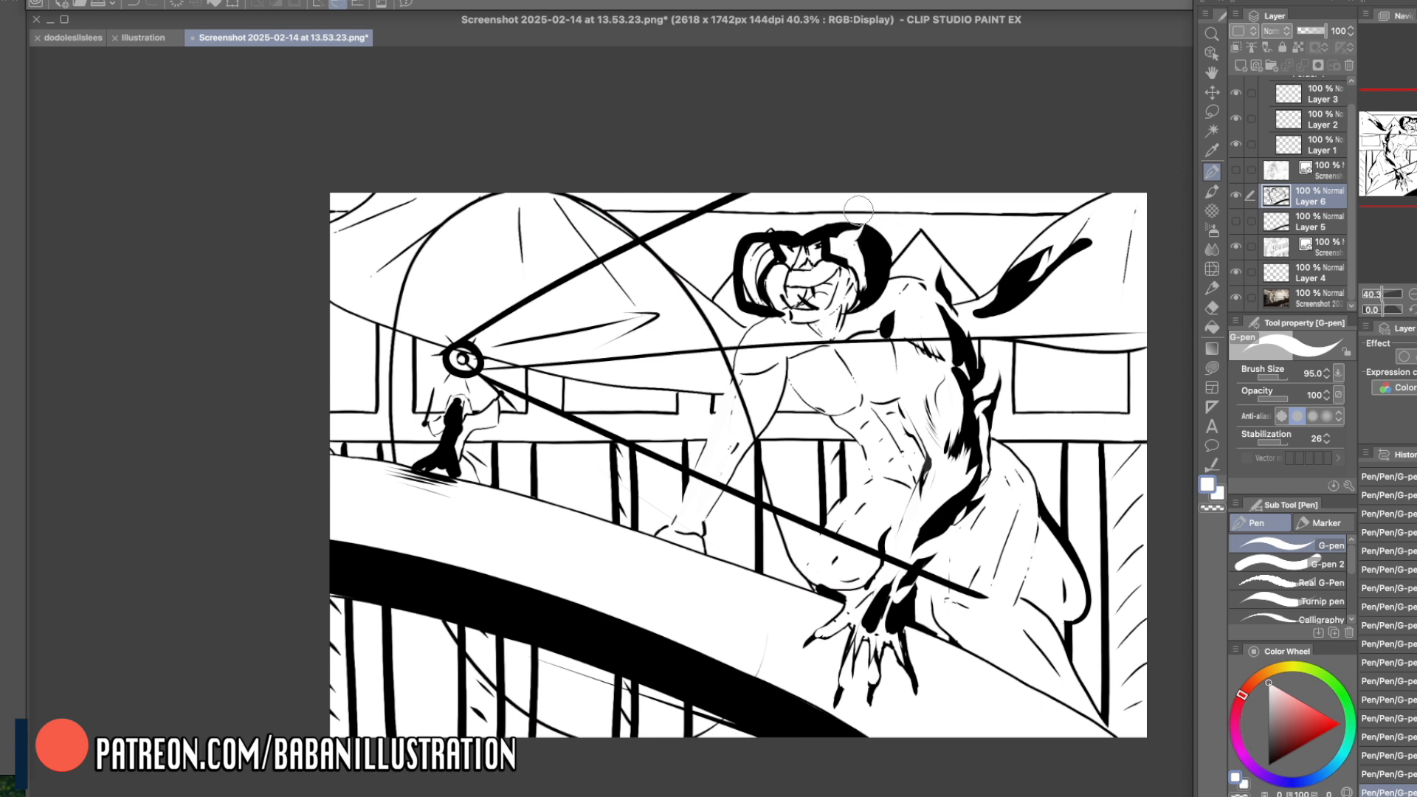
{"action": "right_click", "coordinate": [870, 257]}
{"action": "left_click_drag", "start_coordinate": [871, 257], "coordinate": [902, 213]}
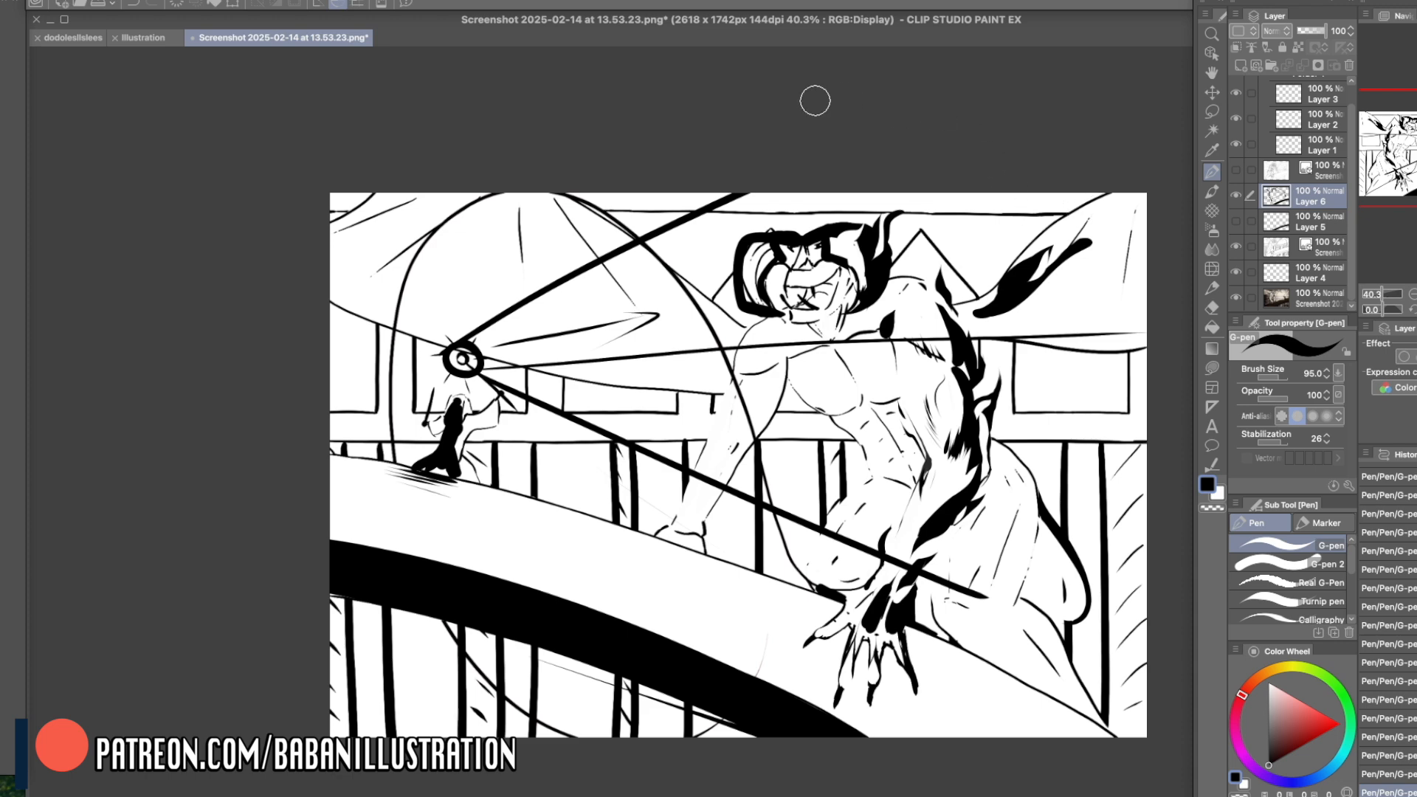
{"action": "mouse_move", "coordinate": [790, 229]}
{"action": "left_mouse_down"}
{"action": "mouse_move", "coordinate": [805, 200]}
{"action": "mouse_move", "coordinate": [806, 221]}
{"action": "mouse_move", "coordinate": [831, 217]}
{"action": "left_mouse_up"}
{"action": "key", "text": "h"}
{"action": "mouse_move", "coordinate": [980, 491]}
{"action": "left_mouse_down"}
{"action": "mouse_move", "coordinate": [908, 485]}
{"action": "mouse_move", "coordinate": [977, 483]}
{"action": "mouse_move", "coordinate": [956, 483]}
{"action": "left_mouse_up"}
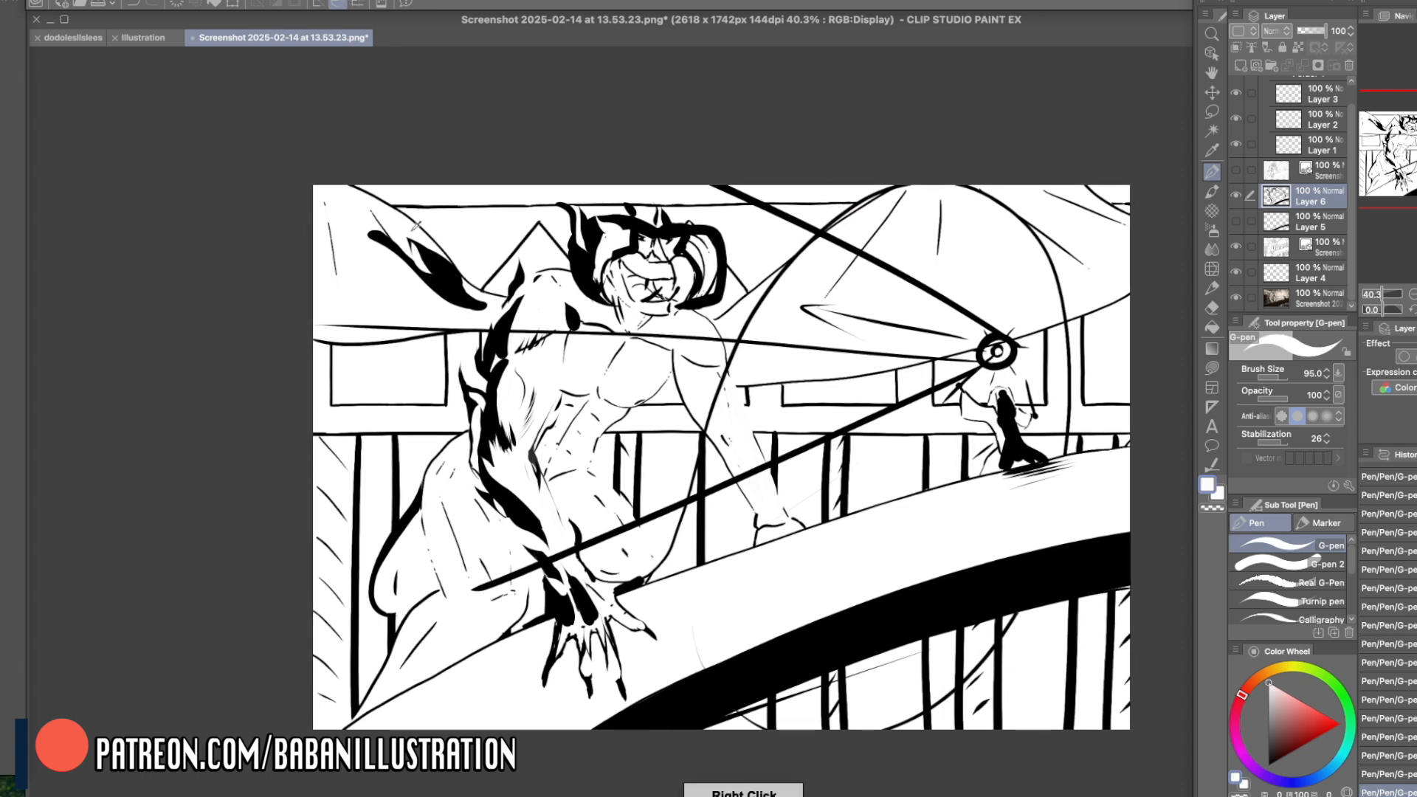
- Add a second upward black tongue to the shape behind the near shoulder and refine its edges with white
{"action": "mouse_move", "coordinate": [441, 274]}
{"action": "left_mouse_down"}
{"action": "mouse_move", "coordinate": [416, 204]}
{"action": "mouse_move", "coordinate": [440, 212]}
{"action": "mouse_move", "coordinate": [421, 204]}
{"action": "mouse_move", "coordinate": [434, 294]}
{"action": "mouse_move", "coordinate": [441, 248]}
{"action": "left_mouse_up"}
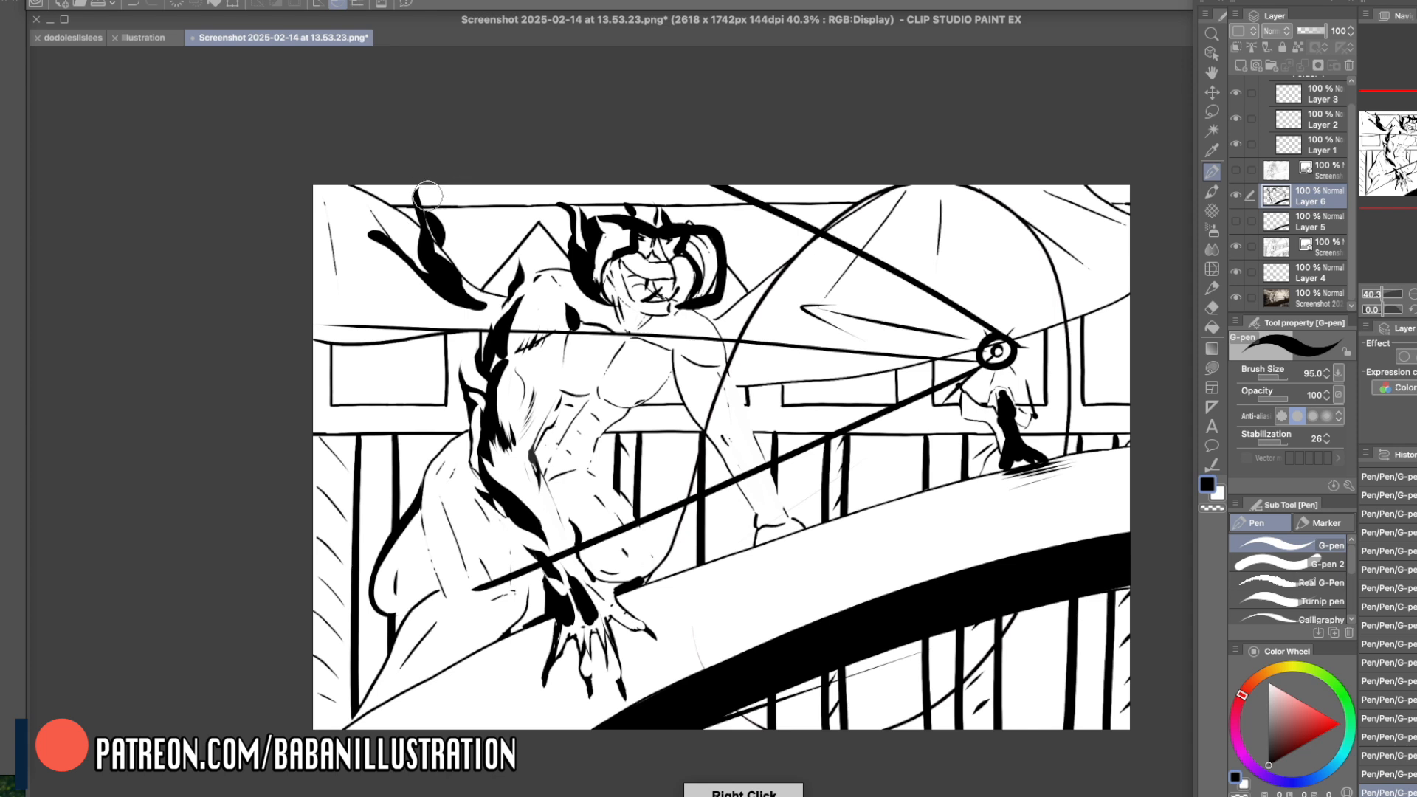
{"action": "mouse_move", "coordinate": [418, 192]}
{"action": "left_mouse_down"}
{"action": "mouse_move", "coordinate": [446, 246]}
{"action": "mouse_move", "coordinate": [414, 211]}
{"action": "left_mouse_up"}
{"action": "key", "text": "c"}
{"action": "right_click", "coordinate": [429, 241]}
{"action": "left_click_drag", "start_coordinate": [567, 264], "coordinate": [565, 269]}
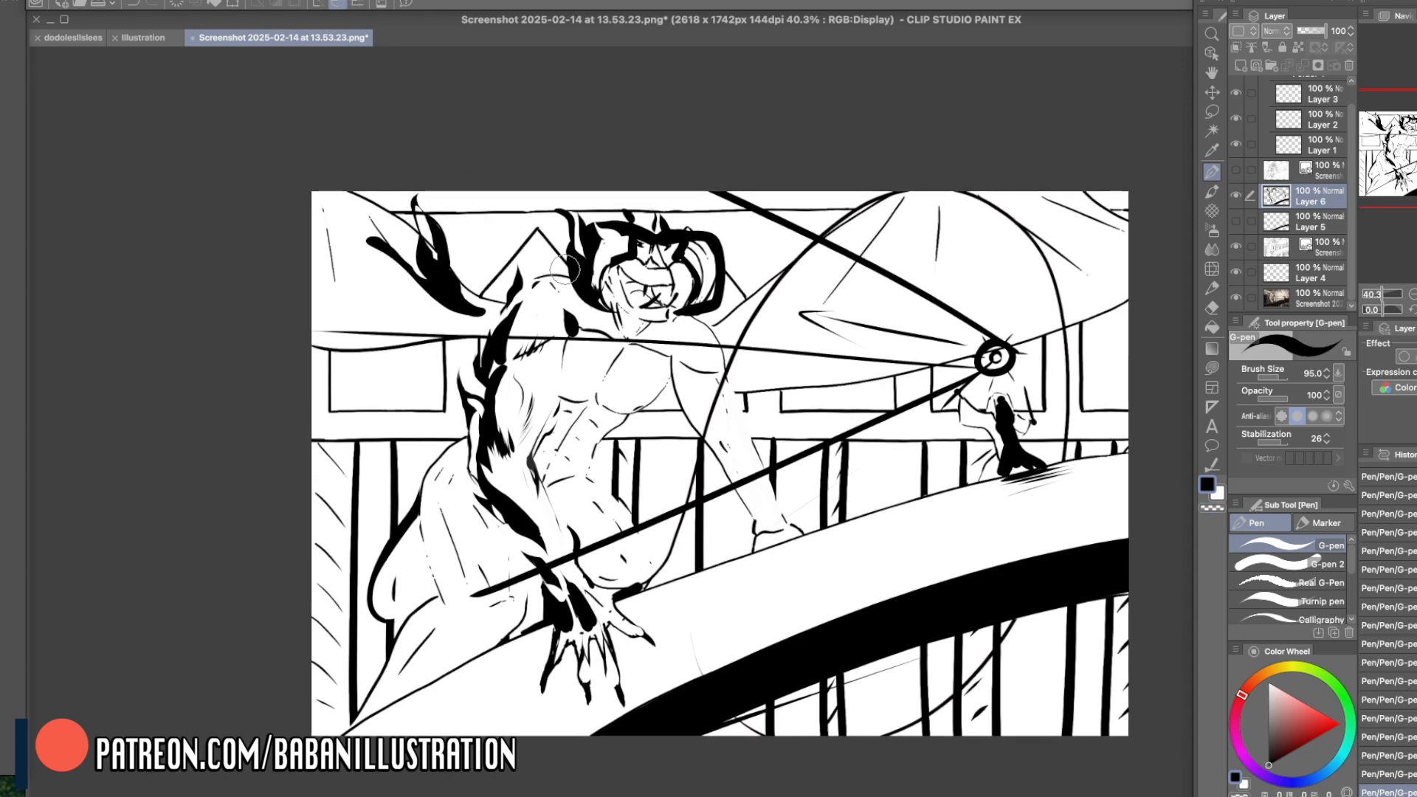
{"action": "key", "text": "super+z"}
- Draw additional curved black strokes along the outline behind the creature's hip
{"action": "mouse_move", "coordinate": [419, 534]}
{"action": "left_mouse_down"}
{"action": "mouse_move", "coordinate": [389, 604]}
{"action": "mouse_move", "coordinate": [407, 611]}
{"action": "left_mouse_up"}
{"action": "left_click_drag", "start_coordinate": [367, 567], "coordinate": [379, 528]}
{"action": "left_click_drag", "start_coordinate": [1053, 346], "coordinate": [1045, 347]}
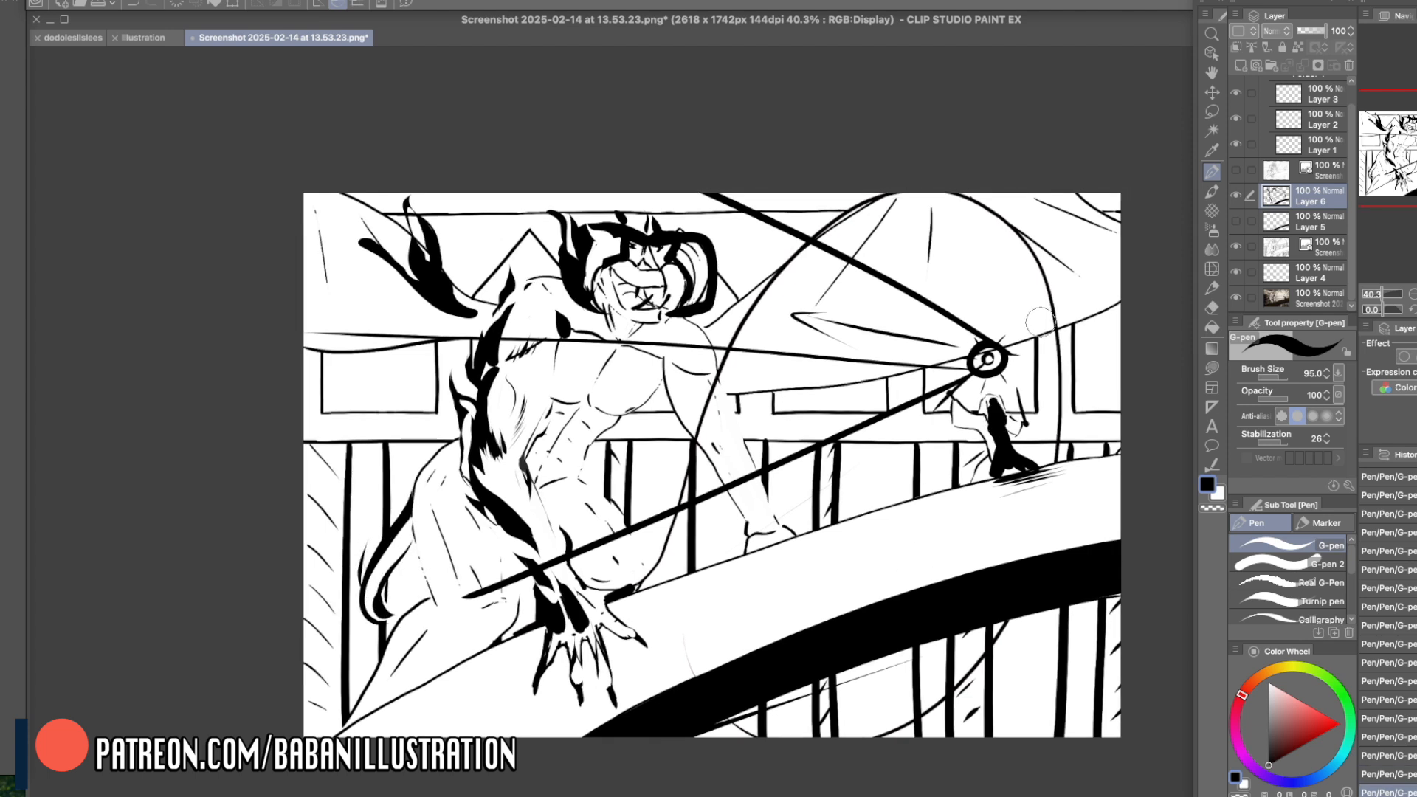
- Clear the light-ray guides and paint flame-shaped blacks along the creature's thigh and lower leg
{"action": "mouse_move", "coordinate": [690, 171]}
{"action": "left_mouse_down"}
{"action": "mouse_move", "coordinate": [949, 325]}
{"action": "mouse_move", "coordinate": [970, 313]}
{"action": "mouse_move", "coordinate": [1007, 355]}
{"action": "mouse_move", "coordinate": [929, 376]}
{"action": "mouse_move", "coordinate": [589, 556]}
{"action": "mouse_move", "coordinate": [495, 569]}
{"action": "mouse_move", "coordinate": [472, 591]}
{"action": "left_mouse_up"}
{"action": "mouse_move", "coordinate": [568, 555]}
{"action": "left_mouse_down"}
{"action": "mouse_move", "coordinate": [537, 594]}
{"action": "mouse_move", "coordinate": [532, 563]}
{"action": "left_mouse_up"}
{"action": "left_click_drag", "start_coordinate": [406, 443], "coordinate": [418, 539]}
{"action": "left_click_drag", "start_coordinate": [418, 539], "coordinate": [445, 587]}
{"action": "left_click_drag", "start_coordinate": [395, 690], "coordinate": [456, 605]}
{"action": "mouse_move", "coordinate": [456, 605]}
{"action": "left_mouse_down"}
{"action": "mouse_move", "coordinate": [443, 604]}
{"action": "mouse_move", "coordinate": [399, 686]}
{"action": "left_mouse_up"}
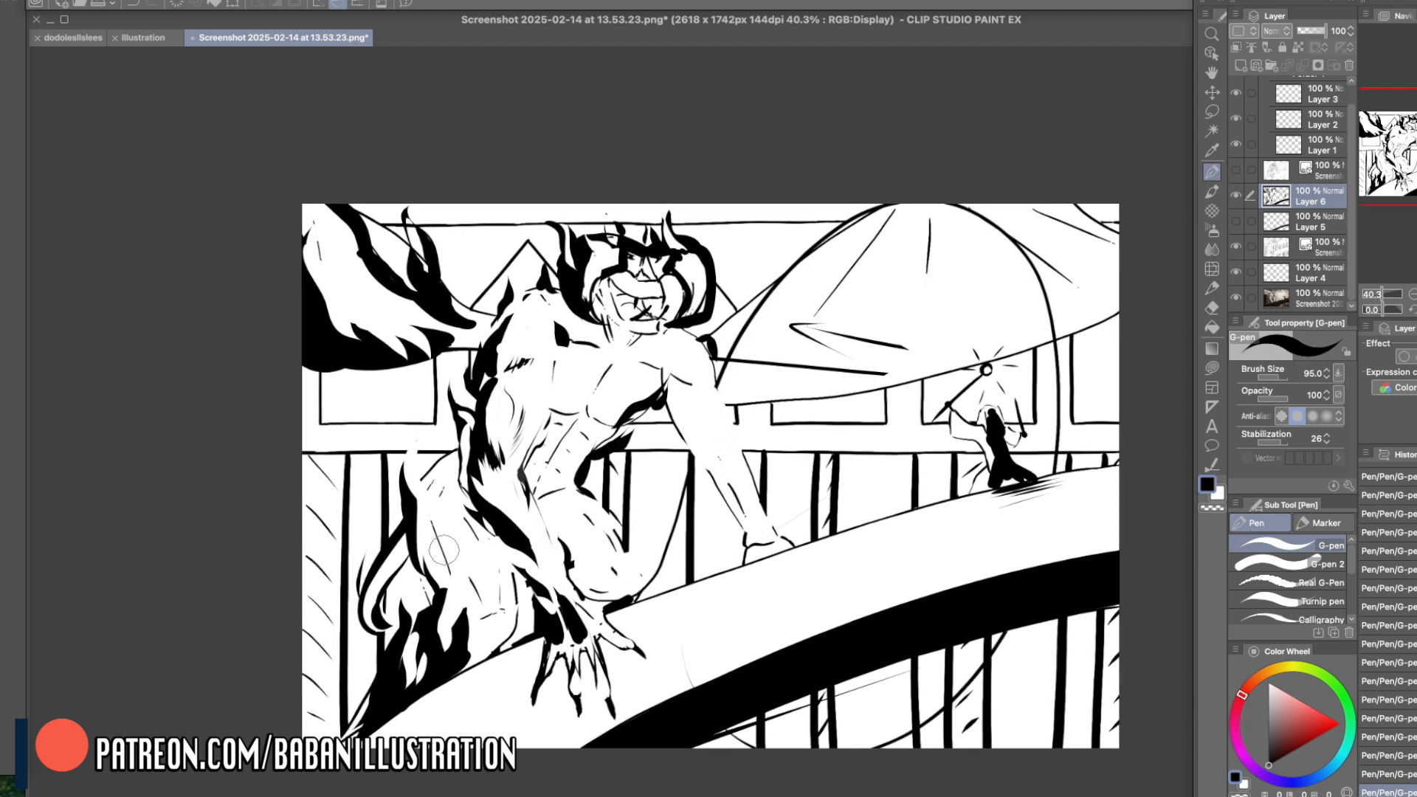
- Add tapered fur strokes on the thigh, the raised form behind the shoulder and its lower edge, and the head
{"action": "left_click_drag", "start_coordinate": [436, 505], "coordinate": [459, 550]}
{"action": "left_click_drag", "start_coordinate": [325, 242], "coordinate": [322, 265]}
{"action": "left_click_drag", "start_coordinate": [422, 369], "coordinate": [336, 435]}
{"action": "left_click_drag", "start_coordinate": [614, 247], "coordinate": [592, 276]}
- Thicken the large dome's curved outline and ink a curling tail shape over the bridge's lower edge
{"action": "left_click_drag", "start_coordinate": [889, 212], "coordinate": [795, 298]}
{"action": "left_click_drag", "start_coordinate": [745, 594], "coordinate": [827, 724]}
{"action": "left_click_drag", "start_coordinate": [816, 601], "coordinate": [834, 698]}
- Place black shadows at the far armpit and down the inner upper arm, refining them with white and small fur strokes
{"action": "left_click_drag", "start_coordinate": [649, 395], "coordinate": [626, 413]}
{"action": "right_click", "coordinate": [655, 401]}
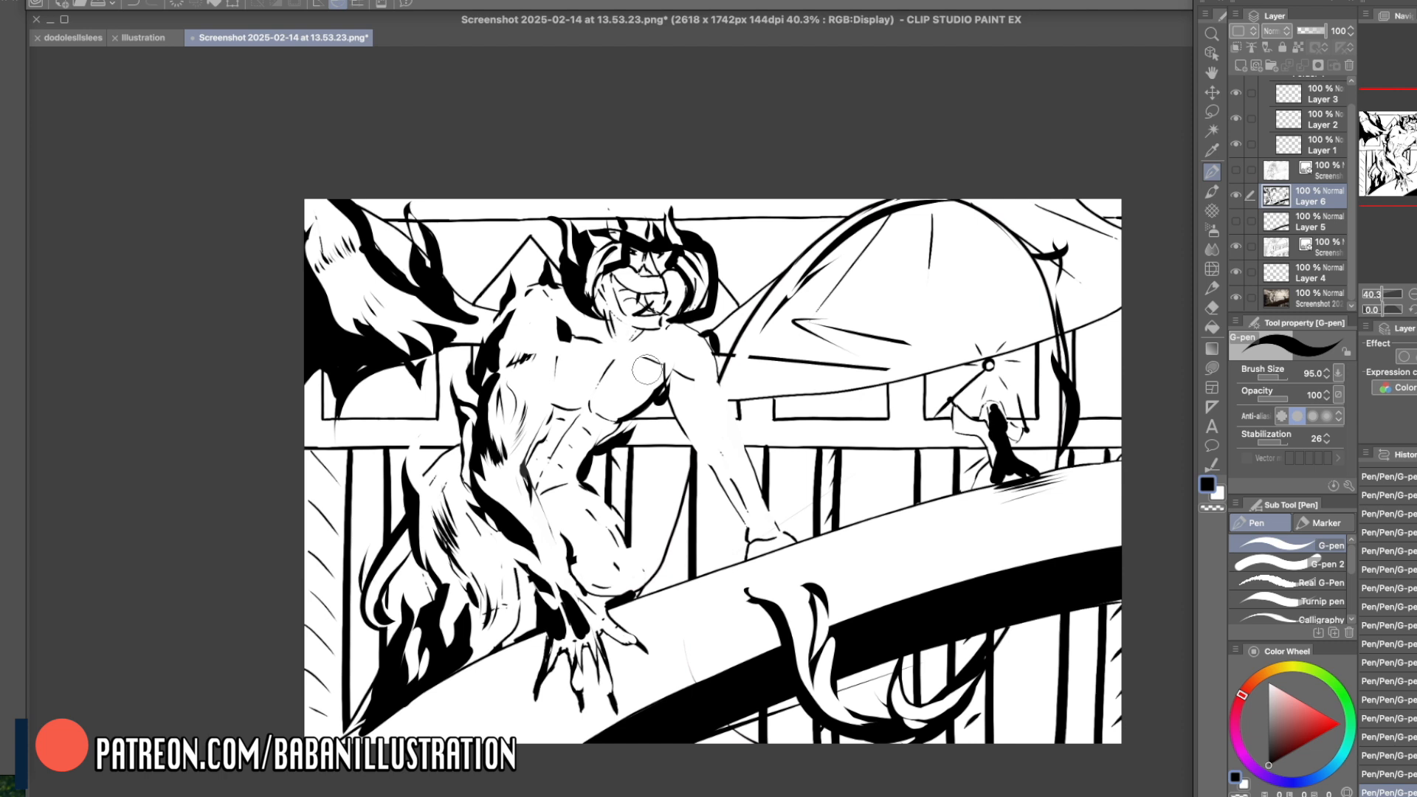
{"action": "mouse_move", "coordinate": [668, 393]}
{"action": "left_mouse_down"}
{"action": "mouse_move", "coordinate": [697, 375]}
{"action": "mouse_move", "coordinate": [681, 373]}
{"action": "mouse_move", "coordinate": [668, 405]}
{"action": "mouse_move", "coordinate": [680, 374]}
{"action": "mouse_move", "coordinate": [671, 408]}
{"action": "mouse_move", "coordinate": [713, 465]}
{"action": "mouse_move", "coordinate": [674, 391]}
{"action": "mouse_move", "coordinate": [725, 487]}
{"action": "mouse_move", "coordinate": [679, 381]}
{"action": "mouse_move", "coordinate": [676, 414]}
{"action": "mouse_move", "coordinate": [667, 402]}
{"action": "mouse_move", "coordinate": [678, 439]}
{"action": "left_mouse_up"}
{"action": "key", "text": "c"}
{"action": "right_click", "coordinate": [691, 426]}
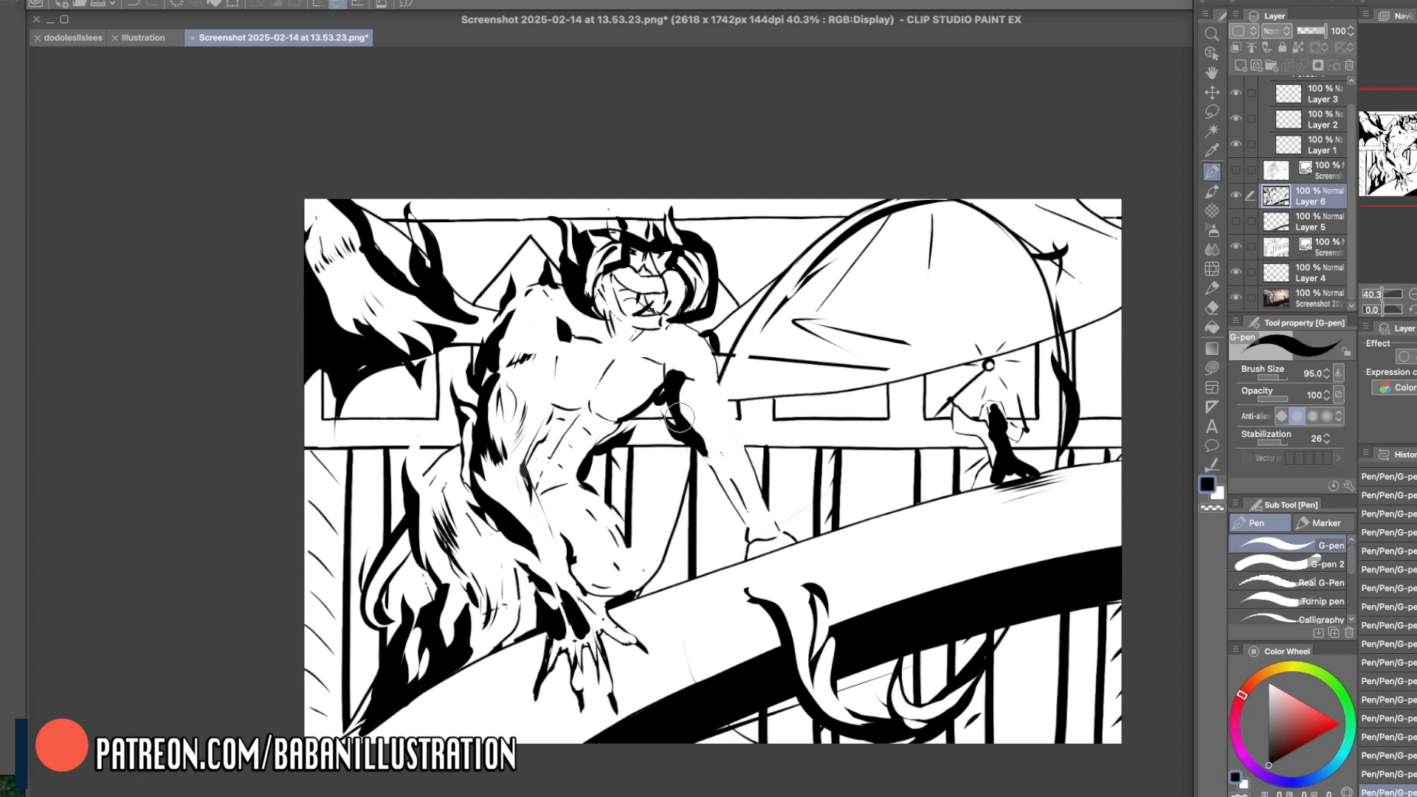
{"action": "key", "text": "super+z"}
{"action": "left_click_drag", "start_coordinate": [710, 421], "coordinate": [718, 469]}
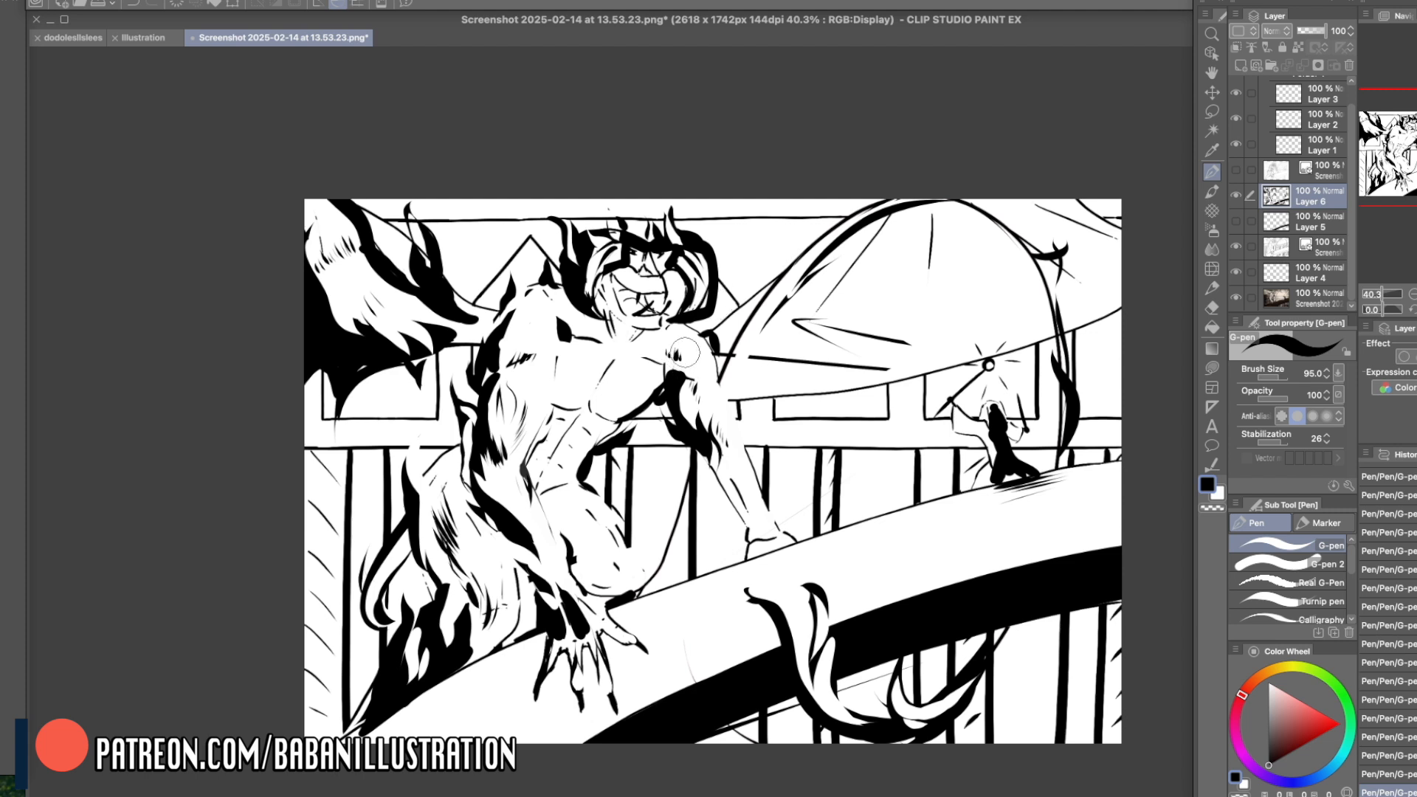
{"action": "right_click", "coordinate": [704, 438]}
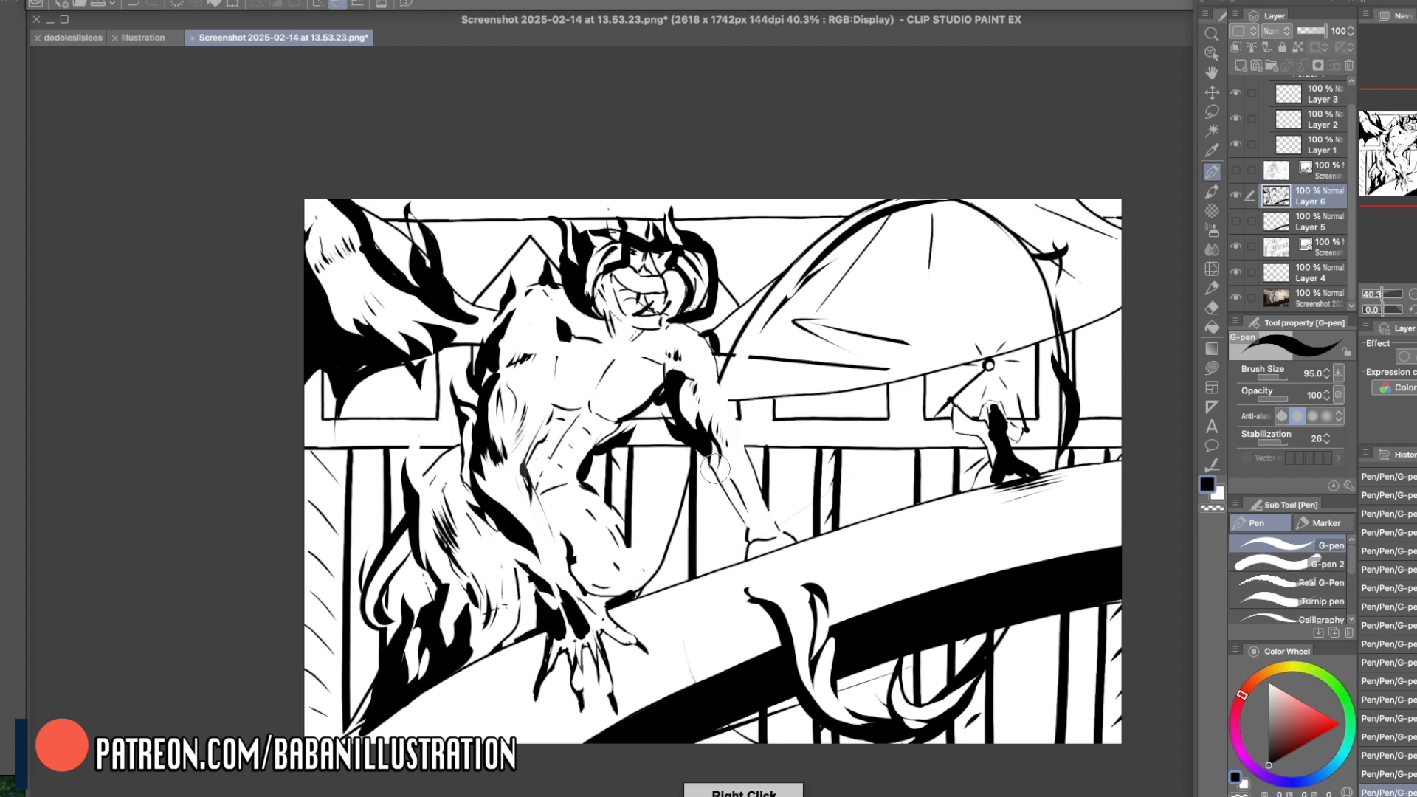
- Extend the black shadow down the far forearm's inner edge and rework the shape at the elbow with white
{"action": "left_click_drag", "start_coordinate": [703, 449], "coordinate": [740, 513]}
{"action": "right_click", "coordinate": [670, 459]}
{"action": "left_click_drag", "start_coordinate": [669, 428], "coordinate": [696, 443]}
{"action": "key", "text": "super+z"}
{"action": "right_click", "coordinate": [684, 411]}
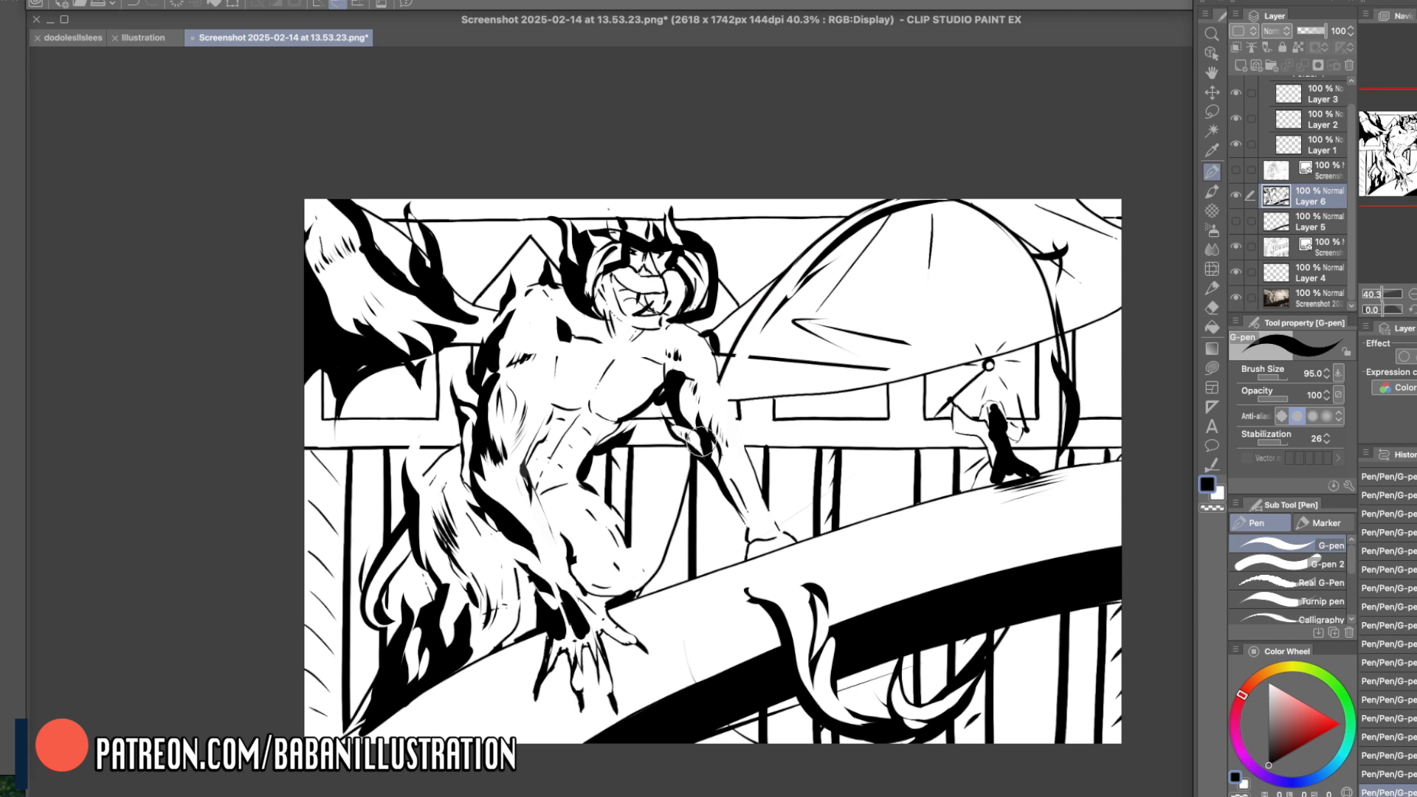
- Set the brush size to 122.4 and shape the blacks around the bent knee and lower leg, alternating black and white
{"action": "left_click", "coordinate": [1273, 376]}
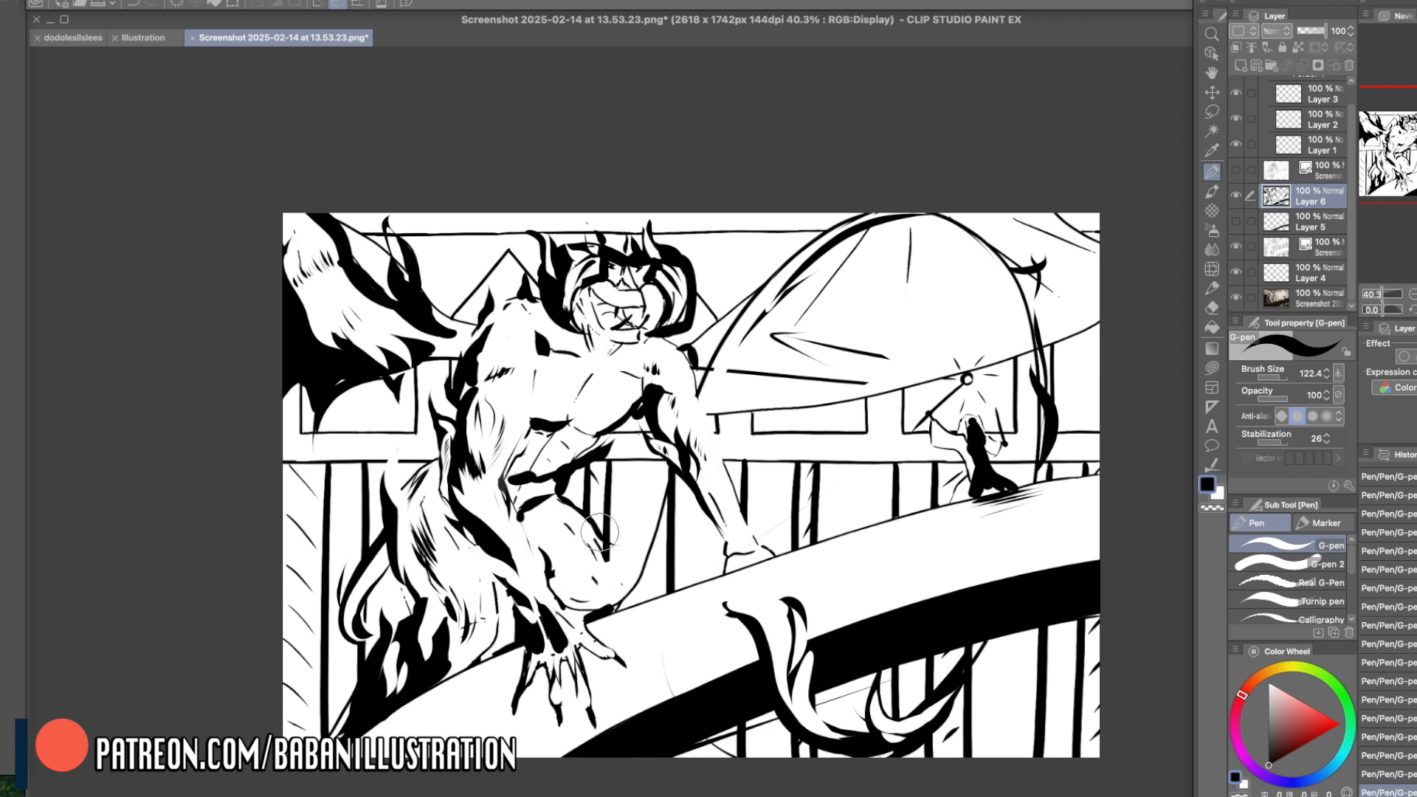
{"action": "right_click", "coordinate": [633, 532]}
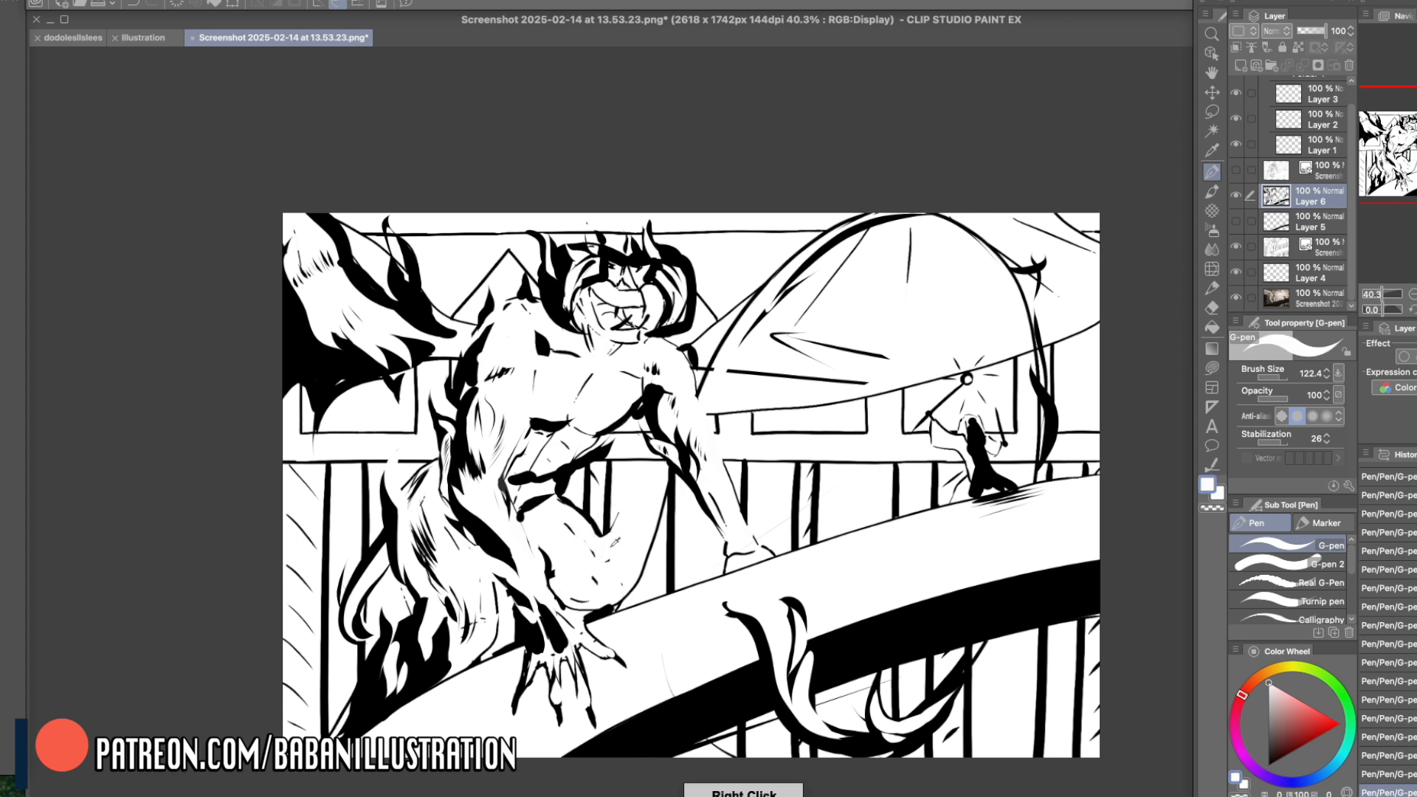
{"action": "right_click", "coordinate": [612, 522]}
{"action": "left_click_drag", "start_coordinate": [605, 542], "coordinate": [608, 608]}
{"action": "mouse_move", "coordinate": [494, 572]}
{"action": "left_mouse_down"}
{"action": "mouse_move", "coordinate": [493, 644]}
{"action": "mouse_move", "coordinate": [500, 627]}
{"action": "left_mouse_up"}
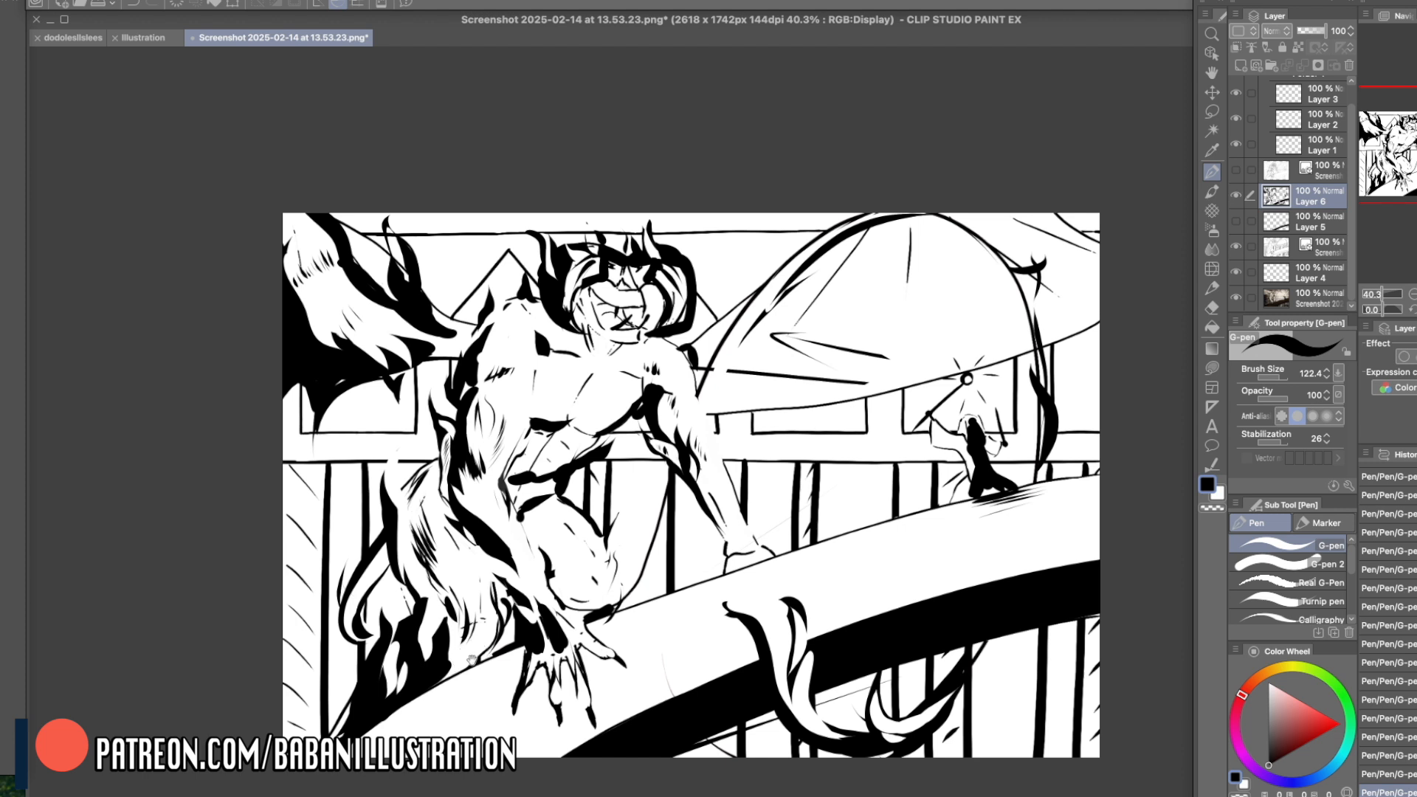
{"action": "left_click_drag", "start_coordinate": [950, 582], "coordinate": [951, 573]}
{"action": "key", "text": "x"}
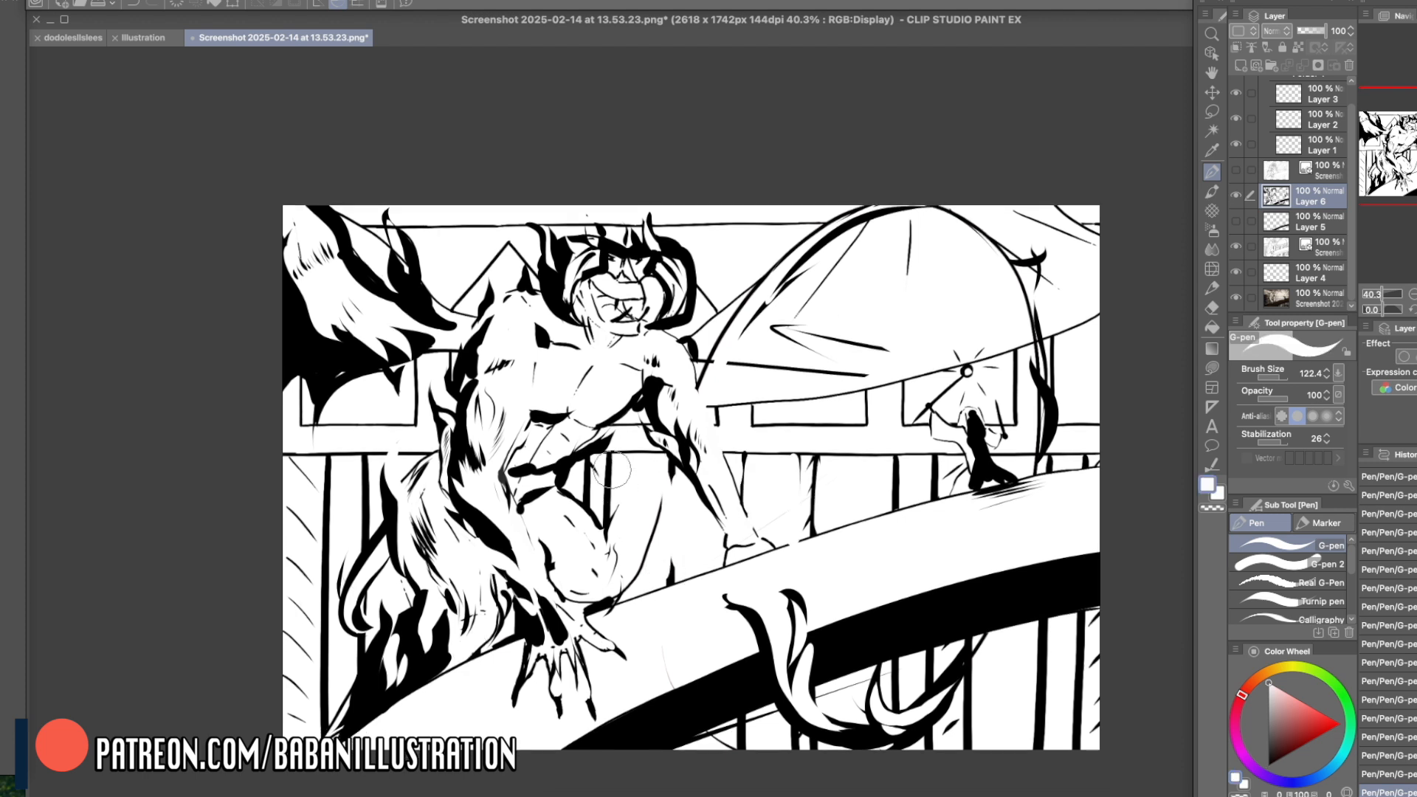
{"action": "left_click_drag", "start_coordinate": [591, 458], "coordinate": [589, 493]}
{"action": "left_click_drag", "start_coordinate": [335, 461], "coordinate": [334, 626]}
{"action": "left_click_drag", "start_coordinate": [373, 454], "coordinate": [369, 546]}
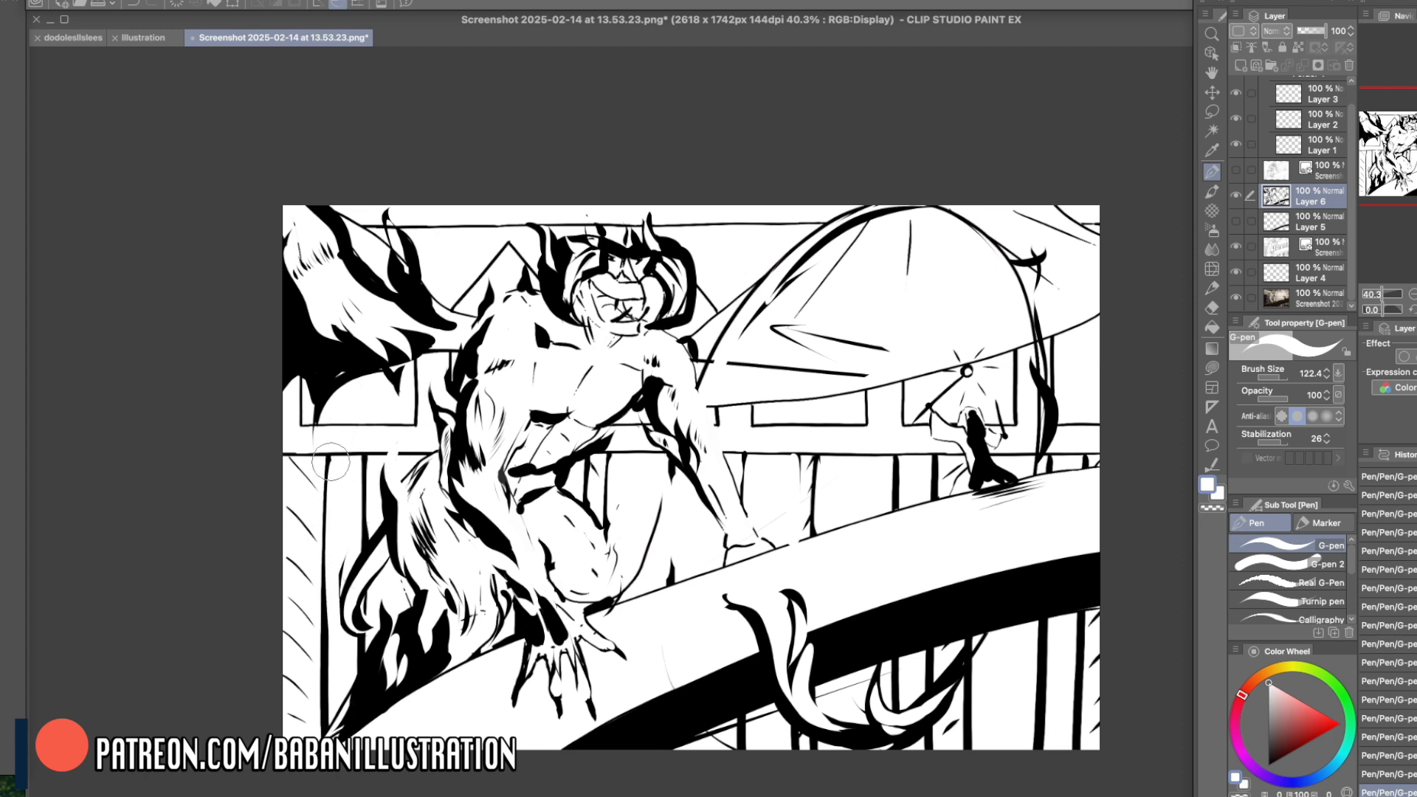
{"action": "left_click_drag", "start_coordinate": [1035, 619], "coordinate": [1031, 728]}
{"action": "left_click_drag", "start_coordinate": [1073, 611], "coordinate": [1068, 749]}
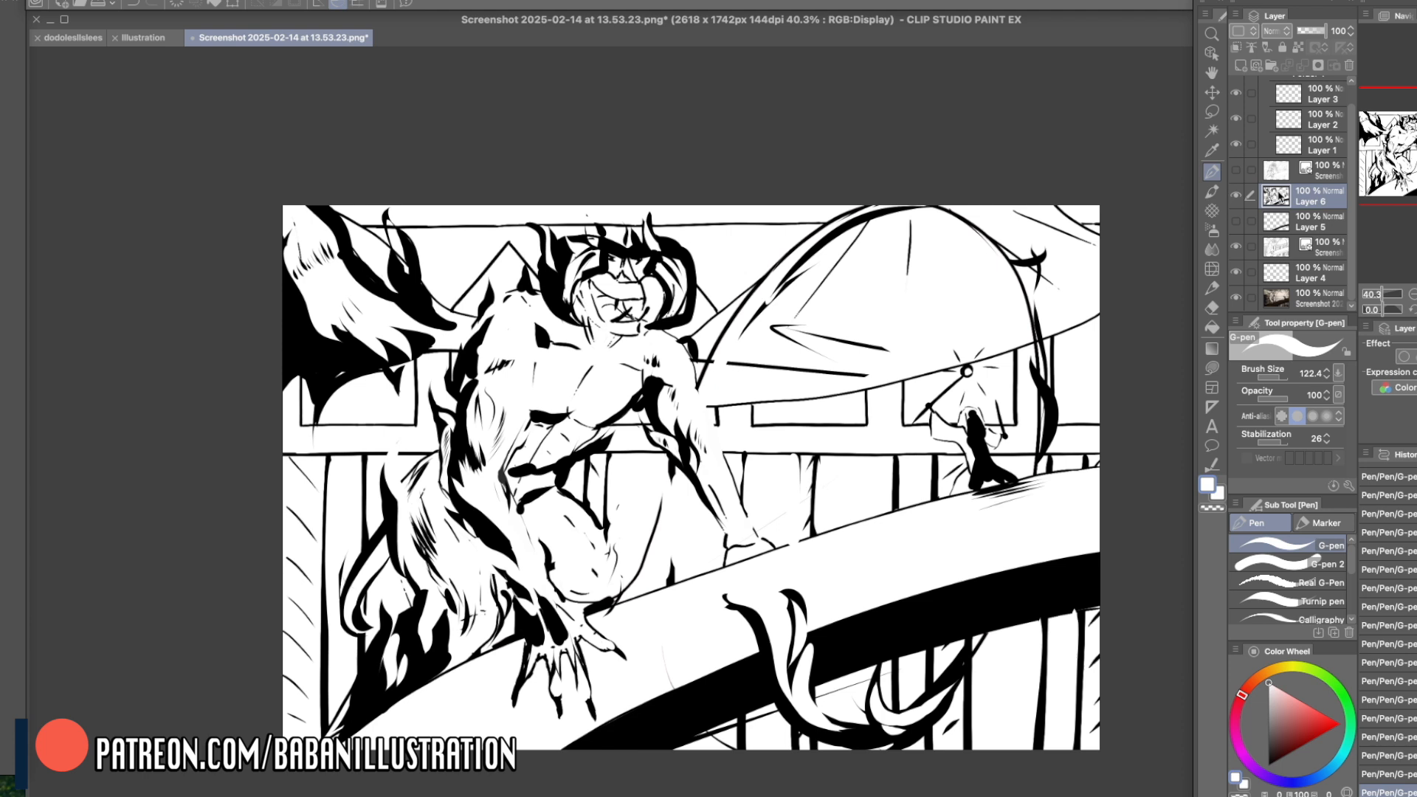
- Make a copy of the Layer 6 inks with brightness converted to opacity, and hide Layer 6 and the sketch layer covering the painting
{"action": "key", "text": "ctrl+v"}
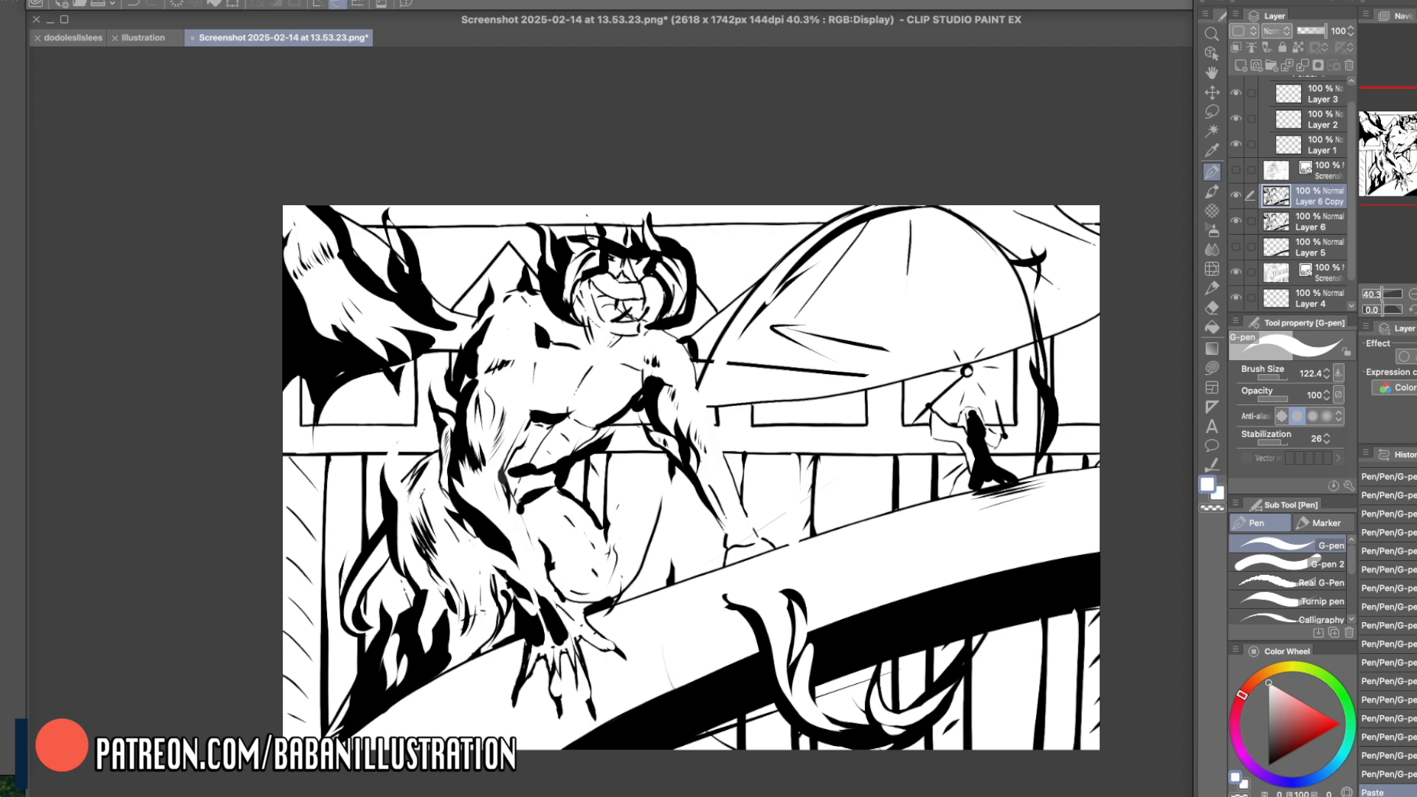
{"action": "left_click", "coordinate": [194, 1]}
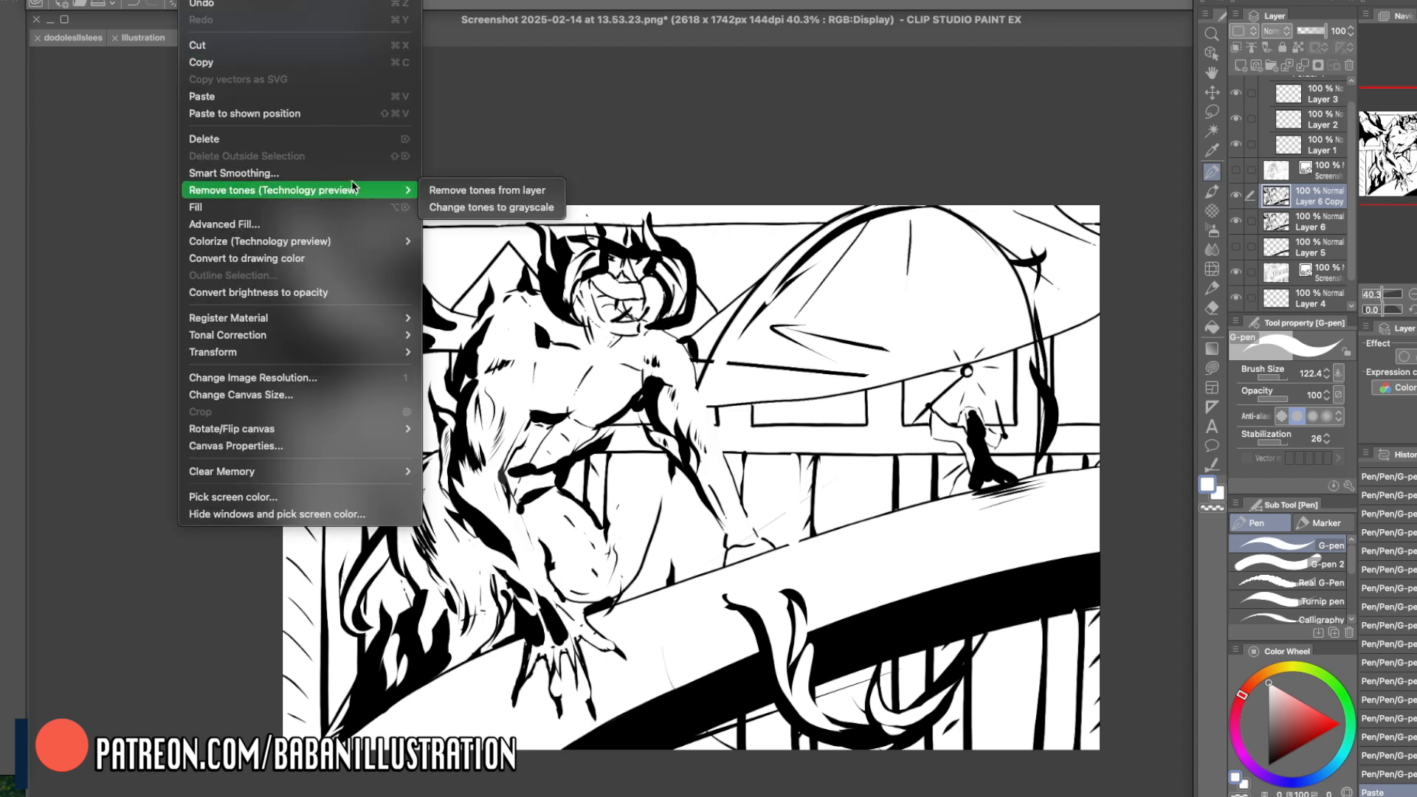
{"action": "left_click", "coordinate": [333, 291]}
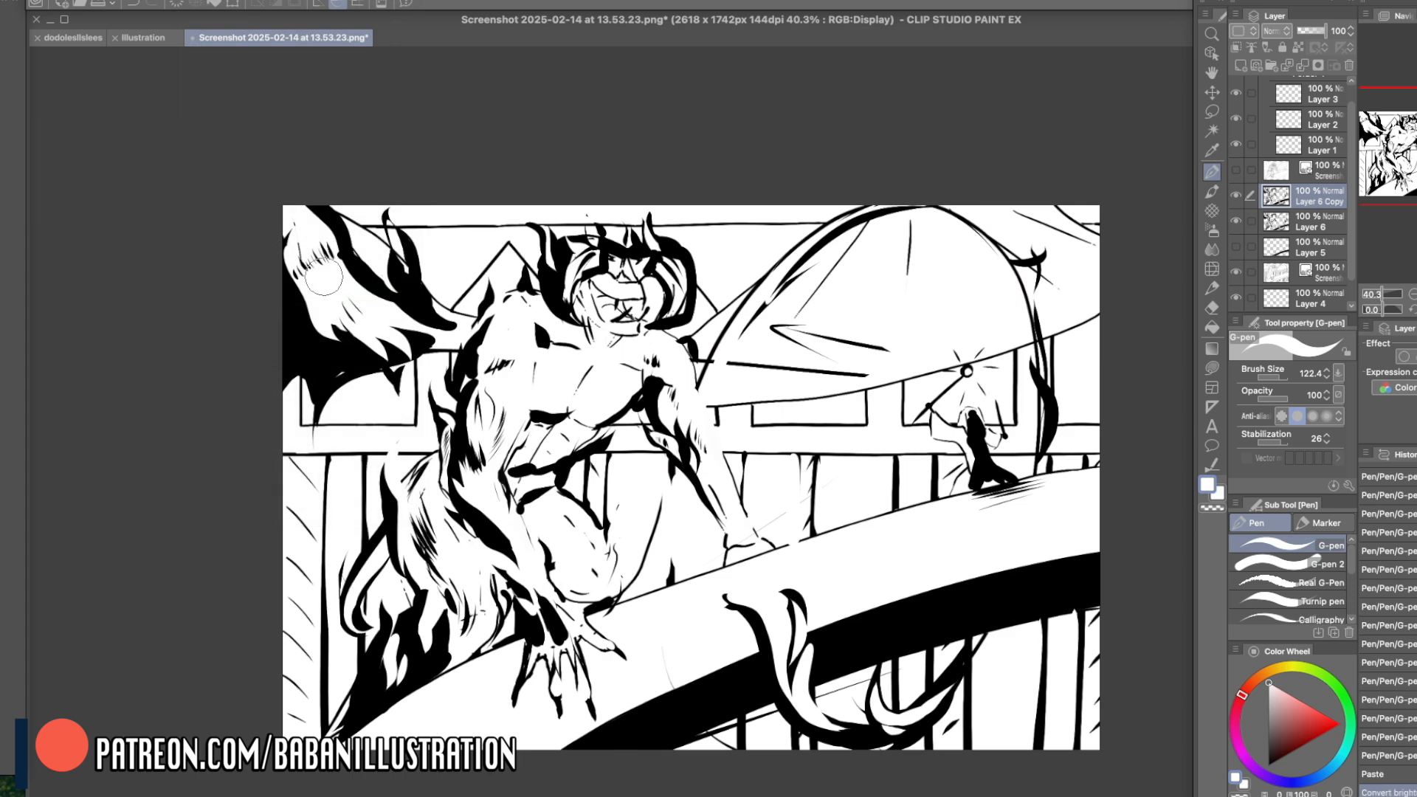
{"action": "left_click", "coordinate": [1237, 220]}
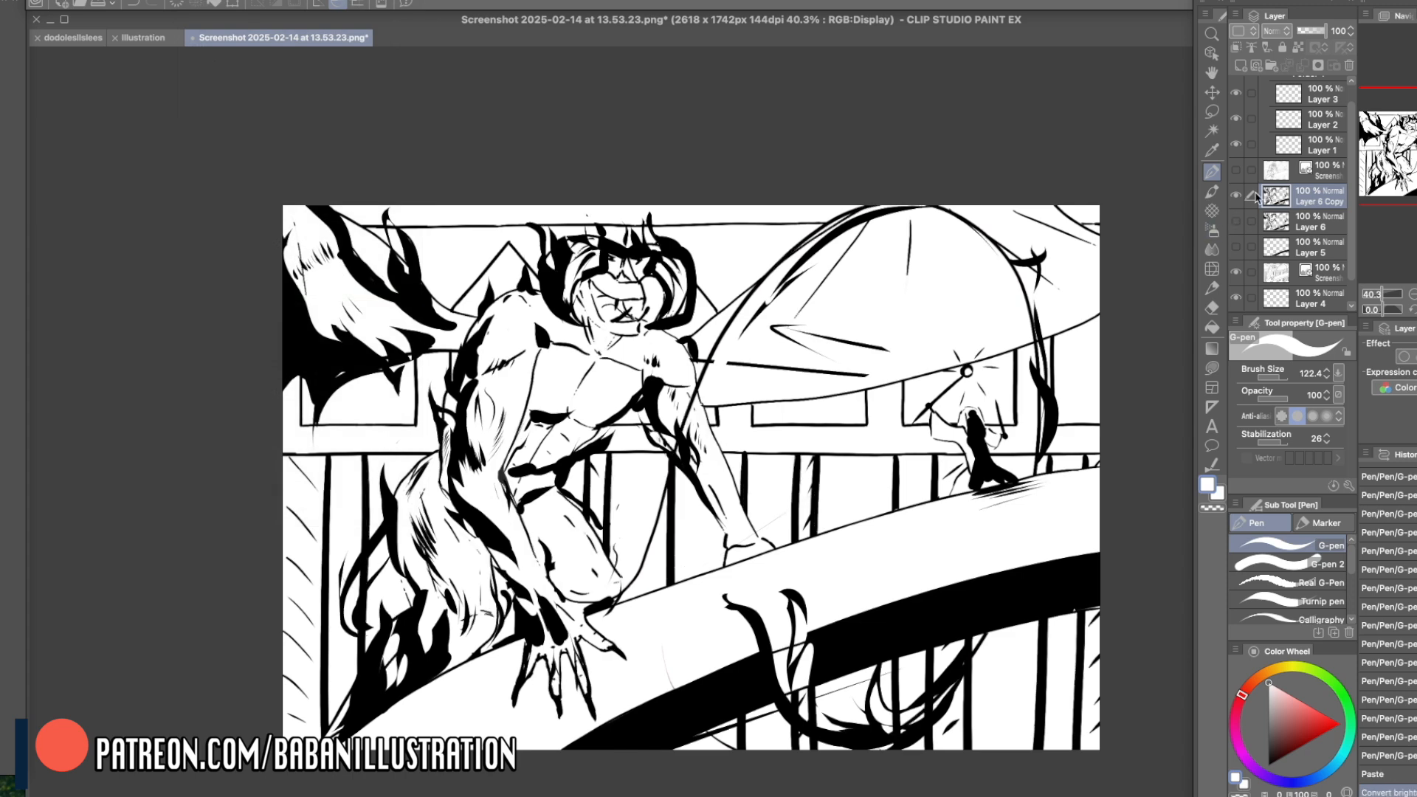
{"action": "left_click", "coordinate": [1239, 272]}
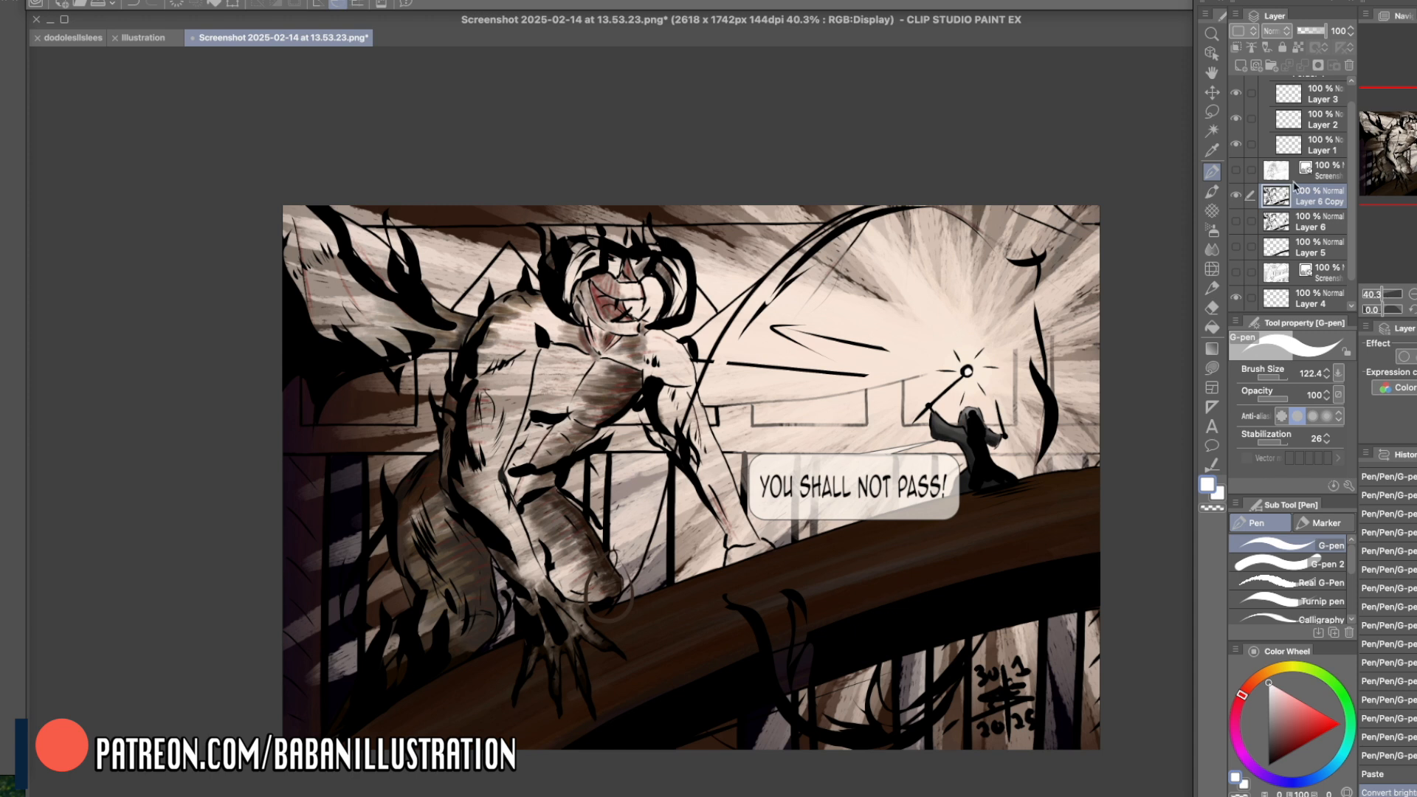
- Duplicate the original painting layer and flatten the copy's contrast with a Tone Curve, lowering the highlights and raising the blacks
{"action": "key", "text": "super+v"}
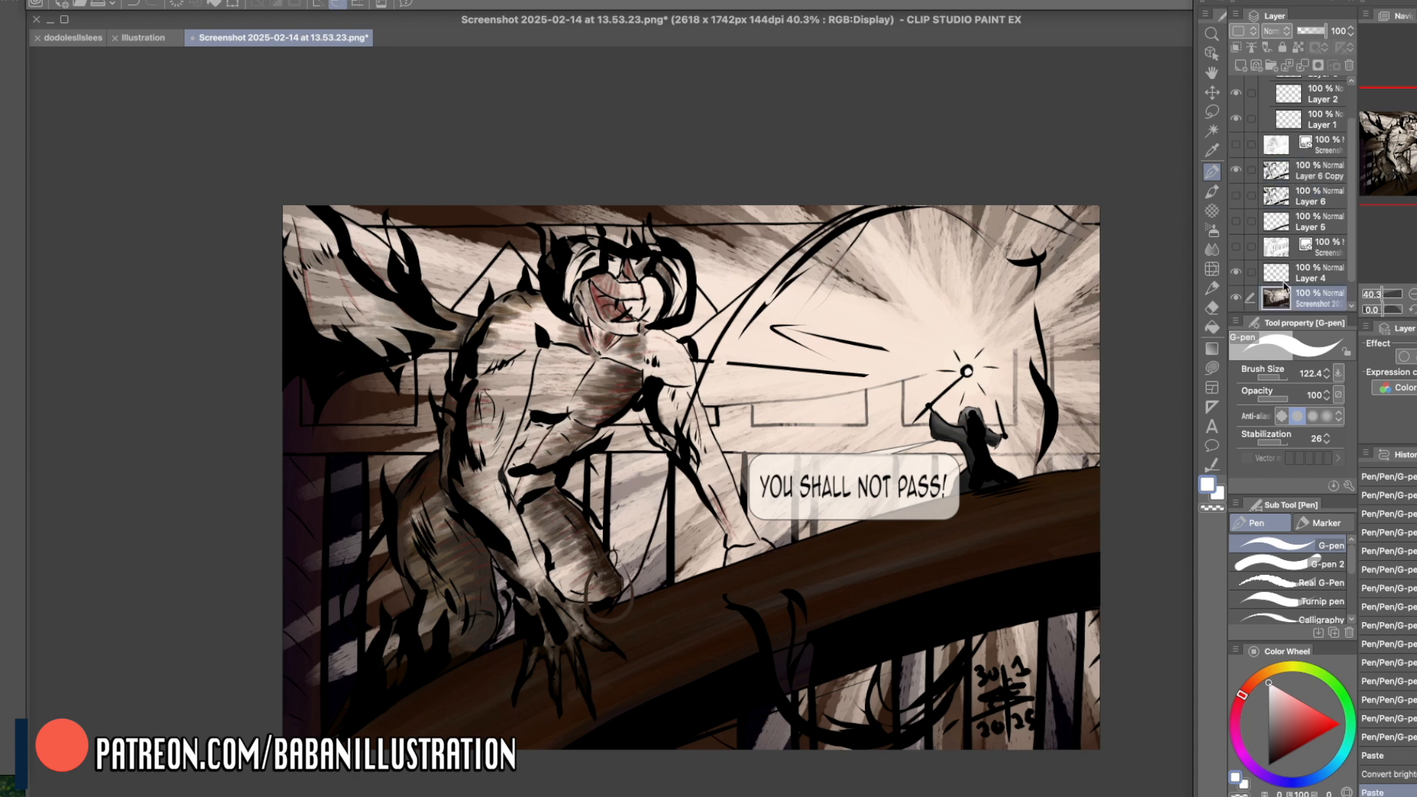
{"action": "key", "text": "super+m"}
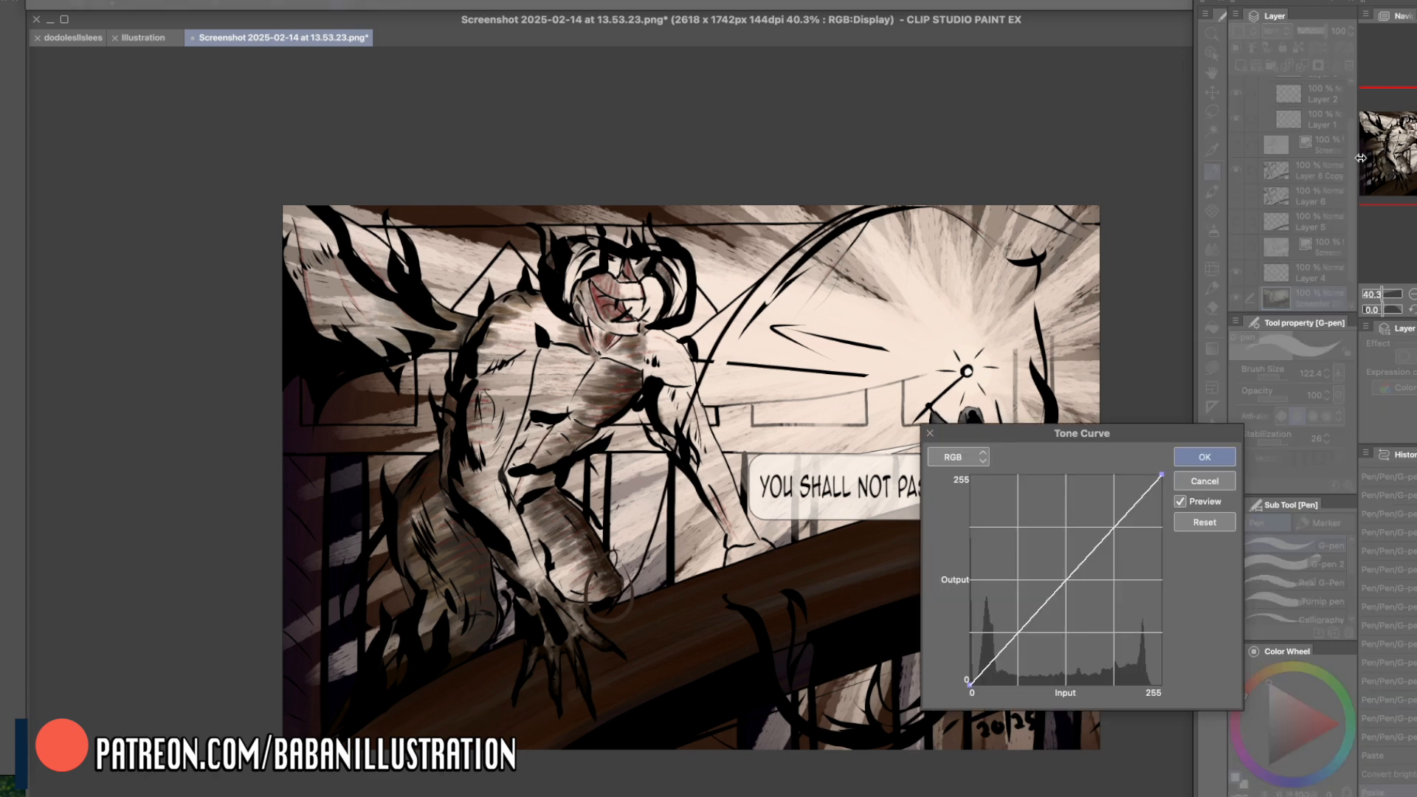
{"action": "left_click_drag", "start_coordinate": [1161, 475], "coordinate": [1162, 549]}
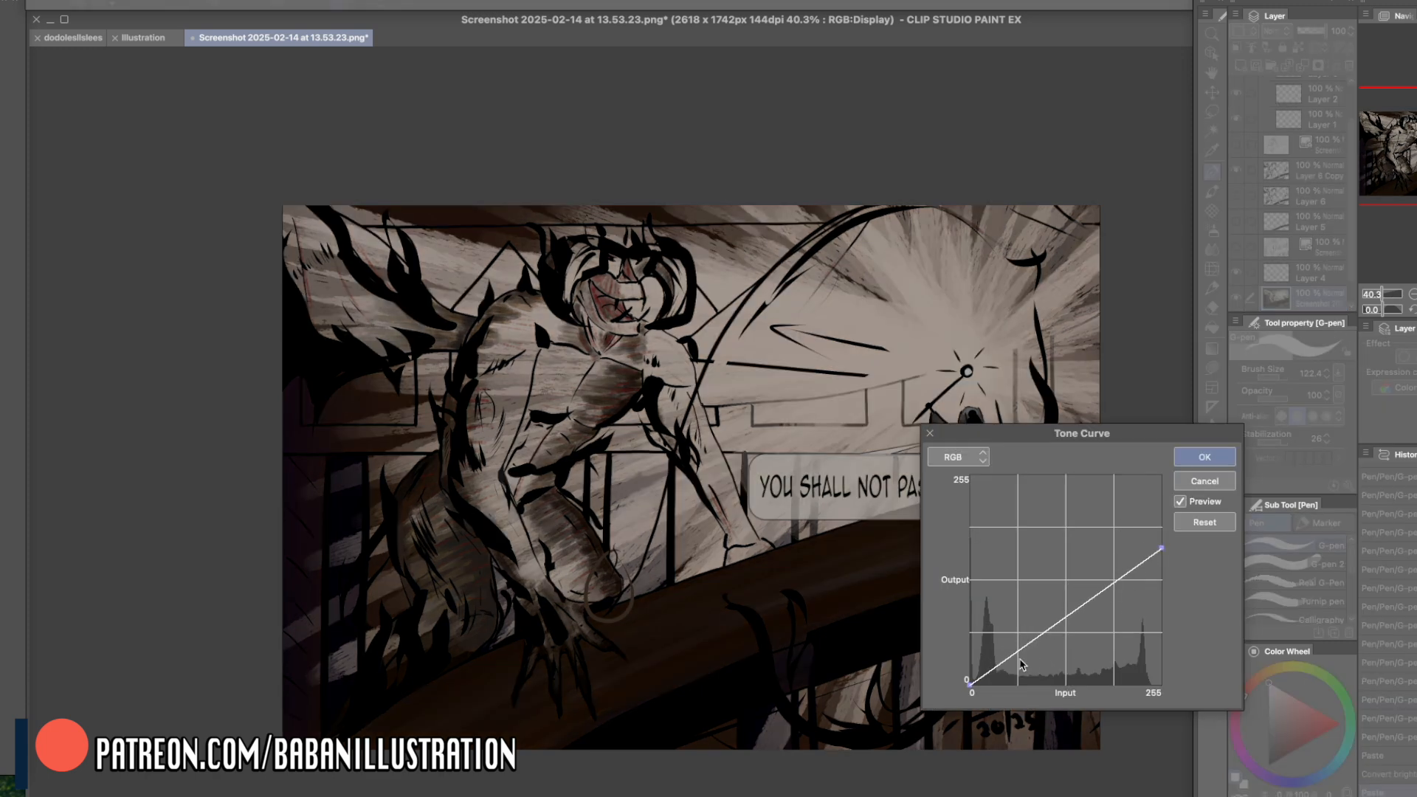
{"action": "left_click_drag", "start_coordinate": [972, 689], "coordinate": [970, 632]}
{"action": "mouse_move", "coordinate": [1158, 550]}
{"action": "left_mouse_down"}
{"action": "mouse_move", "coordinate": [1162, 525]}
{"action": "mouse_move", "coordinate": [1161, 558]}
{"action": "left_mouse_up"}
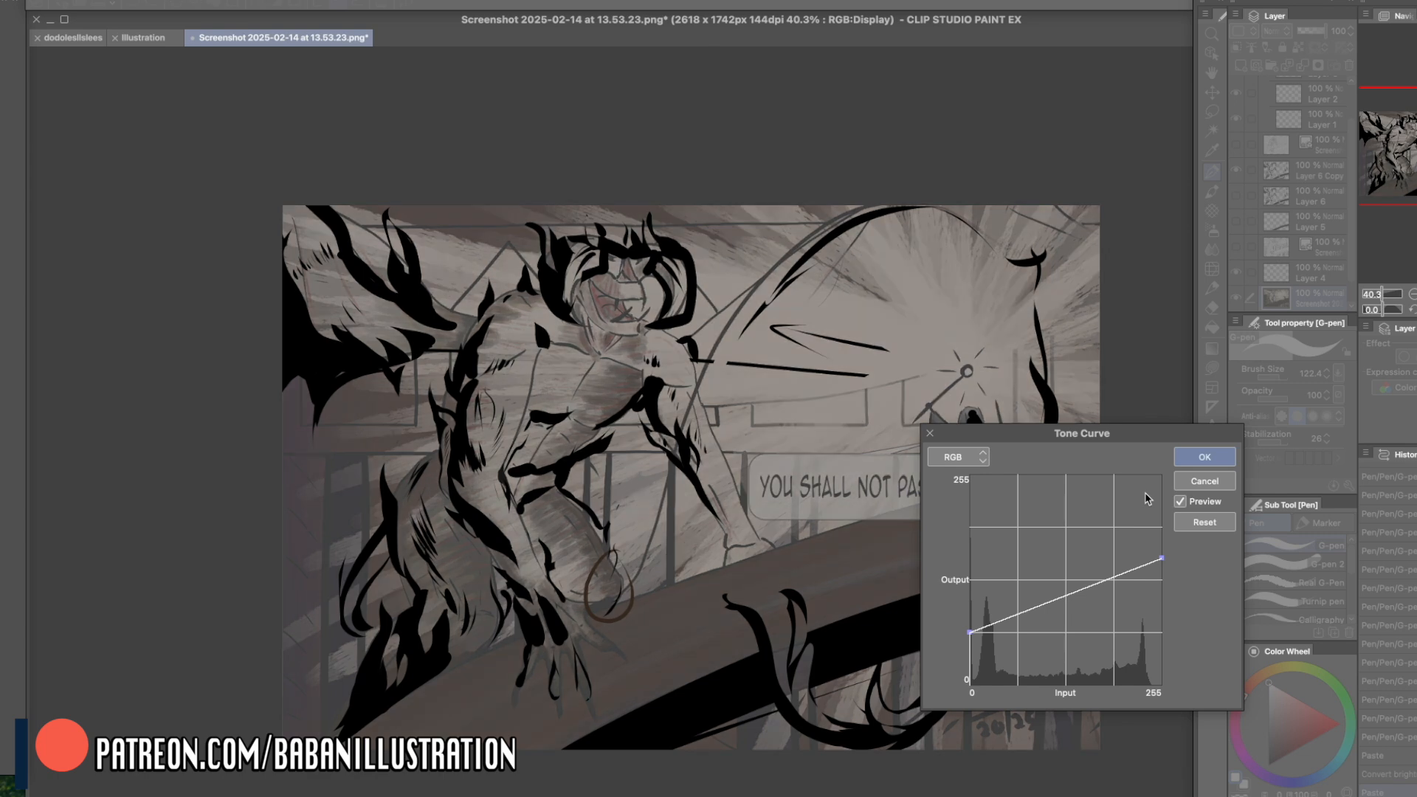
{"action": "left_click", "coordinate": [1204, 457]}
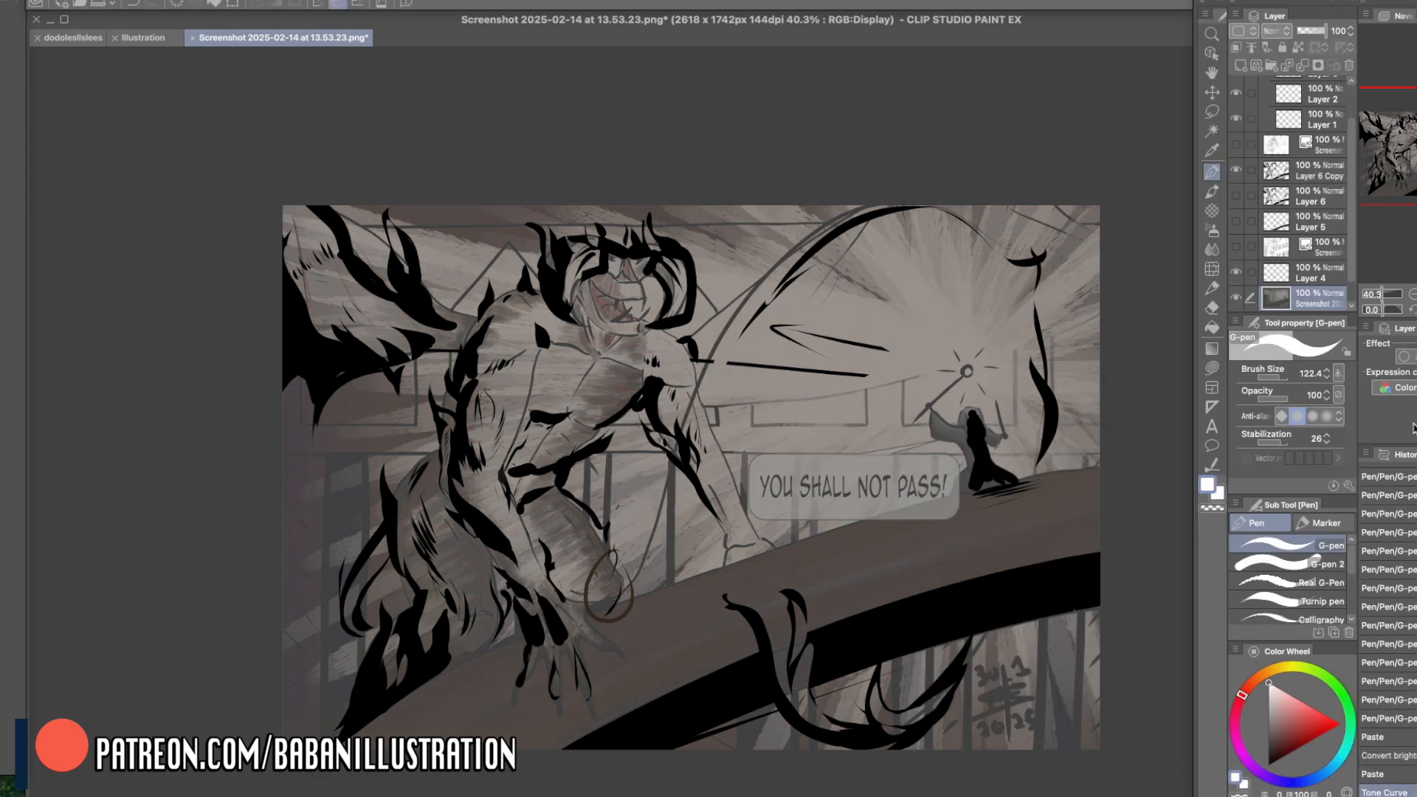
- Add a raster layer above the dulled painting copy and paint a white spot on the staff's tip with Smooth watercolor
{"action": "left_click_drag", "start_coordinate": [1077, 577], "coordinate": [1076, 569]}
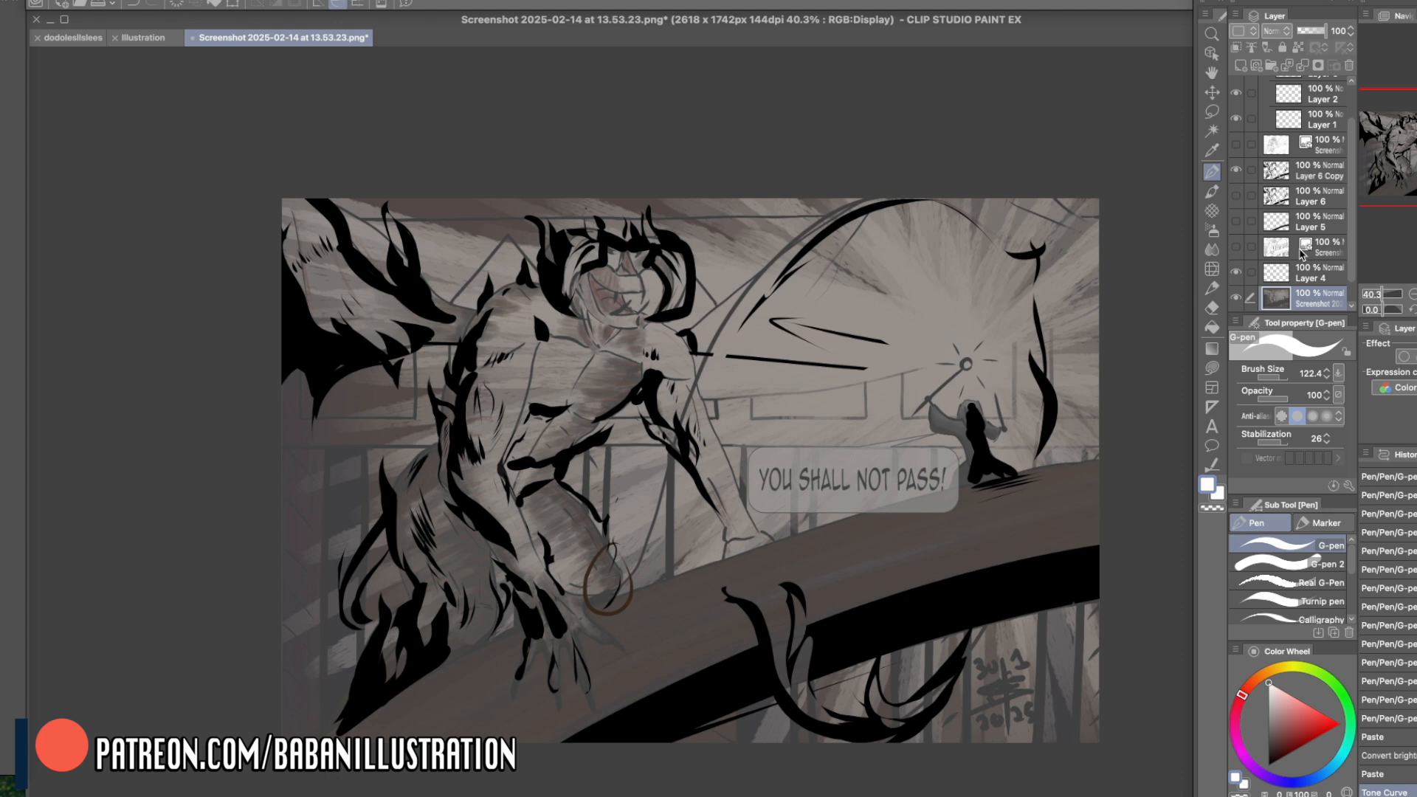
{"action": "left_click", "coordinate": [1240, 66]}
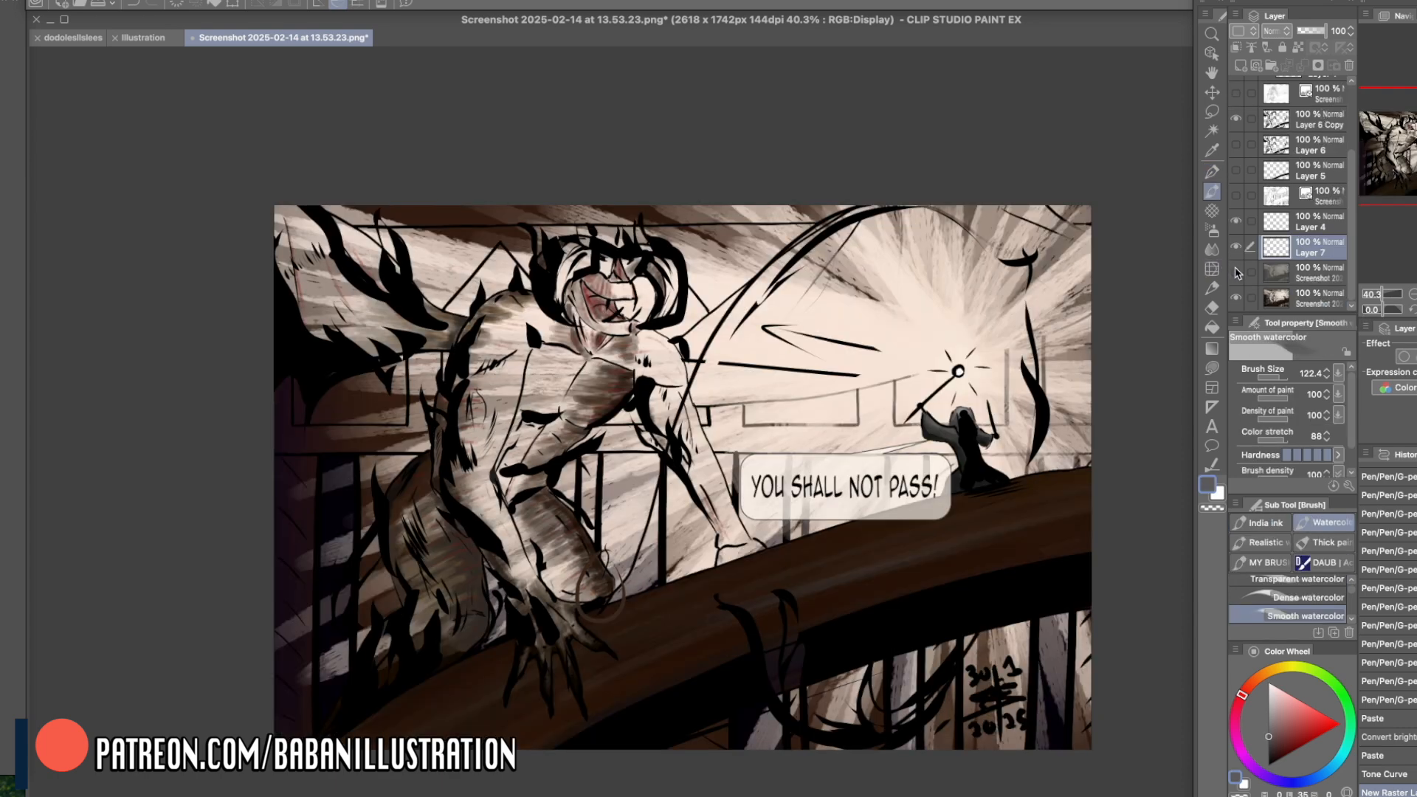
{"action": "left_click", "coordinate": [1237, 272]}
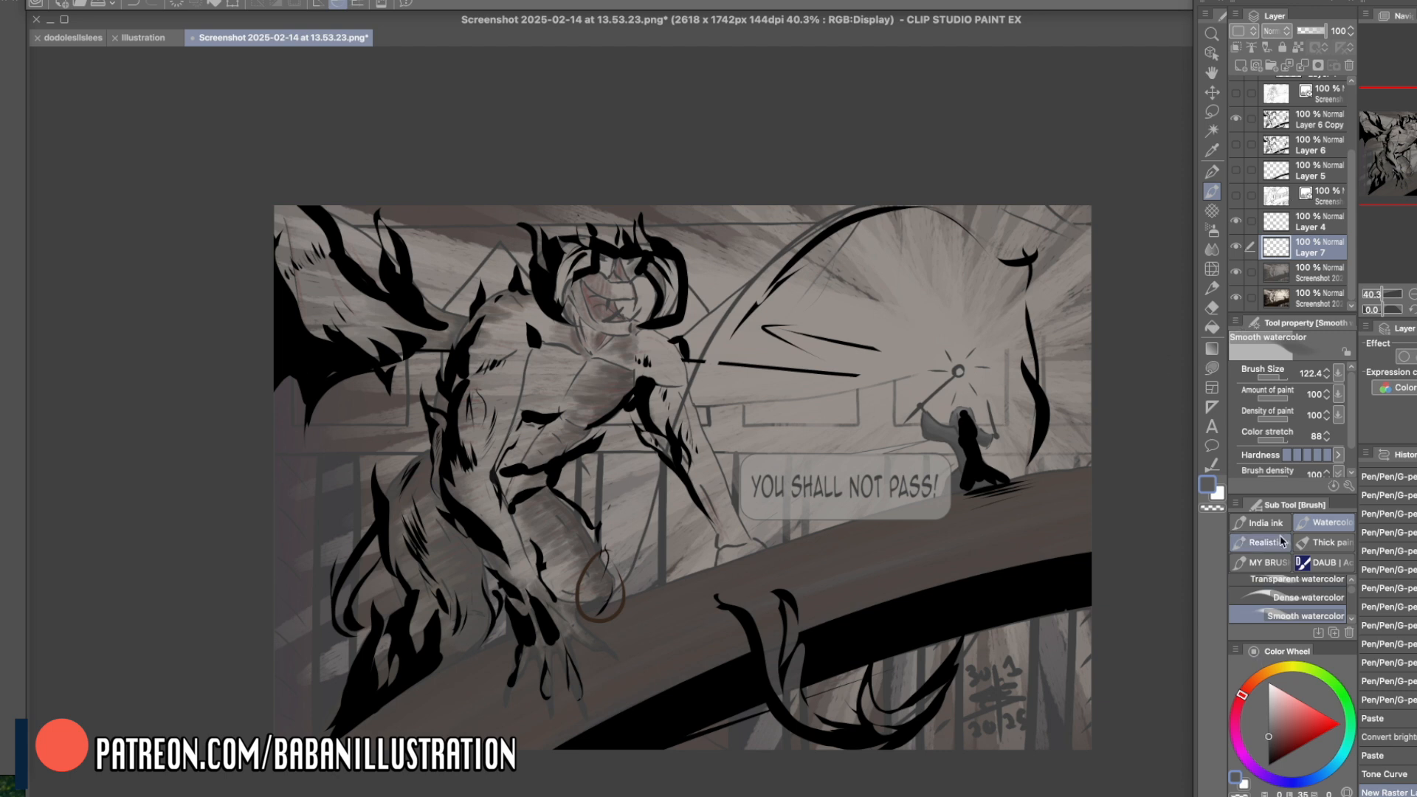
{"action": "left_click", "coordinate": [1218, 497]}
{"action": "left_click", "coordinate": [1282, 688]}
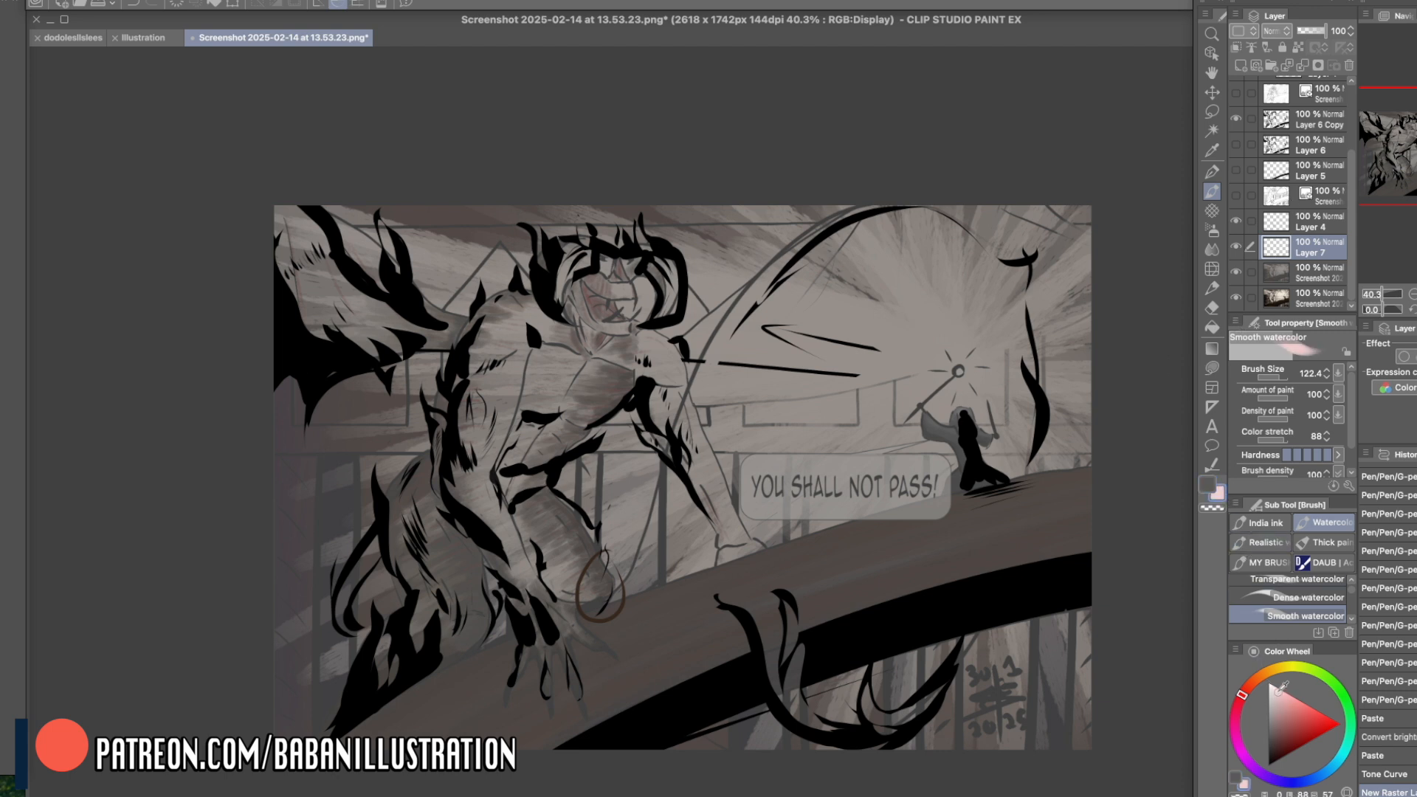
{"action": "left_click_drag", "start_coordinate": [957, 371], "coordinate": [964, 371]}
{"action": "left_click", "coordinate": [957, 369]}
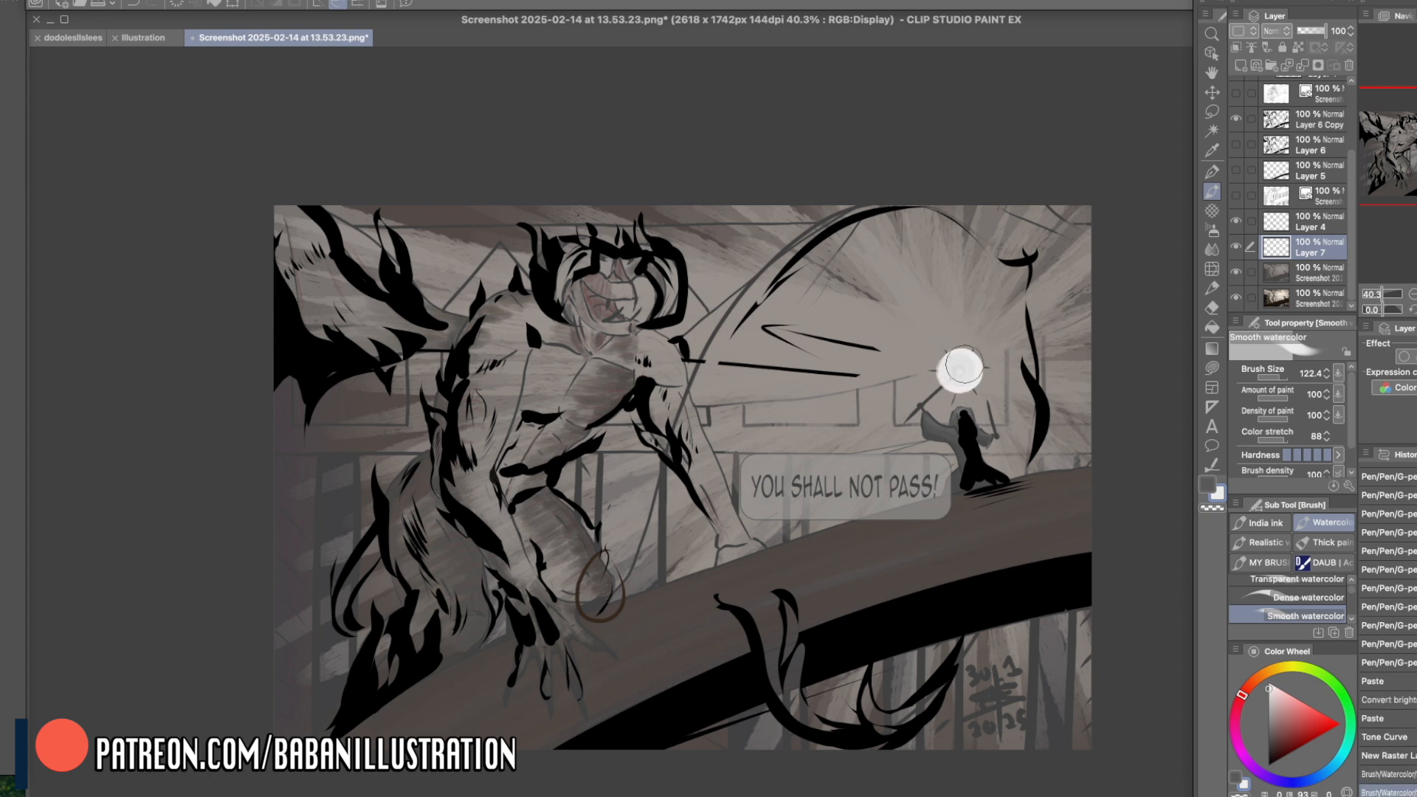
{"action": "left_click", "coordinate": [959, 369]}
- Build a soft white glow around the staff's tip with the Hard airbrush at size 341.2
{"action": "left_click", "coordinate": [1209, 231]}
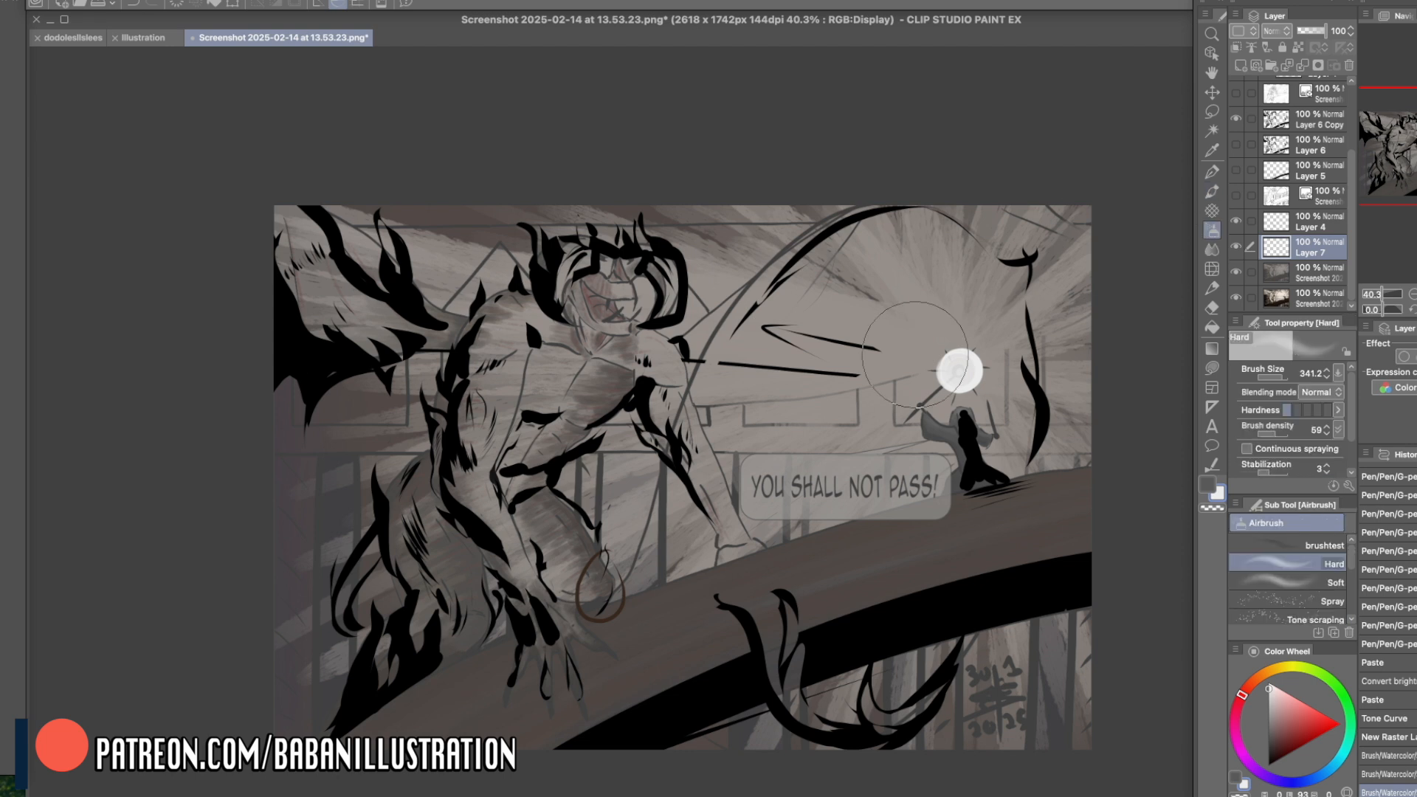
{"action": "left_click", "coordinate": [959, 367]}
{"action": "left_click", "coordinate": [958, 372]}
{"action": "left_click", "coordinate": [962, 356]}
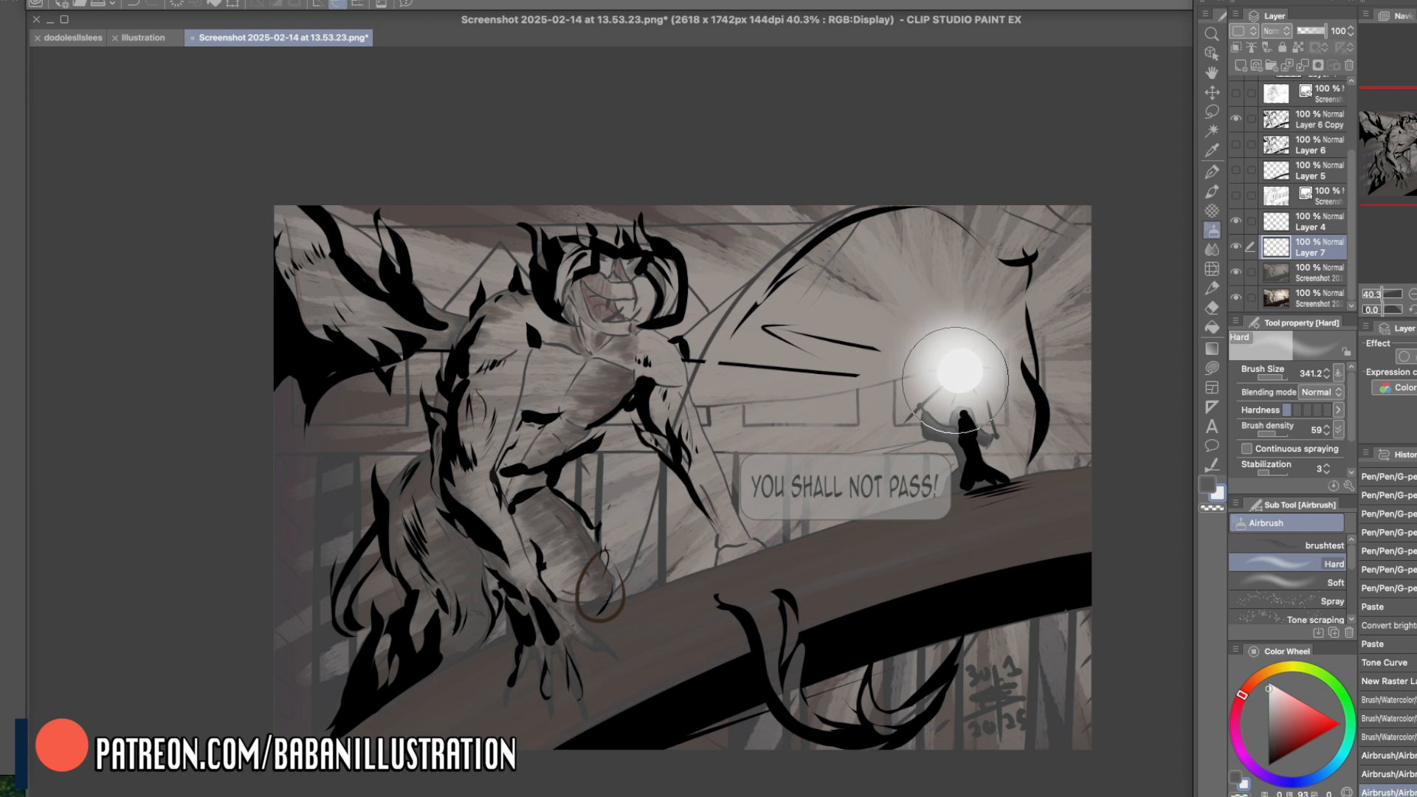
{"action": "left_click", "coordinate": [952, 360]}
{"action": "left_click", "coordinate": [961, 375]}
{"action": "left_click", "coordinate": [959, 370]}
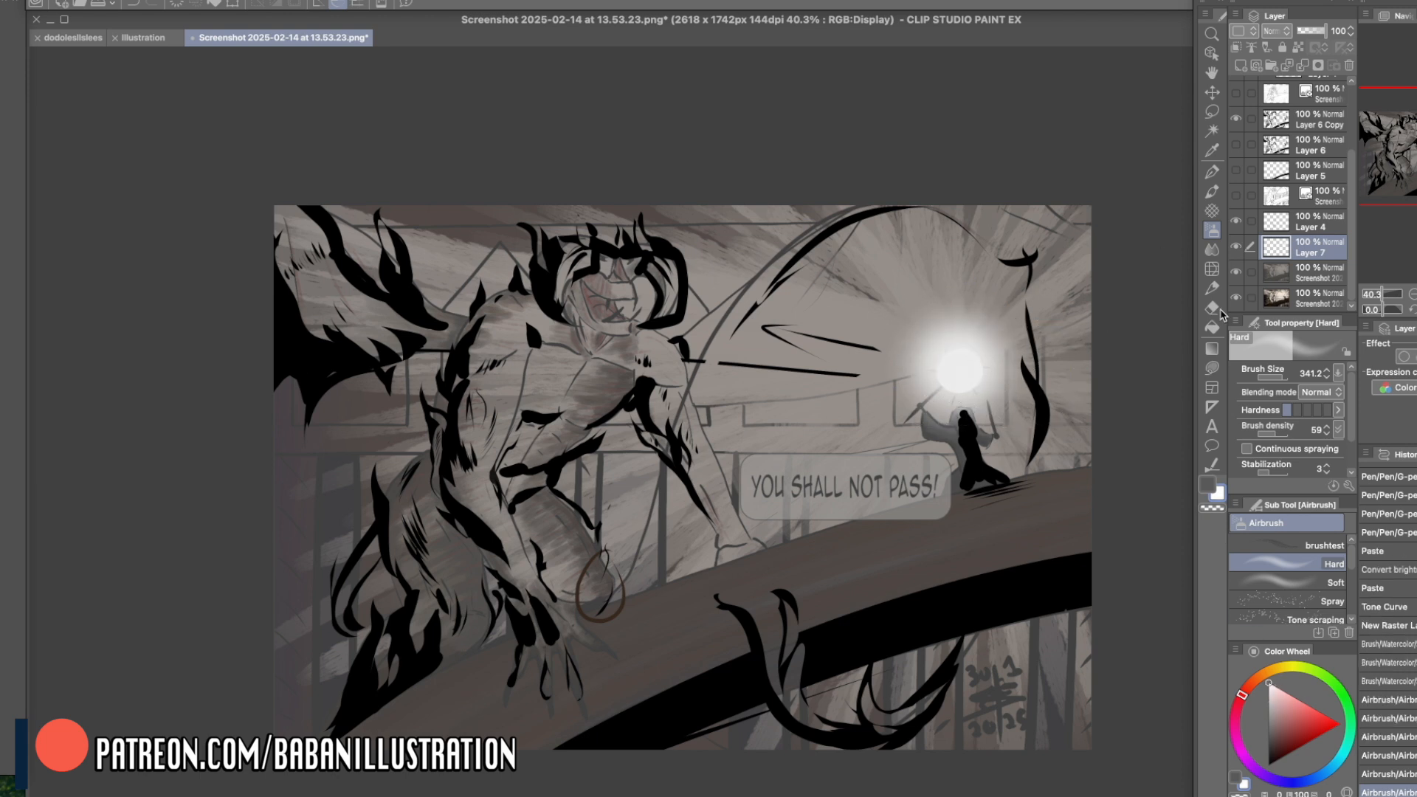
- Paint a crisp white core at the centre of the staff's glow with the G-pen
{"action": "left_click", "coordinate": [1212, 191]}
{"action": "mouse_move", "coordinate": [964, 374]}
{"action": "left_mouse_down"}
{"action": "mouse_move", "coordinate": [978, 363]}
{"action": "mouse_move", "coordinate": [955, 386]}
{"action": "left_mouse_up"}
{"action": "key", "text": "p"}
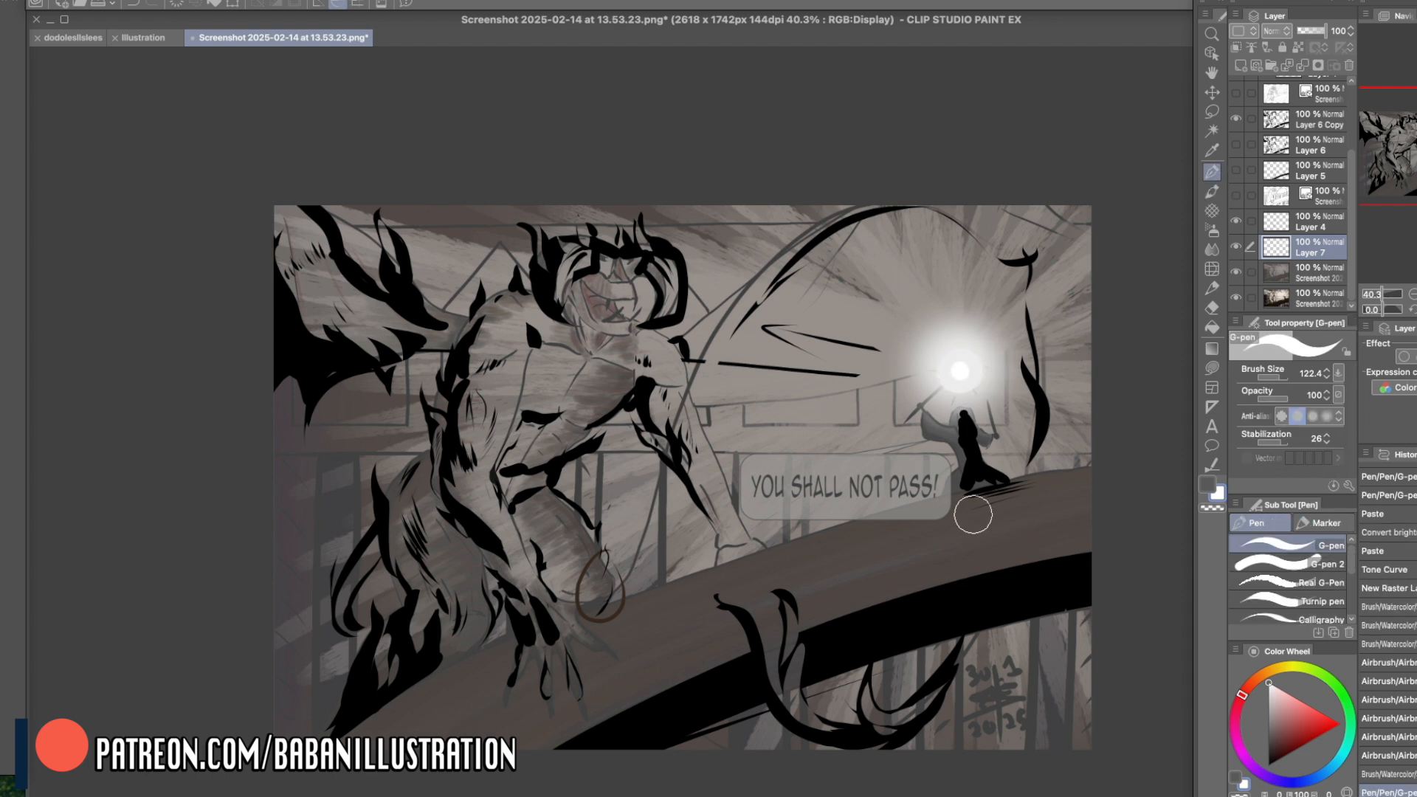
{"action": "key", "text": "ctrl+z"}
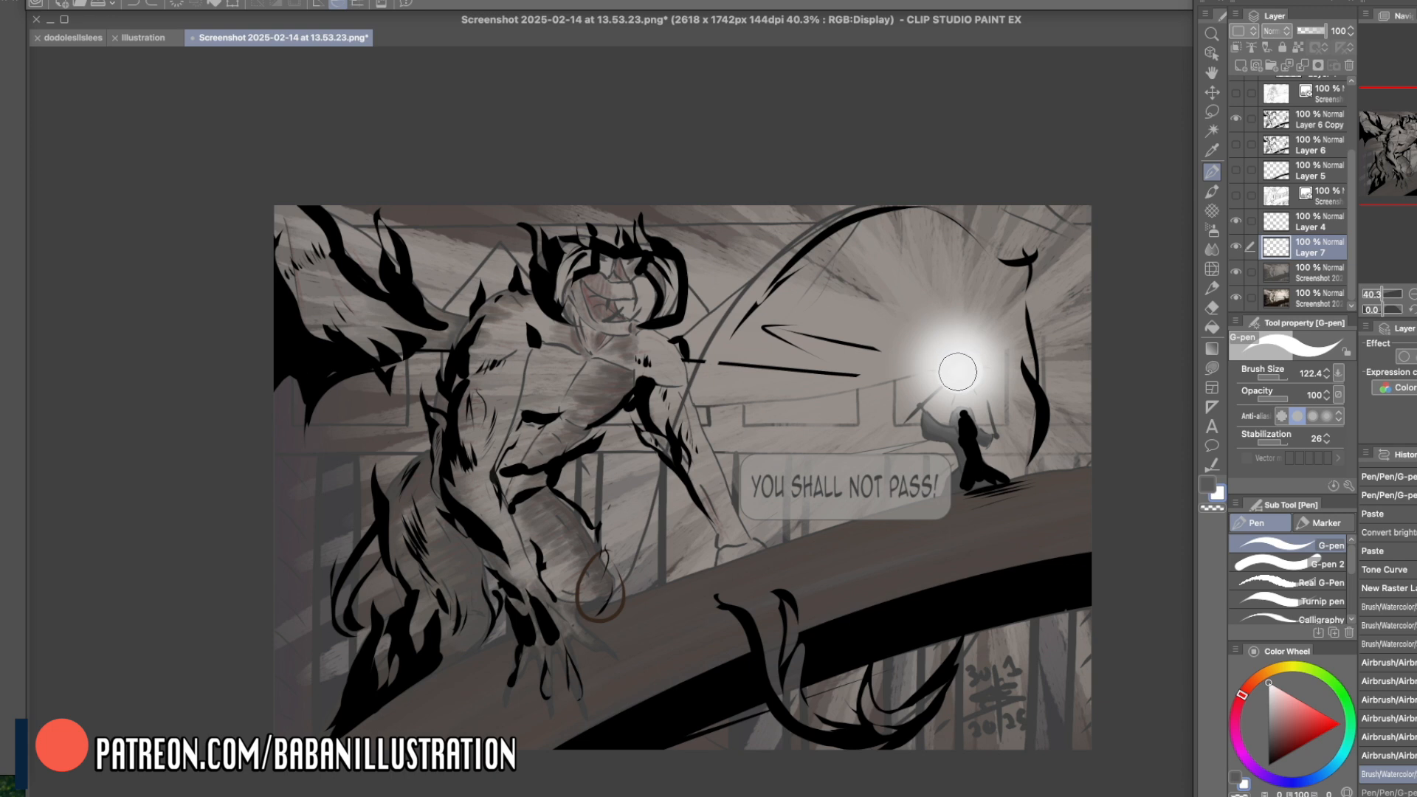
{"action": "key", "text": "ctrl+y"}
{"action": "left_click", "coordinate": [958, 372]}
{"action": "right_click", "coordinate": [989, 379]}
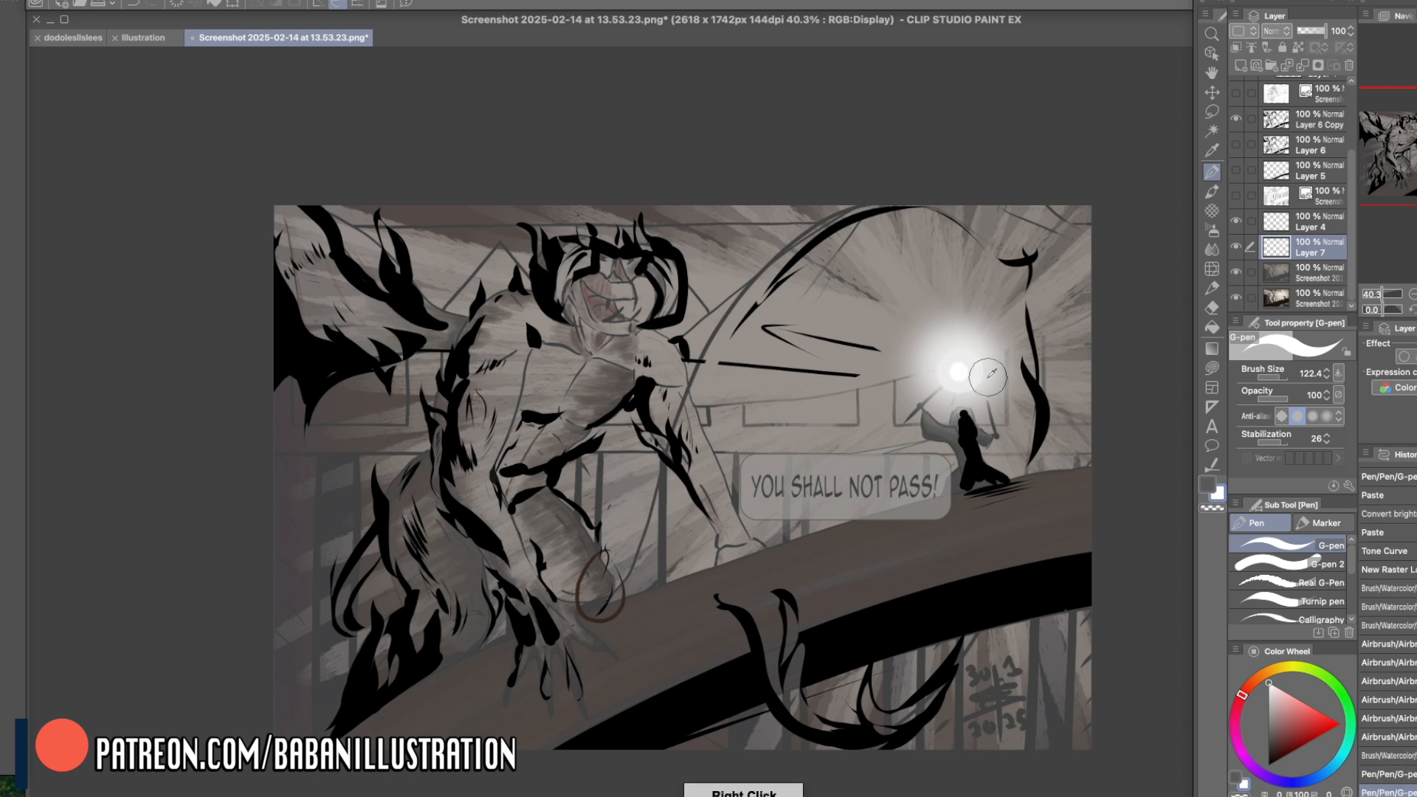
- Spread airbrushed white light from the staff across the dome and toward the creature, enlarging the brush to 724.3
{"action": "left_click", "coordinate": [1211, 231]}
{"action": "left_click_drag", "start_coordinate": [916, 344], "coordinate": [700, 288]}
{"action": "key", "text": "ctrl+z"}
{"action": "mouse_move", "coordinate": [928, 347]}
{"action": "left_mouse_down"}
{"action": "mouse_move", "coordinate": [847, 361]}
{"action": "mouse_move", "coordinate": [880, 313]}
{"action": "left_mouse_up"}
{"action": "left_click", "coordinate": [1284, 377]}
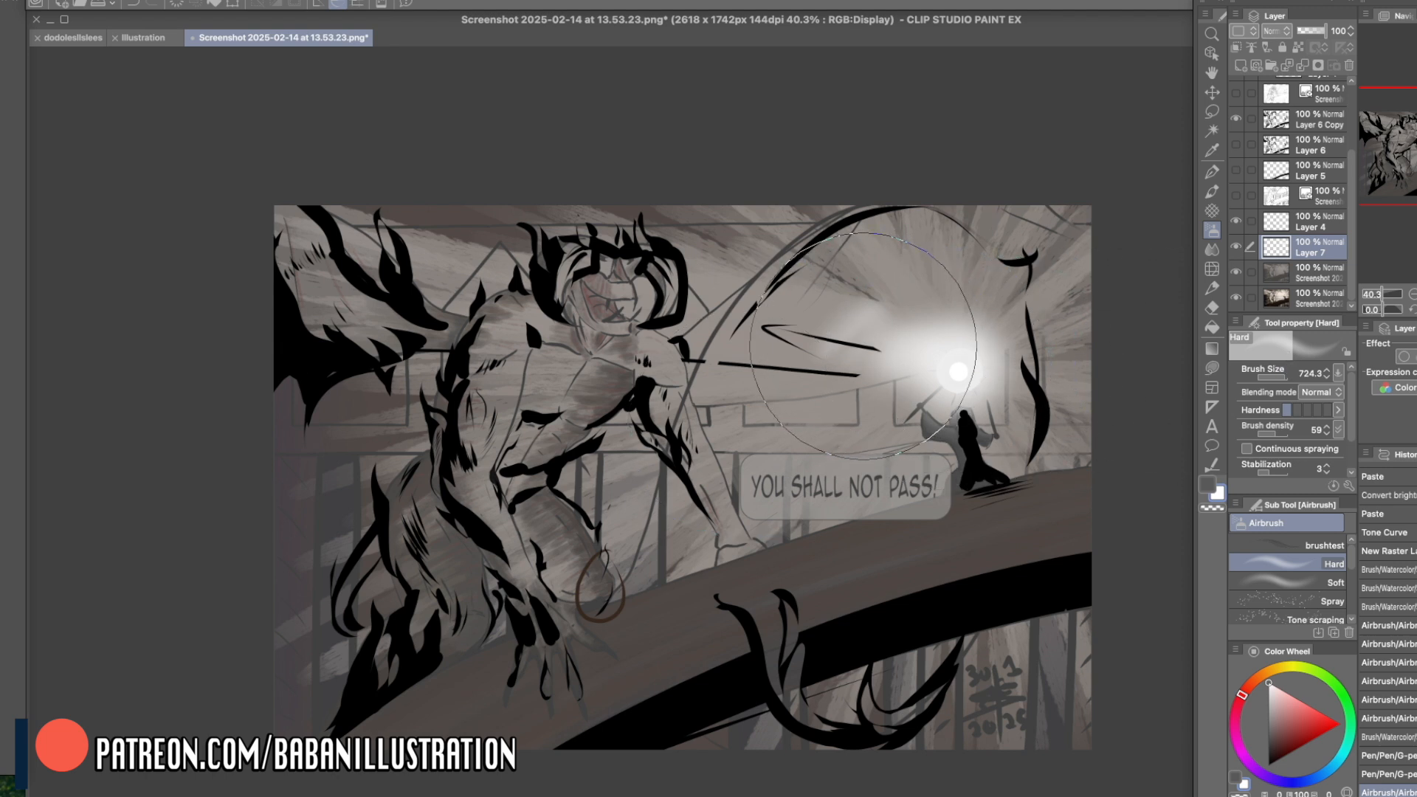
{"action": "mouse_move", "coordinate": [871, 353]}
{"action": "left_mouse_down"}
{"action": "mouse_move", "coordinate": [669, 312]}
{"action": "mouse_move", "coordinate": [781, 444]}
{"action": "mouse_move", "coordinate": [920, 394]}
{"action": "mouse_move", "coordinate": [817, 482]}
{"action": "mouse_move", "coordinate": [909, 411]}
{"action": "mouse_move", "coordinate": [839, 415]}
{"action": "mouse_move", "coordinate": [922, 261]}
{"action": "mouse_move", "coordinate": [977, 417]}
{"action": "left_mouse_up"}
{"action": "mouse_move", "coordinate": [885, 428]}
{"action": "left_mouse_down"}
{"action": "mouse_move", "coordinate": [943, 294]}
{"action": "mouse_move", "coordinate": [886, 352]}
{"action": "mouse_move", "coordinate": [833, 301]}
{"action": "left_mouse_up"}
{"action": "left_click_drag", "start_coordinate": [833, 301], "coordinate": [960, 371]}
{"action": "left_click_drag", "start_coordinate": [974, 257], "coordinate": [1019, 379]}
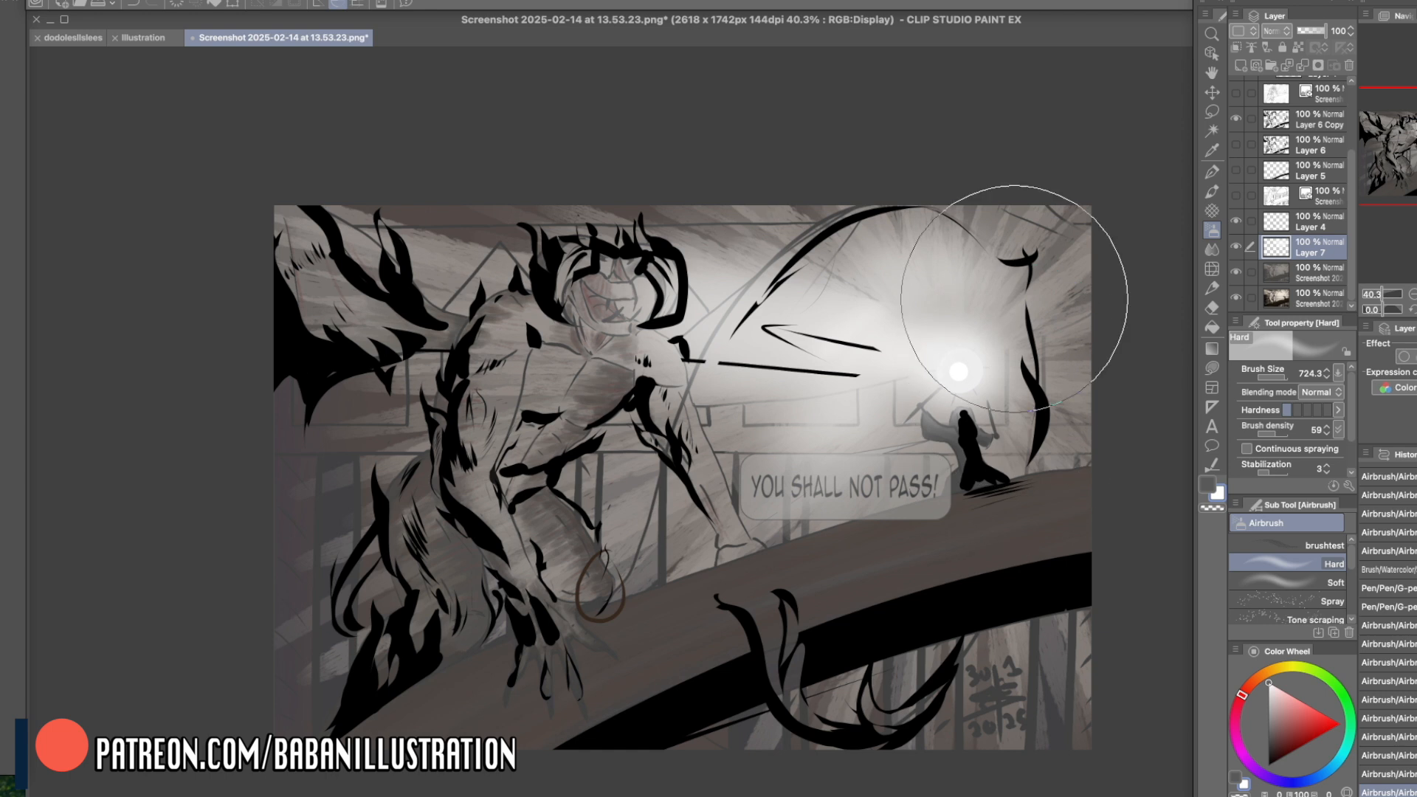
{"action": "mouse_move", "coordinate": [857, 398]}
{"action": "left_mouse_down"}
{"action": "mouse_move", "coordinate": [903, 445]}
{"action": "mouse_move", "coordinate": [895, 417]}
{"action": "left_mouse_up"}
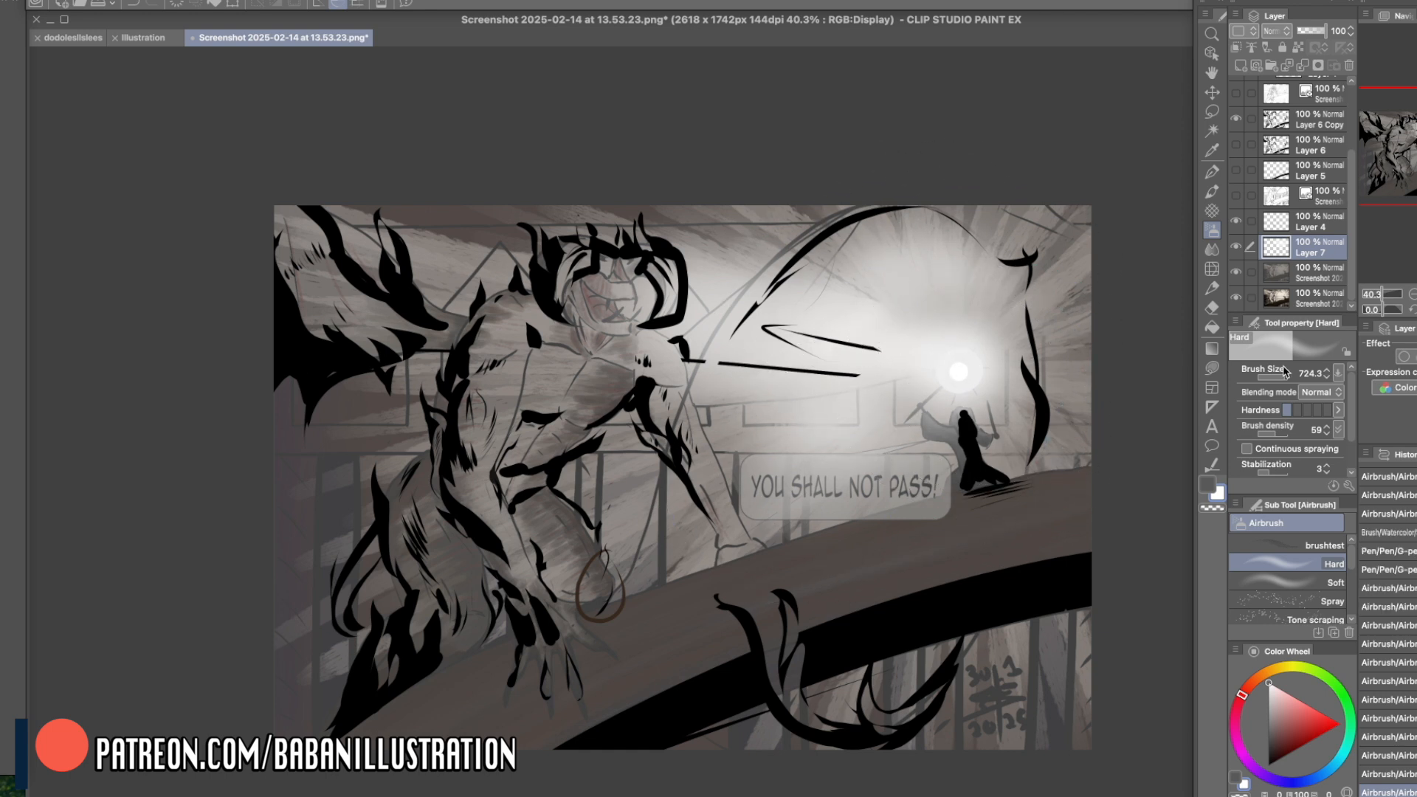
- Airbrush white light along the inside of the dome's curved outline, undoing and redoing the first strokes
{"action": "mouse_move", "coordinate": [858, 223]}
{"action": "left_mouse_down"}
{"action": "mouse_move", "coordinate": [710, 490]}
{"action": "mouse_move", "coordinate": [694, 427]}
{"action": "mouse_move", "coordinate": [670, 525]}
{"action": "left_mouse_up"}
{"action": "key", "text": "super+z"}
{"action": "key", "text": "super+z"}
{"action": "left_click_drag", "start_coordinate": [827, 242], "coordinate": [718, 413]}
{"action": "mouse_move", "coordinate": [788, 288]}
{"action": "left_mouse_down"}
{"action": "mouse_move", "coordinate": [949, 224]}
{"action": "mouse_move", "coordinate": [984, 289]}
{"action": "left_mouse_up"}
{"action": "left_click_drag", "start_coordinate": [861, 226], "coordinate": [1002, 358]}
{"action": "left_click_drag", "start_coordinate": [950, 230], "coordinate": [1001, 362]}
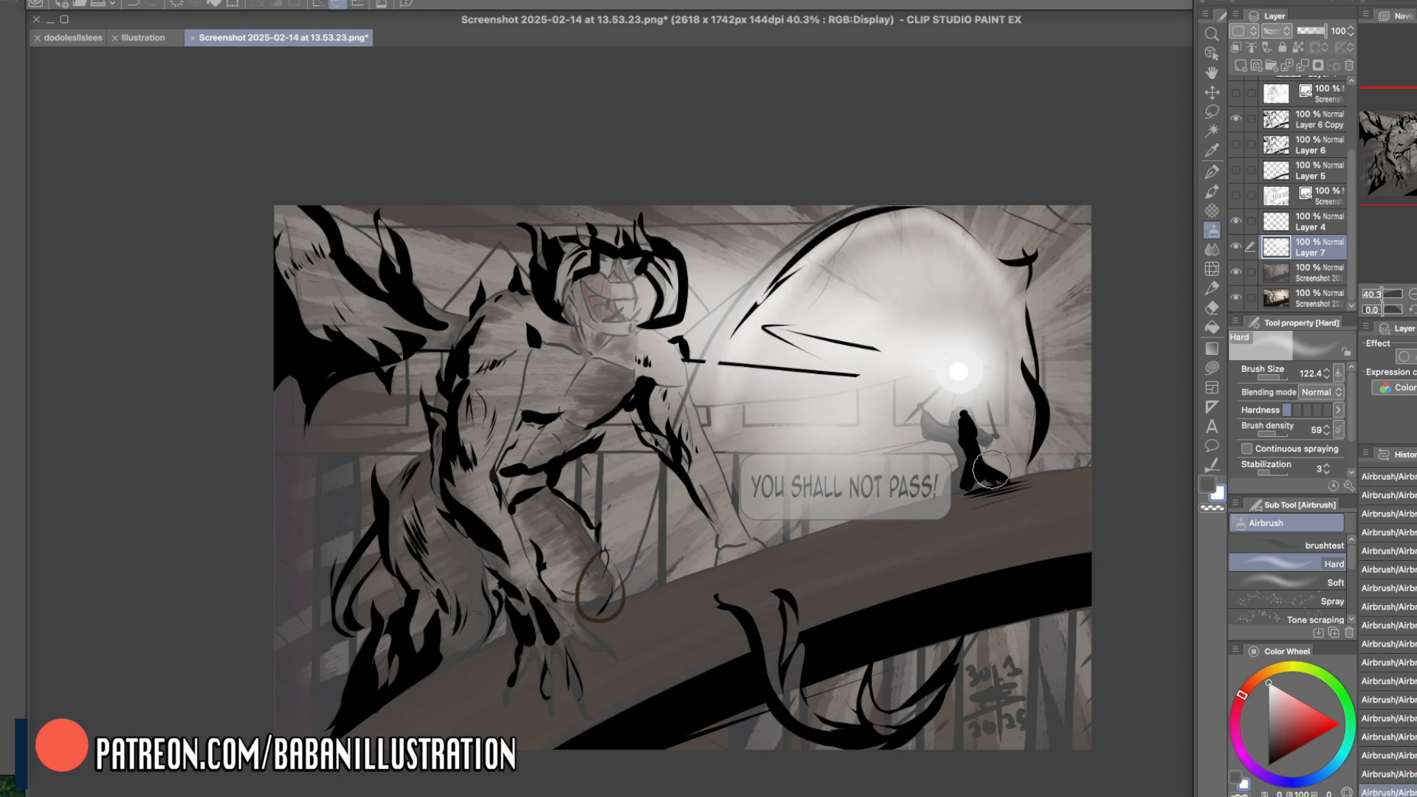
- Paint pale highlights along the curling tail below the bridge
{"action": "mouse_move", "coordinate": [780, 591]}
{"action": "left_mouse_down"}
{"action": "mouse_move", "coordinate": [771, 693]}
{"action": "mouse_move", "coordinate": [816, 644]}
{"action": "mouse_move", "coordinate": [812, 713]}
{"action": "left_mouse_up"}
{"action": "mouse_move", "coordinate": [797, 655]}
{"action": "left_mouse_down"}
{"action": "mouse_move", "coordinate": [848, 712]}
{"action": "mouse_move", "coordinate": [955, 636]}
{"action": "mouse_move", "coordinate": [889, 700]}
{"action": "left_mouse_up"}
{"action": "left_click_drag", "start_coordinate": [1015, 573], "coordinate": [997, 578]}
- Paint white G-pen highlights on the side of the small figure's cloak facing the creature
{"action": "key", "text": "p"}
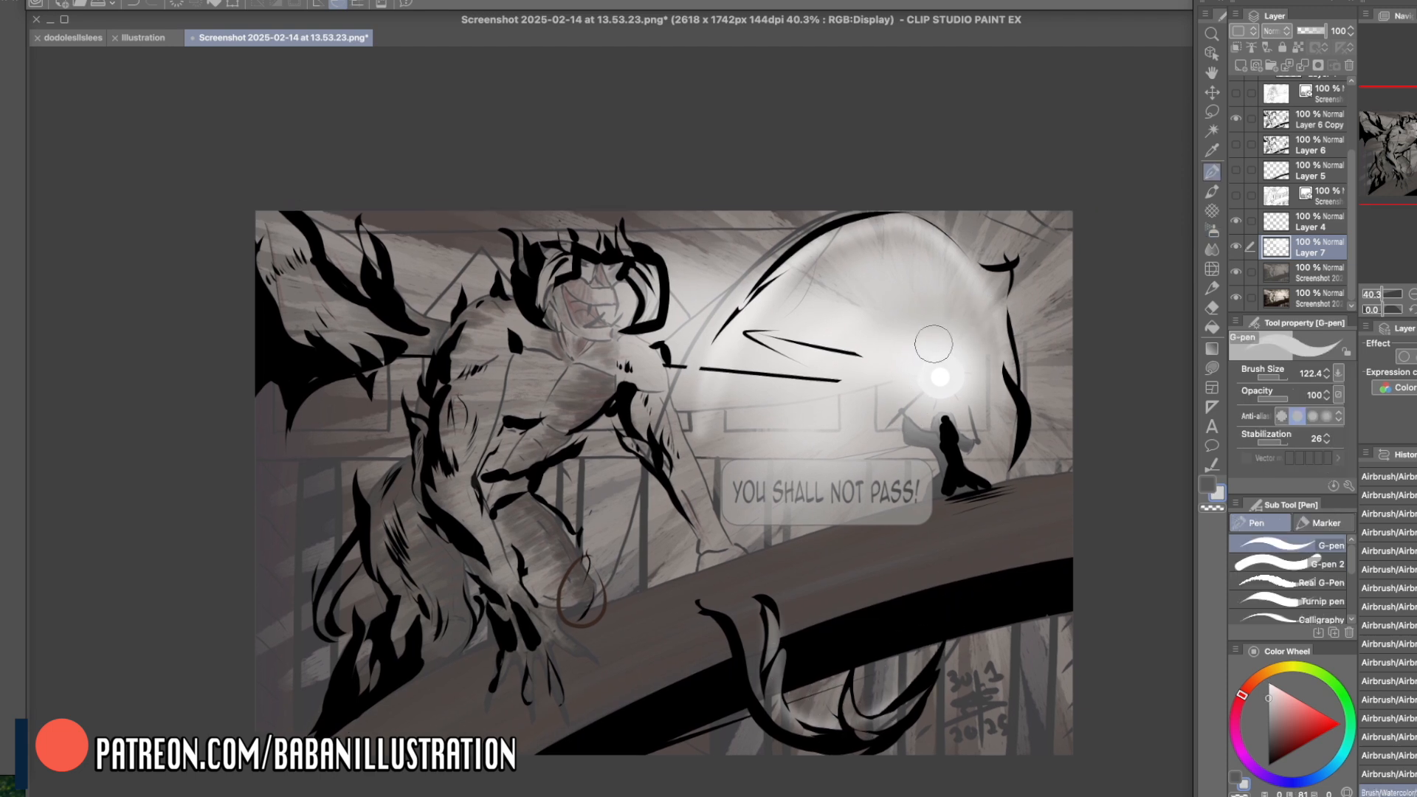
{"action": "left_click_drag", "start_coordinate": [932, 430], "coordinate": [946, 413]}
{"action": "mouse_move", "coordinate": [947, 412]}
{"action": "left_mouse_down"}
{"action": "mouse_move", "coordinate": [1000, 377]}
{"action": "mouse_move", "coordinate": [953, 327]}
{"action": "mouse_move", "coordinate": [927, 430]}
{"action": "mouse_move", "coordinate": [902, 413]}
{"action": "mouse_move", "coordinate": [933, 434]}
{"action": "left_mouse_up"}
{"action": "left_click", "coordinate": [985, 374], "text": "alt"}
{"action": "key", "text": "ctrl+z"}
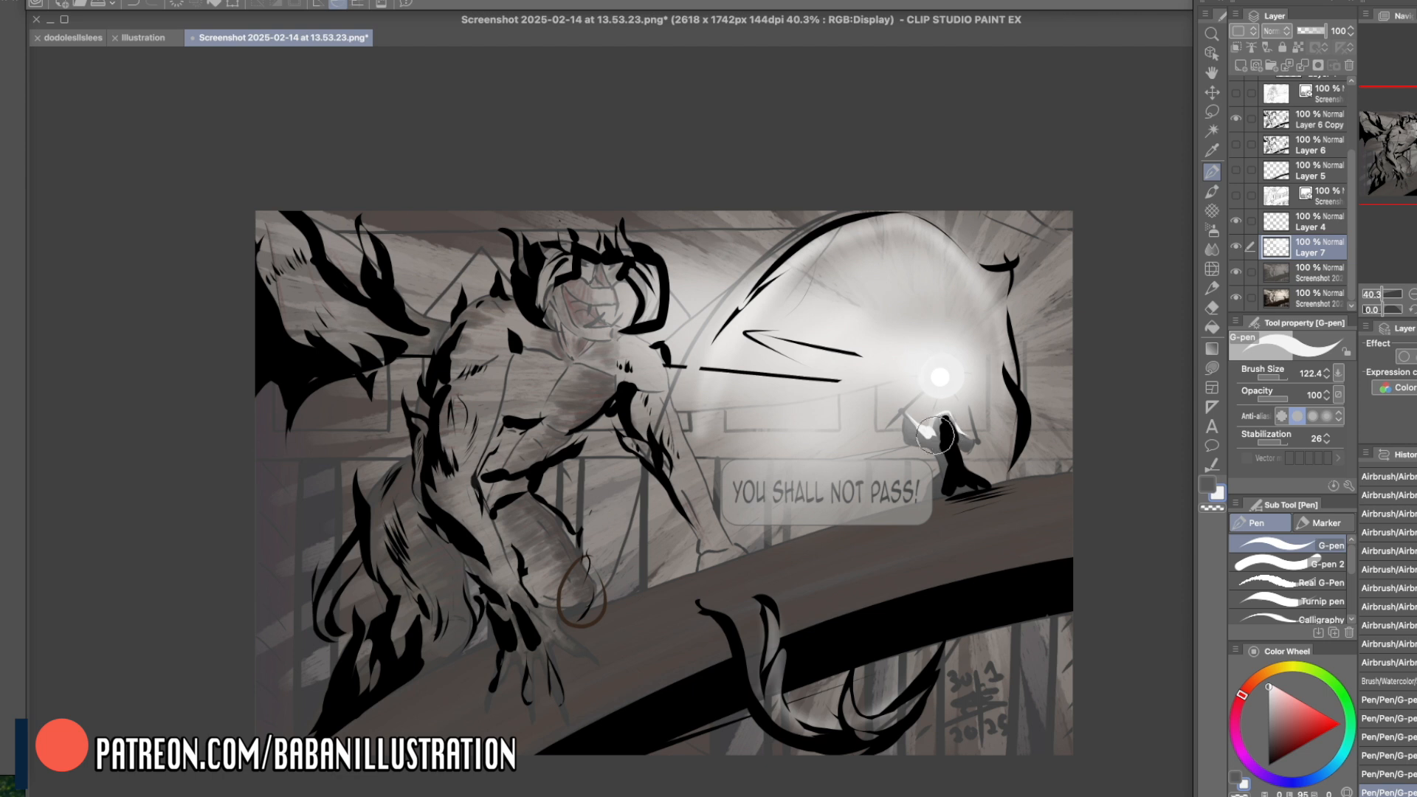
{"action": "mouse_move", "coordinate": [904, 417]}
{"action": "left_mouse_down"}
{"action": "mouse_move", "coordinate": [959, 442]}
{"action": "mouse_move", "coordinate": [929, 436]}
{"action": "left_mouse_up"}
{"action": "mouse_move", "coordinate": [927, 426]}
{"action": "left_mouse_down"}
{"action": "mouse_move", "coordinate": [947, 383]}
{"action": "mouse_move", "coordinate": [936, 436]}
{"action": "mouse_move", "coordinate": [904, 414]}
{"action": "mouse_move", "coordinate": [937, 436]}
{"action": "mouse_move", "coordinate": [942, 412]}
{"action": "mouse_move", "coordinate": [966, 427]}
{"action": "mouse_move", "coordinate": [955, 422]}
{"action": "mouse_move", "coordinate": [953, 457]}
{"action": "mouse_move", "coordinate": [929, 444]}
{"action": "mouse_move", "coordinate": [960, 500]}
{"action": "mouse_move", "coordinate": [934, 450]}
{"action": "mouse_move", "coordinate": [952, 500]}
{"action": "mouse_move", "coordinate": [936, 451]}
{"action": "mouse_move", "coordinate": [942, 472]}
{"action": "mouse_move", "coordinate": [919, 497]}
{"action": "mouse_move", "coordinate": [1011, 374]}
{"action": "mouse_move", "coordinate": [919, 507]}
{"action": "mouse_move", "coordinate": [981, 474]}
{"action": "left_mouse_up"}
- Undo the latest cloak strokes and rework the white edge on the small figure's trailing sleeve
{"action": "scroll", "coordinate": [996, 468], "scroll_direction": "left", "scroll_amount": 1}
{"action": "key", "text": "super+z"}
{"action": "key", "text": "super+z"}
{"action": "key", "text": "super+z"}
{"action": "key", "text": "super+z"}
{"action": "left_click_drag", "start_coordinate": [971, 411], "coordinate": [979, 441]}
- Paint white light on the creature's chest and down its foreground arm with Smooth watercolor at size 157.8
{"action": "key", "text": "super+z"}
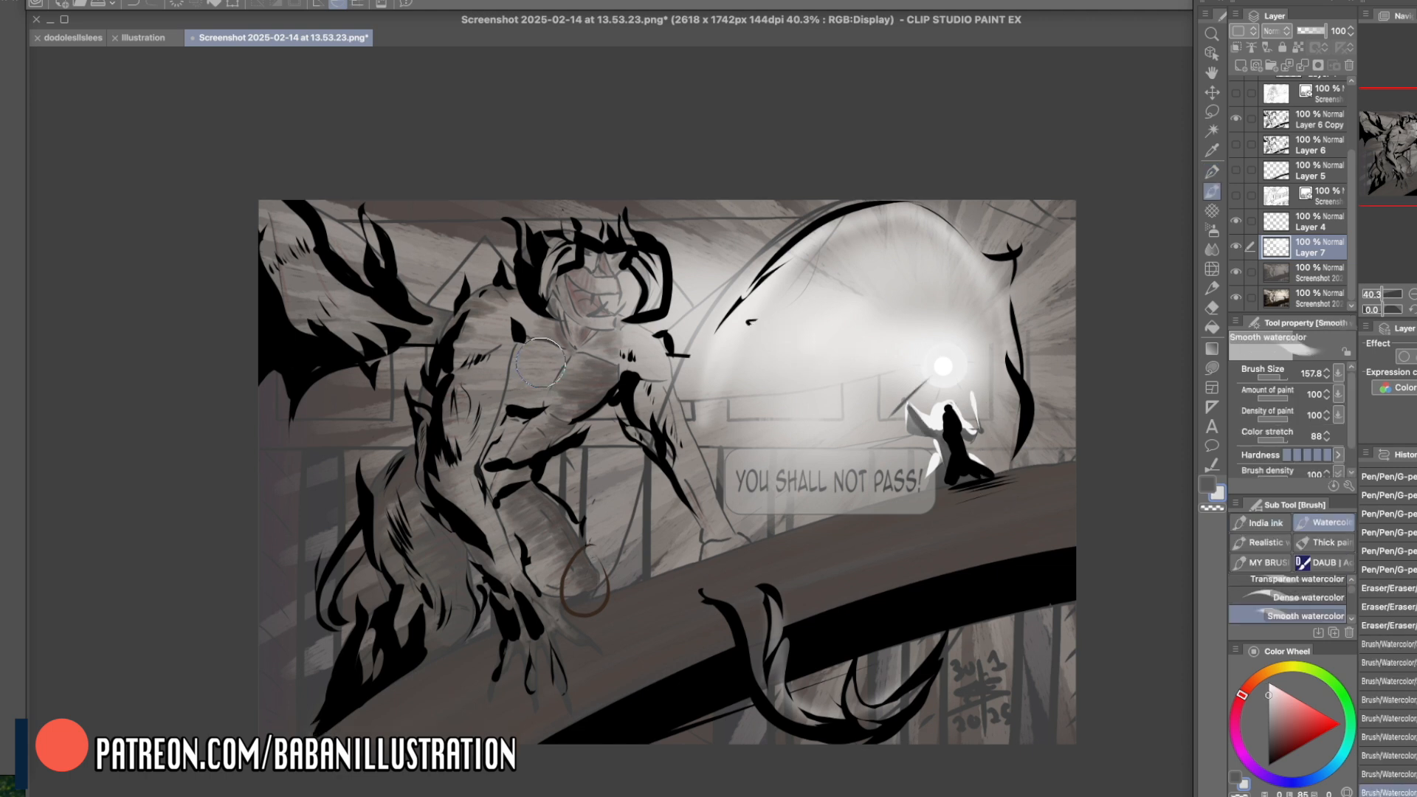
{"action": "mouse_move", "coordinate": [540, 362]}
{"action": "left_mouse_down"}
{"action": "mouse_move", "coordinate": [534, 379]}
{"action": "mouse_move", "coordinate": [535, 364]}
{"action": "mouse_move", "coordinate": [565, 399]}
{"action": "mouse_move", "coordinate": [592, 377]}
{"action": "left_mouse_up"}
{"action": "key", "text": "super+z"}
{"action": "key", "text": "super+z"}
{"action": "key", "text": "c"}
{"action": "mouse_move", "coordinate": [581, 349]}
{"action": "left_mouse_down"}
{"action": "mouse_move", "coordinate": [551, 345]}
{"action": "mouse_move", "coordinate": [640, 343]}
{"action": "mouse_move", "coordinate": [516, 361]}
{"action": "mouse_move", "coordinate": [560, 368]}
{"action": "mouse_move", "coordinate": [538, 361]}
{"action": "mouse_move", "coordinate": [531, 384]}
{"action": "mouse_move", "coordinate": [518, 362]}
{"action": "mouse_move", "coordinate": [496, 368]}
{"action": "mouse_move", "coordinate": [451, 500]}
{"action": "left_mouse_up"}
{"action": "key", "text": "c"}
{"action": "mouse_move", "coordinate": [484, 369]}
{"action": "left_mouse_down"}
{"action": "mouse_move", "coordinate": [476, 501]}
{"action": "mouse_move", "coordinate": [487, 388]}
{"action": "mouse_move", "coordinate": [468, 435]}
{"action": "mouse_move", "coordinate": [507, 561]}
{"action": "left_mouse_up"}
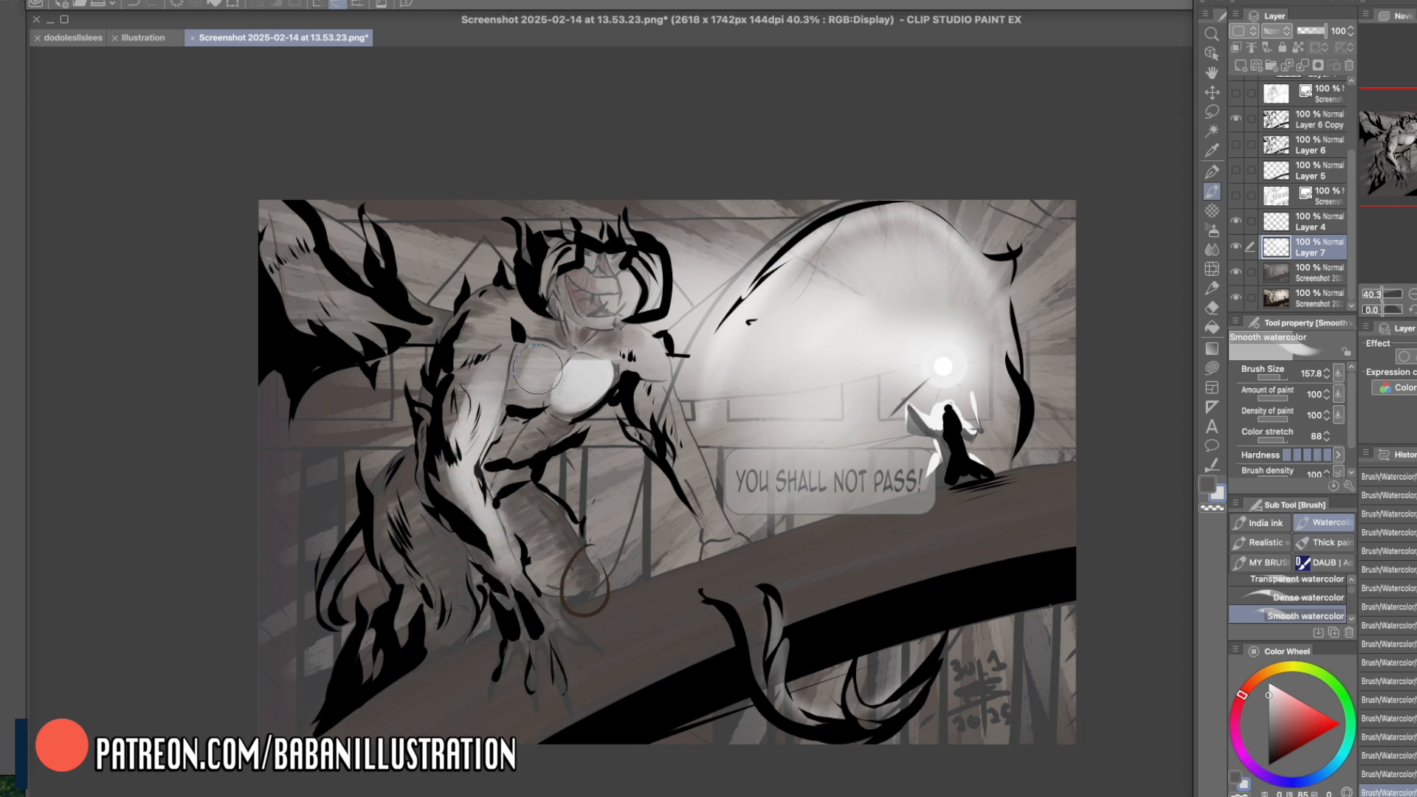
- Lighten the front plane of the creature's face, then its foreground pectoral and shoulder
{"action": "mouse_move", "coordinate": [607, 282]}
{"action": "left_mouse_down"}
{"action": "mouse_move", "coordinate": [597, 312]}
{"action": "mouse_move", "coordinate": [598, 270]}
{"action": "mouse_move", "coordinate": [559, 278]}
{"action": "left_mouse_up"}
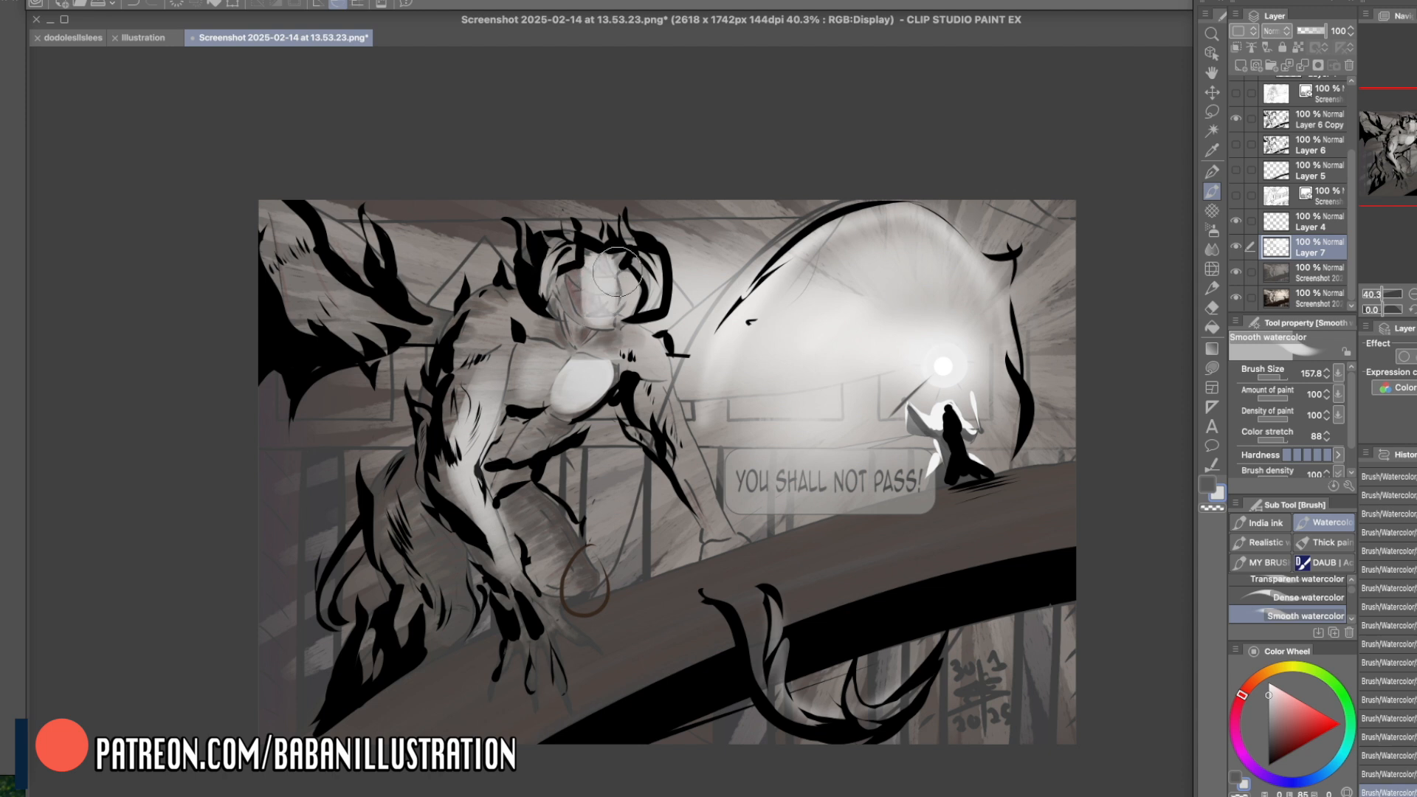
{"action": "mouse_move", "coordinate": [550, 362]}
{"action": "left_mouse_down"}
{"action": "mouse_move", "coordinate": [509, 400]}
{"action": "mouse_move", "coordinate": [543, 369]}
{"action": "mouse_move", "coordinate": [523, 317]}
{"action": "mouse_move", "coordinate": [486, 347]}
{"action": "mouse_move", "coordinate": [549, 292]}
{"action": "mouse_move", "coordinate": [473, 351]}
{"action": "mouse_move", "coordinate": [457, 333]}
{"action": "mouse_move", "coordinate": [507, 290]}
{"action": "mouse_move", "coordinate": [465, 335]}
{"action": "left_mouse_up"}
{"action": "key", "text": "c"}
{"action": "key", "text": "c"}
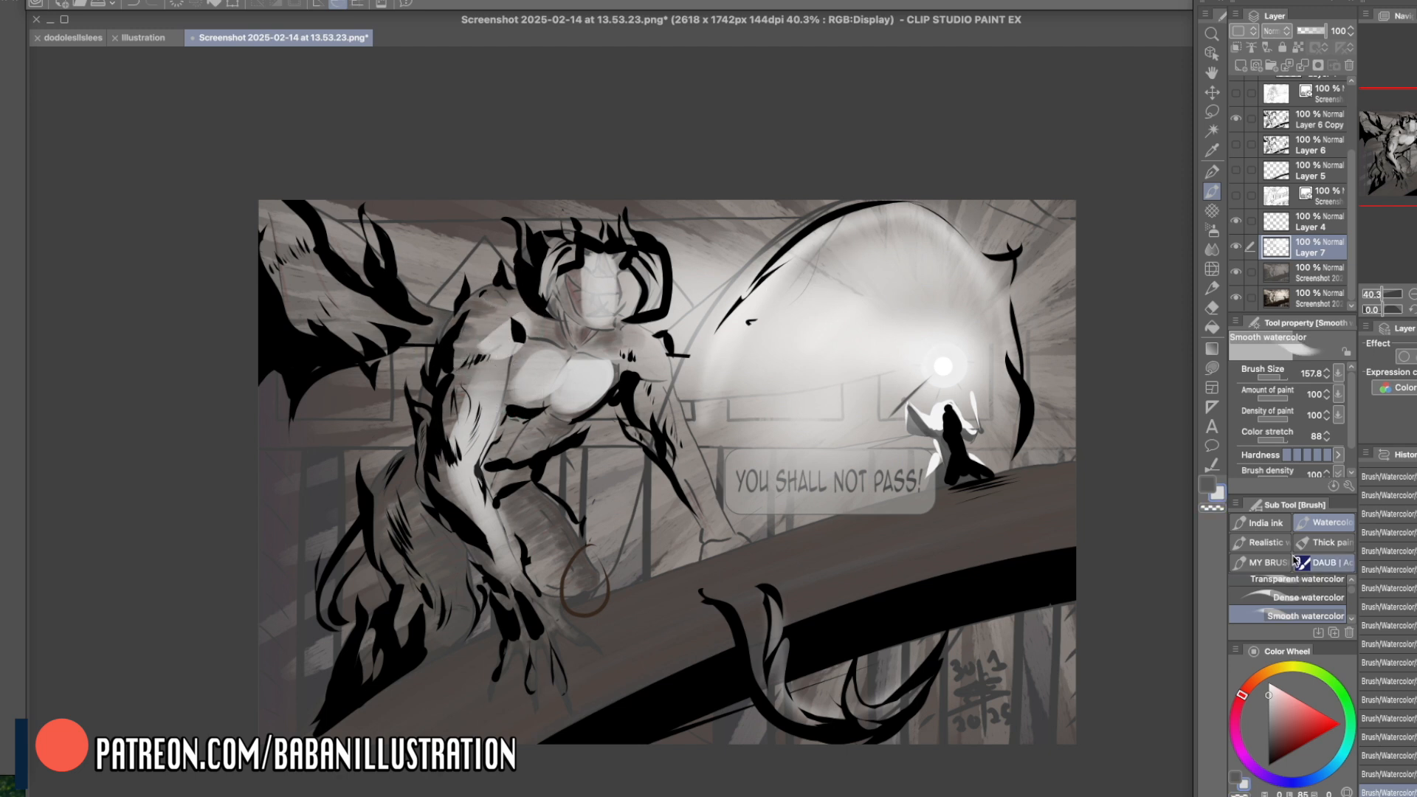
- Add thin light accents to the wing's spike and the outer edge of the foreground arm with Dense watercolor at size 73.7
{"action": "left_click", "coordinate": [1309, 597]}
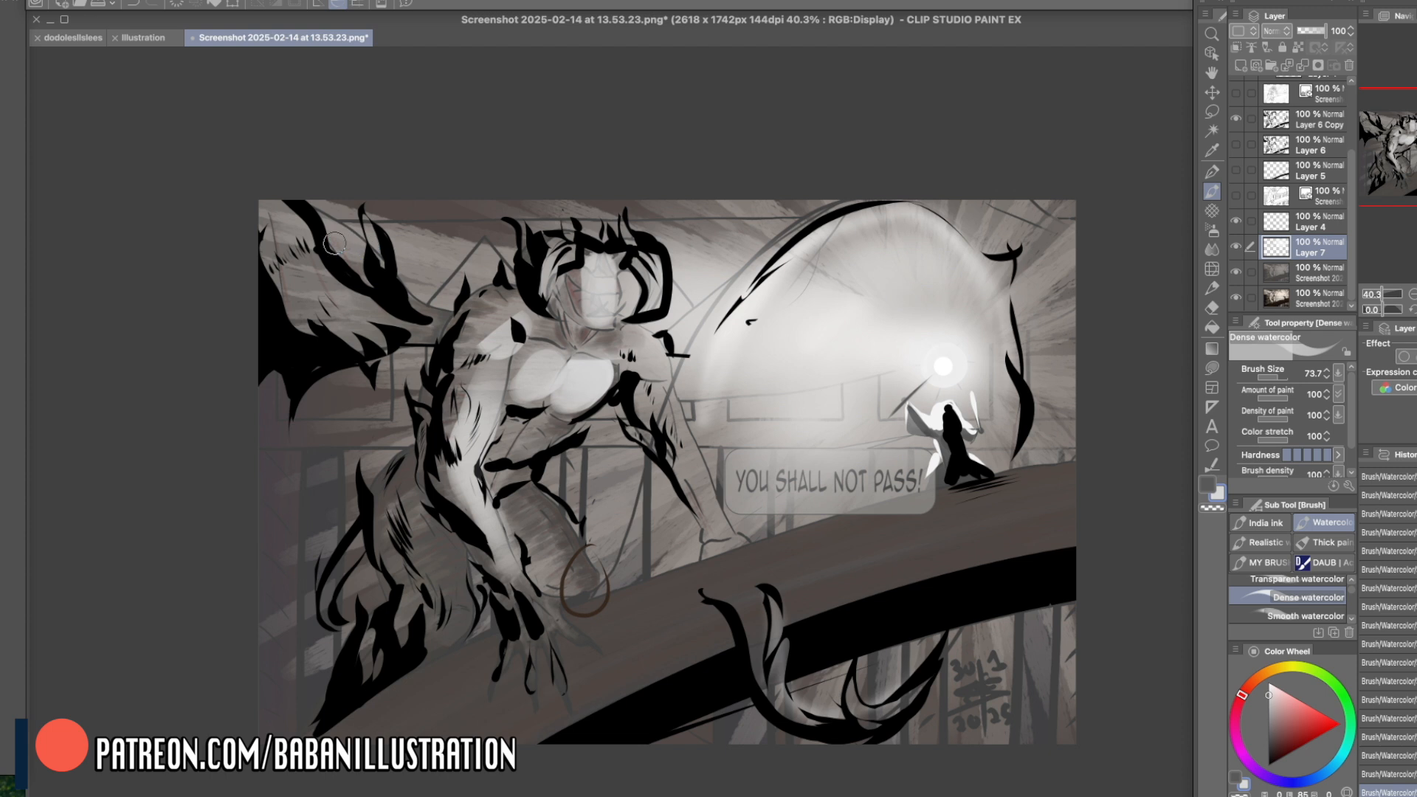
{"action": "left_click_drag", "start_coordinate": [367, 217], "coordinate": [401, 256]}
{"action": "mouse_move", "coordinate": [412, 406]}
{"action": "left_mouse_down"}
{"action": "mouse_move", "coordinate": [426, 420]}
{"action": "mouse_move", "coordinate": [419, 476]}
{"action": "left_mouse_up"}
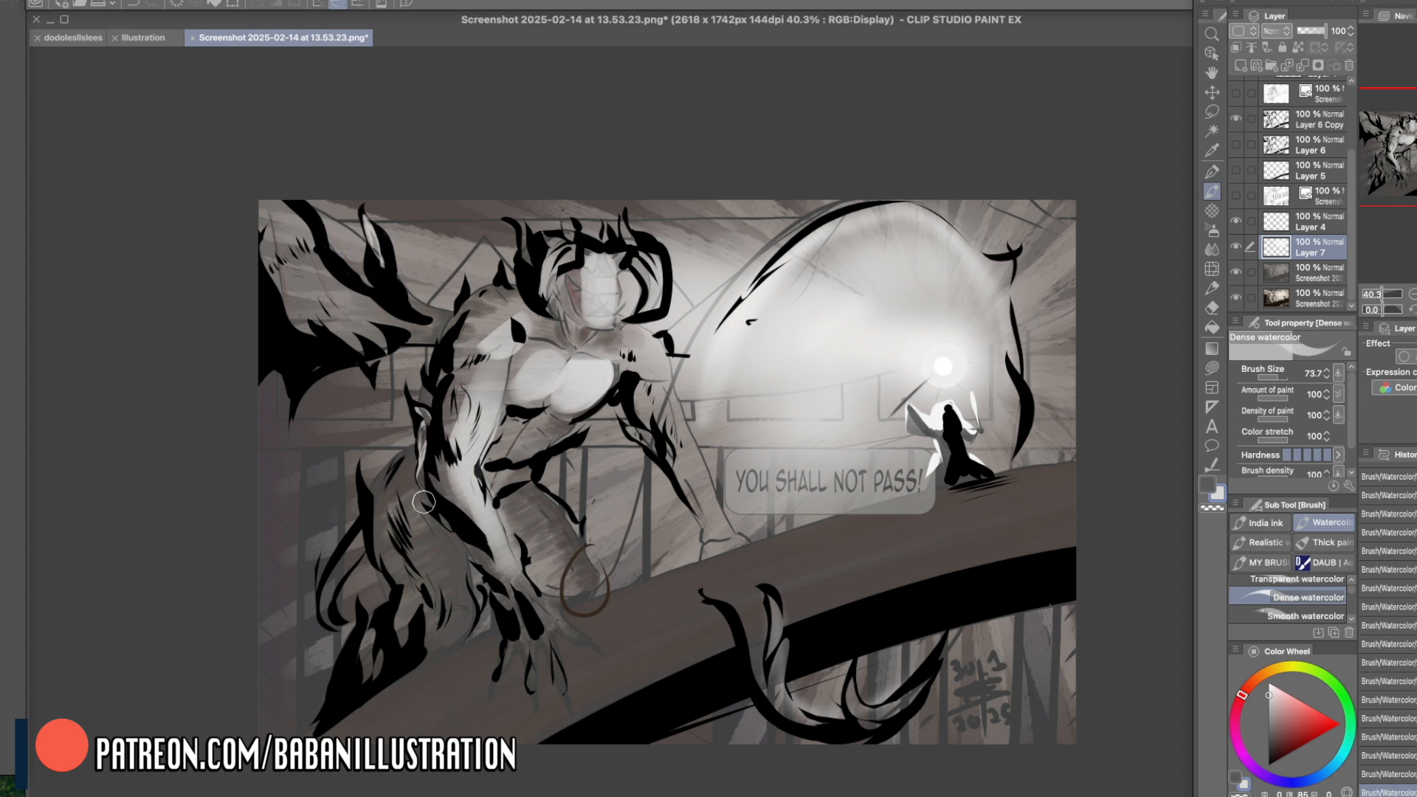
- Add light accents along the creature's back, shoulder spikes and the spiky shapes on its rear flank with Dense watercolor at size 73.7
{"action": "left_click_drag", "start_coordinate": [439, 353], "coordinate": [470, 290]}
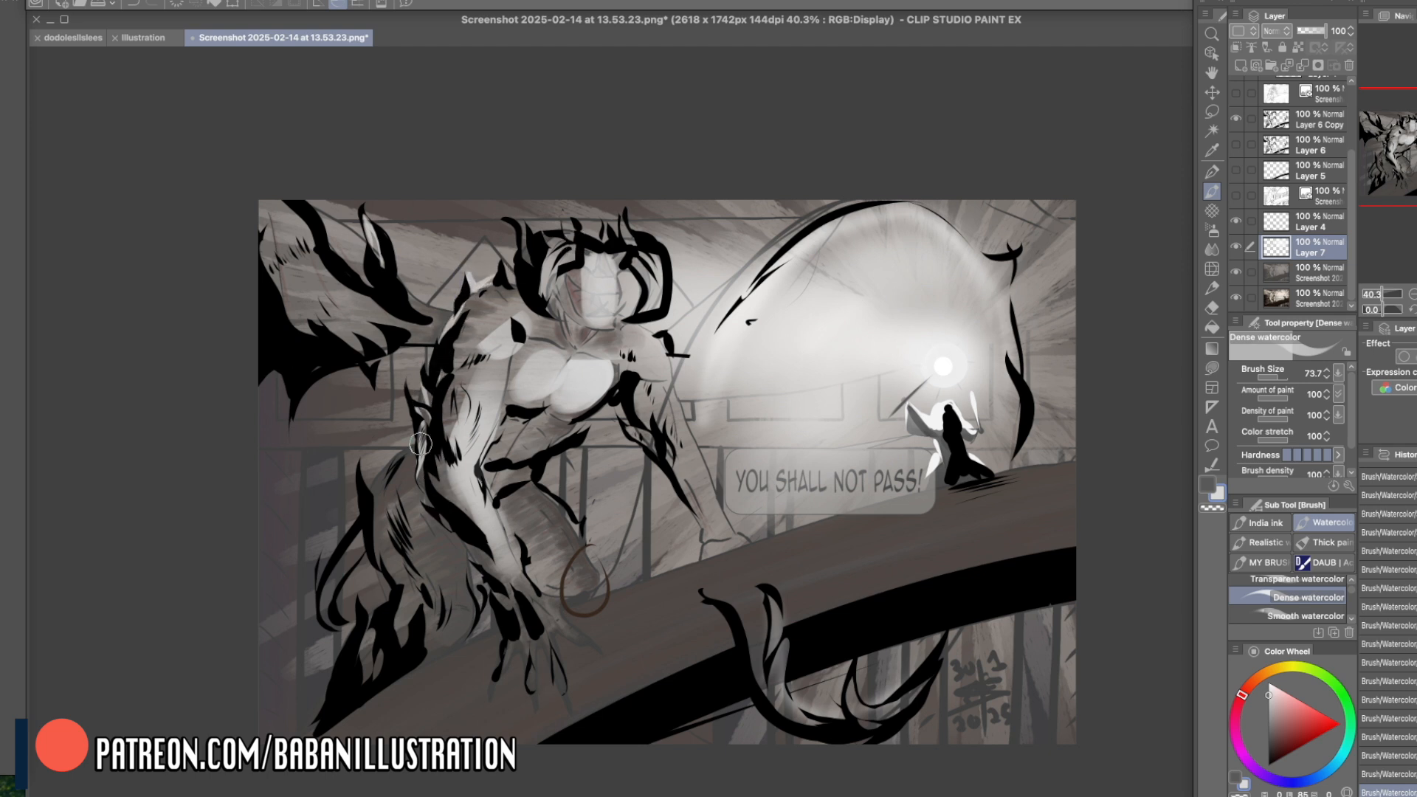
{"action": "mouse_move", "coordinate": [366, 464]}
{"action": "left_mouse_down"}
{"action": "mouse_move", "coordinate": [395, 456]}
{"action": "mouse_move", "coordinate": [375, 490]}
{"action": "left_mouse_up"}
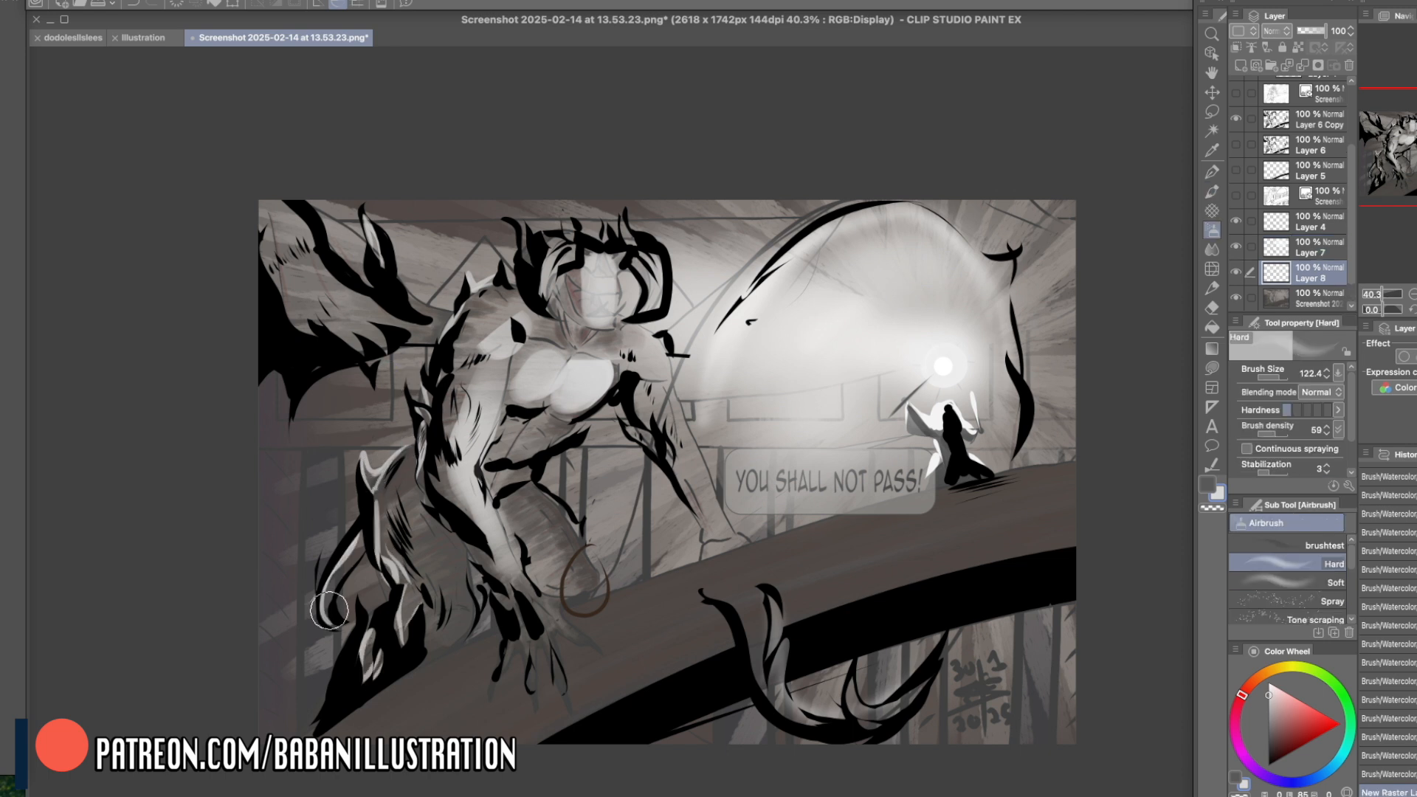
{"action": "mouse_move", "coordinate": [330, 611]}
{"action": "left_mouse_down"}
{"action": "mouse_move", "coordinate": [368, 476]}
{"action": "mouse_move", "coordinate": [423, 386]}
{"action": "left_mouse_up"}
{"action": "mouse_move", "coordinate": [388, 464]}
{"action": "left_mouse_down"}
{"action": "mouse_move", "coordinate": [426, 386]}
{"action": "mouse_move", "coordinate": [428, 404]}
{"action": "left_mouse_up"}
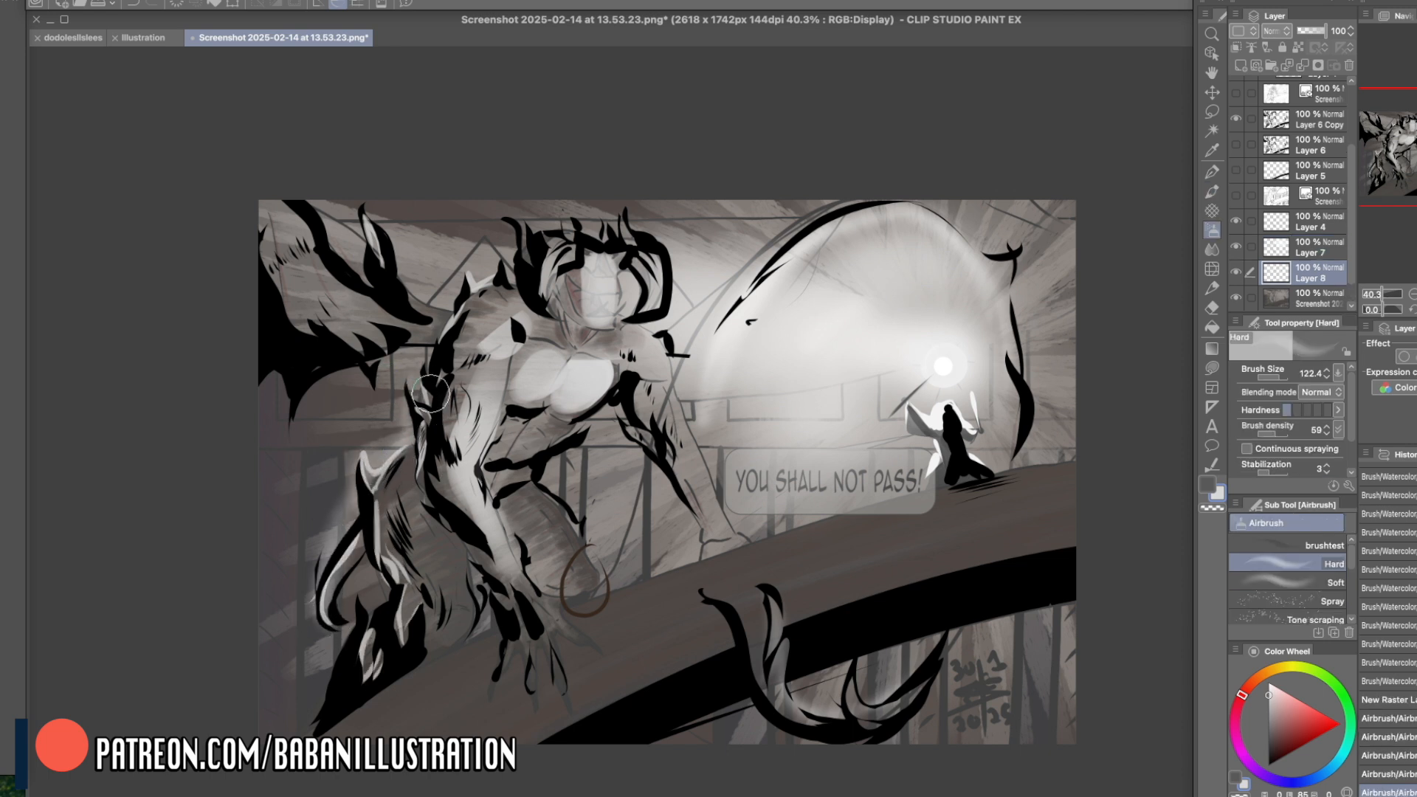
- Paint a soft light glow behind the creature's head, back, rear flank and wing on Layer 8 with the Hard airbrush at size 435.8
{"action": "left_click_drag", "start_coordinate": [1283, 377], "coordinate": [1284, 377]}
{"action": "mouse_move", "coordinate": [584, 236]}
{"action": "left_mouse_down"}
{"action": "mouse_move", "coordinate": [647, 258]}
{"action": "mouse_move", "coordinate": [660, 284]}
{"action": "left_mouse_up"}
{"action": "mouse_move", "coordinate": [408, 375]}
{"action": "left_mouse_down"}
{"action": "mouse_move", "coordinate": [342, 502]}
{"action": "mouse_move", "coordinate": [357, 636]}
{"action": "mouse_move", "coordinate": [309, 679]}
{"action": "left_mouse_up"}
{"action": "mouse_move", "coordinate": [467, 627]}
{"action": "left_mouse_down"}
{"action": "mouse_move", "coordinate": [530, 597]}
{"action": "mouse_move", "coordinate": [489, 628]}
{"action": "left_mouse_up"}
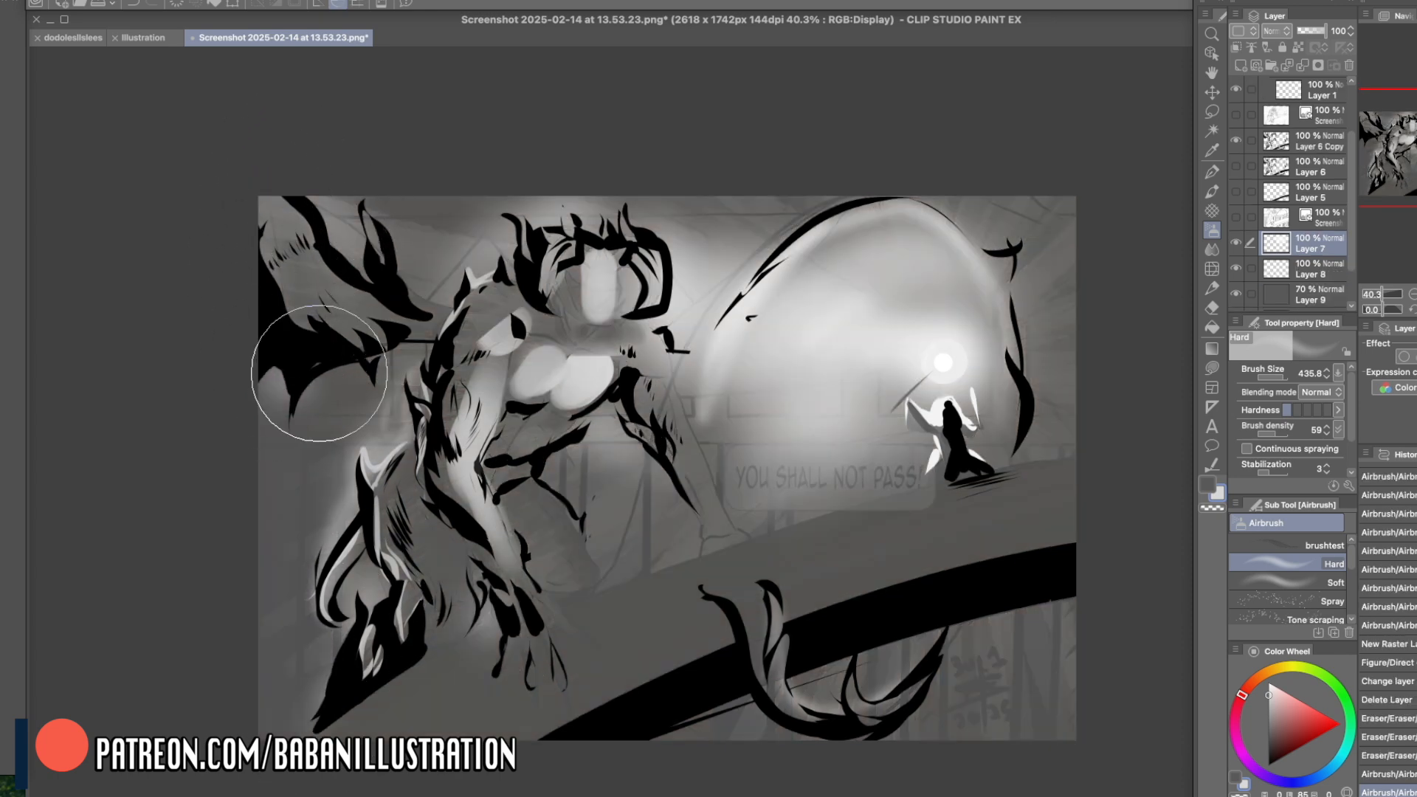
{"action": "mouse_move", "coordinate": [319, 373]}
{"action": "left_mouse_down"}
{"action": "mouse_move", "coordinate": [265, 399]}
{"action": "mouse_move", "coordinate": [425, 334]}
{"action": "mouse_move", "coordinate": [360, 240]}
{"action": "mouse_move", "coordinate": [384, 271]}
{"action": "mouse_move", "coordinate": [367, 274]}
{"action": "mouse_move", "coordinate": [426, 313]}
{"action": "left_mouse_up"}
{"action": "left_click_drag", "start_coordinate": [294, 180], "coordinate": [303, 269]}
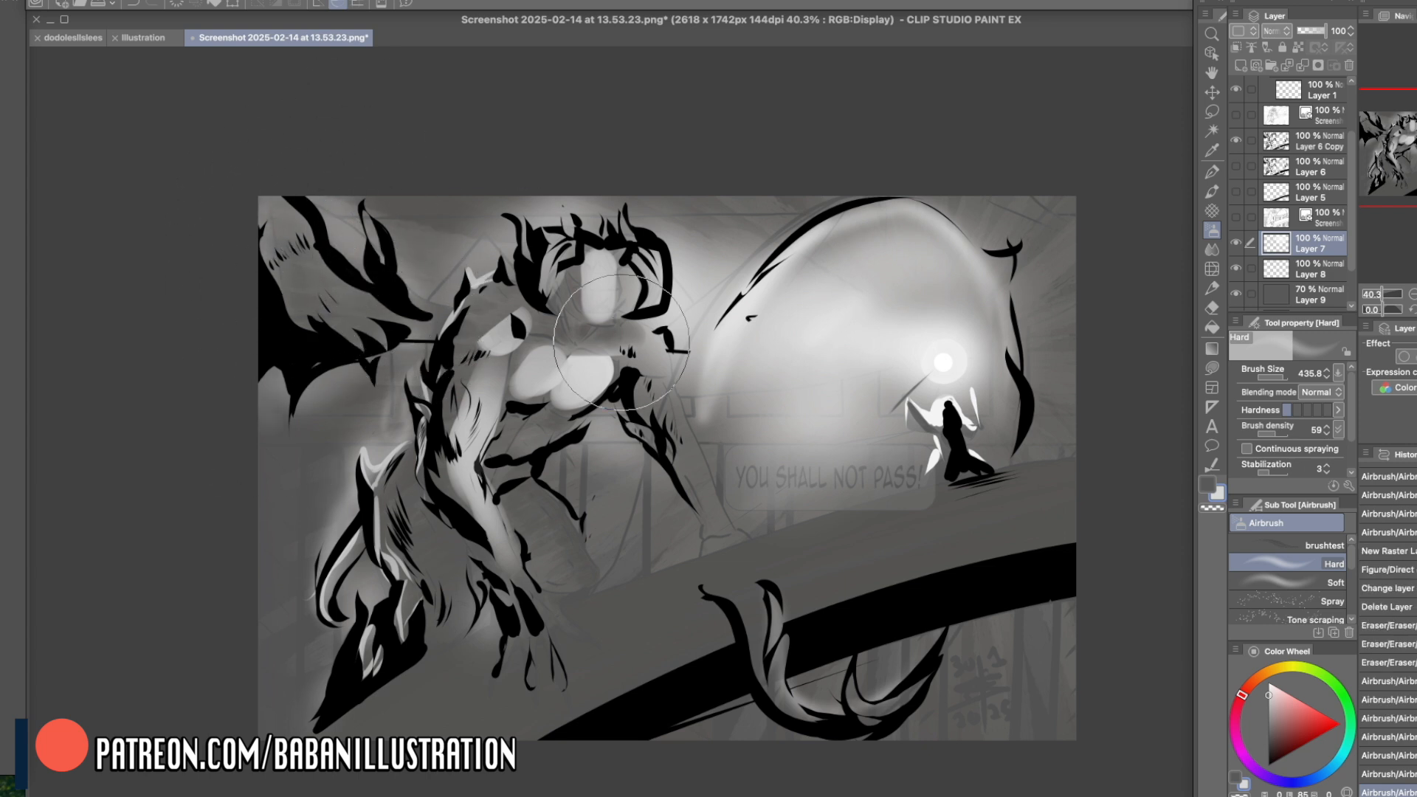
- Fade the light dome's rim on Layer 7 with the Hard airbrush in transparent colour, and undo the last stroke around the staff
{"action": "key", "text": "c"}
{"action": "mouse_move", "coordinate": [715, 410]}
{"action": "left_mouse_down"}
{"action": "mouse_move", "coordinate": [880, 179]}
{"action": "mouse_move", "coordinate": [981, 184]}
{"action": "left_mouse_up"}
{"action": "mouse_move", "coordinate": [840, 201]}
{"action": "left_mouse_down"}
{"action": "mouse_move", "coordinate": [1016, 252]}
{"action": "mouse_move", "coordinate": [1038, 317]}
{"action": "left_mouse_up"}
{"action": "left_click_drag", "start_coordinate": [960, 201], "coordinate": [1039, 321]}
{"action": "mouse_move", "coordinate": [965, 373]}
{"action": "left_mouse_down"}
{"action": "mouse_move", "coordinate": [807, 405]}
{"action": "mouse_move", "coordinate": [917, 364]}
{"action": "left_mouse_up"}
{"action": "key", "text": "super+z"}
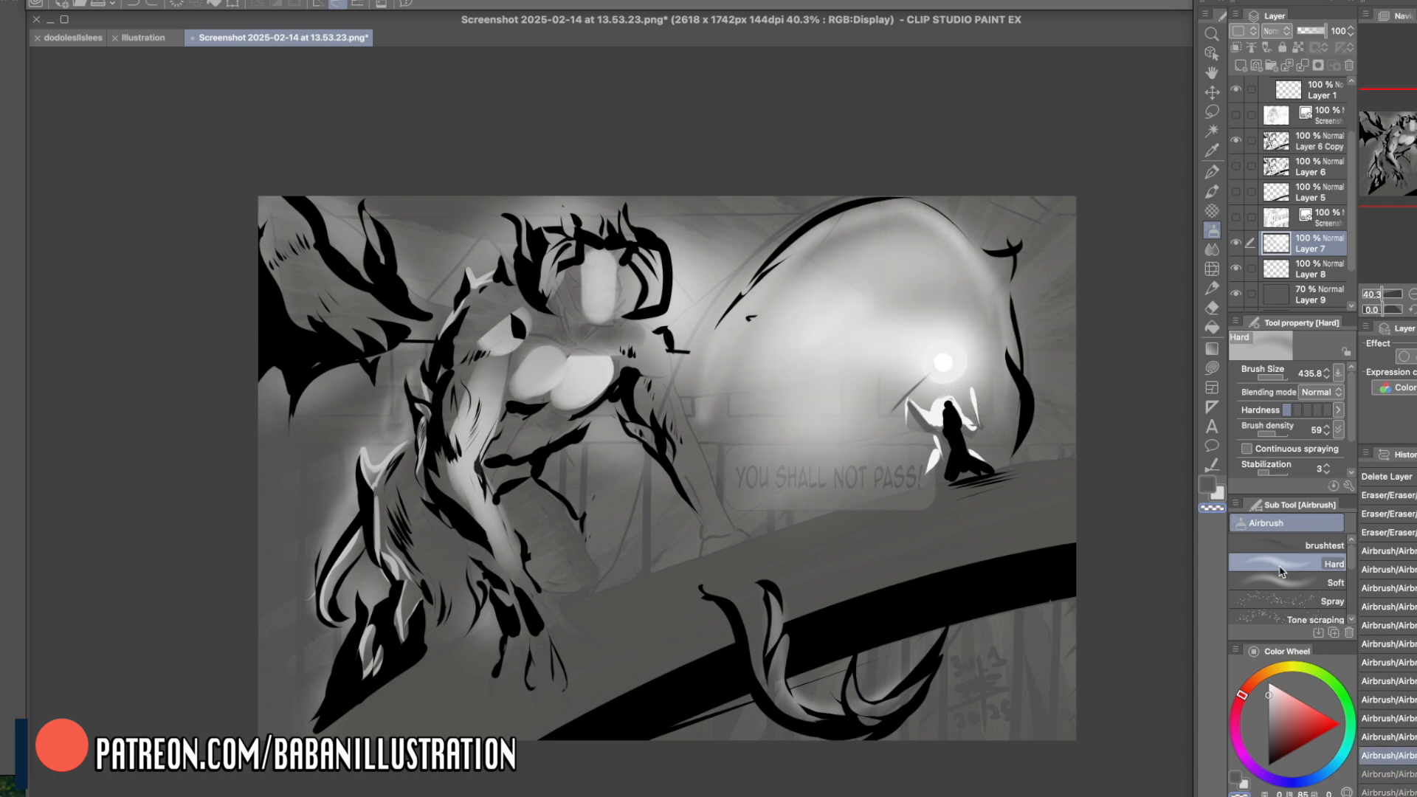
- Soften the light inside the dome with the Soft airbrush in transparent colour at size 724.3
{"action": "left_click", "coordinate": [1287, 582]}
{"action": "left_click_drag", "start_coordinate": [883, 316], "coordinate": [814, 457]}
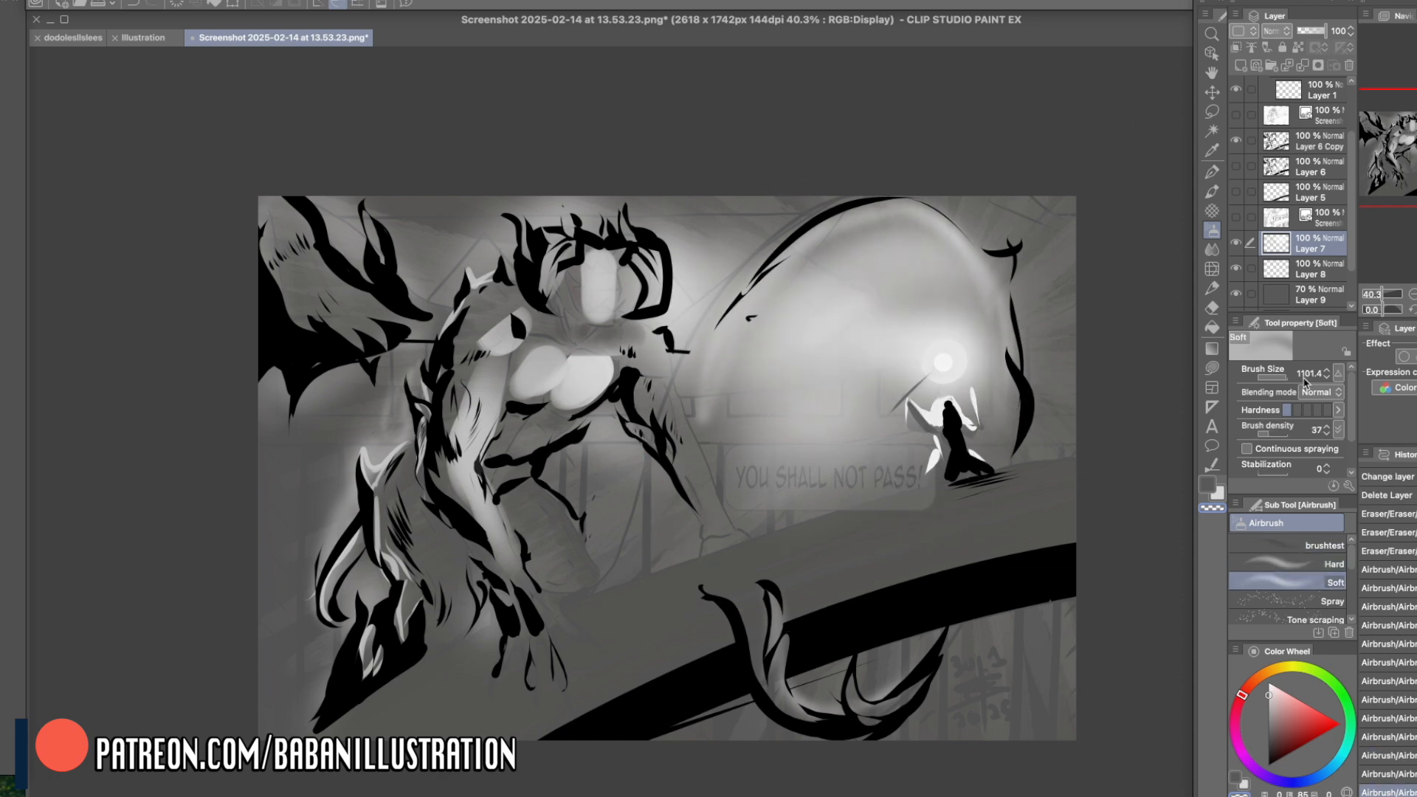
{"action": "left_click_drag", "start_coordinate": [760, 362], "coordinate": [741, 425]}
{"action": "left_click_drag", "start_coordinate": [881, 243], "coordinate": [879, 301]}
- Hide Layer 9, the dulled copy, the light layers and the inked blacks to examine the original illustration underneath
{"action": "scroll", "coordinate": [1288, 258], "scroll_direction": "down", "scroll_amount": 3}
{"action": "left_click_drag", "start_coordinate": [1236, 247], "coordinate": [1240, 264]}
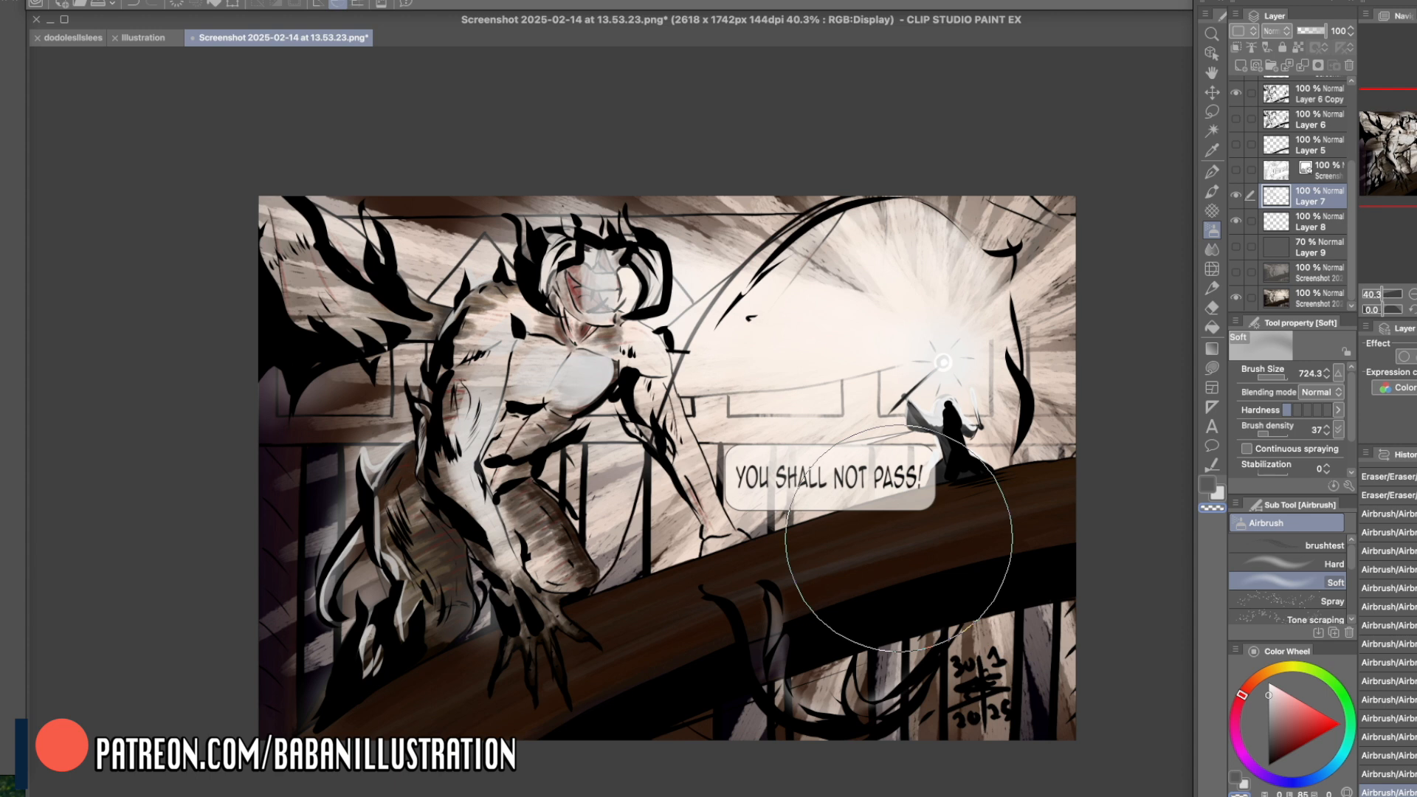
{"action": "left_click", "coordinate": [1236, 195]}
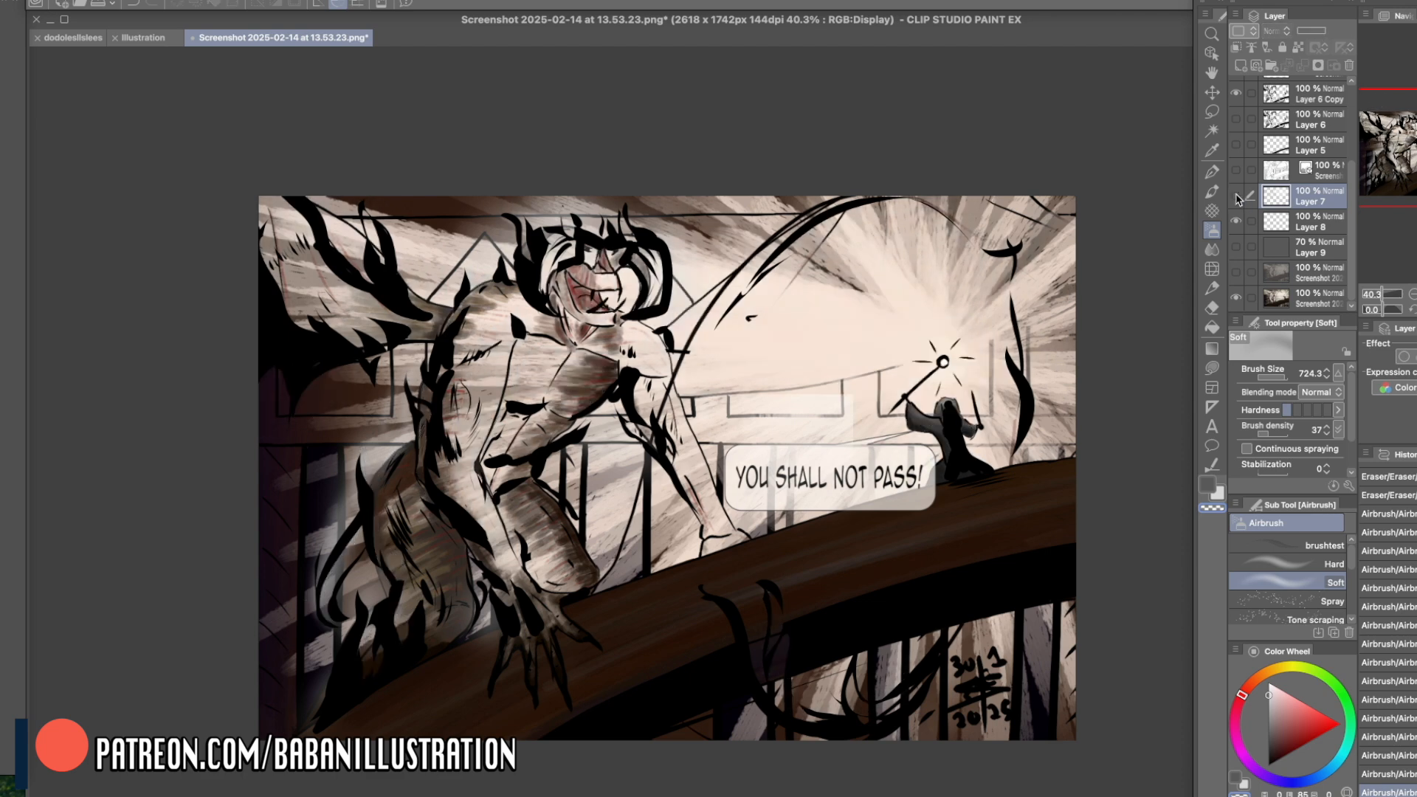
{"action": "left_click", "coordinate": [1236, 221]}
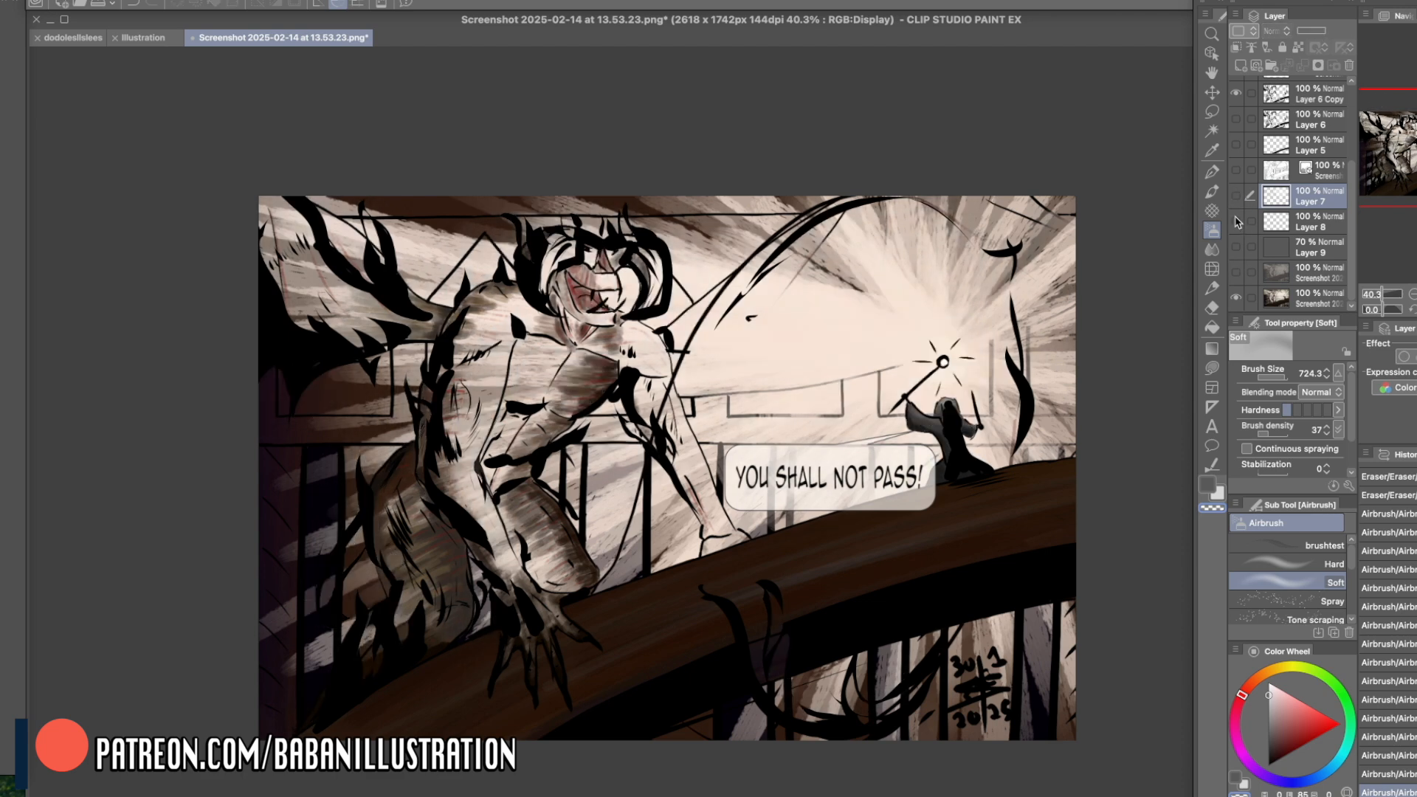
{"action": "left_click", "coordinate": [1236, 93]}
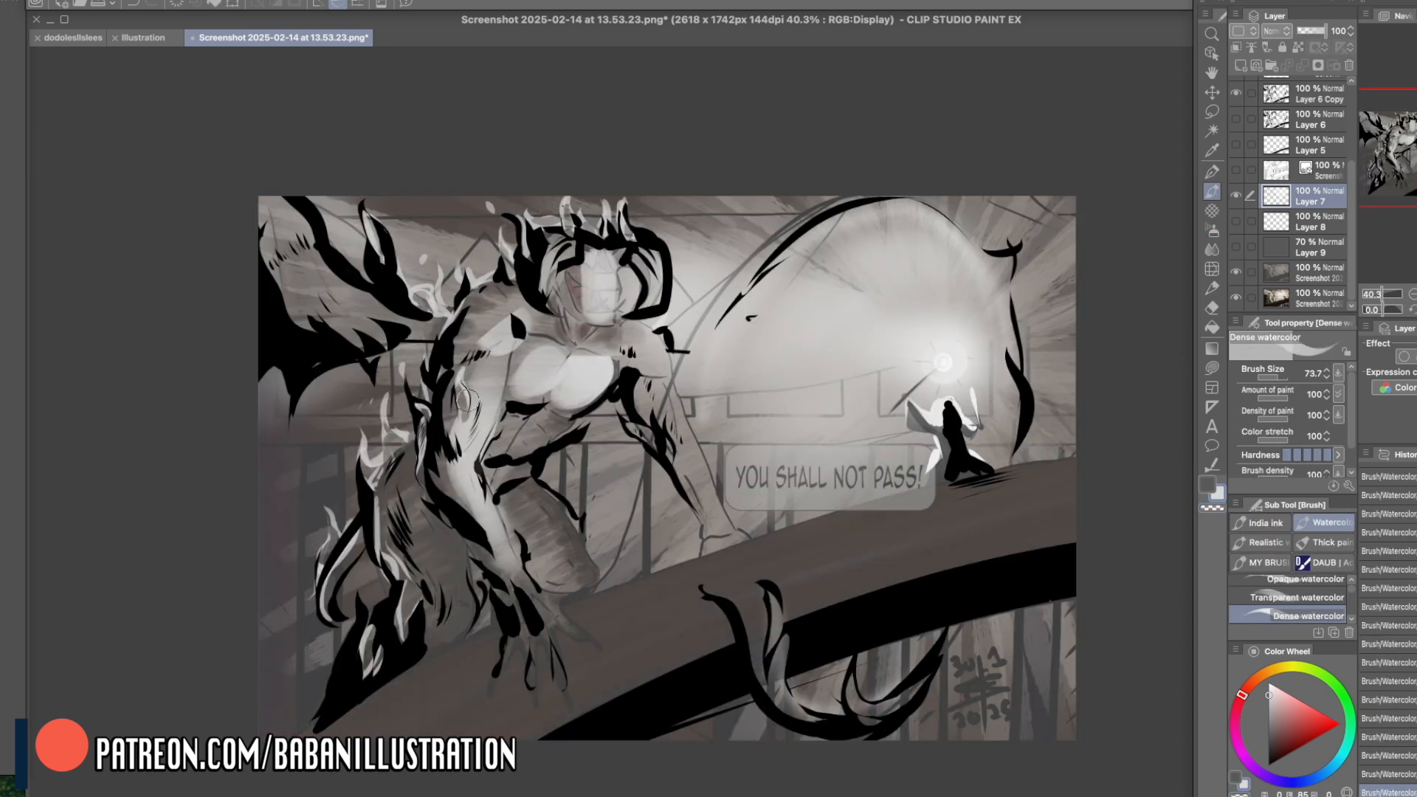
- Paint and trim small flame-shaped lights on the foreground arm and rear flank with Dense watercolor at size 73.7, alternating with transparent colour
{"action": "key", "text": "c"}
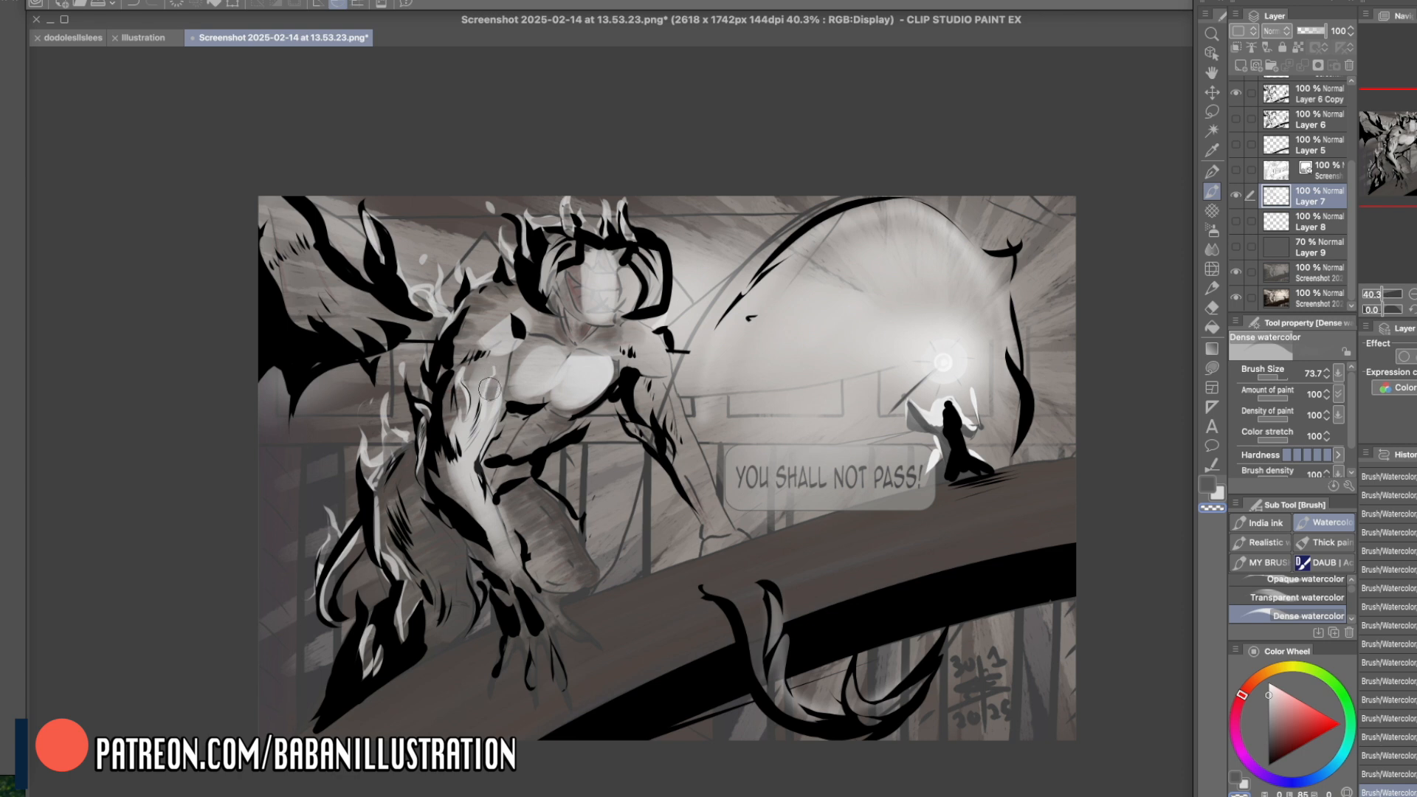
{"action": "key", "text": "c"}
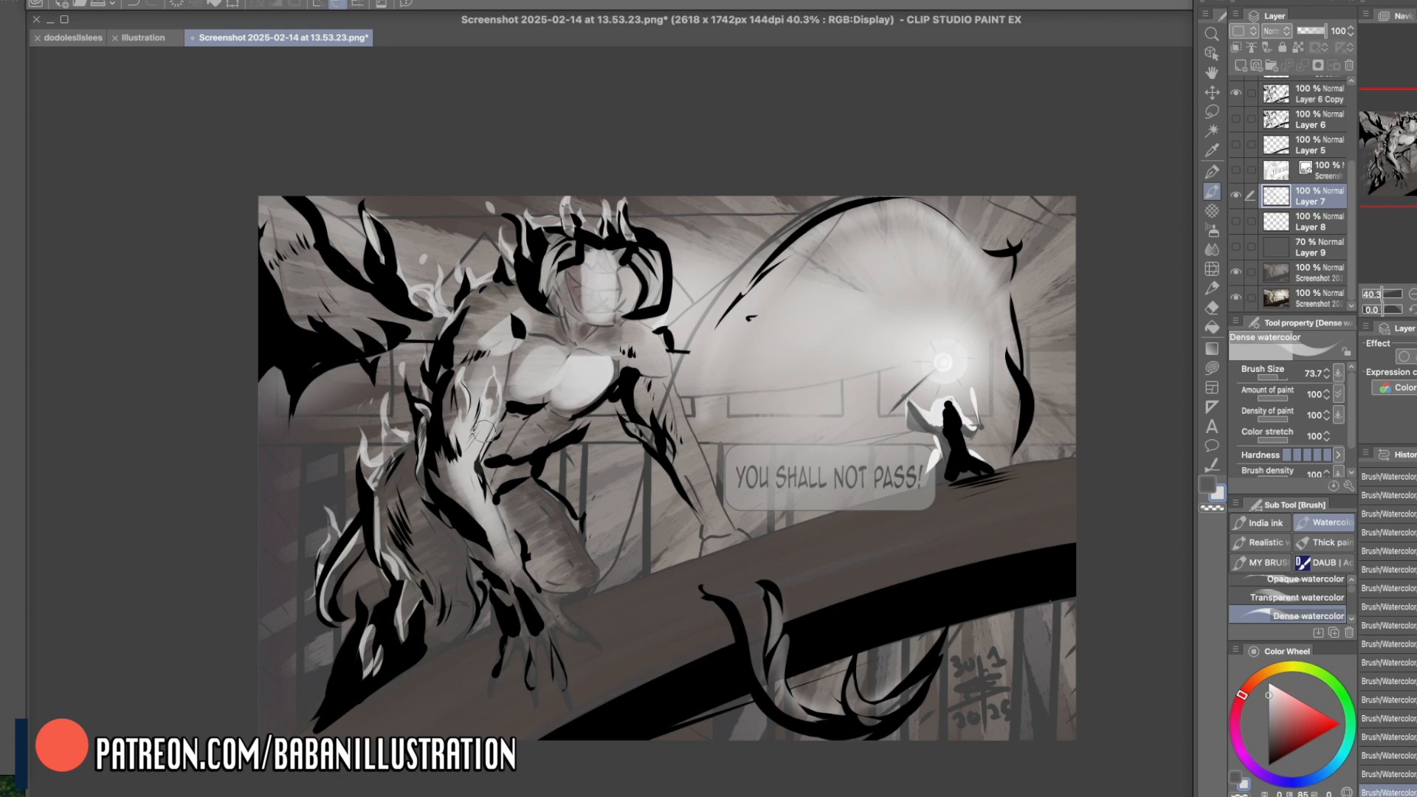
{"action": "key", "text": "c"}
{"action": "mouse_move", "coordinate": [459, 332]}
{"action": "left_mouse_down"}
{"action": "mouse_move", "coordinate": [483, 289]}
{"action": "mouse_move", "coordinate": [464, 326]}
{"action": "mouse_move", "coordinate": [476, 289]}
{"action": "mouse_move", "coordinate": [481, 329]}
{"action": "left_mouse_up"}
{"action": "key", "text": "super+z"}
{"action": "key", "text": "c"}
{"action": "key", "text": "c"}
{"action": "mouse_move", "coordinate": [418, 557]}
{"action": "left_mouse_down"}
{"action": "mouse_move", "coordinate": [408, 498]}
{"action": "mouse_move", "coordinate": [439, 555]}
{"action": "mouse_move", "coordinate": [428, 532]}
{"action": "mouse_move", "coordinate": [422, 552]}
{"action": "mouse_move", "coordinate": [417, 524]}
{"action": "mouse_move", "coordinate": [441, 539]}
{"action": "mouse_move", "coordinate": [422, 524]}
{"action": "mouse_move", "coordinate": [431, 612]}
{"action": "mouse_move", "coordinate": [431, 533]}
{"action": "mouse_move", "coordinate": [444, 570]}
{"action": "mouse_move", "coordinate": [432, 525]}
{"action": "mouse_move", "coordinate": [452, 598]}
{"action": "left_mouse_up"}
{"action": "key", "text": "c"}
{"action": "key", "text": "c"}
{"action": "key", "text": "c"}
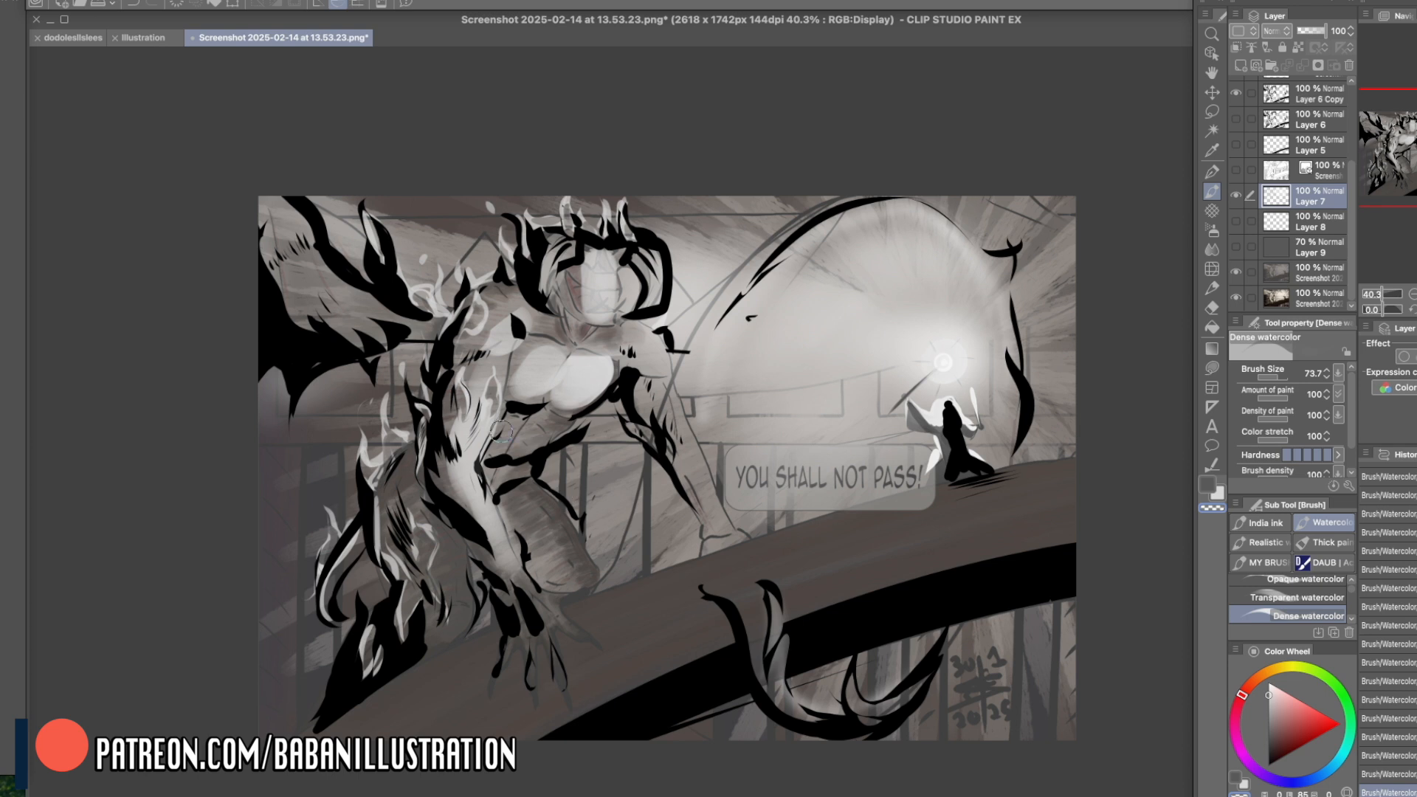
- Lighten the creature's thigh and knee, then model the foreground hand with Transparent watercolor at size 73.7
{"action": "key", "text": "c"}
{"action": "mouse_move", "coordinate": [525, 506]}
{"action": "left_mouse_down"}
{"action": "mouse_move", "coordinate": [564, 570]}
{"action": "mouse_move", "coordinate": [558, 550]}
{"action": "left_mouse_up"}
{"action": "key", "text": "super+z"}
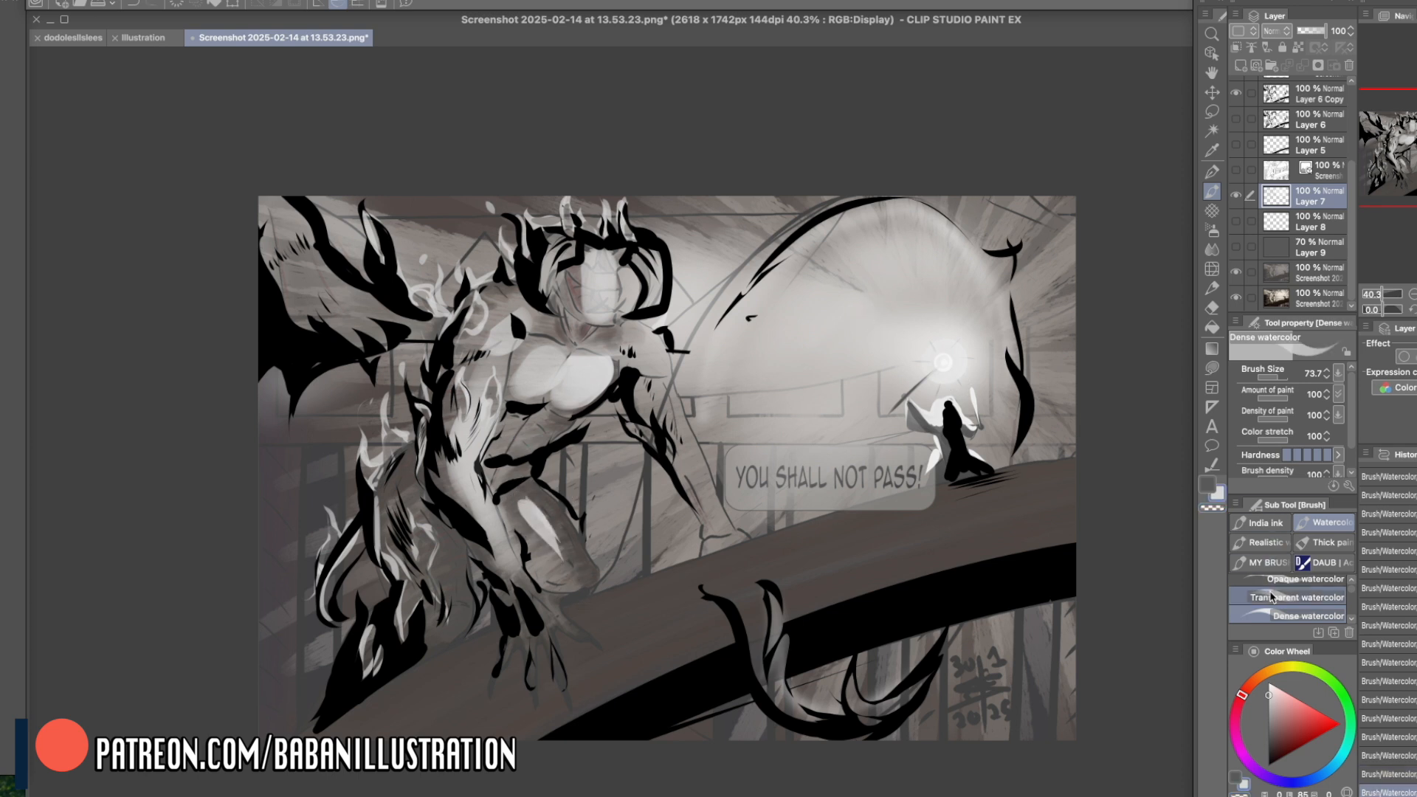
{"action": "left_click", "coordinate": [1296, 597]}
{"action": "mouse_move", "coordinate": [541, 537]}
{"action": "left_mouse_down"}
{"action": "mouse_move", "coordinate": [508, 506]}
{"action": "mouse_move", "coordinate": [540, 526]}
{"action": "mouse_move", "coordinate": [529, 524]}
{"action": "mouse_move", "coordinate": [559, 575]}
{"action": "mouse_move", "coordinate": [550, 556]}
{"action": "mouse_move", "coordinate": [507, 541]}
{"action": "mouse_move", "coordinate": [512, 553]}
{"action": "mouse_move", "coordinate": [494, 546]}
{"action": "mouse_move", "coordinate": [489, 561]}
{"action": "mouse_move", "coordinate": [485, 522]}
{"action": "mouse_move", "coordinate": [484, 556]}
{"action": "mouse_move", "coordinate": [447, 497]}
{"action": "mouse_move", "coordinate": [470, 558]}
{"action": "mouse_move", "coordinate": [508, 575]}
{"action": "mouse_move", "coordinate": [465, 543]}
{"action": "mouse_move", "coordinate": [551, 622]}
{"action": "mouse_move", "coordinate": [474, 518]}
{"action": "mouse_move", "coordinate": [516, 634]}
{"action": "mouse_move", "coordinate": [512, 622]}
{"action": "mouse_move", "coordinate": [537, 618]}
{"action": "mouse_move", "coordinate": [539, 689]}
{"action": "mouse_move", "coordinate": [560, 684]}
{"action": "mouse_move", "coordinate": [549, 649]}
{"action": "mouse_move", "coordinate": [519, 682]}
{"action": "left_mouse_up"}
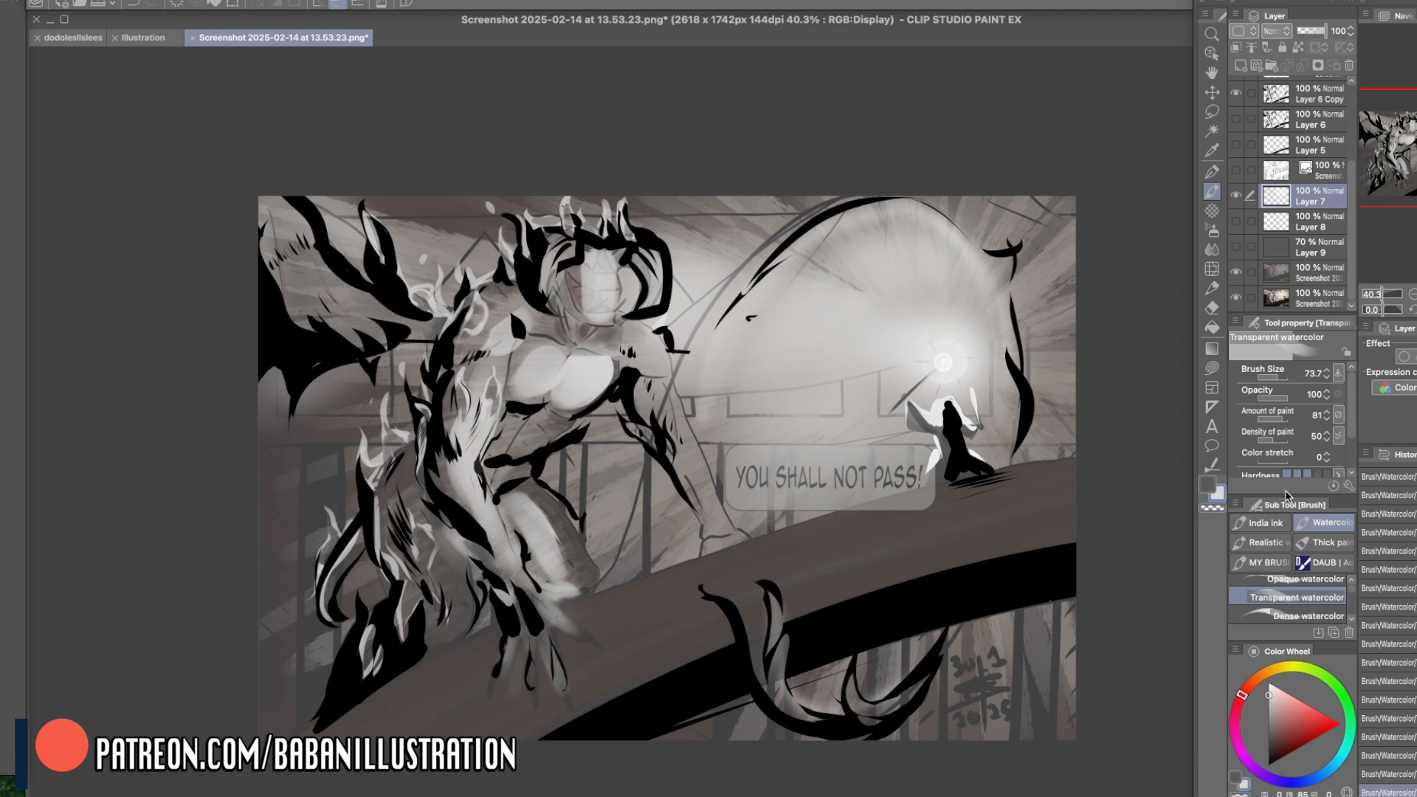
- Airbrush soft light over the bridge surface beside the creature's foreground hand
{"action": "left_click", "coordinate": [1212, 230]}
{"action": "mouse_move", "coordinate": [526, 669]}
{"action": "left_mouse_down"}
{"action": "mouse_move", "coordinate": [563, 671]}
{"action": "mouse_move", "coordinate": [522, 655]}
{"action": "mouse_move", "coordinate": [526, 681]}
{"action": "mouse_move", "coordinate": [613, 627]}
{"action": "mouse_move", "coordinate": [522, 664]}
{"action": "mouse_move", "coordinate": [744, 601]}
{"action": "mouse_move", "coordinate": [788, 610]}
{"action": "mouse_move", "coordinate": [736, 645]}
{"action": "mouse_move", "coordinate": [766, 653]}
{"action": "mouse_move", "coordinate": [727, 683]}
{"action": "left_mouse_up"}
{"action": "key", "text": "h"}
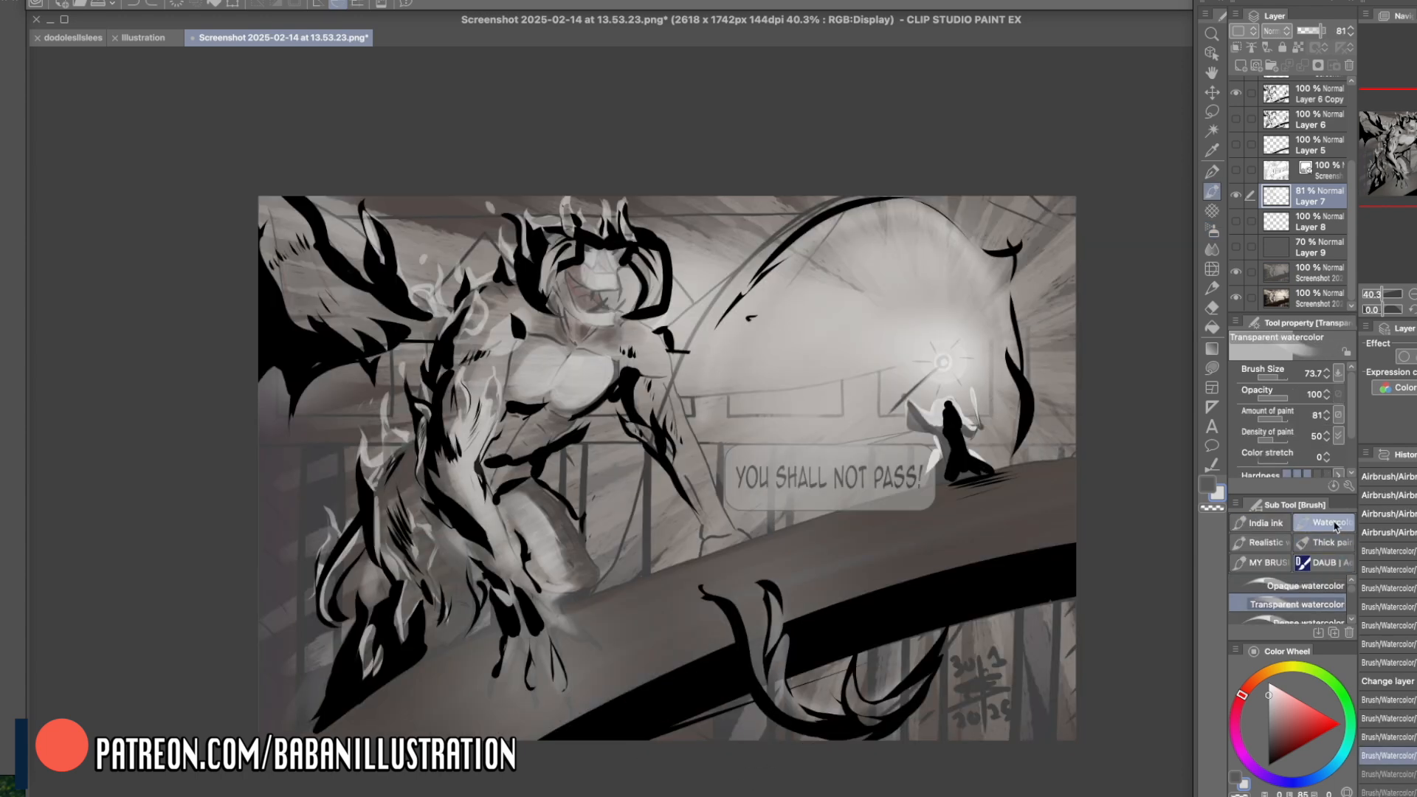
- Paint the creature's bright toothy grin in near-white with Dense watercolor at size 73.7
{"action": "left_click", "coordinate": [1274, 688]}
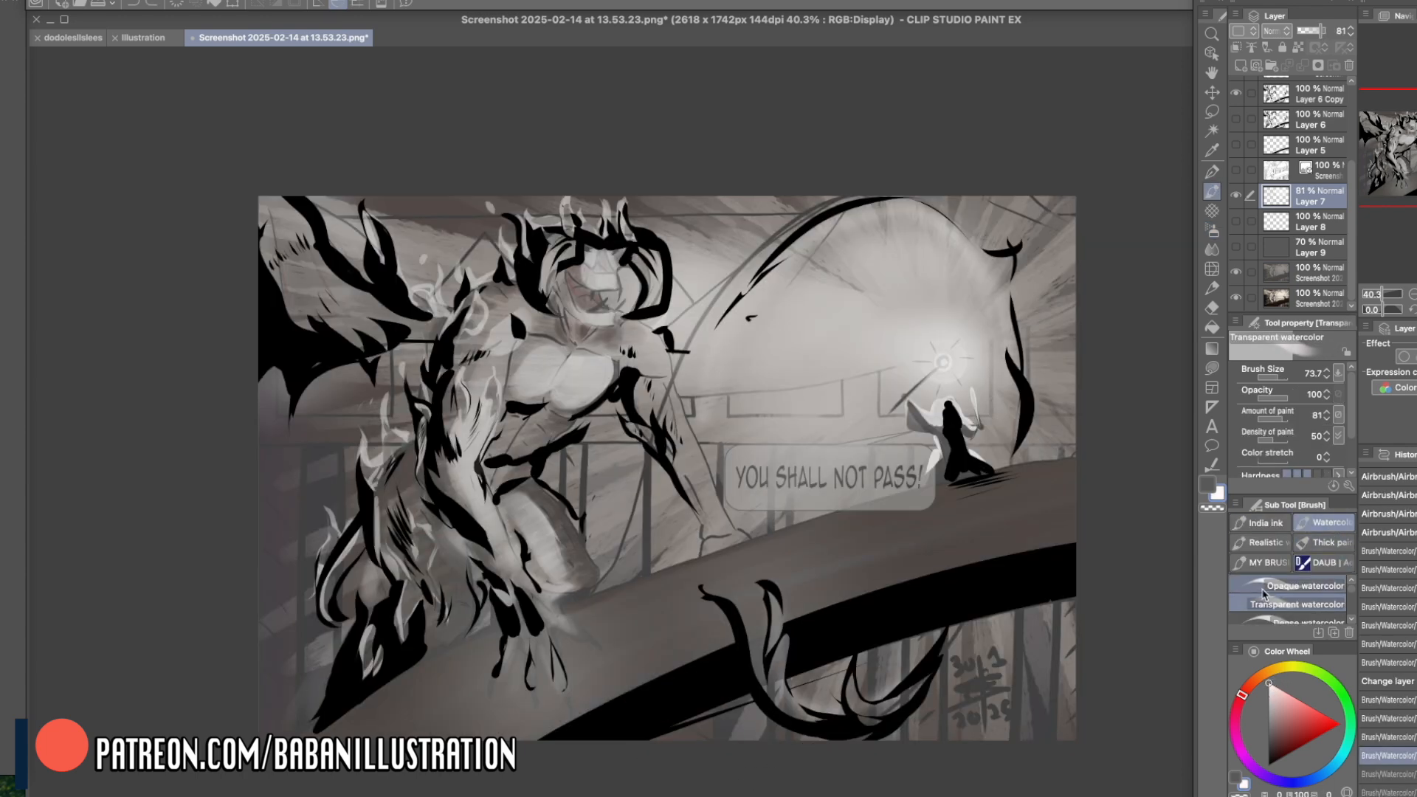
{"action": "left_click", "coordinate": [1299, 620]}
{"action": "mouse_move", "coordinate": [574, 279]}
{"action": "left_mouse_down"}
{"action": "mouse_move", "coordinate": [608, 310]}
{"action": "mouse_move", "coordinate": [590, 307]}
{"action": "mouse_move", "coordinate": [604, 312]}
{"action": "mouse_move", "coordinate": [604, 277]}
{"action": "mouse_move", "coordinate": [577, 299]}
{"action": "left_mouse_up"}
- Show Layer 9's grey overlay and compare the picture without and with the painted lights of Layer 7
{"action": "left_click", "coordinate": [1236, 248]}
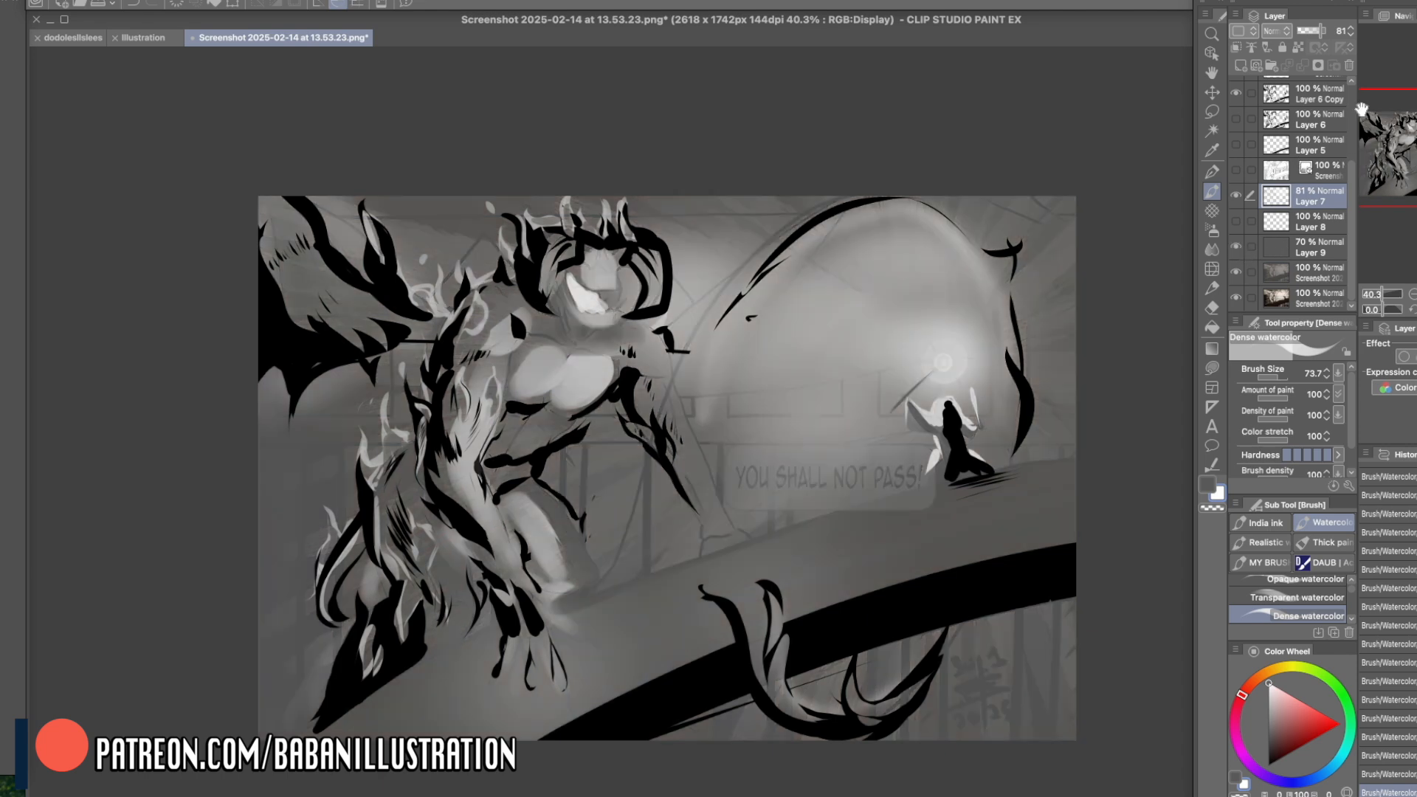
{"action": "left_click", "coordinate": [1235, 196]}
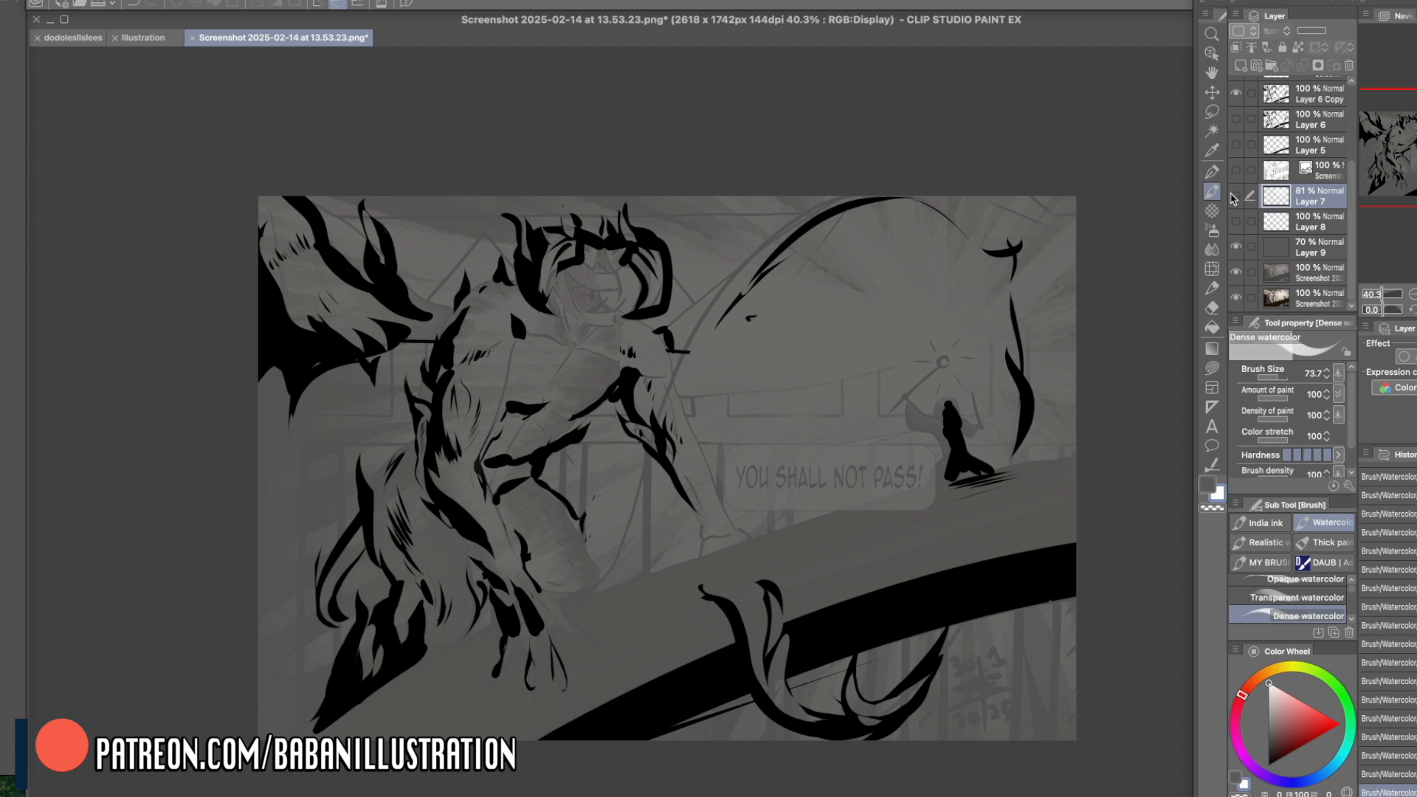
{"action": "left_click", "coordinate": [1235, 196]}
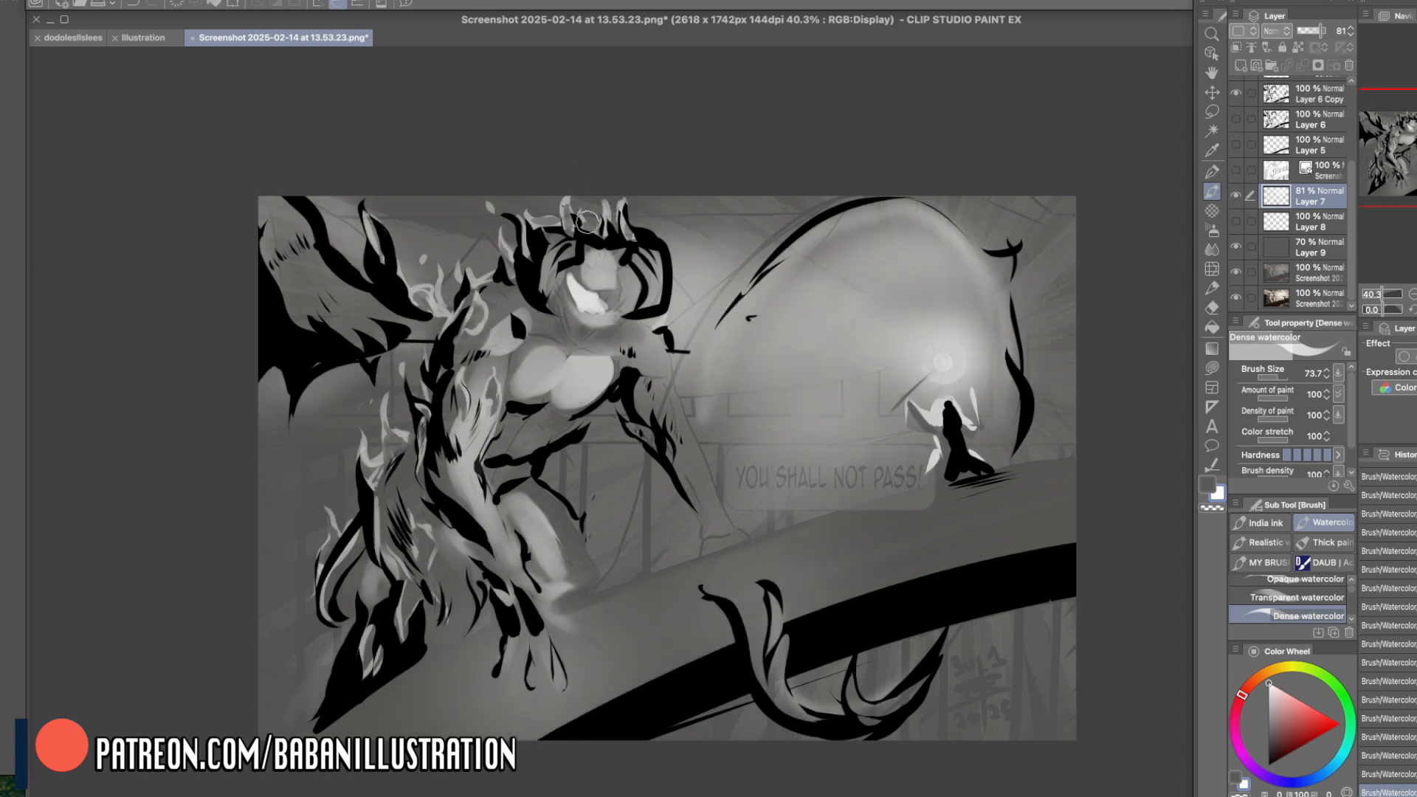
- Paint and trim flame-shaped lights on the creature's shoulder, far arm, knee and upper chest with Dense watercolor, alternating with transparent colour
{"action": "key", "text": "c"}
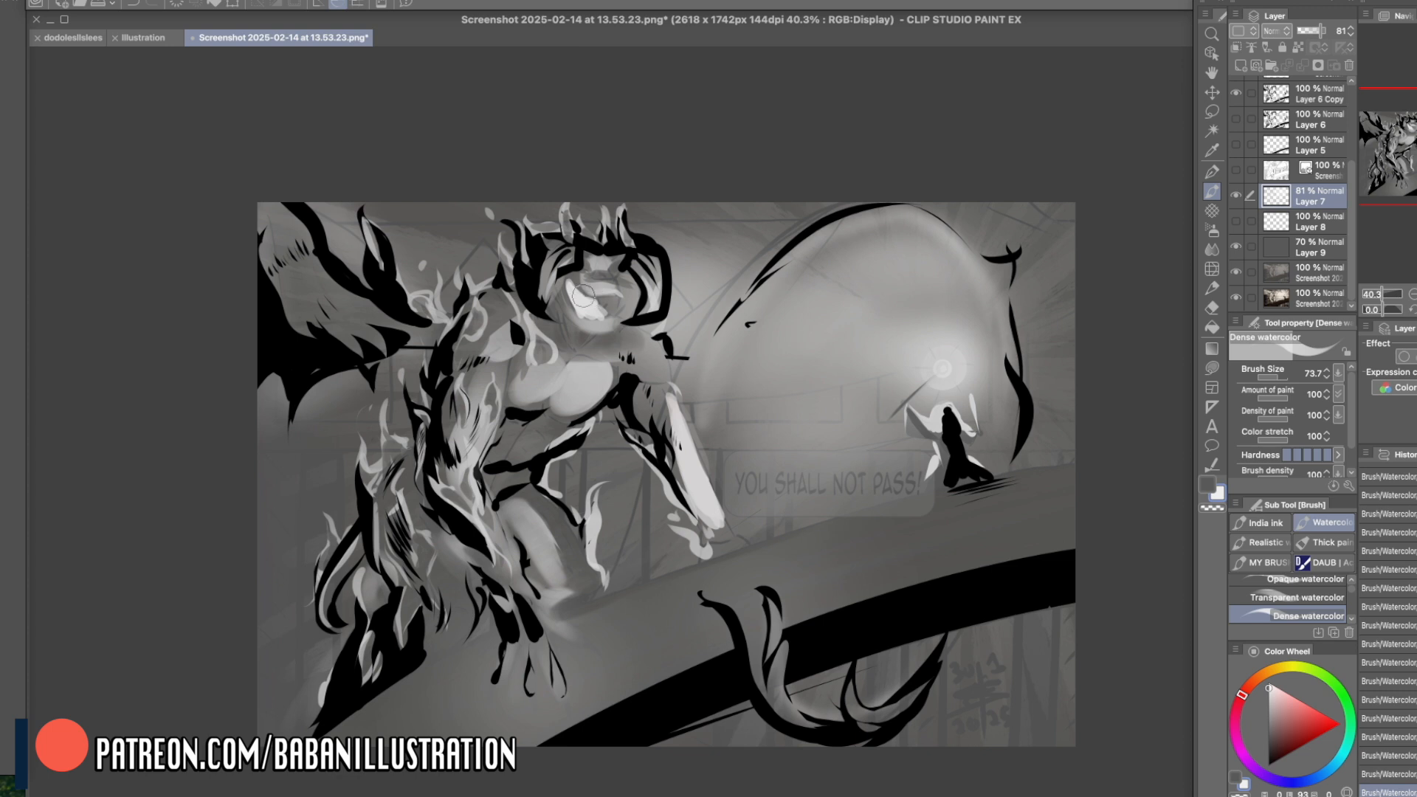
{"action": "key", "text": "c"}
{"action": "mouse_move", "coordinate": [565, 328]}
{"action": "left_mouse_down"}
{"action": "mouse_move", "coordinate": [576, 366]}
{"action": "mouse_move", "coordinate": [587, 338]}
{"action": "mouse_move", "coordinate": [569, 346]}
{"action": "mouse_move", "coordinate": [568, 322]}
{"action": "mouse_move", "coordinate": [576, 360]}
{"action": "mouse_move", "coordinate": [604, 340]}
{"action": "mouse_move", "coordinate": [574, 359]}
{"action": "mouse_move", "coordinate": [621, 341]}
{"action": "mouse_move", "coordinate": [623, 362]}
{"action": "mouse_move", "coordinate": [584, 368]}
{"action": "left_mouse_up"}
{"action": "key", "text": "c"}
{"action": "key", "text": "c"}
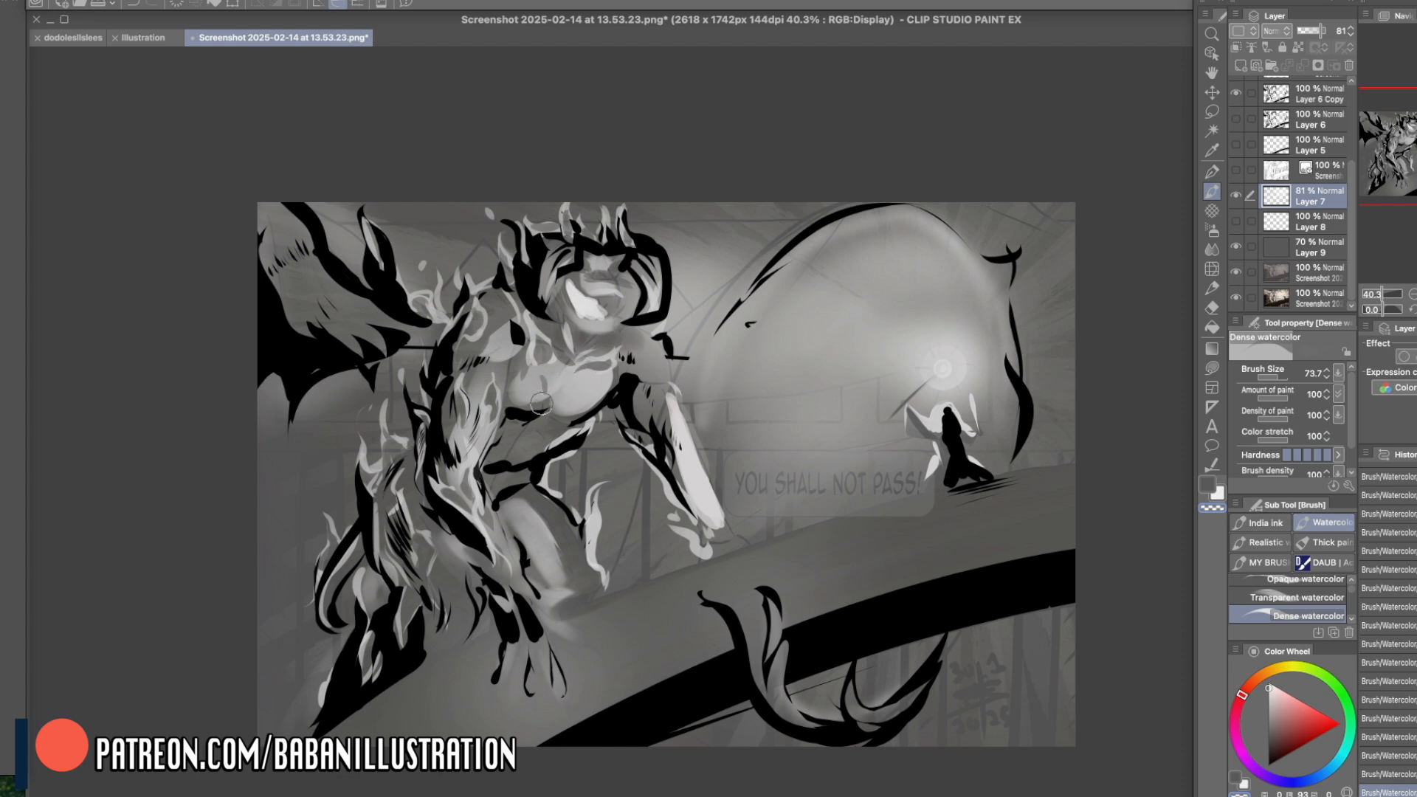
- Refine the chest's lower edge and add near-white light strokes to the inner arm and abdomen
{"action": "mouse_move", "coordinate": [525, 381]}
{"action": "left_mouse_down"}
{"action": "mouse_move", "coordinate": [541, 254]}
{"action": "mouse_move", "coordinate": [525, 377]}
{"action": "left_mouse_up"}
{"action": "key", "text": "c"}
{"action": "left_click", "coordinate": [1269, 683]}
{"action": "left_click_drag", "start_coordinate": [499, 412], "coordinate": [490, 431]}
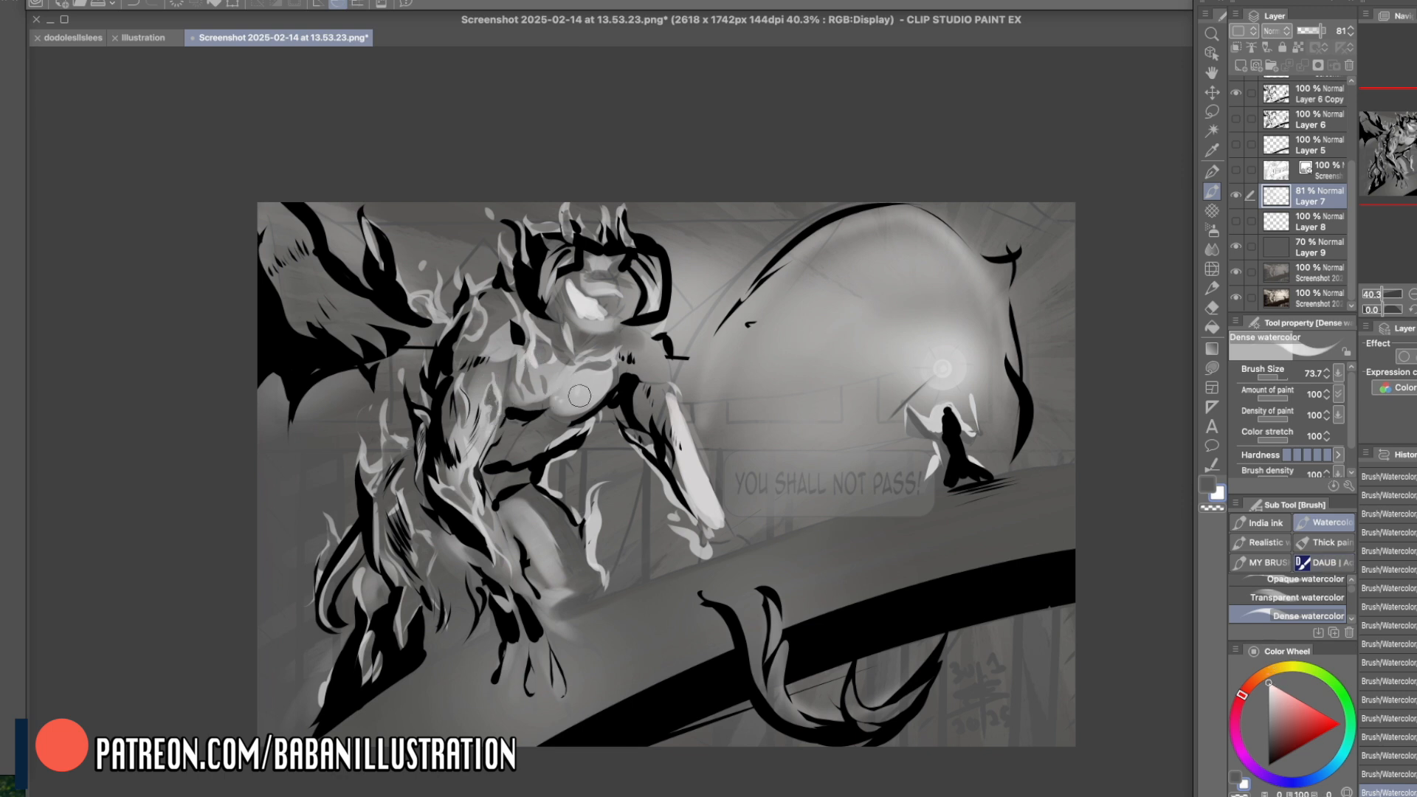
{"action": "mouse_move", "coordinate": [540, 432]}
{"action": "left_mouse_down"}
{"action": "mouse_move", "coordinate": [593, 420]}
{"action": "mouse_move", "coordinate": [512, 441]}
{"action": "mouse_move", "coordinate": [590, 422]}
{"action": "left_mouse_up"}
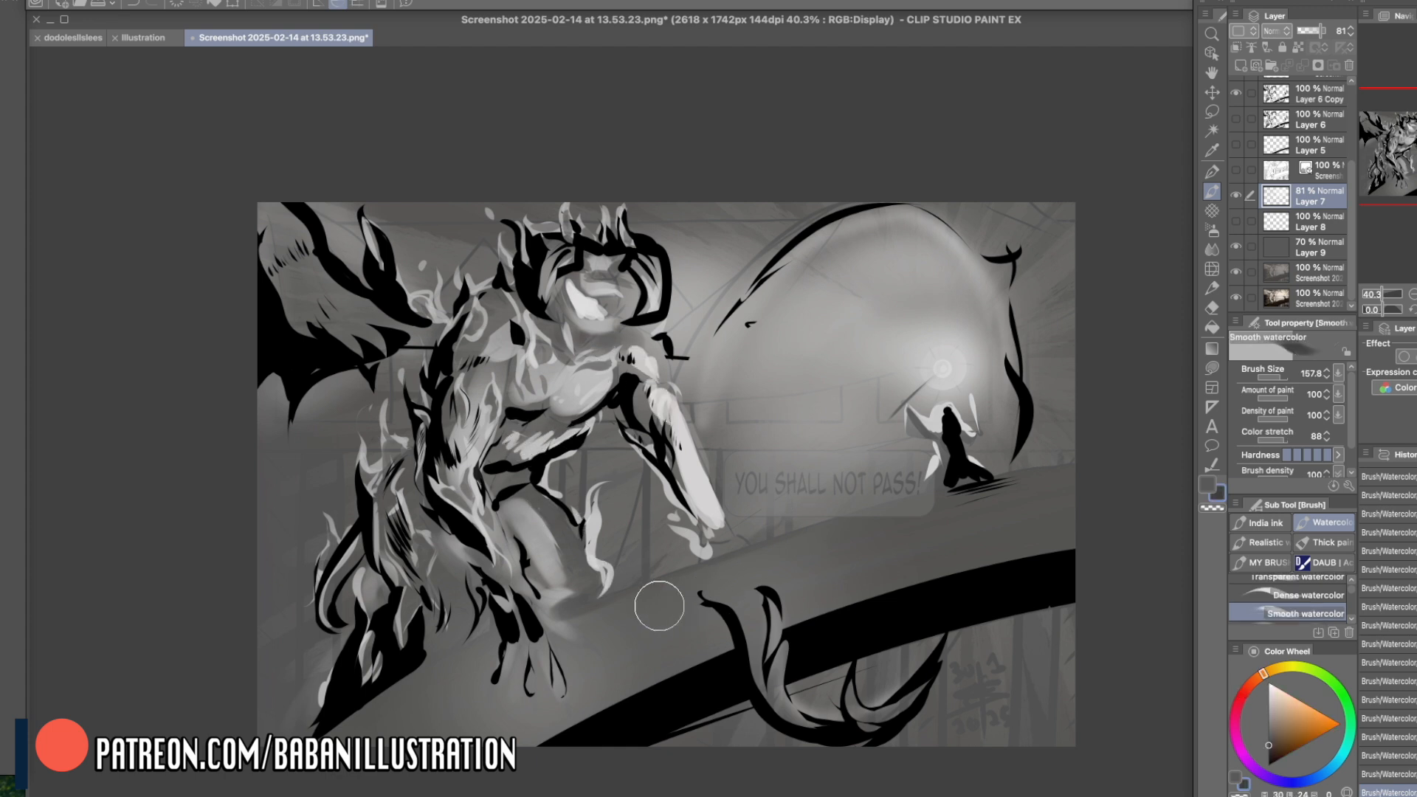
- Cover the bridge's top surface with a flat dark tone using Smooth watercolor at size 157.8
{"action": "left_click_drag", "start_coordinate": [659, 605], "coordinate": [1103, 480]}
{"action": "mouse_move", "coordinate": [767, 566]}
{"action": "left_mouse_down"}
{"action": "mouse_move", "coordinate": [829, 579]}
{"action": "mouse_move", "coordinate": [1114, 513]}
{"action": "left_mouse_up"}
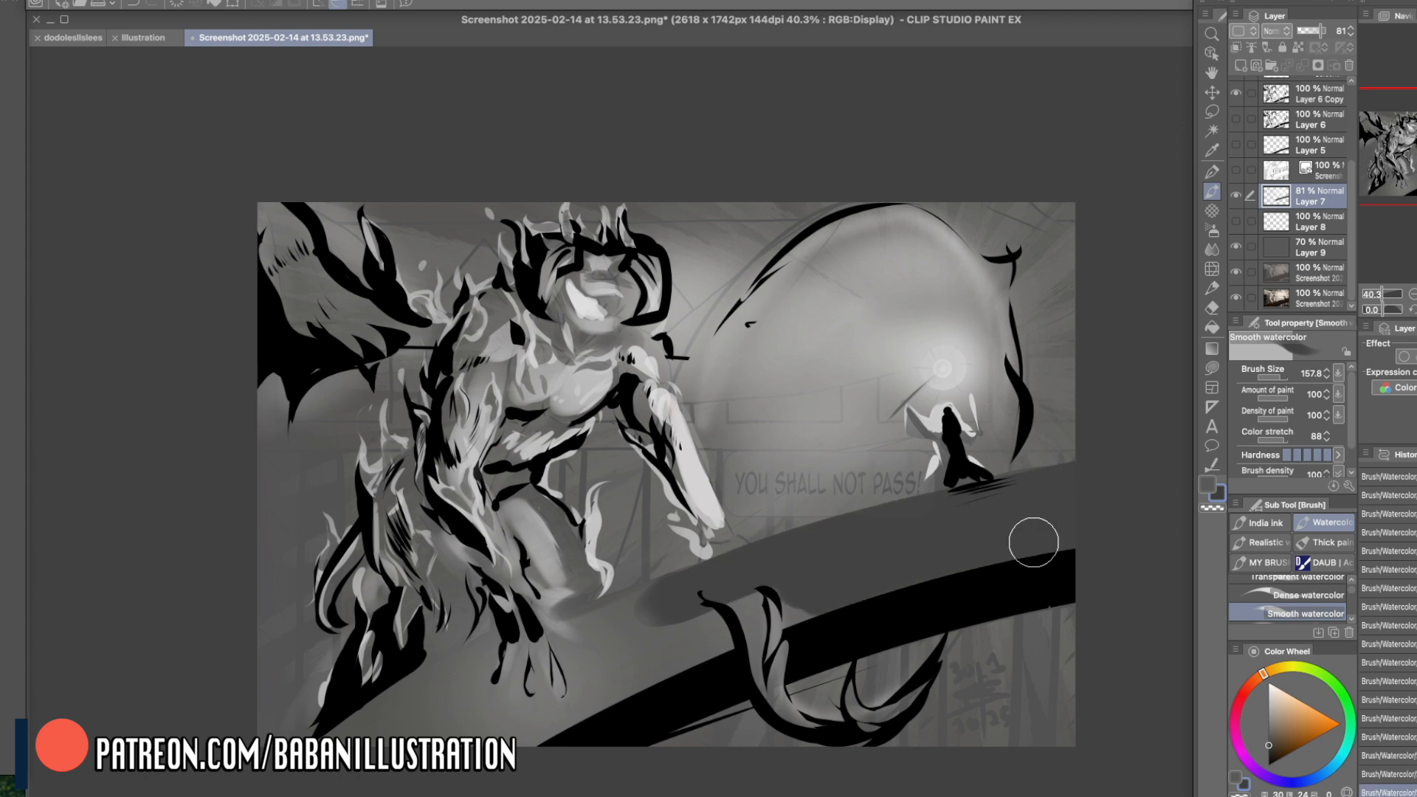
{"action": "mouse_move", "coordinate": [846, 559]}
{"action": "left_mouse_down"}
{"action": "mouse_move", "coordinate": [727, 613]}
{"action": "mouse_move", "coordinate": [775, 594]}
{"action": "mouse_move", "coordinate": [791, 610]}
{"action": "mouse_move", "coordinate": [750, 595]}
{"action": "mouse_move", "coordinate": [760, 586]}
{"action": "mouse_move", "coordinate": [615, 611]}
{"action": "mouse_move", "coordinate": [649, 645]}
{"action": "mouse_move", "coordinate": [689, 655]}
{"action": "mouse_move", "coordinate": [673, 665]}
{"action": "mouse_move", "coordinate": [428, 702]}
{"action": "mouse_move", "coordinate": [501, 747]}
{"action": "mouse_move", "coordinate": [624, 683]}
{"action": "left_mouse_up"}
{"action": "scroll", "coordinate": [624, 683], "scroll_direction": "right", "scroll_amount": 1}
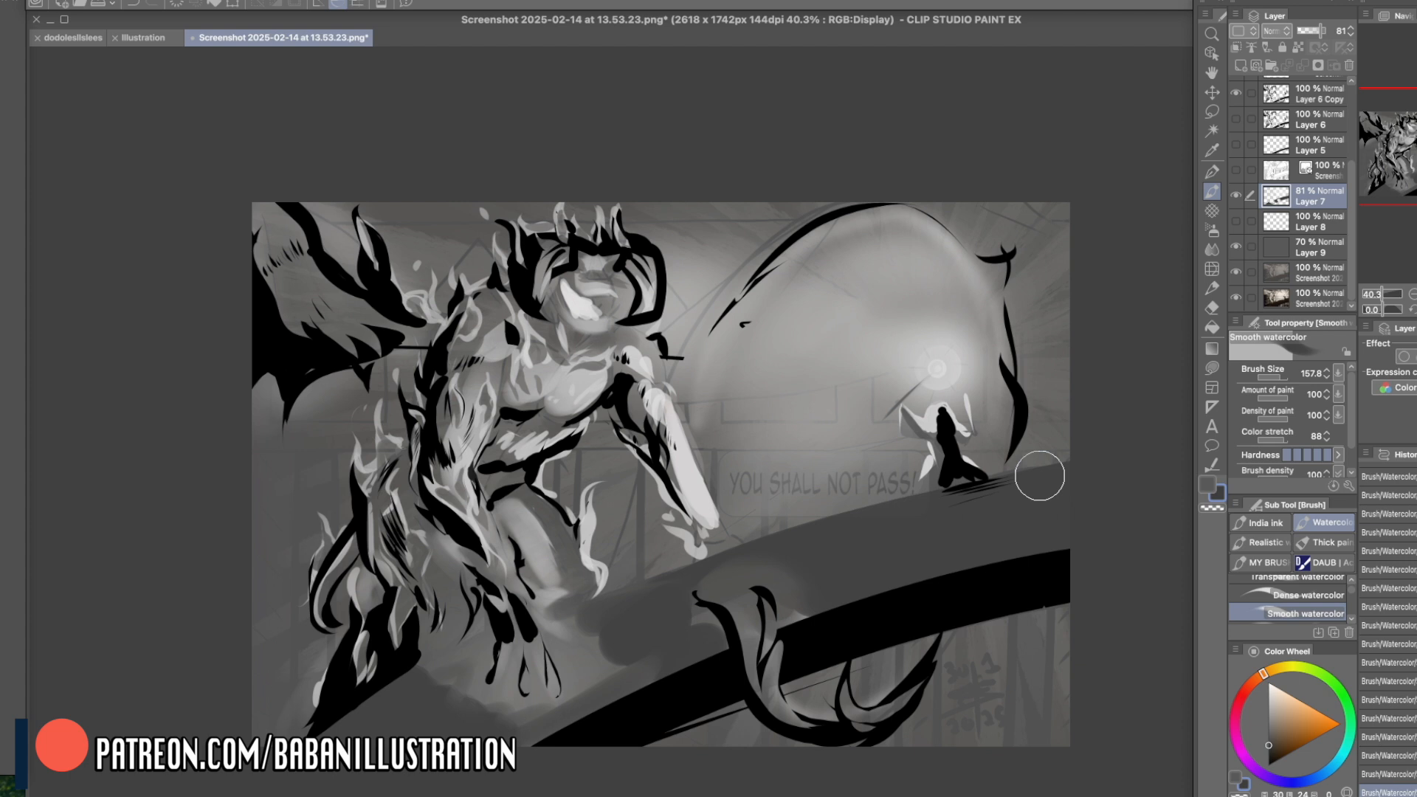
- Lower Layer 8's opacity to 76% and add a new raster layer directly above Layer 9
{"action": "left_click", "coordinate": [1208, 484]}
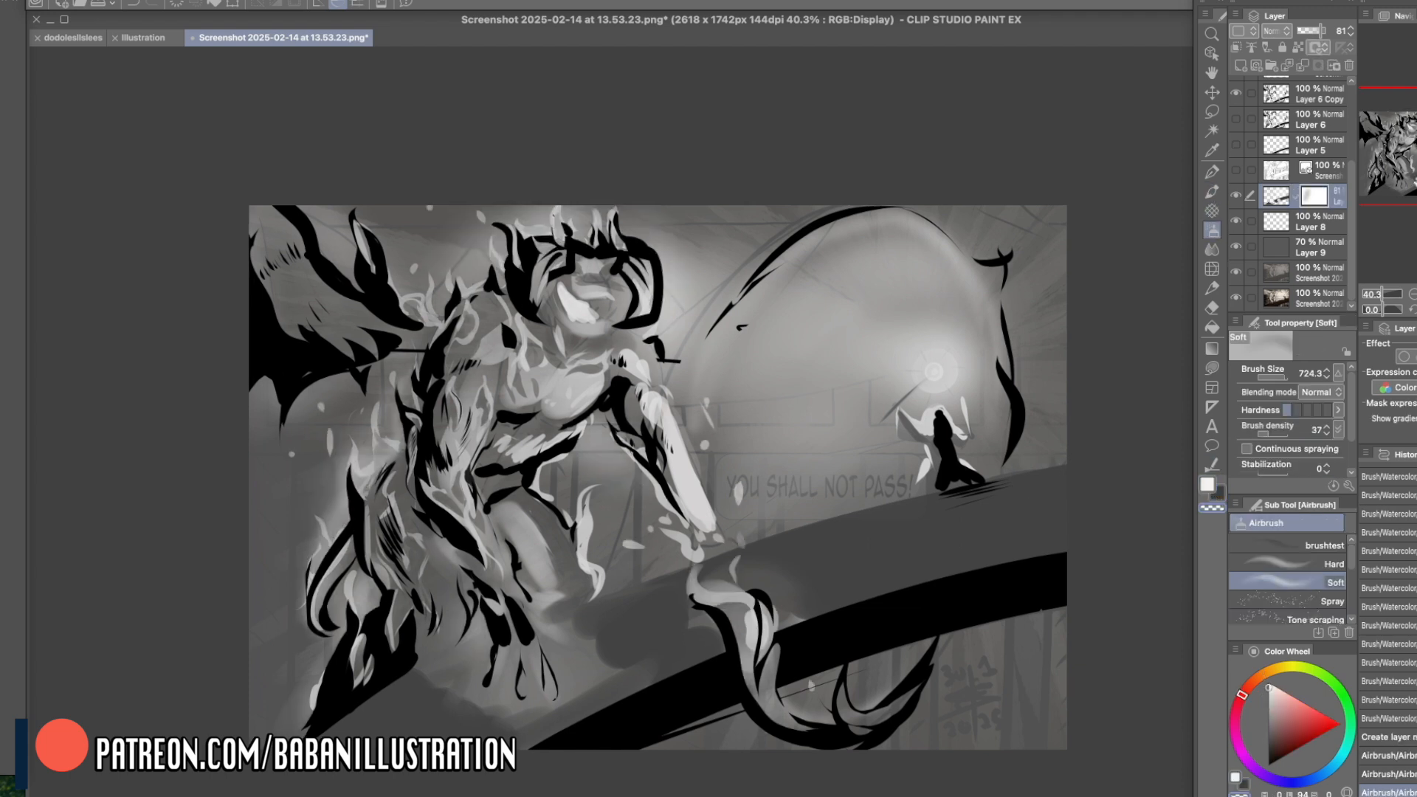
{"action": "left_click", "coordinate": [1299, 227]}
{"action": "left_click", "coordinate": [1317, 33]}
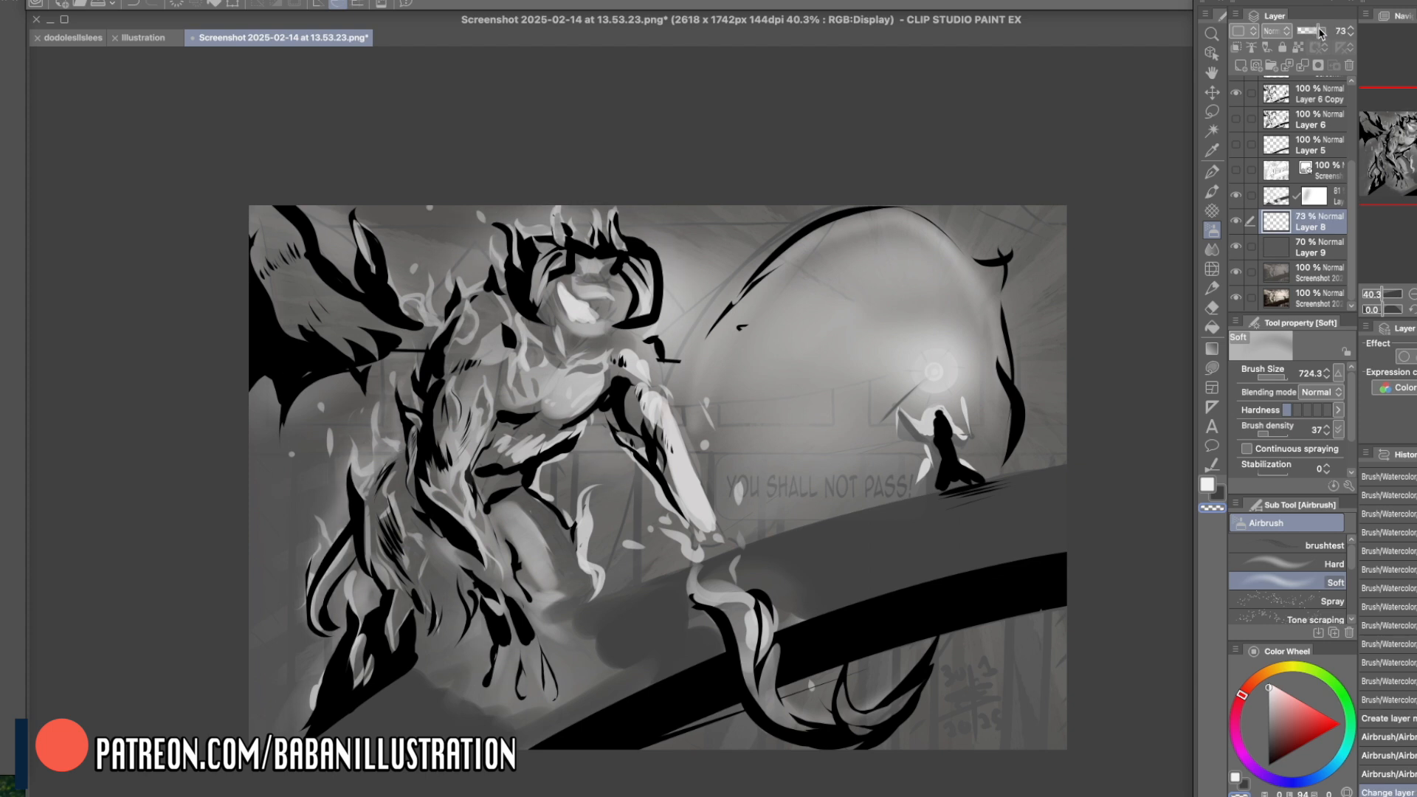
{"action": "left_click", "coordinate": [1292, 249]}
{"action": "left_click", "coordinate": [1252, 65]}
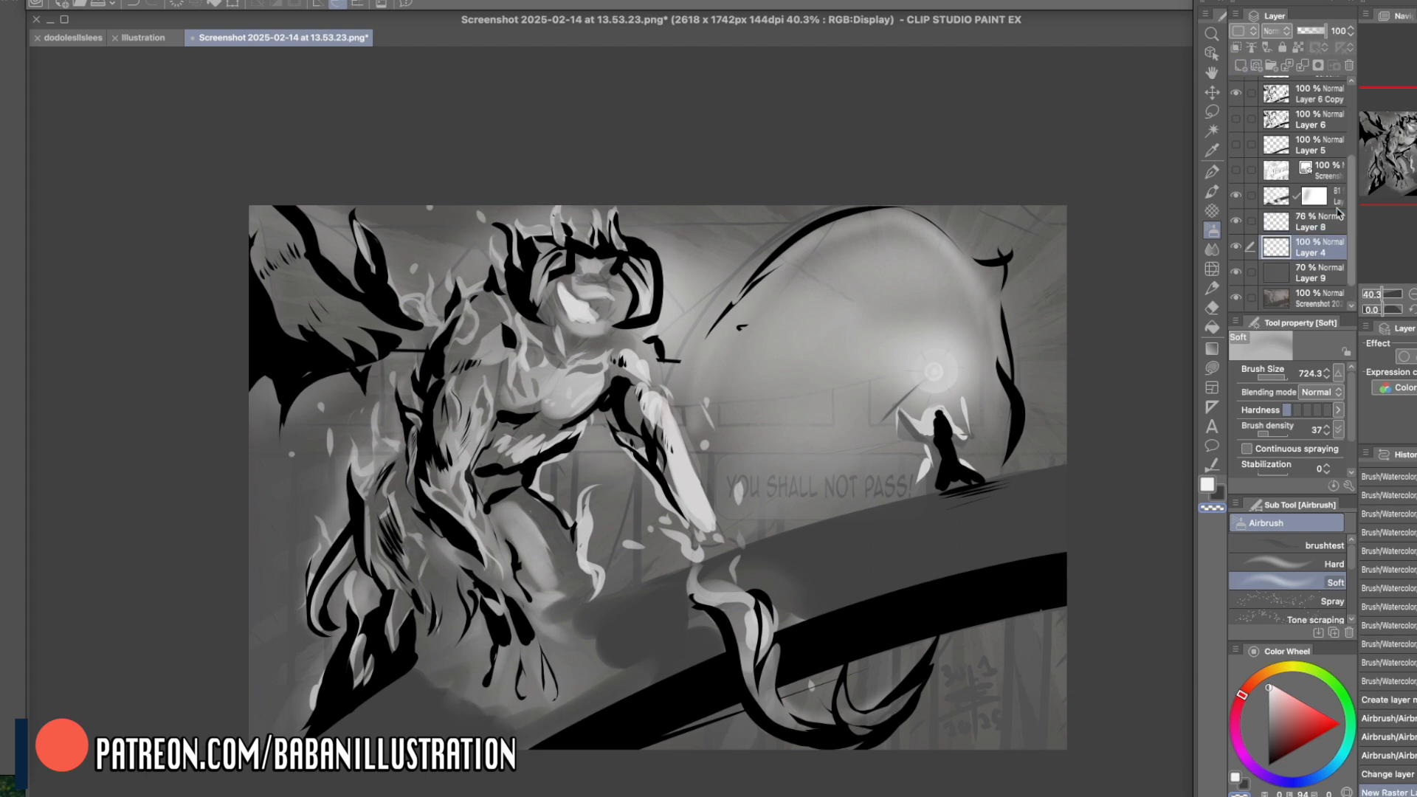
- Darken the background behind the creature's back and the picture's upper-right corner with the Soft airbrush at size 724.3, undoing the stroke over the bridge
{"action": "left_click", "coordinate": [1212, 192]}
{"action": "scroll", "coordinate": [1321, 599], "scroll_direction": "up", "scroll_amount": 5}
{"action": "scroll", "coordinate": [1321, 599], "scroll_direction": "down", "scroll_amount": 4}
{"action": "left_click", "coordinate": [1306, 601]}
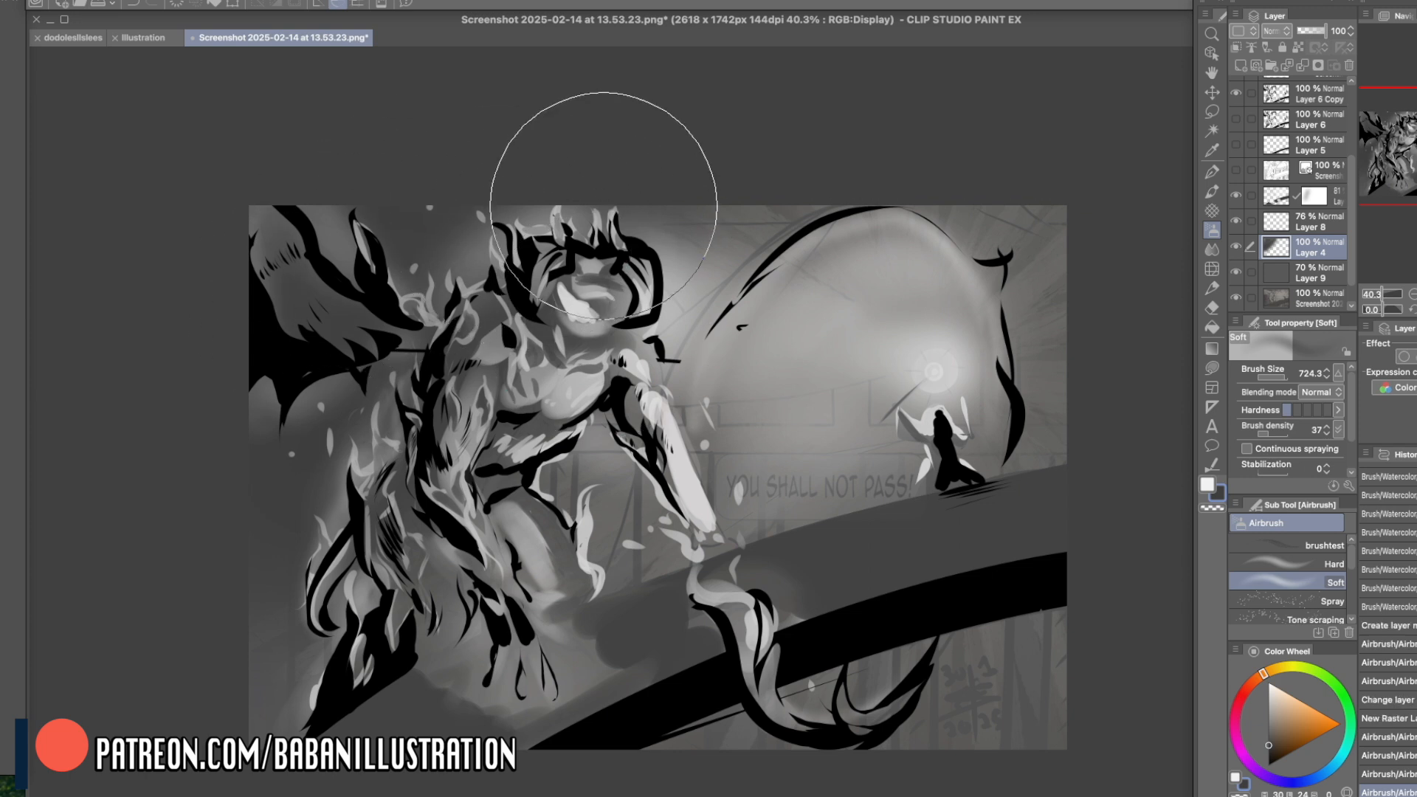
{"action": "mouse_move", "coordinate": [340, 465]}
{"action": "left_mouse_down"}
{"action": "mouse_move", "coordinate": [449, 341]}
{"action": "mouse_move", "coordinate": [232, 650]}
{"action": "left_mouse_up"}
{"action": "mouse_move", "coordinate": [966, 177]}
{"action": "left_mouse_down"}
{"action": "mouse_move", "coordinate": [1107, 206]}
{"action": "mouse_move", "coordinate": [1097, 221]}
{"action": "left_mouse_up"}
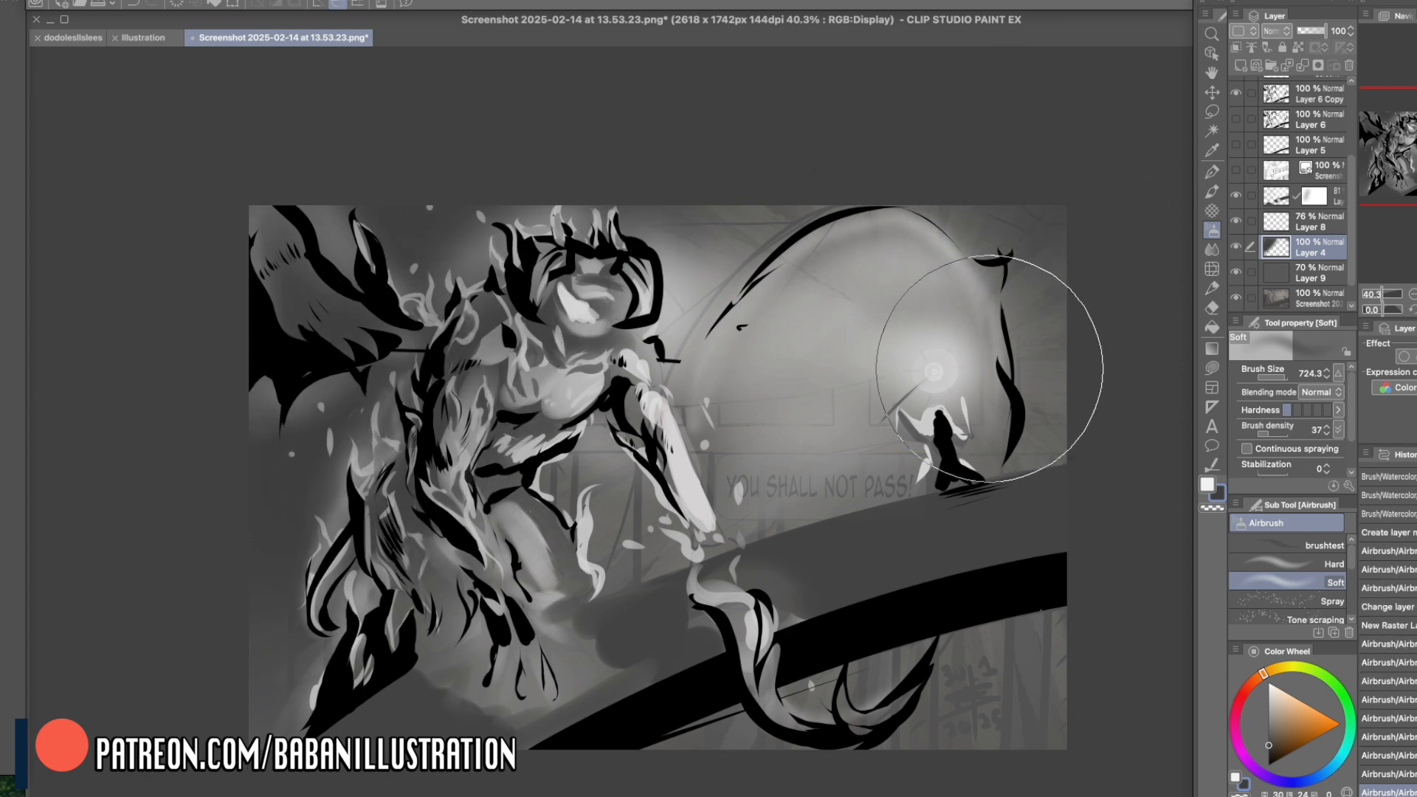
{"action": "mouse_move", "coordinate": [941, 397]}
{"action": "left_mouse_down"}
{"action": "mouse_move", "coordinate": [930, 453]}
{"action": "mouse_move", "coordinate": [991, 480]}
{"action": "mouse_move", "coordinate": [1032, 545]}
{"action": "left_mouse_up"}
{"action": "key", "text": "super+z"}
- Airbrush soft dark tone below the bridge, above the creature's head and over its torso, then adjust the area around the small figure
{"action": "left_click_drag", "start_coordinate": [943, 612], "coordinate": [1047, 615]}
{"action": "mouse_move", "coordinate": [979, 655]}
{"action": "left_mouse_down"}
{"action": "mouse_move", "coordinate": [1083, 665]}
{"action": "mouse_move", "coordinate": [1012, 758]}
{"action": "mouse_move", "coordinate": [1126, 686]}
{"action": "mouse_move", "coordinate": [991, 696]}
{"action": "left_mouse_up"}
{"action": "mouse_move", "coordinate": [507, 213]}
{"action": "left_mouse_down"}
{"action": "mouse_move", "coordinate": [633, 195]}
{"action": "mouse_move", "coordinate": [670, 209]}
{"action": "mouse_move", "coordinate": [611, 186]}
{"action": "left_mouse_up"}
{"action": "left_click_drag", "start_coordinate": [449, 403], "coordinate": [439, 485]}
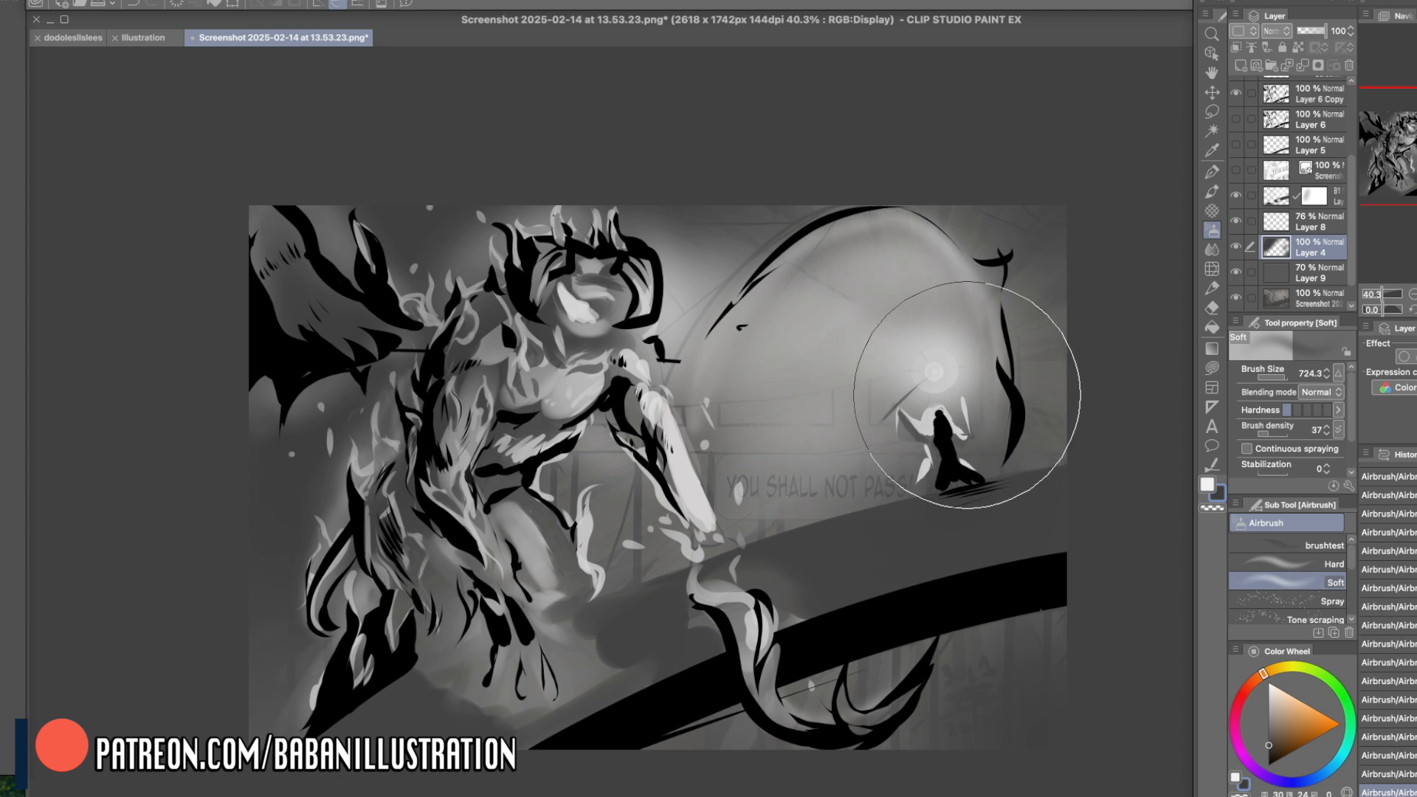
{"action": "mouse_move", "coordinate": [947, 418]}
{"action": "left_mouse_down"}
{"action": "mouse_move", "coordinate": [920, 399]}
{"action": "mouse_move", "coordinate": [939, 430]}
{"action": "mouse_move", "coordinate": [939, 413]}
{"action": "left_mouse_up"}
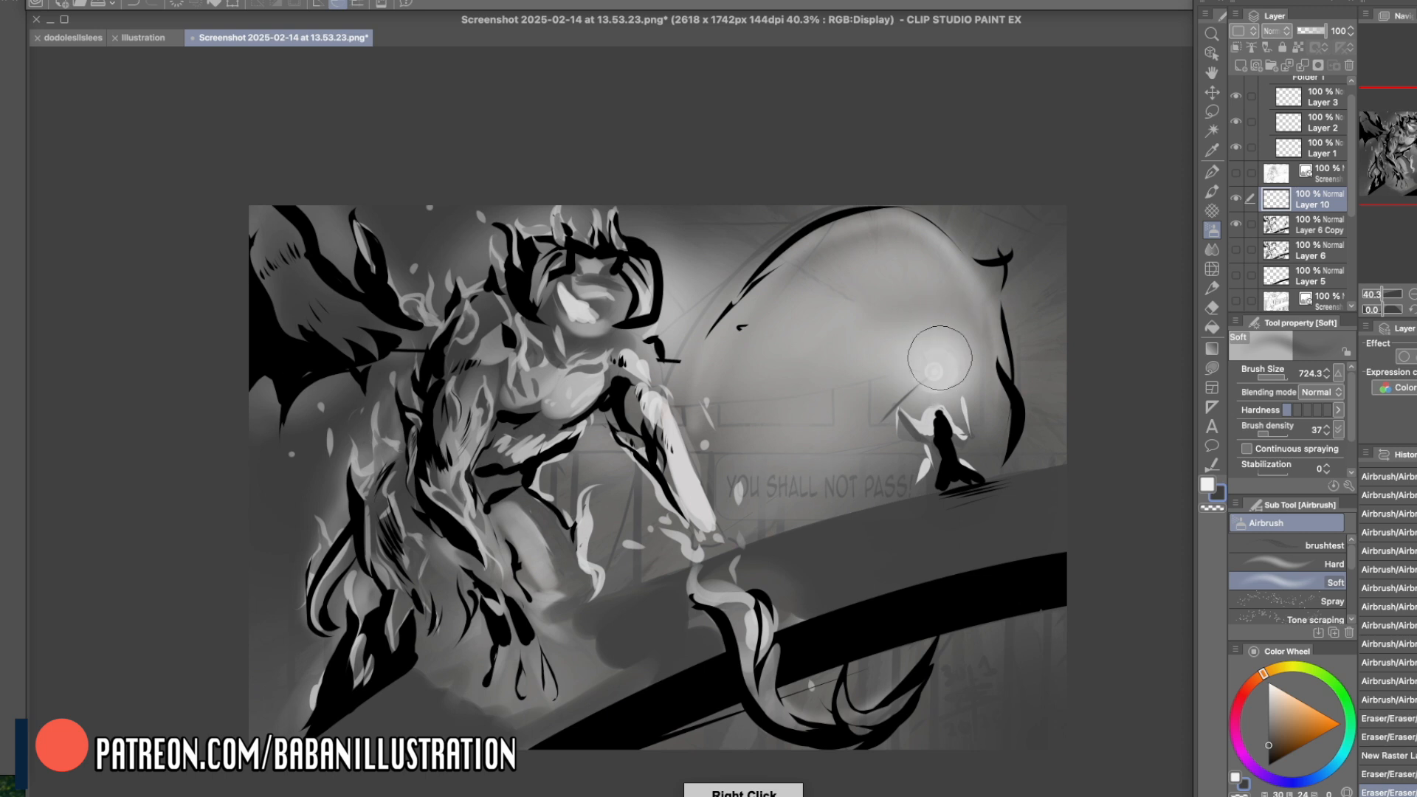
- Paint a straight pale beam from the staff's light across the creature's head on Layer 10 with Smooth watercolor at size 57.2
{"action": "right_click", "coordinate": [937, 359]}
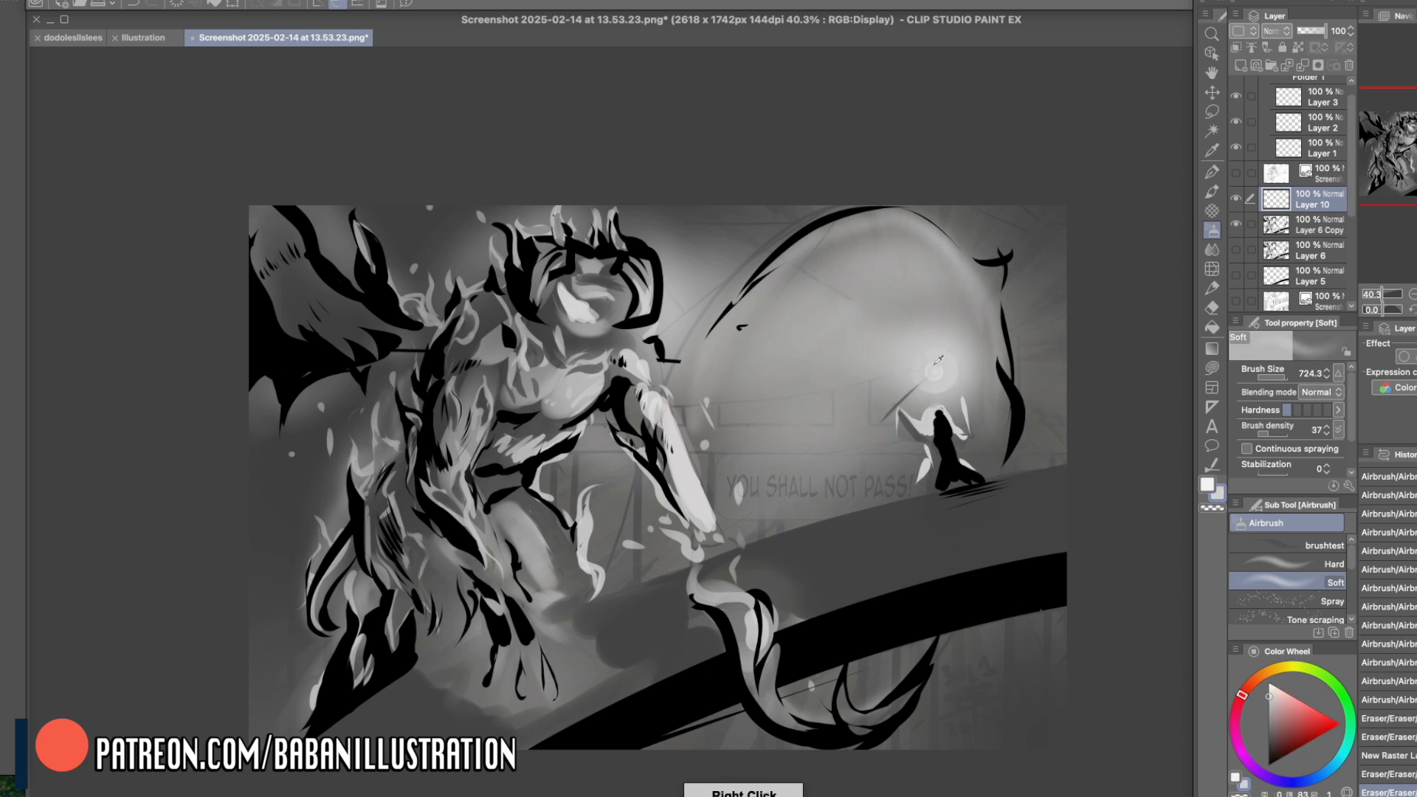
{"action": "left_click", "coordinate": [1210, 192]}
{"action": "left_click", "coordinate": [1264, 688]}
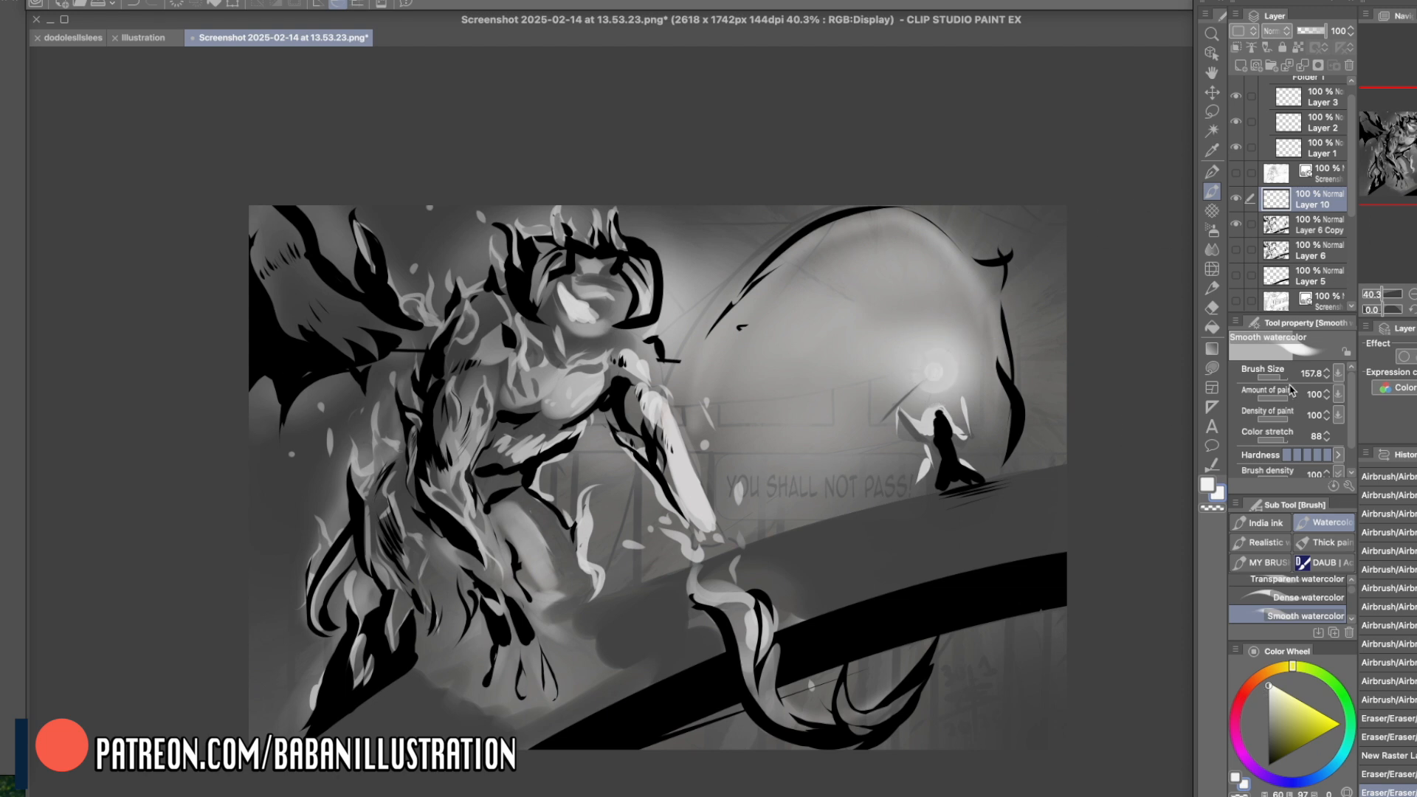
{"action": "mouse_move", "coordinate": [932, 373]}
{"action": "left_mouse_down"}
{"action": "mouse_move", "coordinate": [435, 262]}
{"action": "mouse_move", "coordinate": [413, 225]}
{"action": "left_mouse_up"}
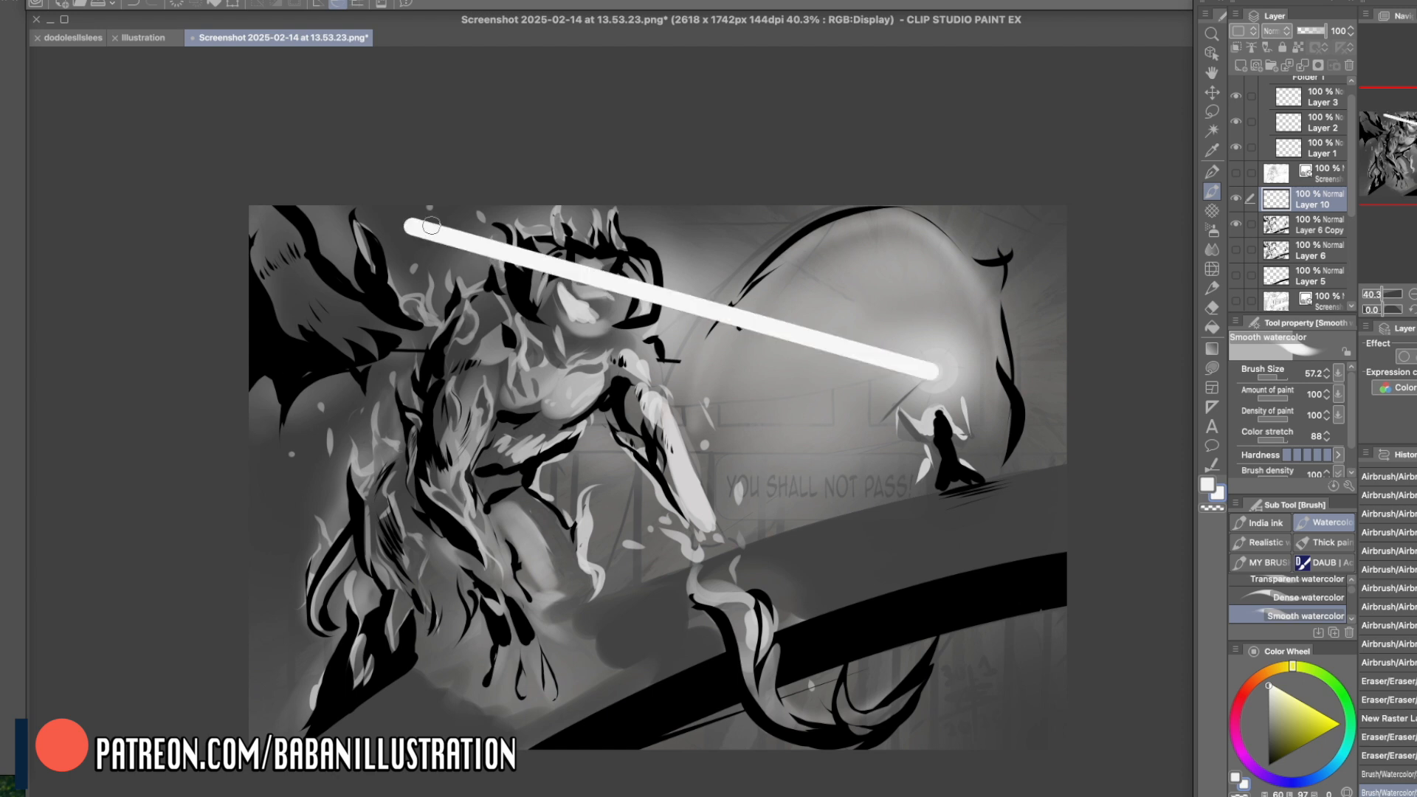
- Paint a second straight beam from the staff's light to the picture's upper edge and small flares around it, setting the brush size to 203.5
{"action": "mouse_move", "coordinate": [933, 367]}
{"action": "left_mouse_down"}
{"action": "mouse_move", "coordinate": [800, 203]}
{"action": "mouse_move", "coordinate": [633, 196]}
{"action": "mouse_move", "coordinate": [656, 190]}
{"action": "left_mouse_up"}
{"action": "mouse_move", "coordinate": [939, 372]}
{"action": "left_mouse_down"}
{"action": "mouse_move", "coordinate": [946, 326]}
{"action": "mouse_move", "coordinate": [975, 332]}
{"action": "left_mouse_up"}
{"action": "left_click_drag", "start_coordinate": [1286, 380], "coordinate": [1293, 378]}
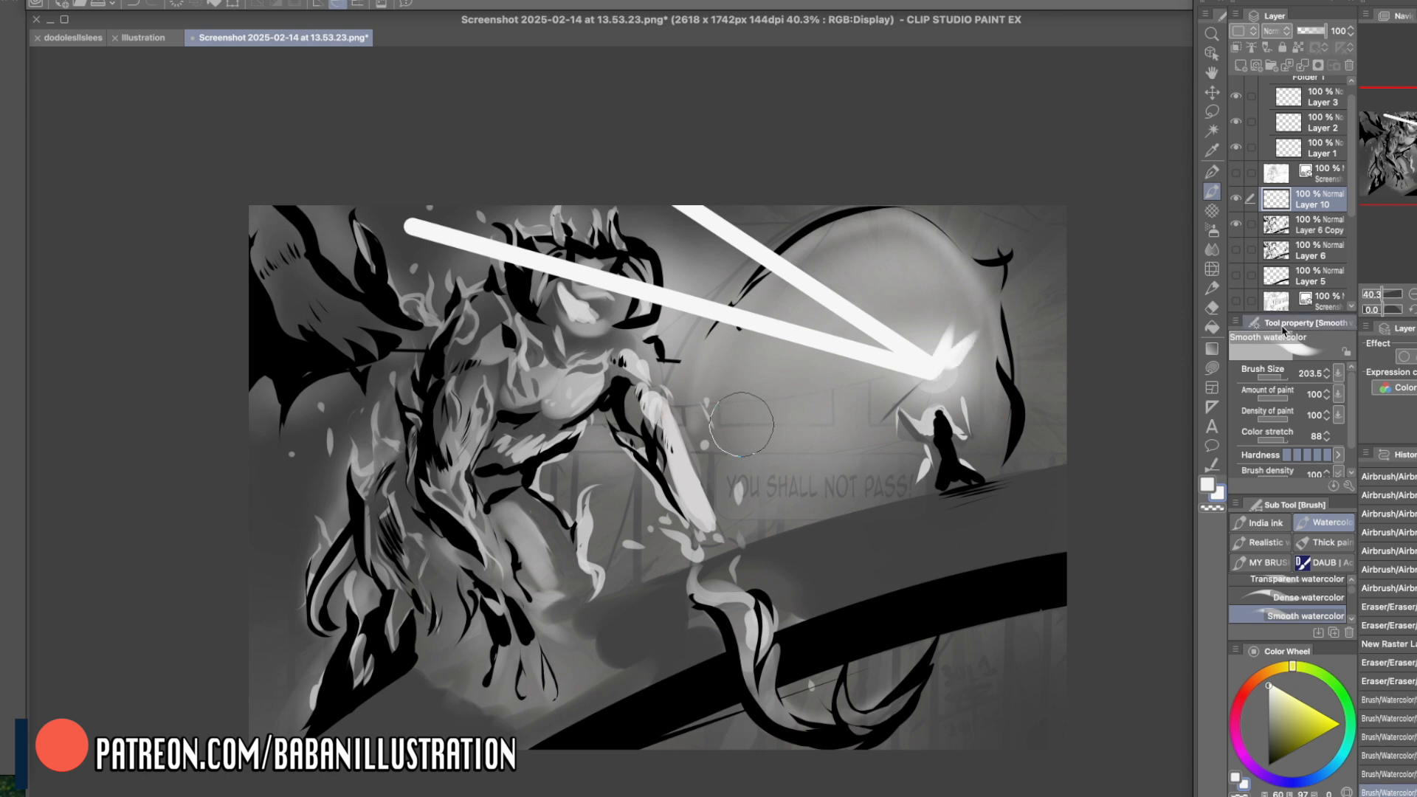
{"action": "left_click_drag", "start_coordinate": [674, 158], "coordinate": [995, 411]}
{"action": "key", "text": "super+z"}
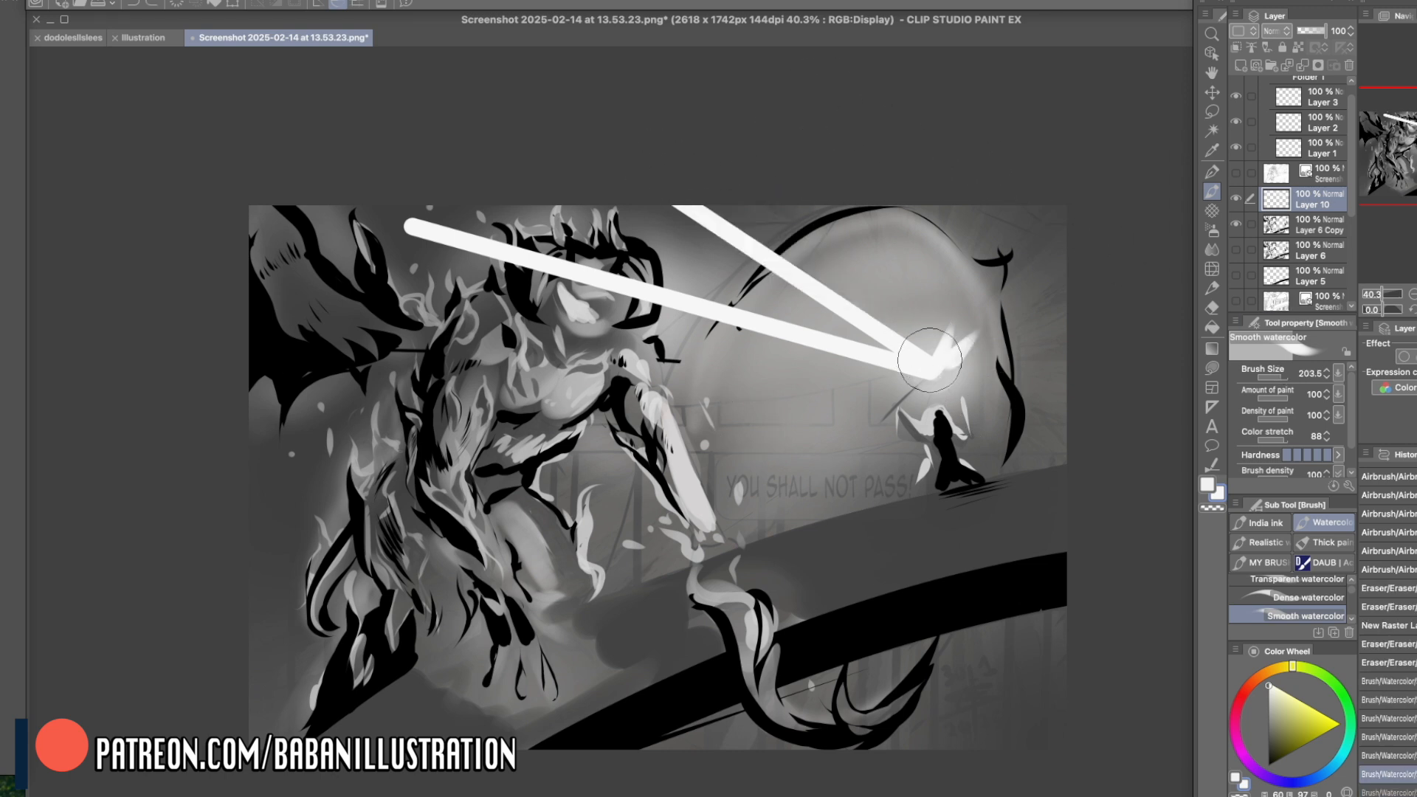
- Widen the upper beam into a soft fan of white light reaching from the staff to the picture's upper edge
{"action": "left_click_drag", "start_coordinate": [927, 358], "coordinate": [632, 38]}
{"action": "left_click_drag", "start_coordinate": [846, 312], "coordinate": [668, 146]}
{"action": "left_click_drag", "start_coordinate": [706, 199], "coordinate": [747, 233]}
{"action": "left_click_drag", "start_coordinate": [895, 345], "coordinate": [625, 76]}
{"action": "left_click_drag", "start_coordinate": [845, 270], "coordinate": [793, 193]}
{"action": "left_click_drag", "start_coordinate": [885, 308], "coordinate": [823, 205]}
{"action": "mouse_move", "coordinate": [908, 339]}
{"action": "left_mouse_down"}
{"action": "mouse_move", "coordinate": [839, 185]}
{"action": "mouse_move", "coordinate": [839, 239]}
{"action": "left_mouse_up"}
{"action": "left_click_drag", "start_coordinate": [897, 330], "coordinate": [669, 177]}
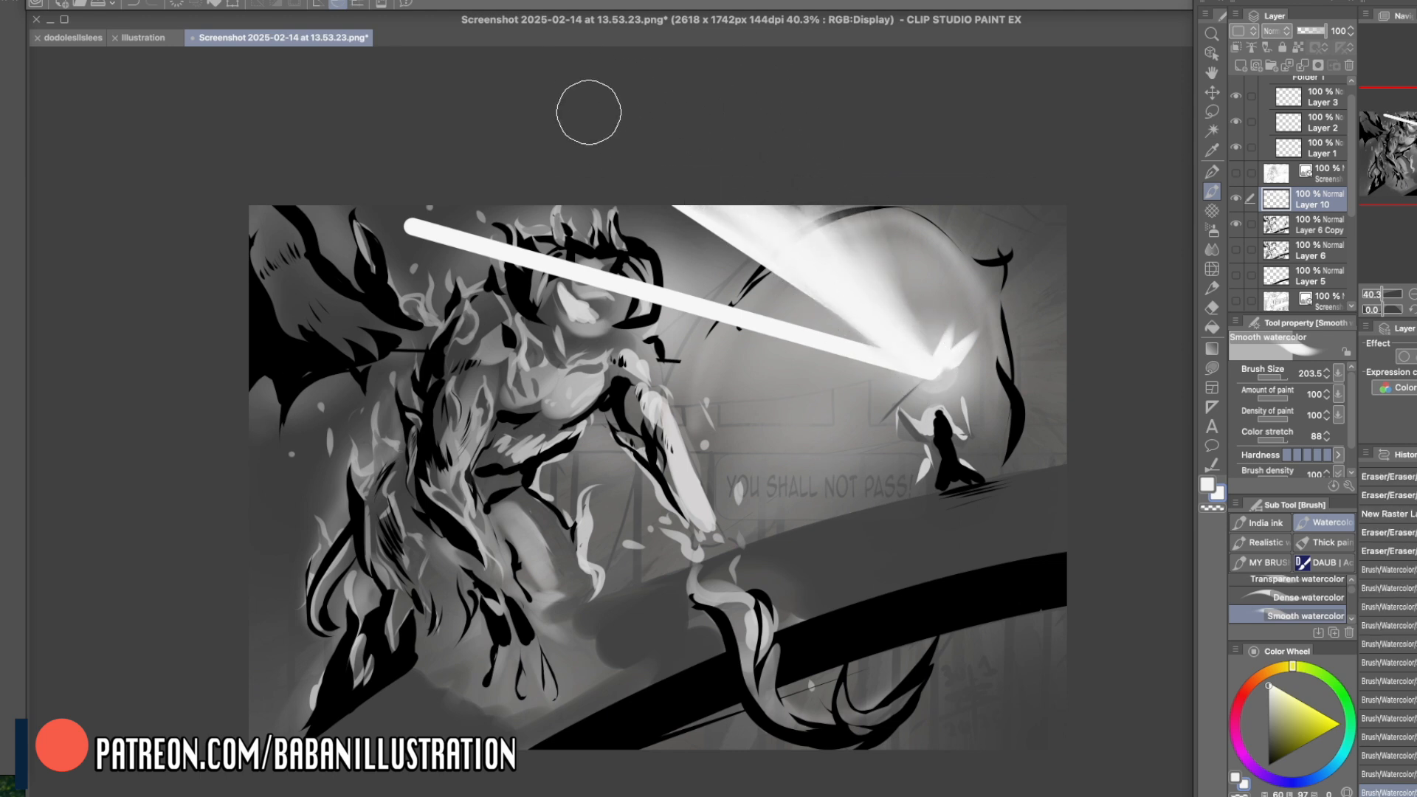
- Broaden the beam across the creature's head with soft white strokes and add a faint glow toward its shoulder
{"action": "mouse_move", "coordinate": [850, 356]}
{"action": "left_mouse_down"}
{"action": "mouse_move", "coordinate": [411, 238]}
{"action": "mouse_move", "coordinate": [593, 275]}
{"action": "left_mouse_up"}
{"action": "mouse_move", "coordinate": [409, 242]}
{"action": "left_mouse_down"}
{"action": "mouse_move", "coordinate": [606, 277]}
{"action": "mouse_move", "coordinate": [631, 261]}
{"action": "left_mouse_up"}
{"action": "mouse_move", "coordinate": [352, 268]}
{"action": "left_mouse_down"}
{"action": "mouse_move", "coordinate": [894, 372]}
{"action": "mouse_move", "coordinate": [420, 280]}
{"action": "left_mouse_up"}
{"action": "left_click_drag", "start_coordinate": [930, 370], "coordinate": [442, 290]}
{"action": "mouse_move", "coordinate": [815, 356]}
{"action": "left_mouse_down"}
{"action": "mouse_move", "coordinate": [413, 267]}
{"action": "mouse_move", "coordinate": [446, 267]}
{"action": "left_mouse_up"}
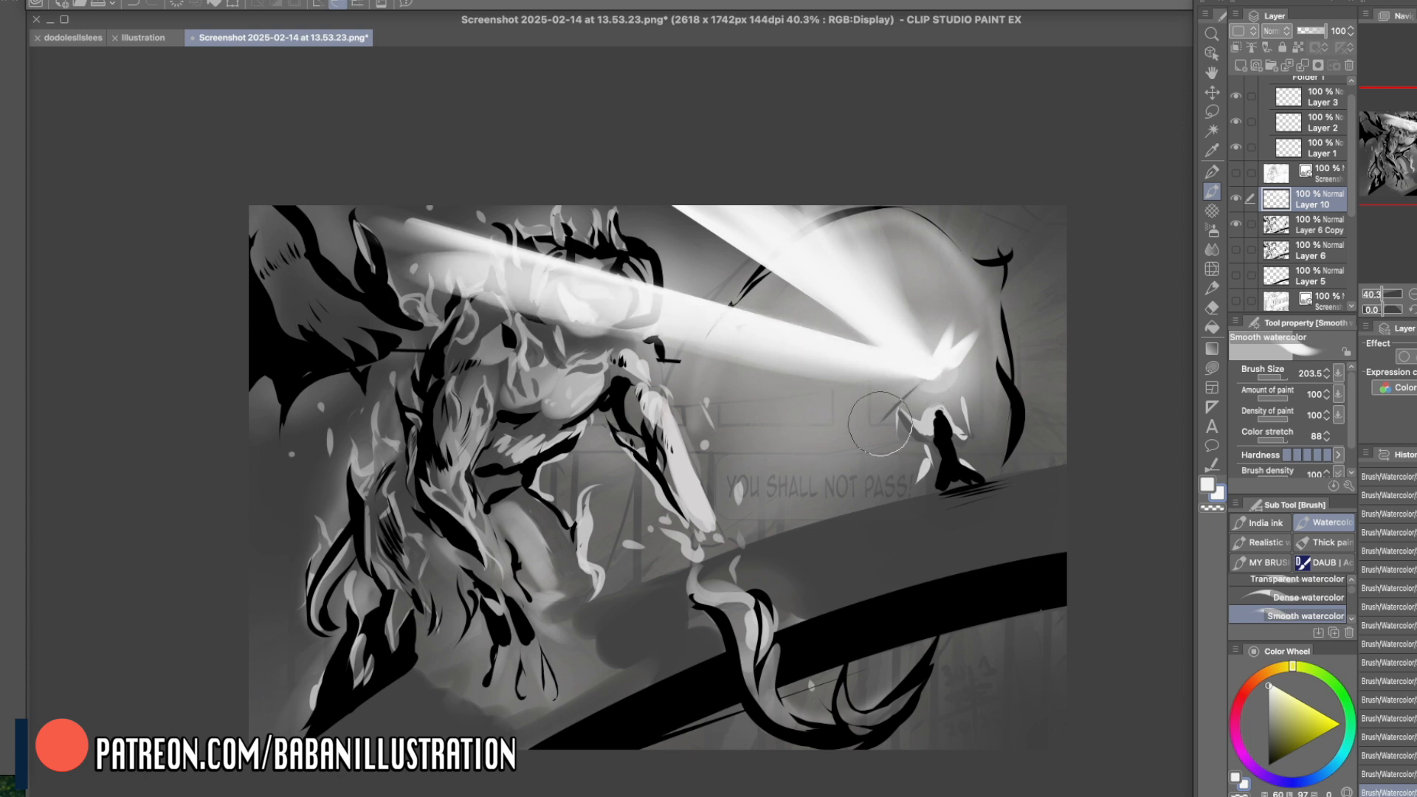
{"action": "mouse_move", "coordinate": [896, 367]}
{"action": "left_mouse_down"}
{"action": "mouse_move", "coordinate": [710, 403]}
{"action": "mouse_move", "coordinate": [627, 402]}
{"action": "left_mouse_up"}
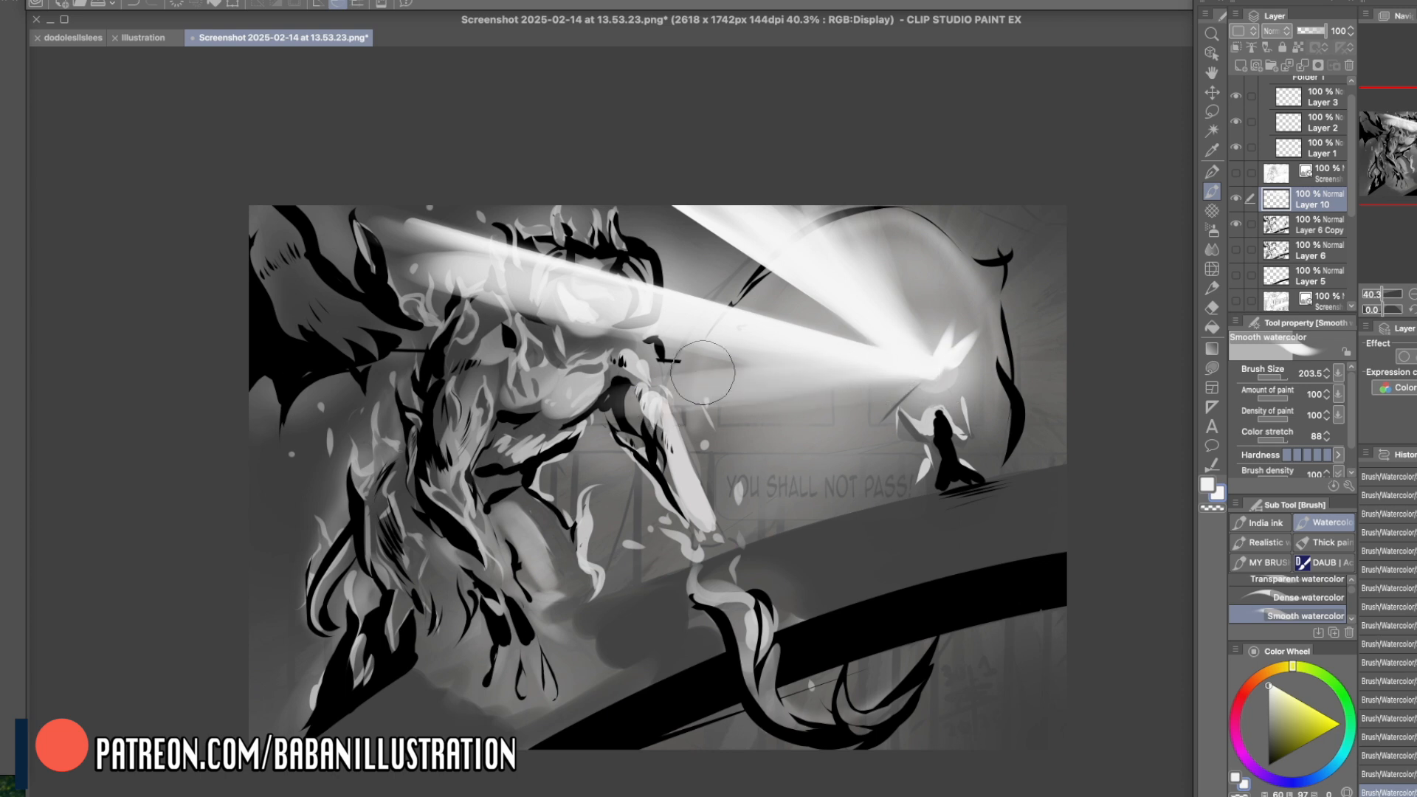
{"action": "mouse_move", "coordinate": [413, 443]}
{"action": "left_mouse_down"}
{"action": "mouse_move", "coordinate": [295, 455]}
{"action": "mouse_move", "coordinate": [428, 454]}
{"action": "left_mouse_up"}
{"action": "key", "text": "super+z"}
{"action": "left_click_drag", "start_coordinate": [257, 467], "coordinate": [908, 428]}
{"action": "key", "text": "super+z"}
{"action": "key", "text": "super+z"}
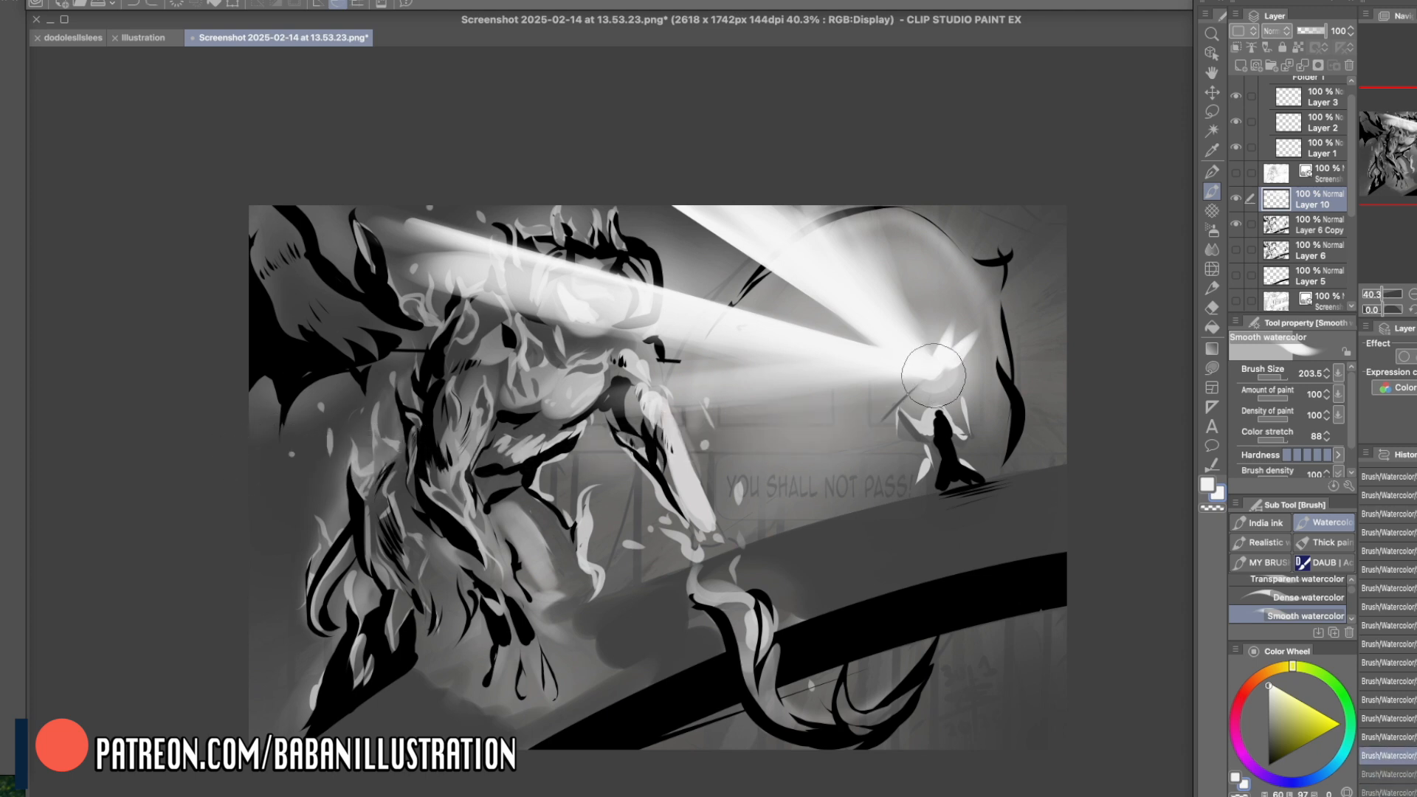
- Paint a lower white beam from the staff's light across the creature's arm and waist to the picture's left edge, clearing it over the torso
{"action": "left_click_drag", "start_coordinate": [939, 372], "coordinate": [170, 569]}
{"action": "left_click_drag", "start_coordinate": [888, 381], "coordinate": [259, 472]}
{"action": "mouse_move", "coordinate": [460, 411]}
{"action": "left_mouse_down"}
{"action": "mouse_move", "coordinate": [443, 476]}
{"action": "mouse_move", "coordinate": [501, 580]}
{"action": "mouse_move", "coordinate": [439, 476]}
{"action": "mouse_move", "coordinate": [508, 600]}
{"action": "mouse_move", "coordinate": [468, 525]}
{"action": "left_mouse_up"}
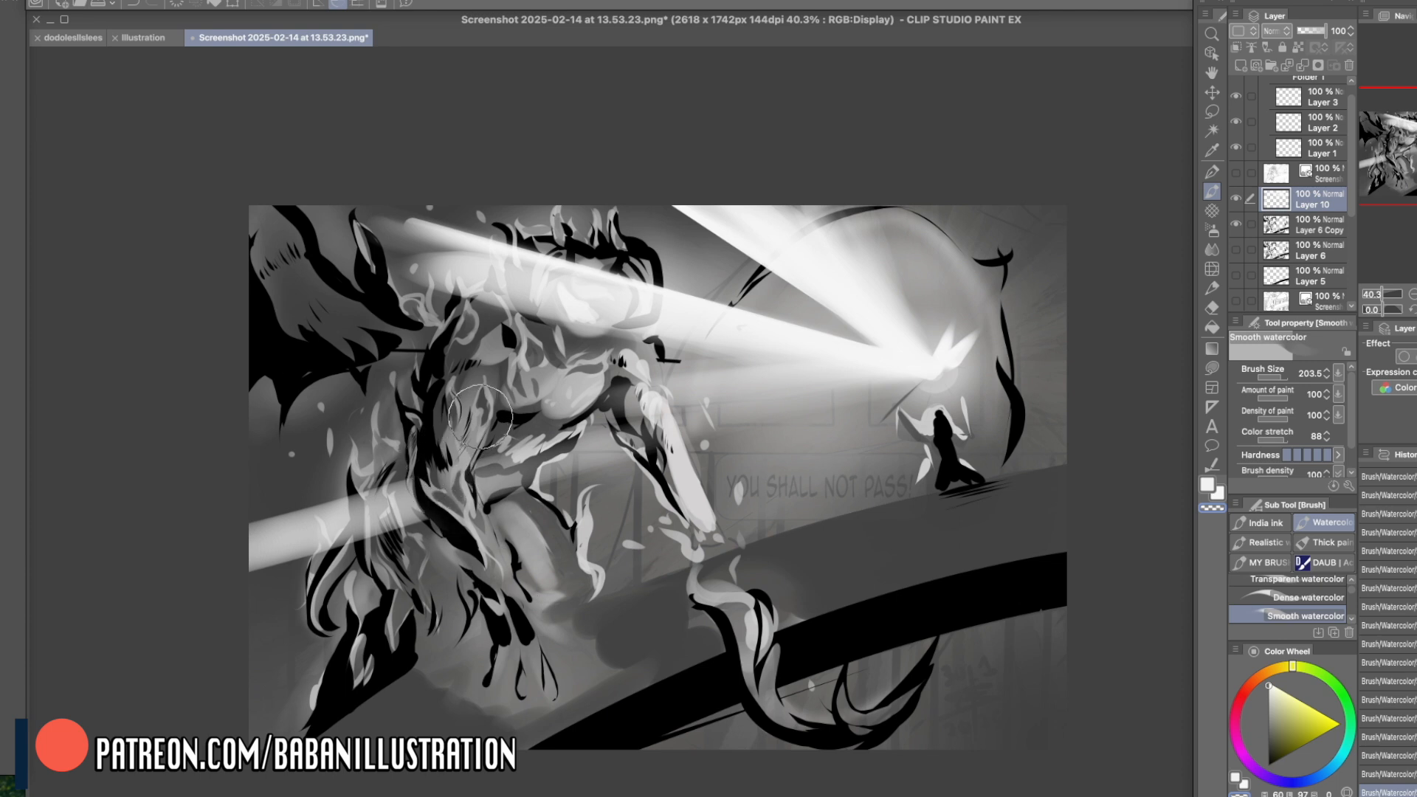
{"action": "key", "text": "c"}
{"action": "left_click_drag", "start_coordinate": [511, 470], "coordinate": [880, 380]}
- Erase with transparent color along the lower beam's edges and under the head beam so the two rays separate, undoing one head stroke
{"action": "key", "text": "c"}
{"action": "left_click_drag", "start_coordinate": [584, 399], "coordinate": [908, 361]}
{"action": "left_click_drag", "start_coordinate": [517, 419], "coordinate": [989, 348]}
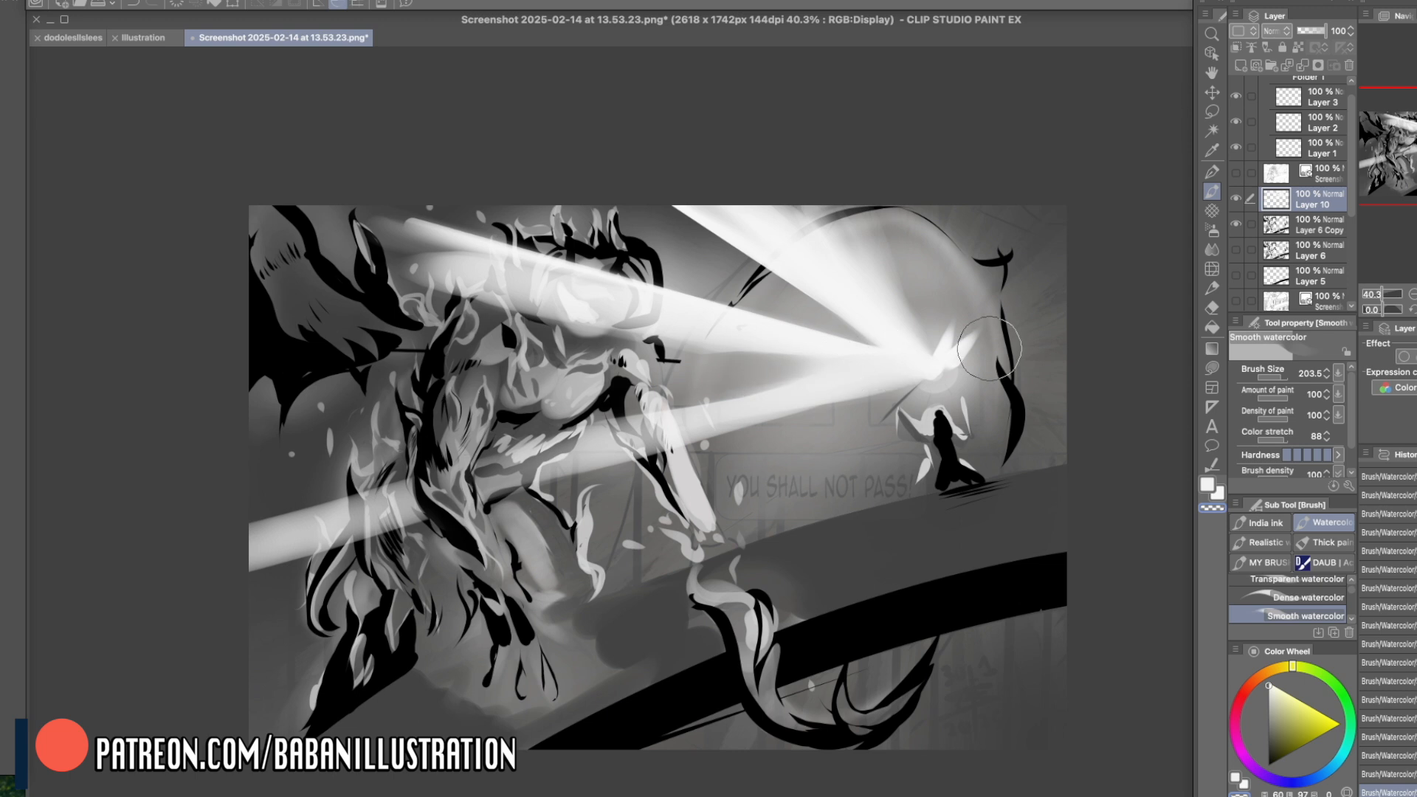
{"action": "left_click_drag", "start_coordinate": [503, 503], "coordinate": [950, 392]}
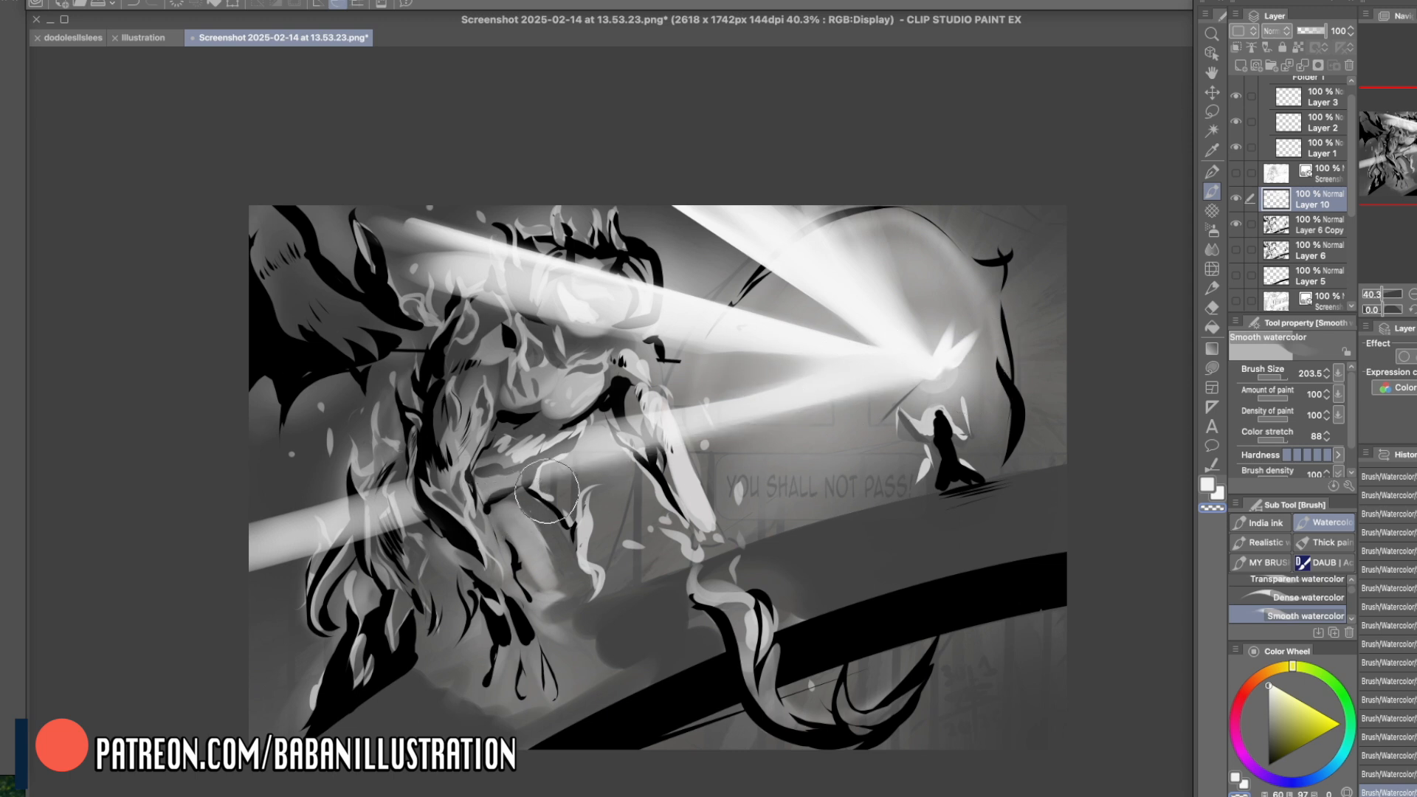
{"action": "left_click_drag", "start_coordinate": [431, 282], "coordinate": [772, 347]}
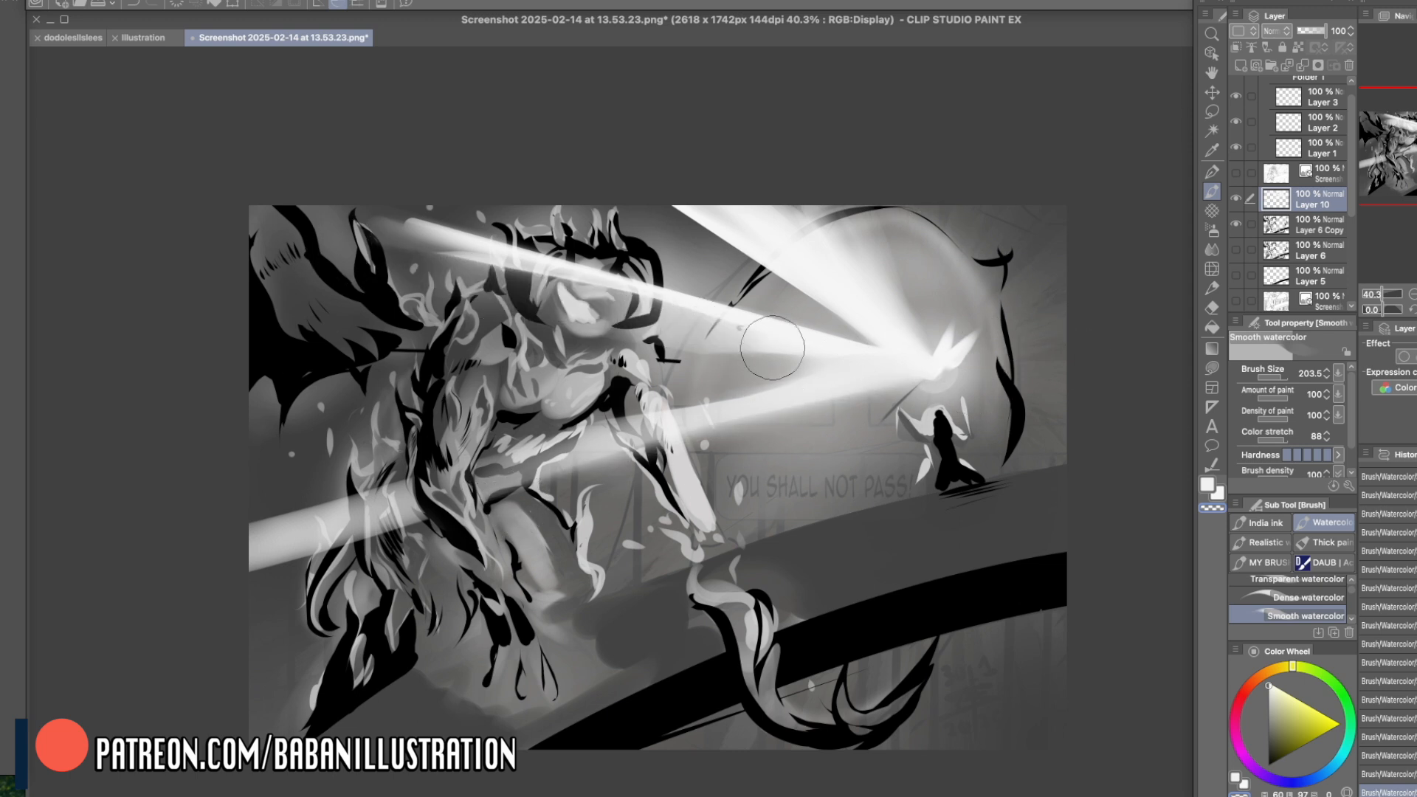
{"action": "key", "text": "super+z"}
{"action": "left_click_drag", "start_coordinate": [408, 262], "coordinate": [783, 351]}
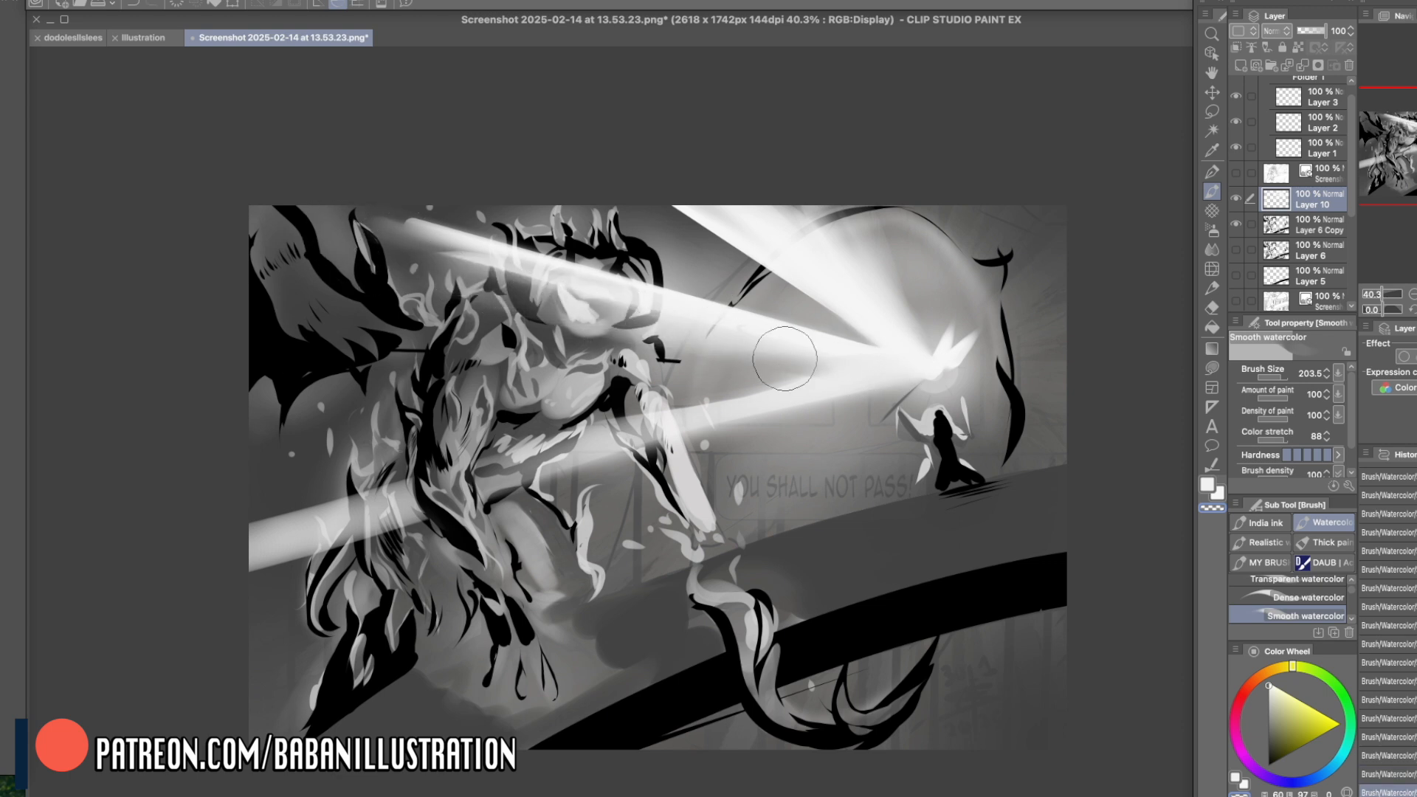
- Split the upper fan of light into narrower rays with transparent strokes, undoing unwanted ones, and trim the lower beam at the torso
{"action": "left_click_drag", "start_coordinate": [662, 166], "coordinate": [963, 381]}
{"action": "left_click_drag", "start_coordinate": [713, 185], "coordinate": [988, 403]}
{"action": "key", "text": "super+z"}
{"action": "key", "text": "super+z"}
{"action": "mouse_move", "coordinate": [687, 168]}
{"action": "left_mouse_down"}
{"action": "mouse_move", "coordinate": [886, 344]}
{"action": "mouse_move", "coordinate": [363, 216]}
{"action": "left_mouse_up"}
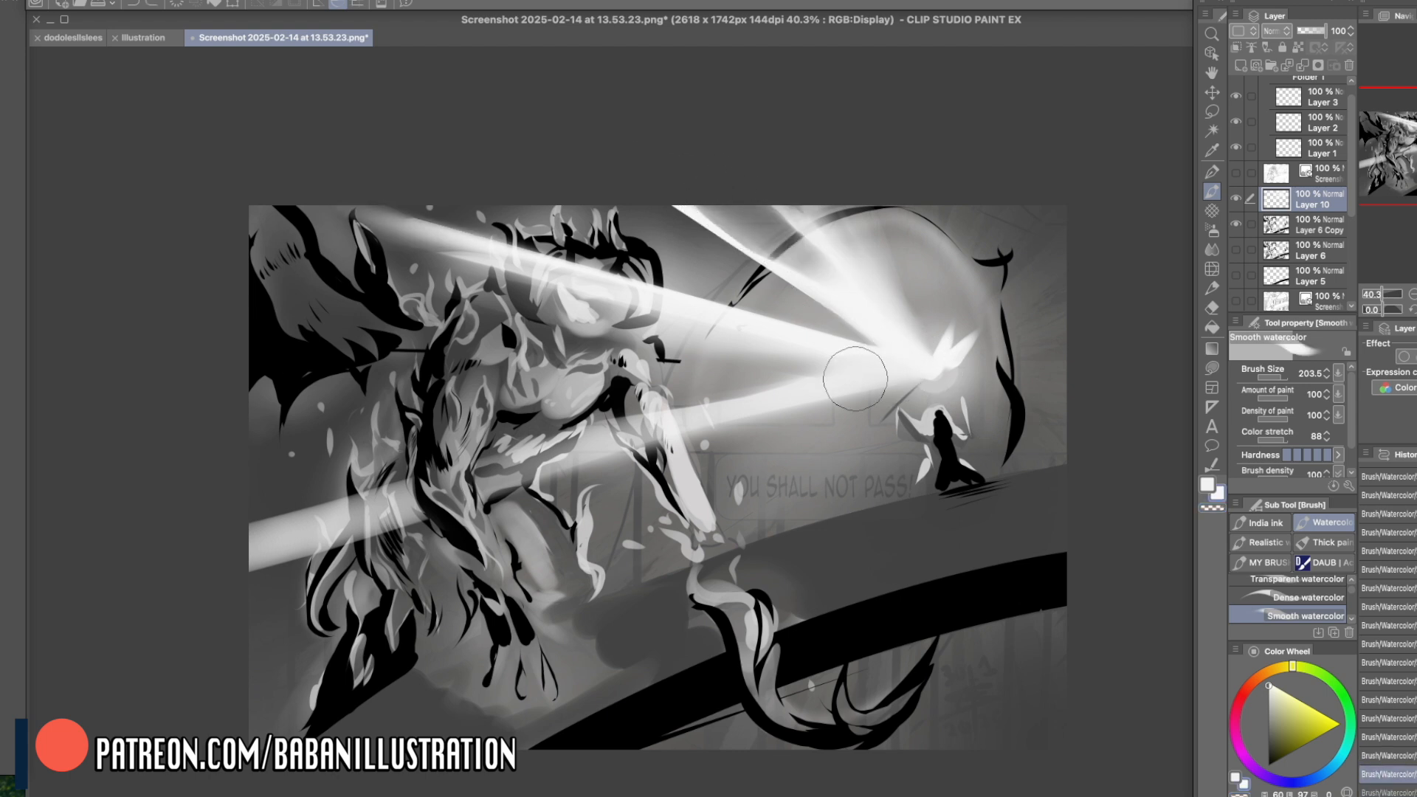
{"action": "left_click_drag", "start_coordinate": [855, 379], "coordinate": [458, 476]}
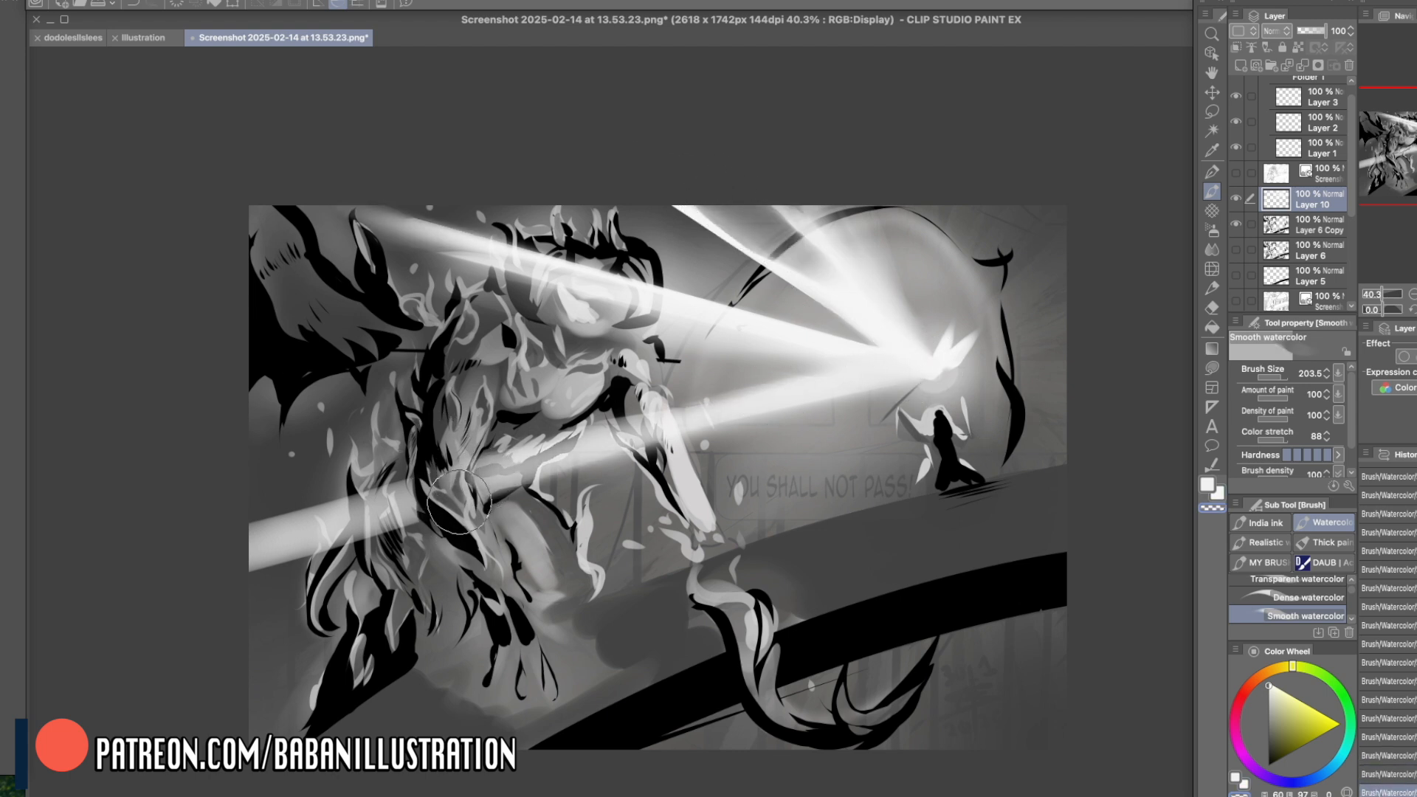
- Paint faint beams from the staff's light toward the creature's hand and toward the picture's upper-right corner
{"action": "left_click_drag", "start_coordinate": [931, 388], "coordinate": [700, 516]}
{"action": "left_click_drag", "start_coordinate": [888, 392], "coordinate": [613, 616]}
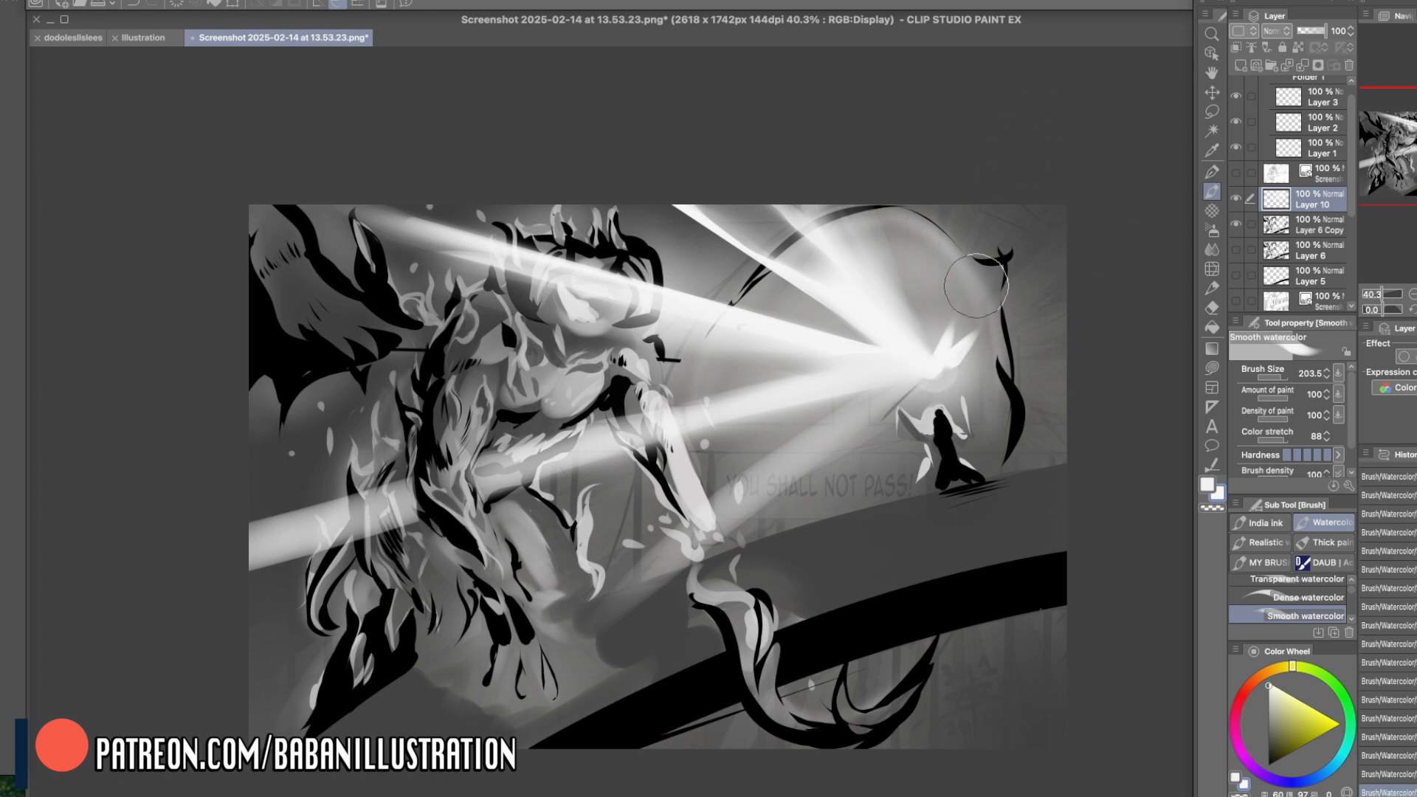
{"action": "mouse_move", "coordinate": [944, 353]}
{"action": "left_mouse_down"}
{"action": "mouse_move", "coordinate": [1062, 182]}
{"action": "mouse_move", "coordinate": [1075, 384]}
{"action": "left_mouse_up"}
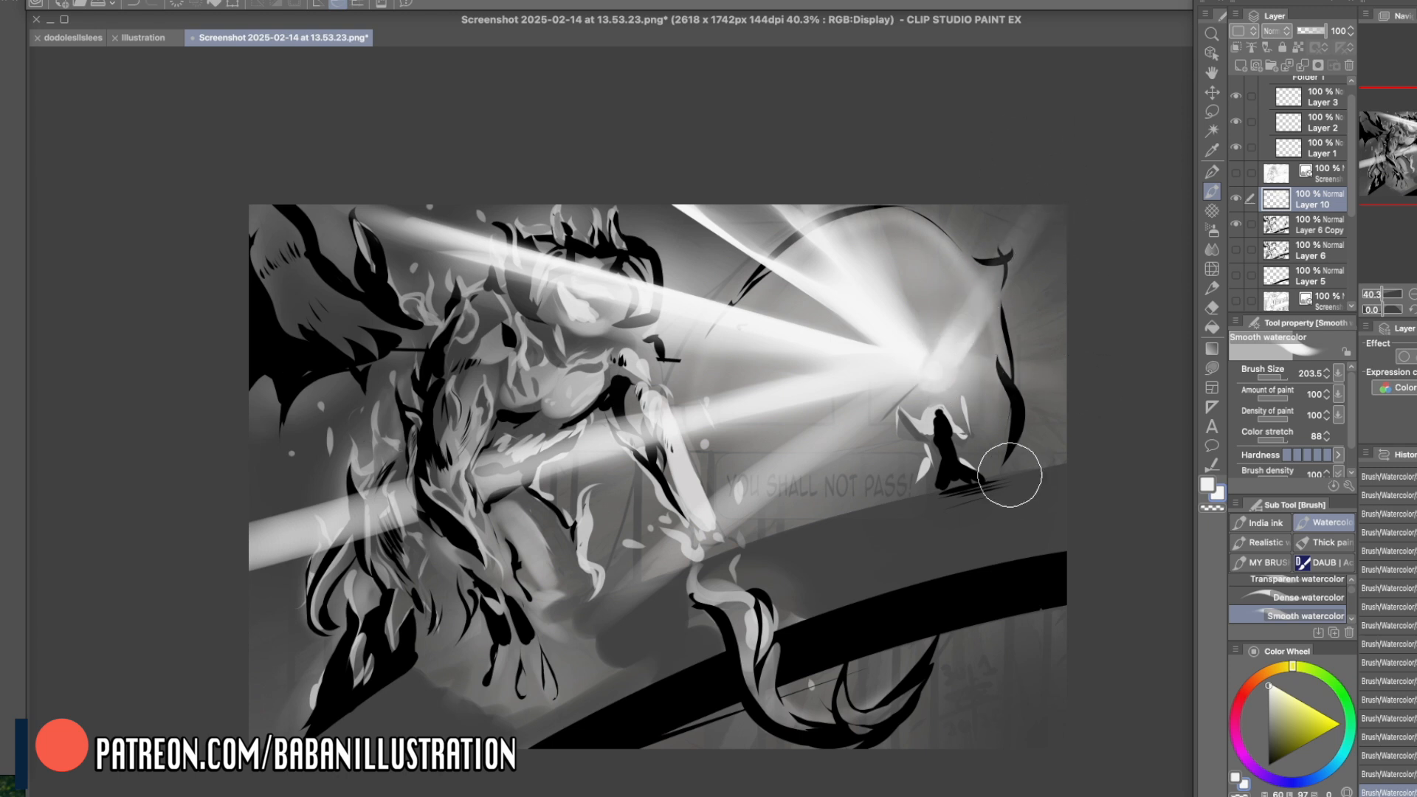
- Paint soft beams falling from the staff's light across and below the bridge, including a brighter one under its right part
{"action": "left_click_drag", "start_coordinate": [913, 378], "coordinate": [820, 767]}
{"action": "left_click_drag", "start_coordinate": [903, 424], "coordinate": [854, 665]}
{"action": "left_click_drag", "start_coordinate": [906, 472], "coordinate": [891, 705]}
{"action": "left_click_drag", "start_coordinate": [939, 429], "coordinate": [1024, 657]}
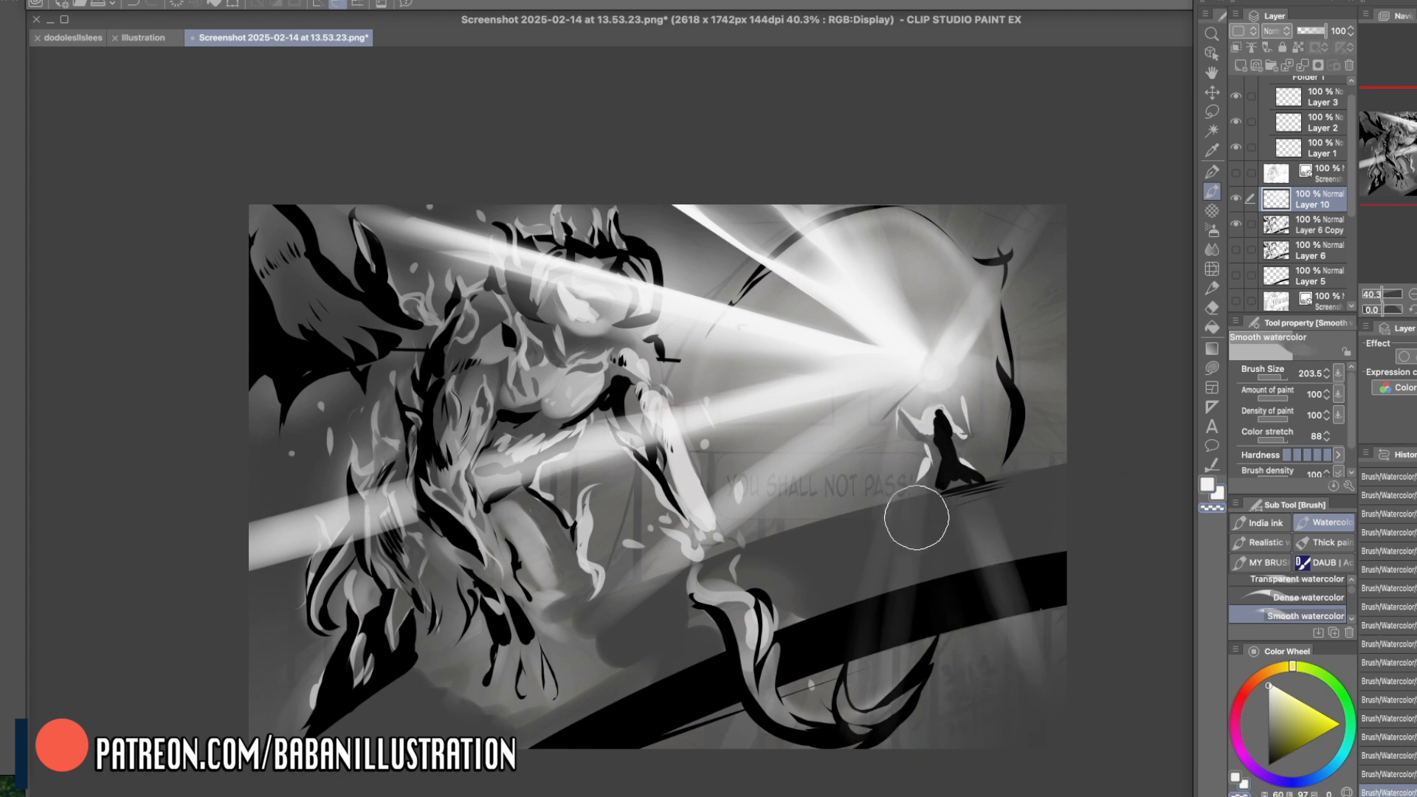
{"action": "left_click_drag", "start_coordinate": [942, 361], "coordinate": [841, 738]}
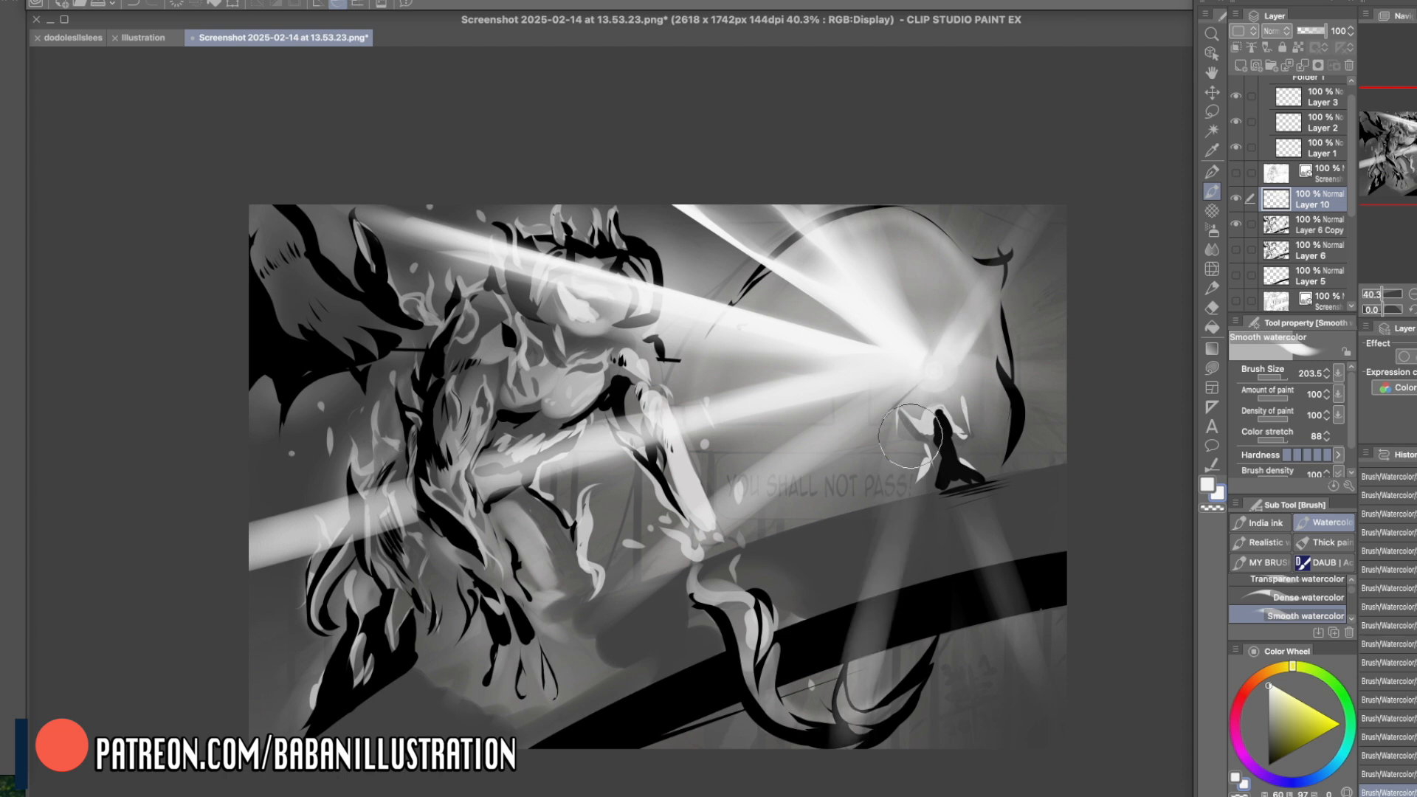
{"action": "mouse_move", "coordinate": [965, 636]}
{"action": "left_mouse_down"}
{"action": "mouse_move", "coordinate": [952, 601]}
{"action": "mouse_move", "coordinate": [961, 697]}
{"action": "left_mouse_up"}
{"action": "key", "text": "c"}
{"action": "mouse_move", "coordinate": [909, 625]}
{"action": "left_mouse_down"}
{"action": "mouse_move", "coordinate": [955, 610]}
{"action": "mouse_move", "coordinate": [979, 649]}
{"action": "mouse_move", "coordinate": [958, 658]}
{"action": "mouse_move", "coordinate": [917, 613]}
{"action": "mouse_move", "coordinate": [974, 655]}
{"action": "mouse_move", "coordinate": [970, 760]}
{"action": "mouse_move", "coordinate": [942, 566]}
{"action": "mouse_move", "coordinate": [969, 772]}
{"action": "mouse_move", "coordinate": [949, 696]}
{"action": "mouse_move", "coordinate": [982, 784]}
{"action": "mouse_move", "coordinate": [935, 621]}
{"action": "mouse_move", "coordinate": [956, 699]}
{"action": "mouse_move", "coordinate": [986, 658]}
{"action": "mouse_move", "coordinate": [1031, 785]}
{"action": "mouse_move", "coordinate": [1030, 740]}
{"action": "mouse_move", "coordinate": [992, 685]}
{"action": "mouse_move", "coordinate": [1012, 768]}
{"action": "left_mouse_up"}
- Fade the outer ends of the beams below the bridge, at the left edge and above the creature with the transparent Soft airbrush at size 724.3
{"action": "left_click", "coordinate": [1212, 212]}
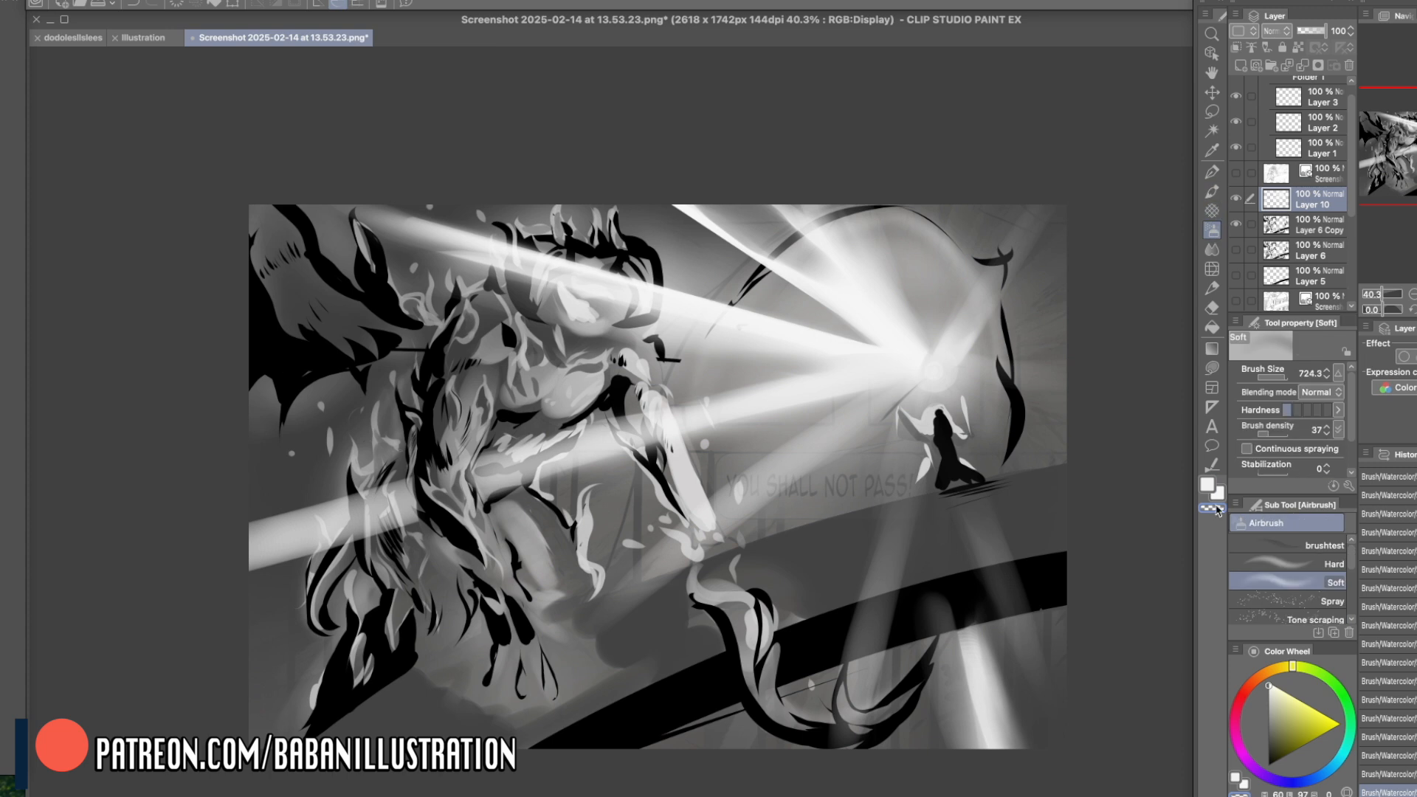
{"action": "mouse_move", "coordinate": [1062, 716]}
{"action": "left_mouse_down"}
{"action": "mouse_move", "coordinate": [995, 750]}
{"action": "mouse_move", "coordinate": [936, 685]}
{"action": "mouse_move", "coordinate": [829, 689]}
{"action": "mouse_move", "coordinate": [989, 627]}
{"action": "left_mouse_up"}
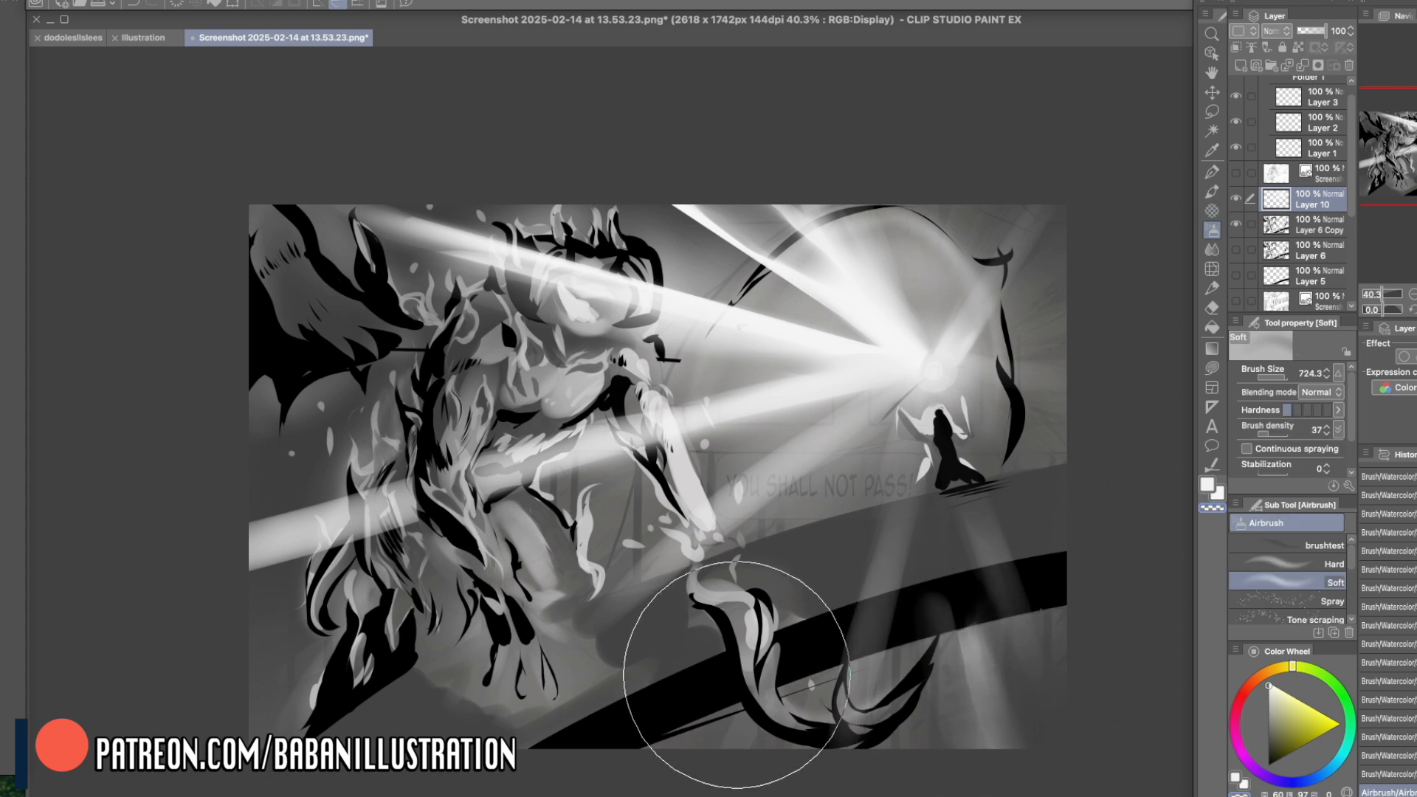
{"action": "mouse_move", "coordinate": [275, 580]}
{"action": "left_mouse_down"}
{"action": "mouse_move", "coordinate": [369, 545]}
{"action": "mouse_move", "coordinate": [239, 531]}
{"action": "left_mouse_up"}
{"action": "left_click_drag", "start_coordinate": [403, 199], "coordinate": [332, 284]}
{"action": "mouse_move", "coordinate": [564, 160]}
{"action": "left_mouse_down"}
{"action": "mouse_move", "coordinate": [498, 215]}
{"action": "mouse_move", "coordinate": [549, 160]}
{"action": "left_mouse_up"}
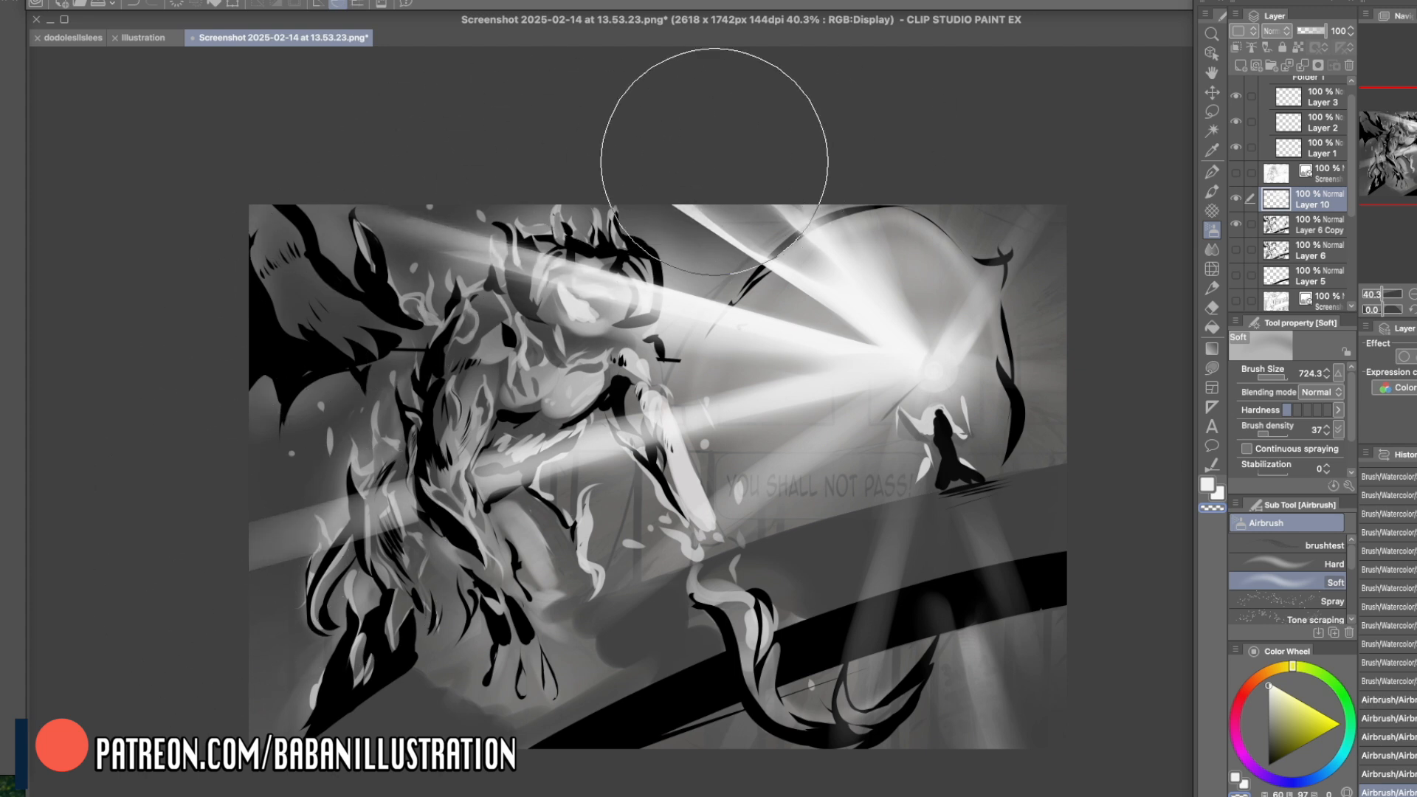
{"action": "mouse_move", "coordinate": [733, 190]}
{"action": "left_mouse_down"}
{"action": "mouse_move", "coordinate": [488, 286]}
{"action": "mouse_move", "coordinate": [712, 288]}
{"action": "left_mouse_up"}
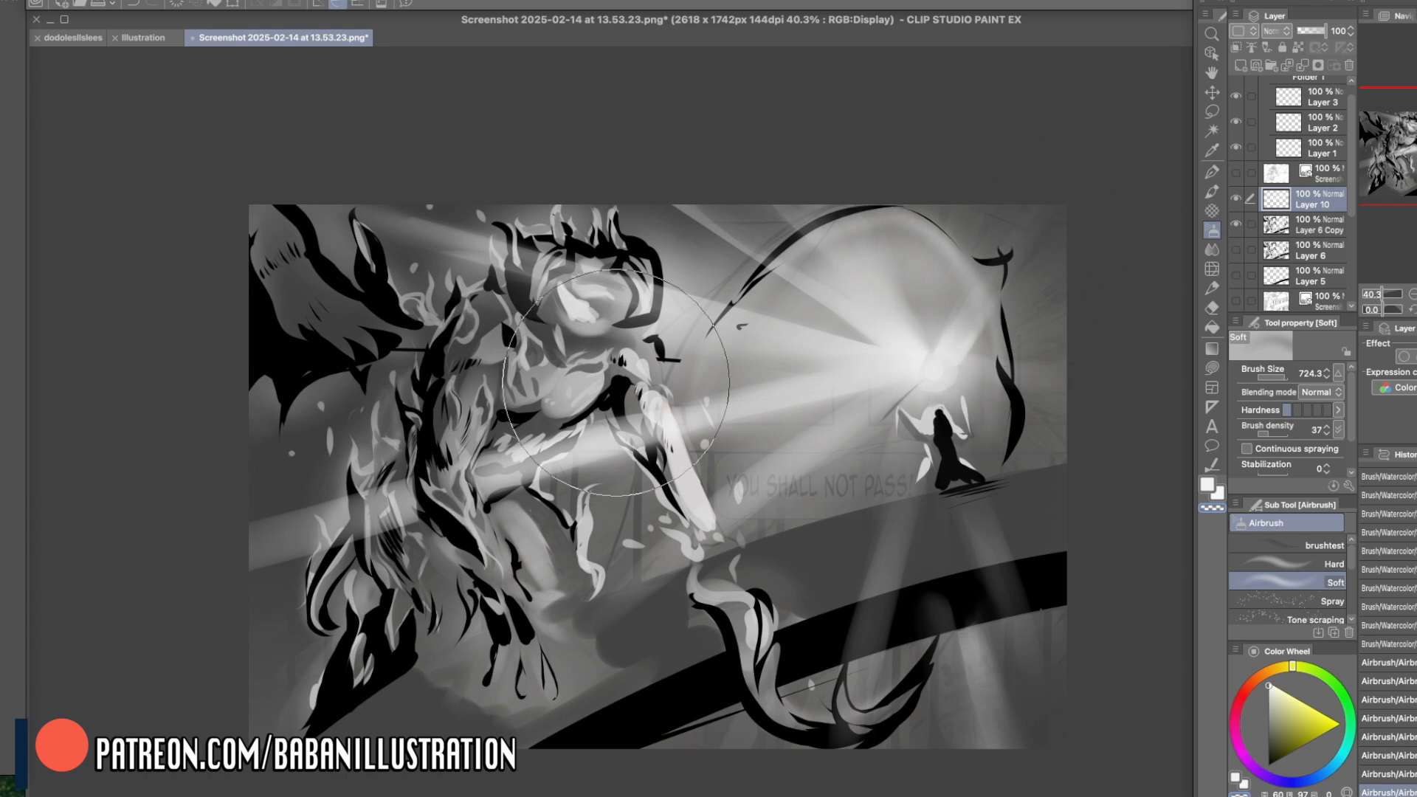
- Soften the lower beam across the creature and the rays close to the staff's light with the transparent Soft airbrush
{"action": "left_click_drag", "start_coordinate": [306, 521], "coordinate": [738, 401]}
{"action": "mouse_move", "coordinate": [690, 453]}
{"action": "left_mouse_down"}
{"action": "mouse_move", "coordinate": [812, 395]}
{"action": "mouse_move", "coordinate": [846, 361]}
{"action": "mouse_move", "coordinate": [806, 307]}
{"action": "mouse_move", "coordinate": [992, 331]}
{"action": "left_mouse_up"}
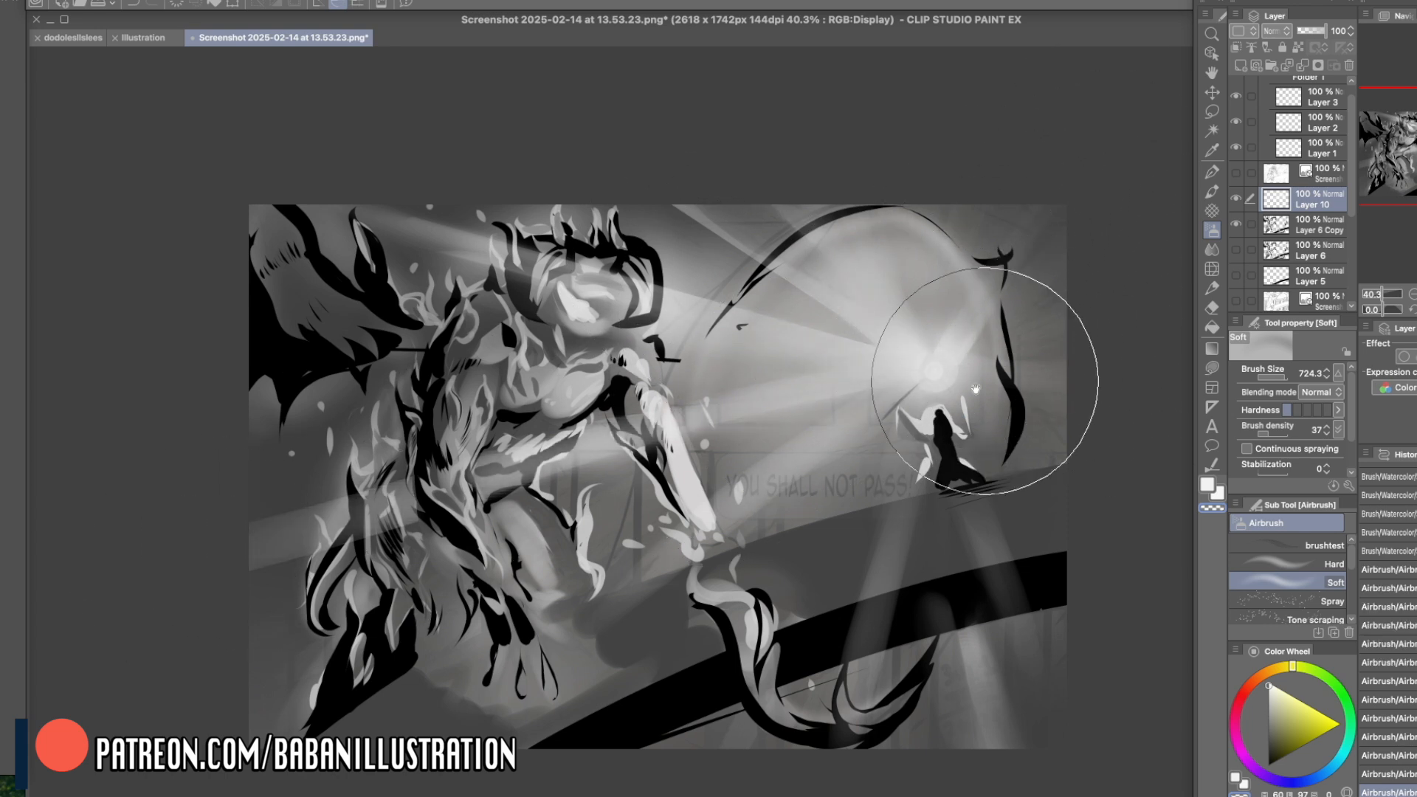
{"action": "key", "text": "h"}
{"action": "key", "text": "h"}
{"action": "mouse_move", "coordinate": [1016, 449]}
{"action": "left_mouse_down"}
{"action": "mouse_move", "coordinate": [970, 464]}
{"action": "mouse_move", "coordinate": [1015, 469]}
{"action": "left_mouse_up"}
- Repaint the lower beam from the staff across the creature's arm in white Smooth watercolor at size 203.5, erasing it over the torso
{"action": "left_click", "coordinate": [1213, 192]}
{"action": "scroll", "coordinate": [1195, 258], "scroll_direction": "right", "scroll_amount": 2}
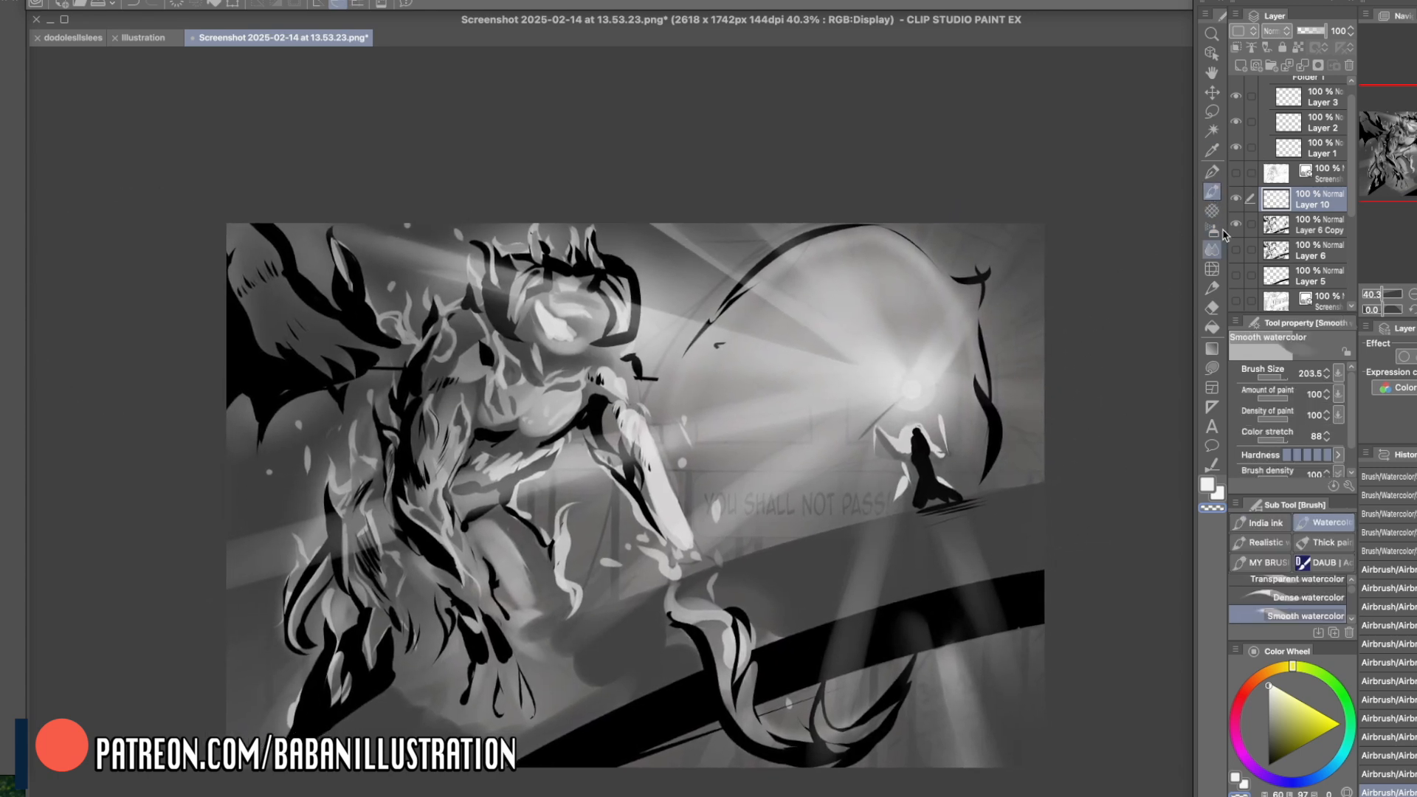
{"action": "left_click", "coordinate": [1208, 485]}
{"action": "left_click_drag", "start_coordinate": [899, 391], "coordinate": [312, 556]}
{"action": "key", "text": "super+z"}
{"action": "left_click_drag", "start_coordinate": [908, 388], "coordinate": [247, 527]}
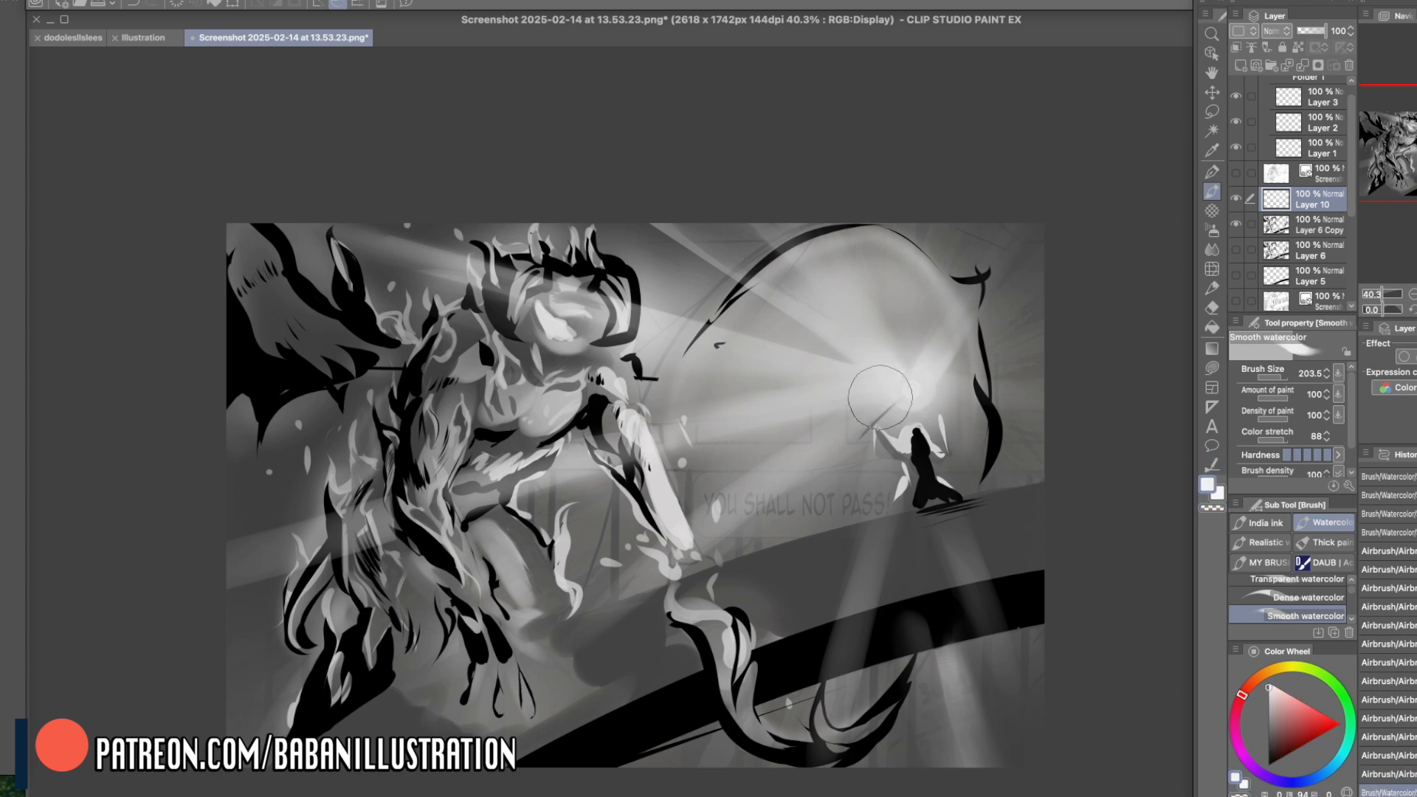
{"action": "left_click_drag", "start_coordinate": [899, 394], "coordinate": [373, 488]}
{"action": "key", "text": "c"}
{"action": "mouse_move", "coordinate": [415, 447]}
{"action": "left_mouse_down"}
{"action": "mouse_move", "coordinate": [413, 509]}
{"action": "mouse_move", "coordinate": [431, 517]}
{"action": "left_mouse_up"}
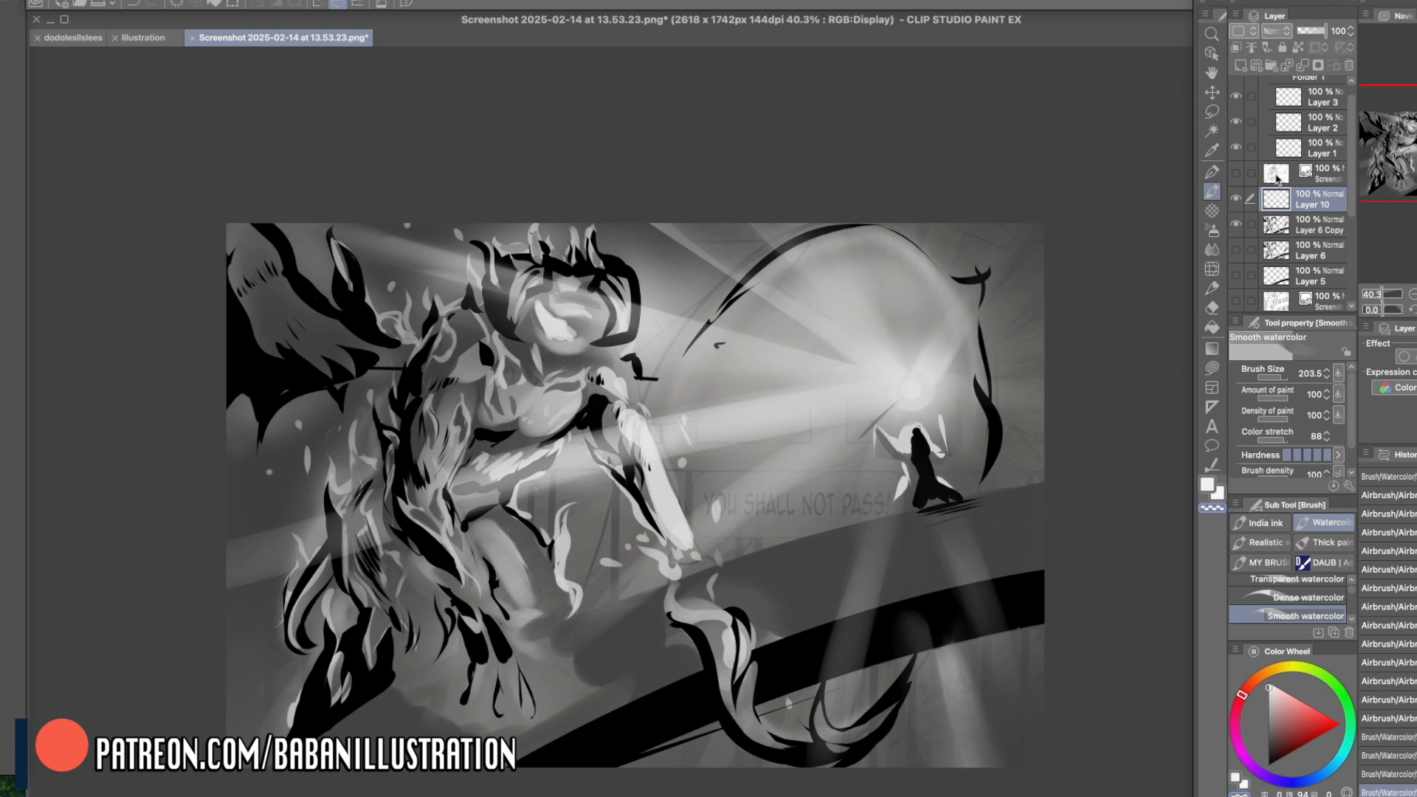
- Add a tone curve correction layer above Layer 10 that darkens the shadows and midtones and lifts the highlights
{"action": "key", "text": "super+m"}
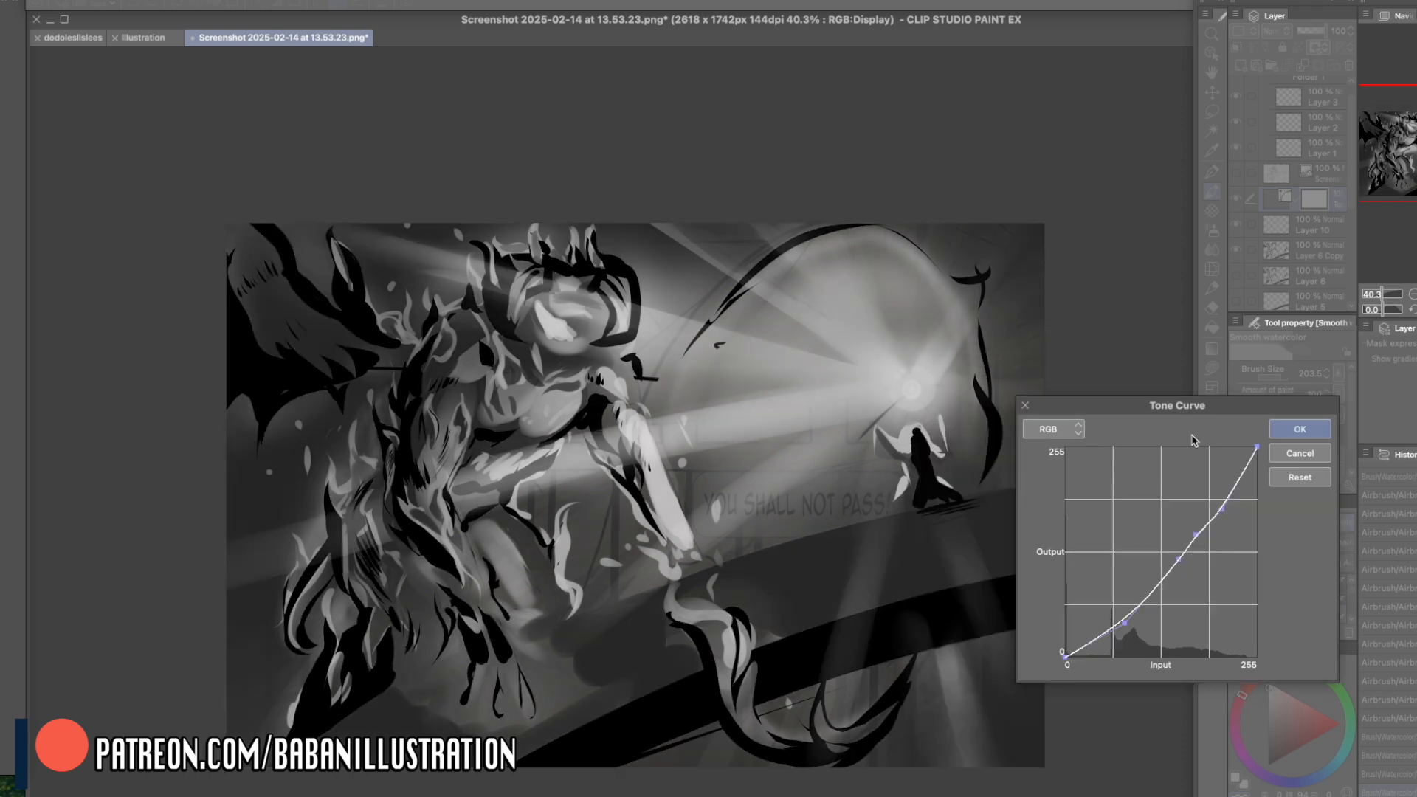
{"action": "mouse_move", "coordinate": [1179, 559]}
{"action": "left_mouse_down"}
{"action": "mouse_move", "coordinate": [1179, 576]}
{"action": "mouse_move", "coordinate": [1170, 568]}
{"action": "left_mouse_up"}
{"action": "left_click_drag", "start_coordinate": [1223, 477], "coordinate": [1220, 473]}
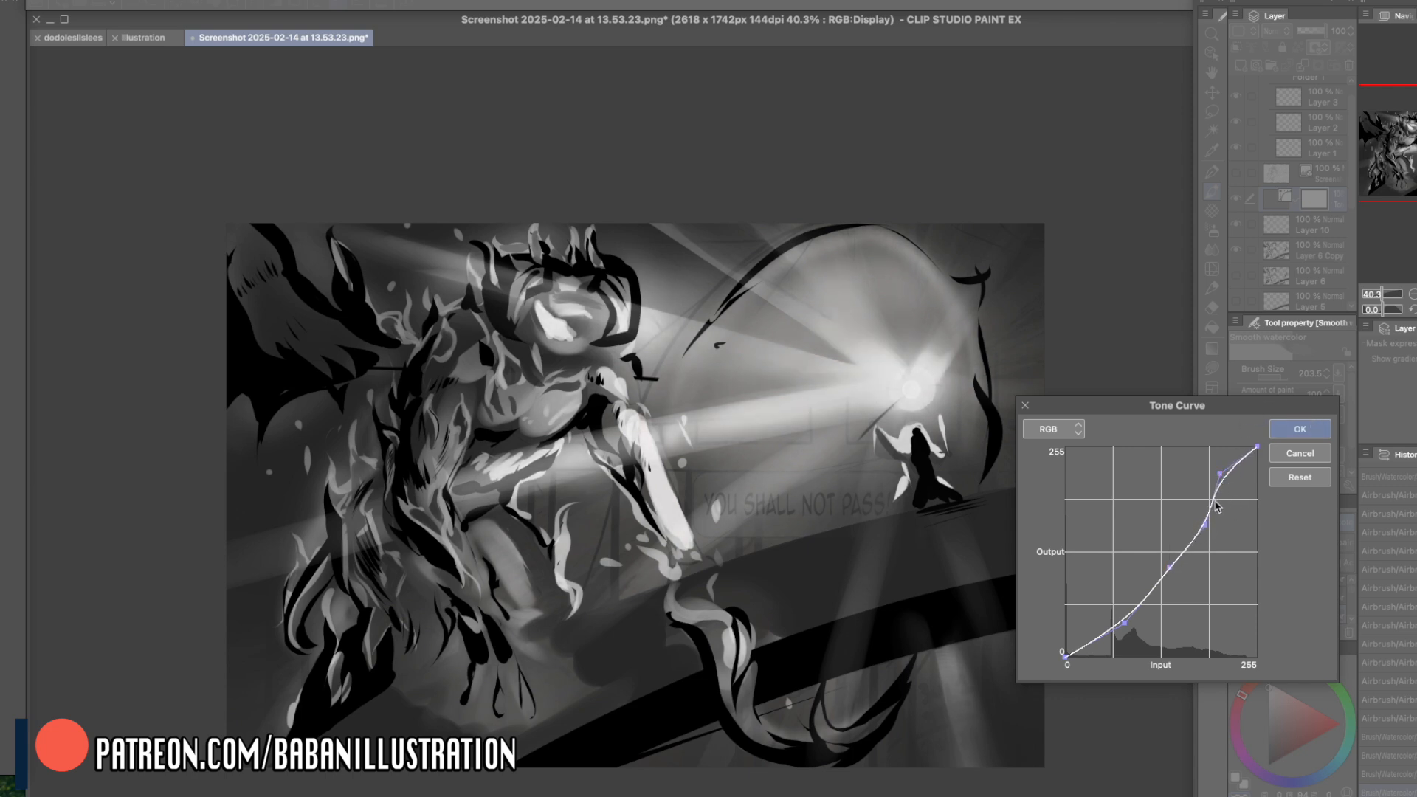
{"action": "left_click", "coordinate": [1258, 448]}
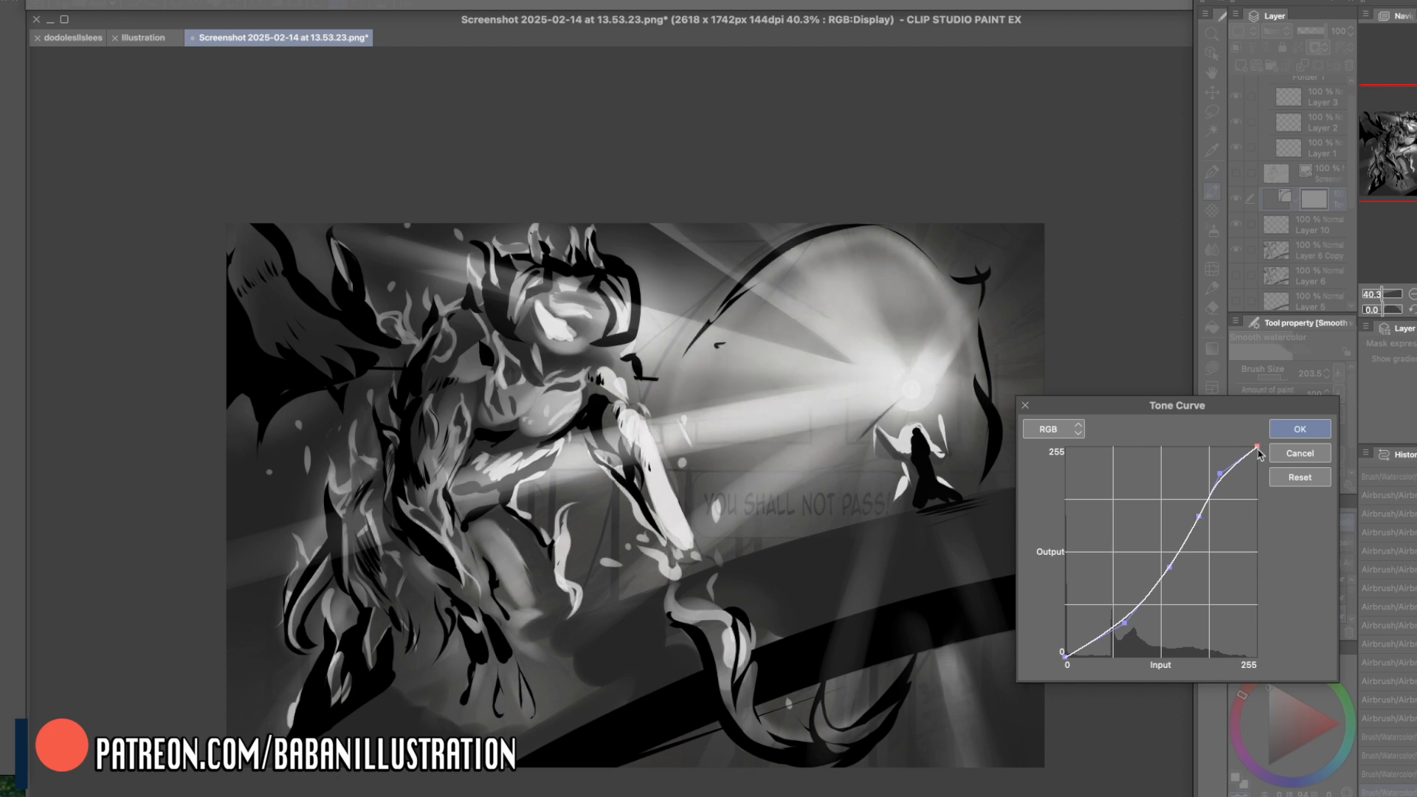
{"action": "left_click", "coordinate": [1295, 426]}
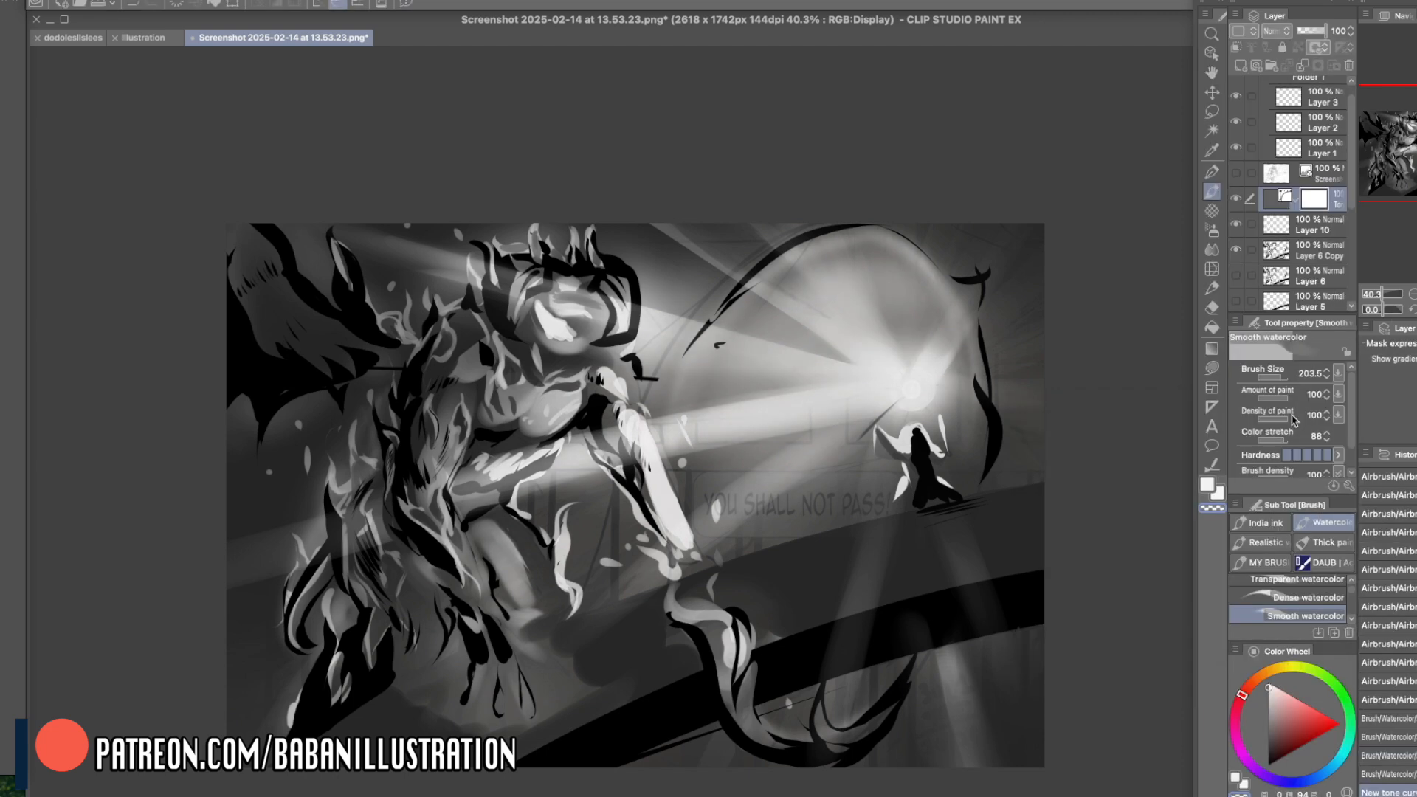
- Try to strengthen the beam toward the creature's head on the tone curve layer with white Smooth watercolor at size 95
{"action": "left_click", "coordinate": [1207, 485]}
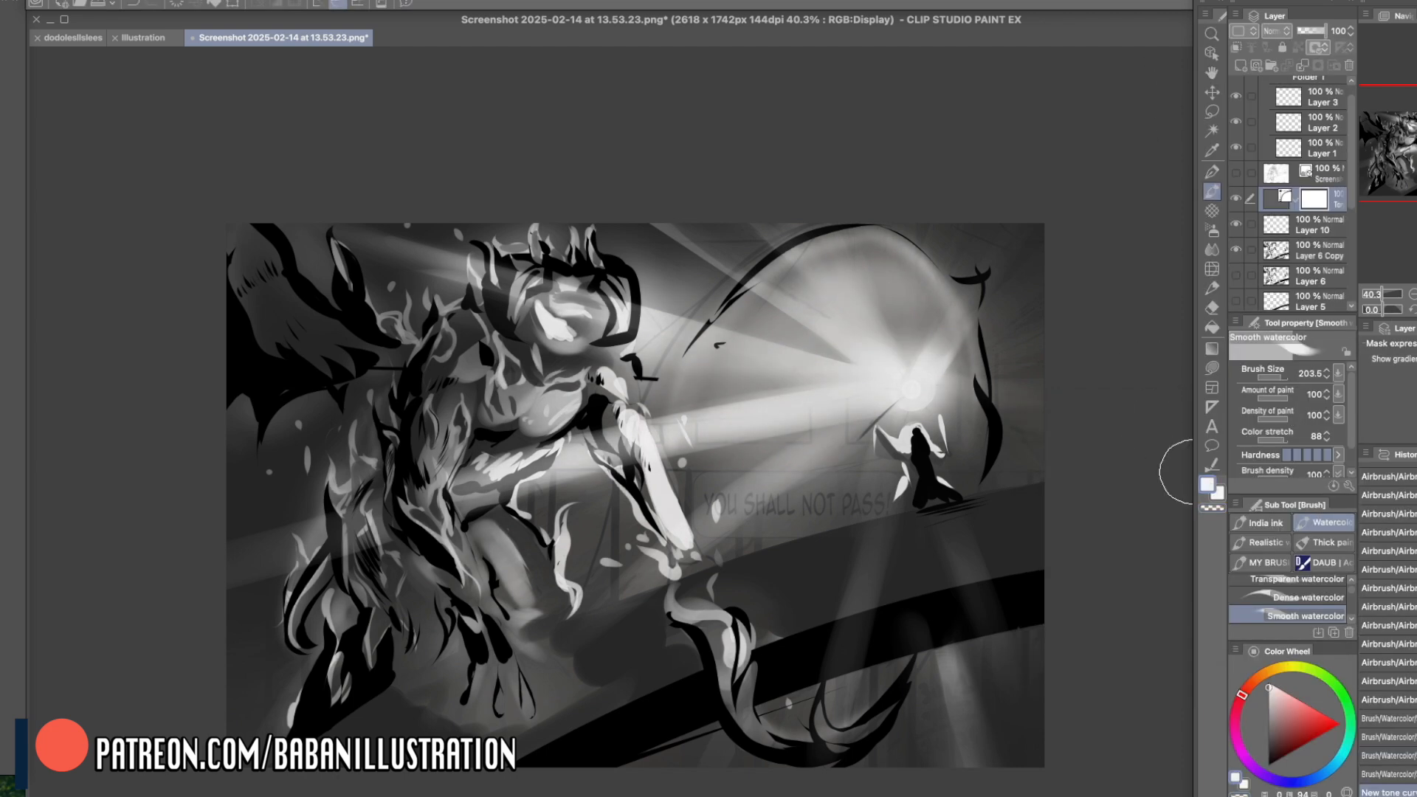
{"action": "mouse_move", "coordinate": [362, 179]}
{"action": "left_mouse_down"}
{"action": "mouse_move", "coordinate": [507, 269]}
{"action": "mouse_move", "coordinate": [591, 266]}
{"action": "left_mouse_up"}
{"action": "left_click", "coordinate": [901, 384]}
{"action": "left_click_drag", "start_coordinate": [493, 273], "coordinate": [992, 426]}
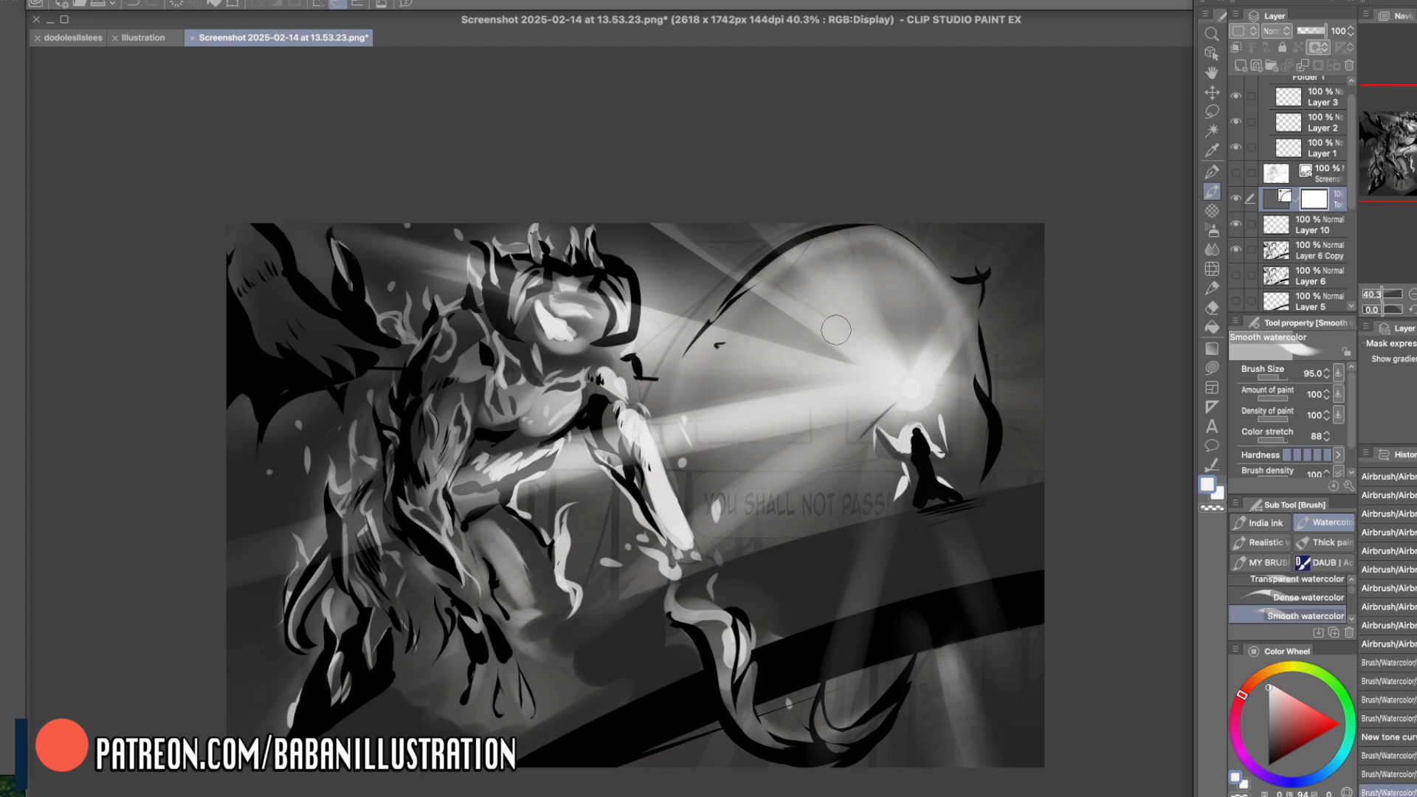
{"action": "mouse_move", "coordinate": [440, 262]}
{"action": "left_mouse_down"}
{"action": "mouse_move", "coordinate": [878, 398]}
{"action": "mouse_move", "coordinate": [533, 284]}
{"action": "left_mouse_up"}
- On Layer 10, brighten the narrow beam toward the creature's head and the one falling below the staff with Smooth watercolor at size 95
{"action": "left_click", "coordinate": [1315, 225]}
{"action": "key", "text": "ctrl+z"}
{"action": "mouse_move", "coordinate": [907, 394]}
{"action": "left_mouse_down"}
{"action": "mouse_move", "coordinate": [864, 618]}
{"action": "mouse_move", "coordinate": [814, 727]}
{"action": "mouse_move", "coordinate": [848, 728]}
{"action": "mouse_move", "coordinate": [830, 702]}
{"action": "left_mouse_up"}
{"action": "left_click_drag", "start_coordinate": [900, 441], "coordinate": [806, 730]}
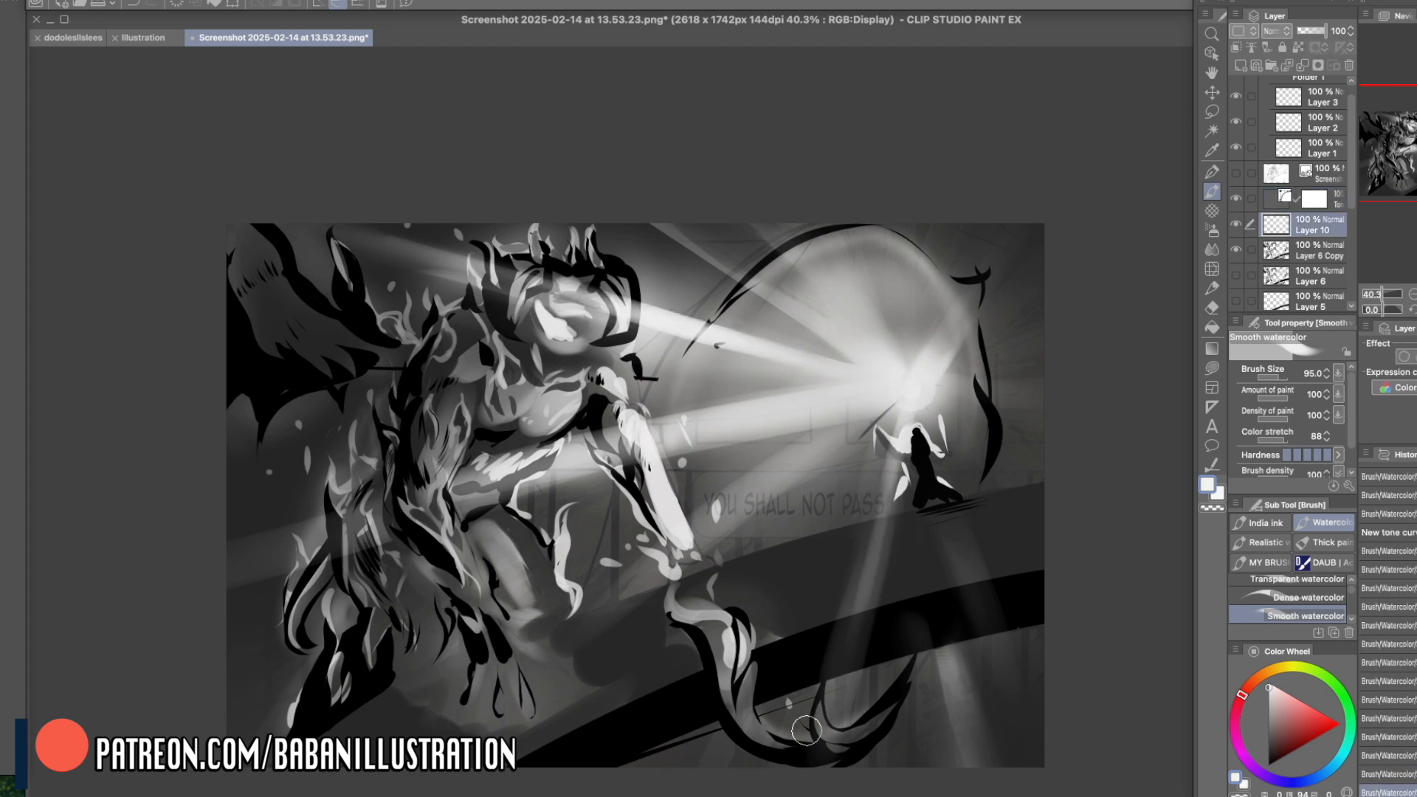
- On Layer 10, soften the staff glow in white with the Soft airbrush at size 724.3 and erase lightly over the creature's head
{"action": "left_click", "coordinate": [1213, 236]}
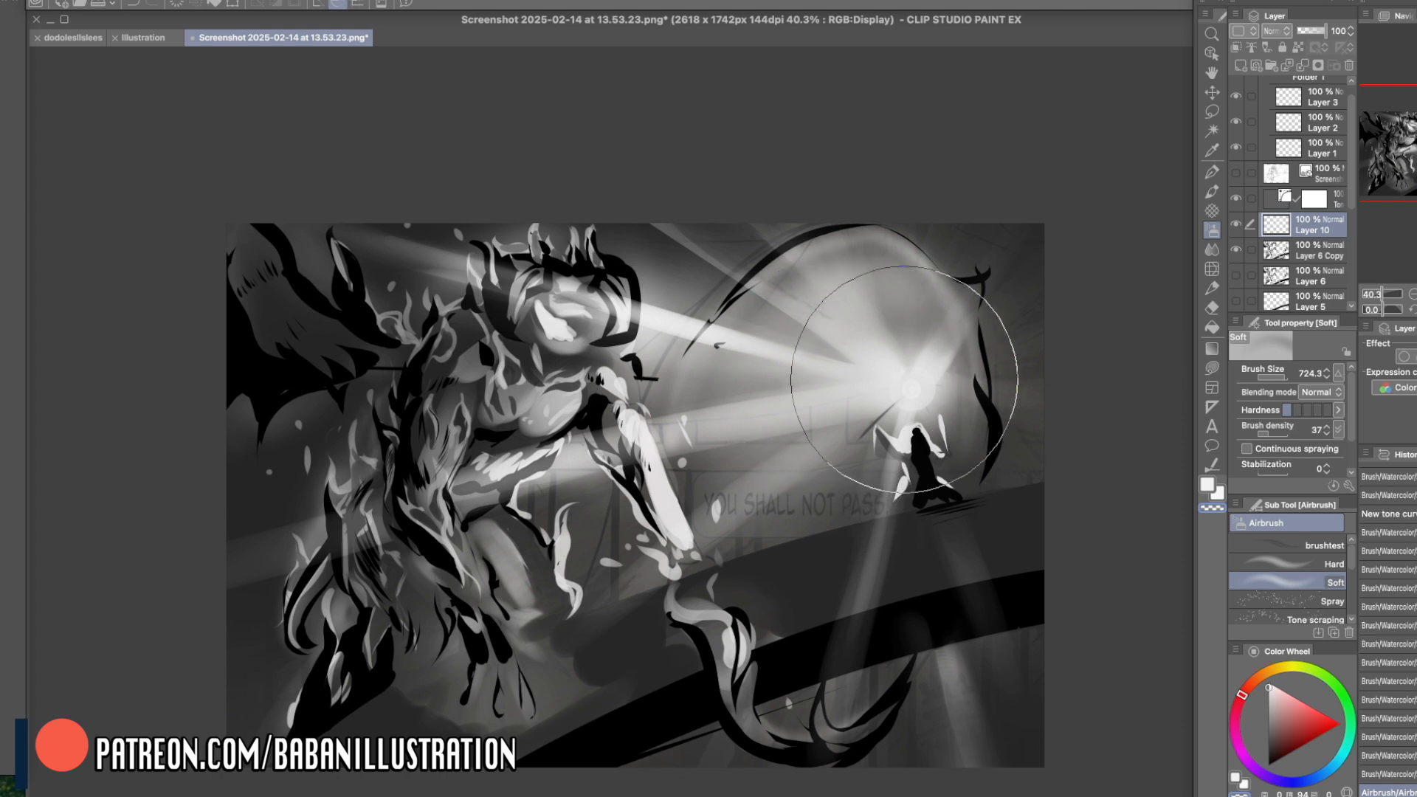
{"action": "right_click", "coordinate": [574, 301]}
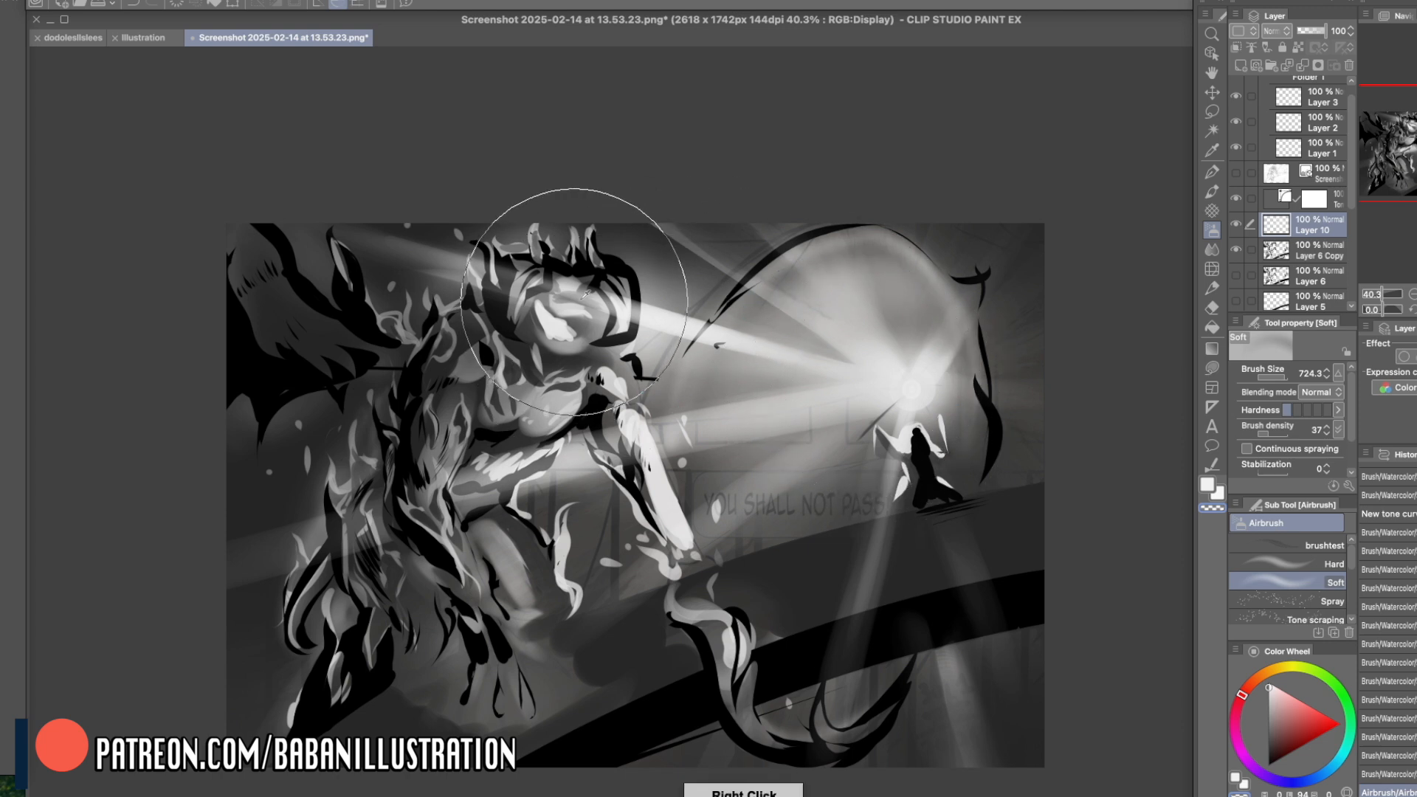
{"action": "left_click_drag", "start_coordinate": [590, 300], "coordinate": [544, 329]}
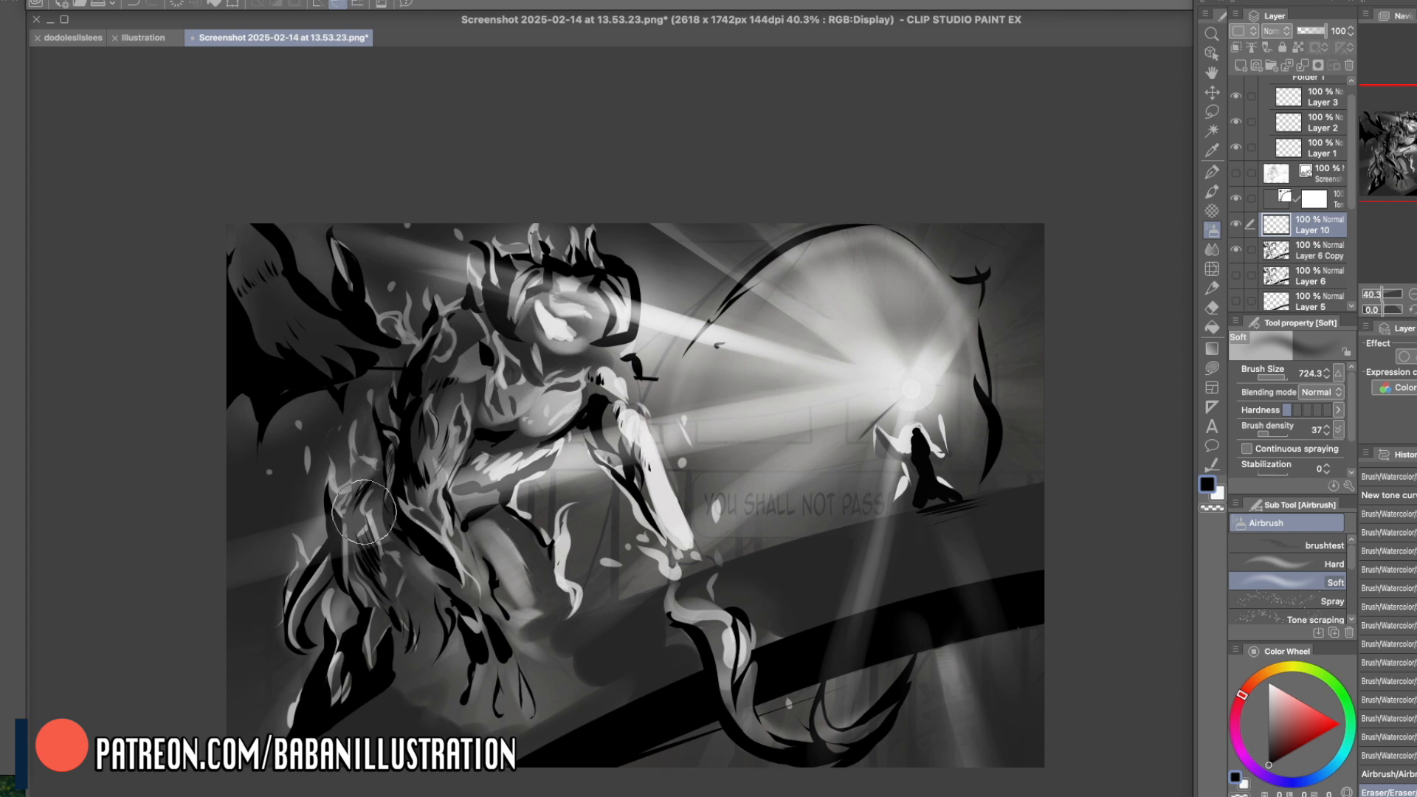
{"action": "key", "text": "b"}
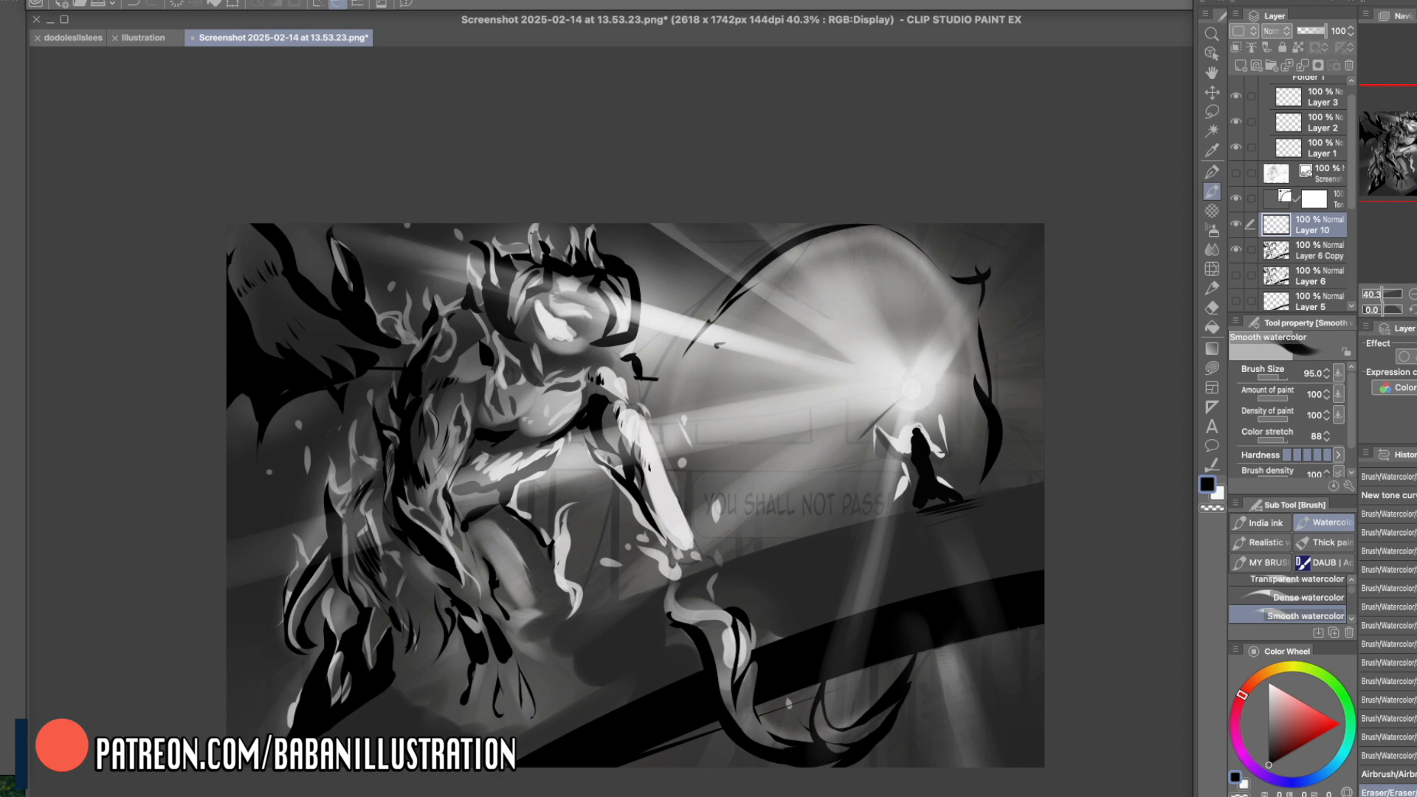
- Hide the paintover layers from the tone curve down to Layer 4 to reveal the original sketch under Layer 9
{"action": "left_click_drag", "start_coordinate": [995, 553], "coordinate": [982, 546]}
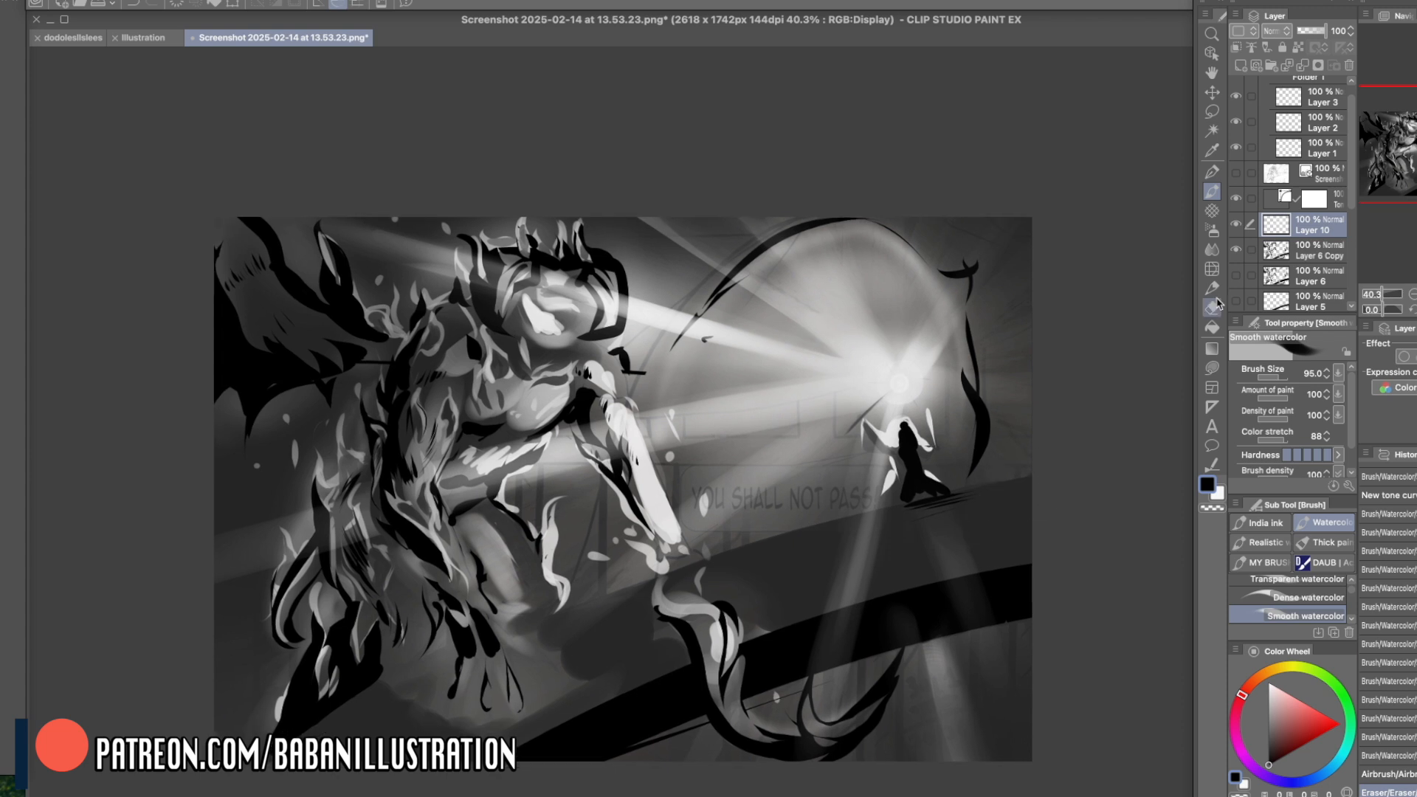
{"action": "scroll", "coordinate": [1350, 177], "scroll_direction": "down", "scroll_amount": 2}
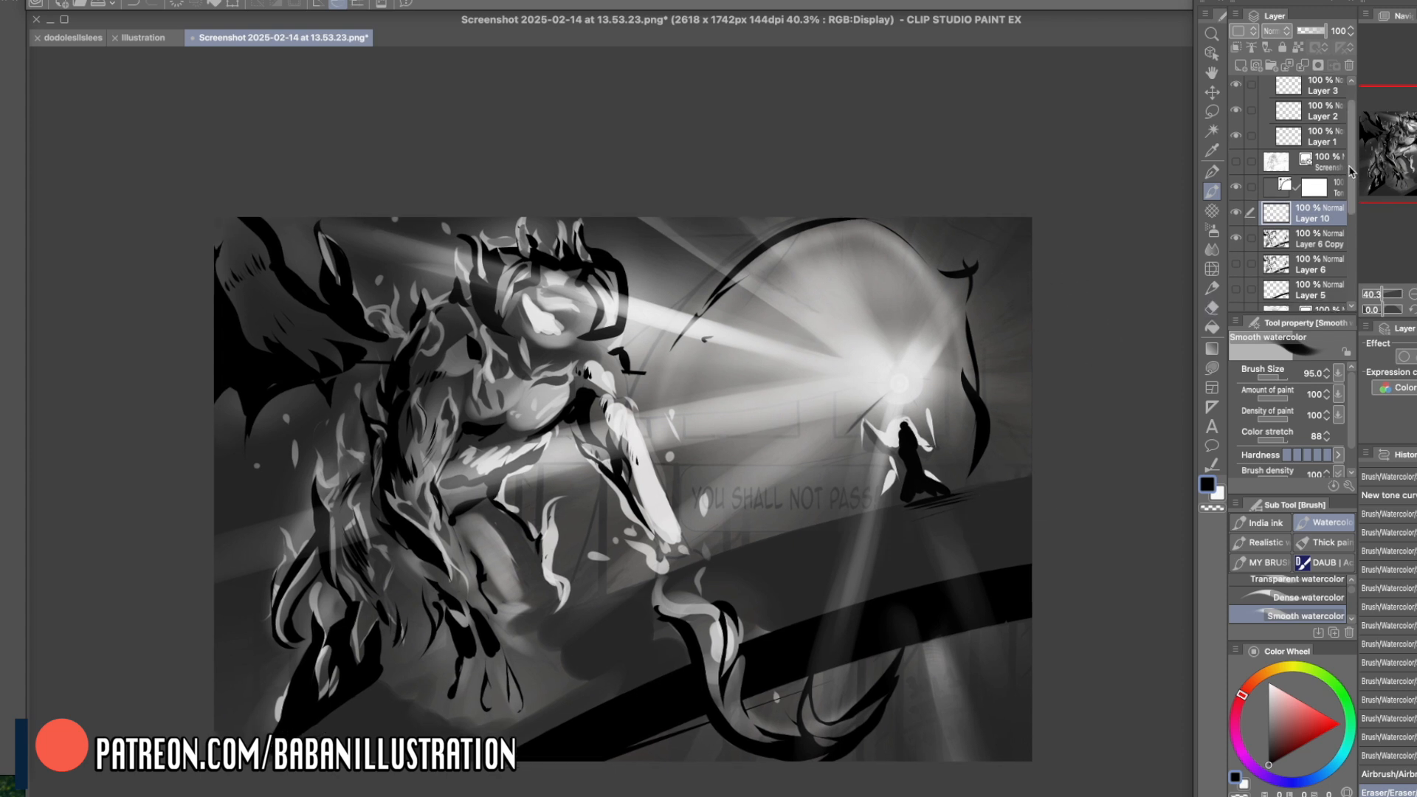
{"action": "scroll", "coordinate": [1346, 177], "scroll_direction": "down", "scroll_amount": 3}
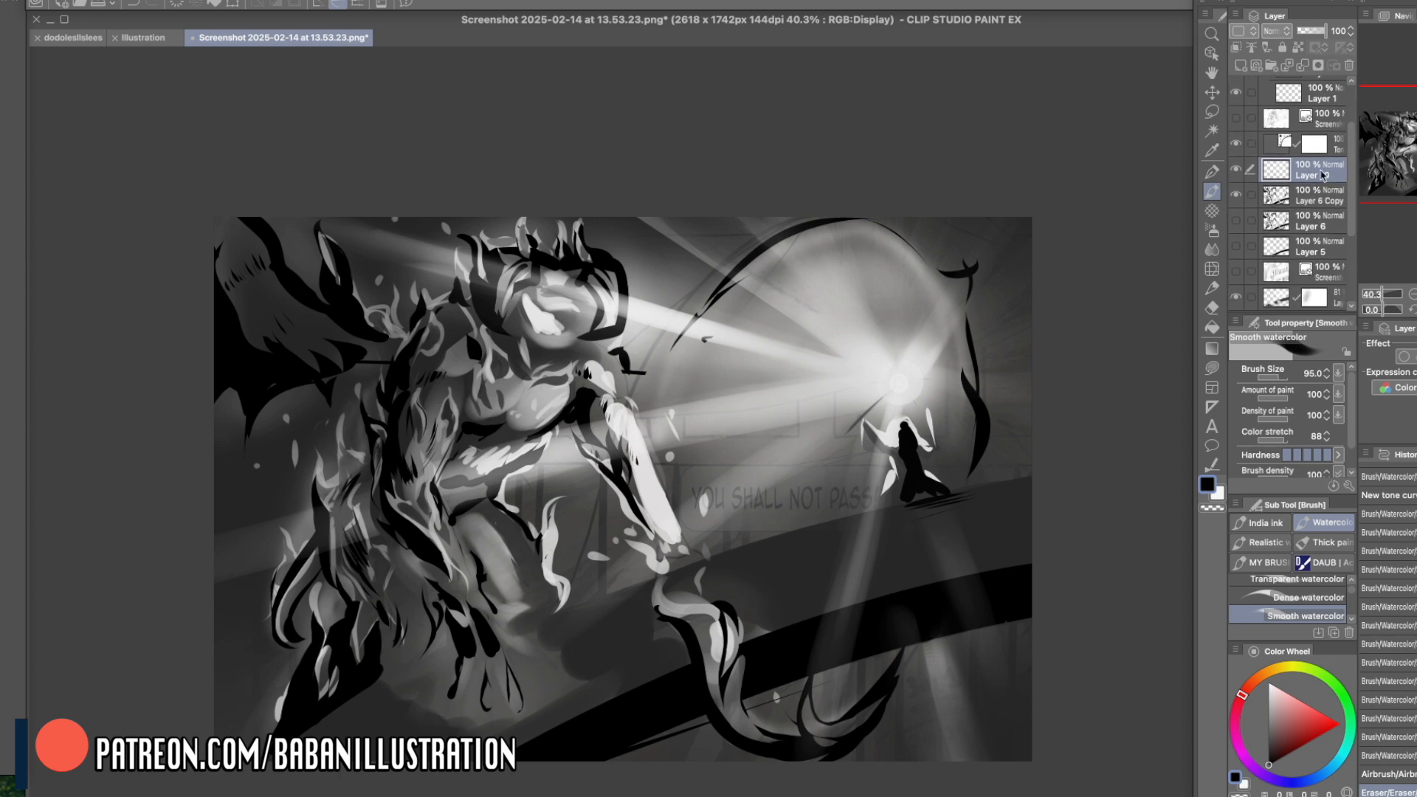
{"action": "left_click", "coordinate": [1236, 145]}
{"action": "left_click", "coordinate": [1236, 170]}
{"action": "left_click", "coordinate": [1236, 195]}
{"action": "scroll", "coordinate": [1351, 181], "scroll_direction": "down", "scroll_amount": 6}
{"action": "left_click", "coordinate": [1236, 191]}
{"action": "left_click", "coordinate": [1236, 216]}
{"action": "left_click", "coordinate": [1237, 242]}
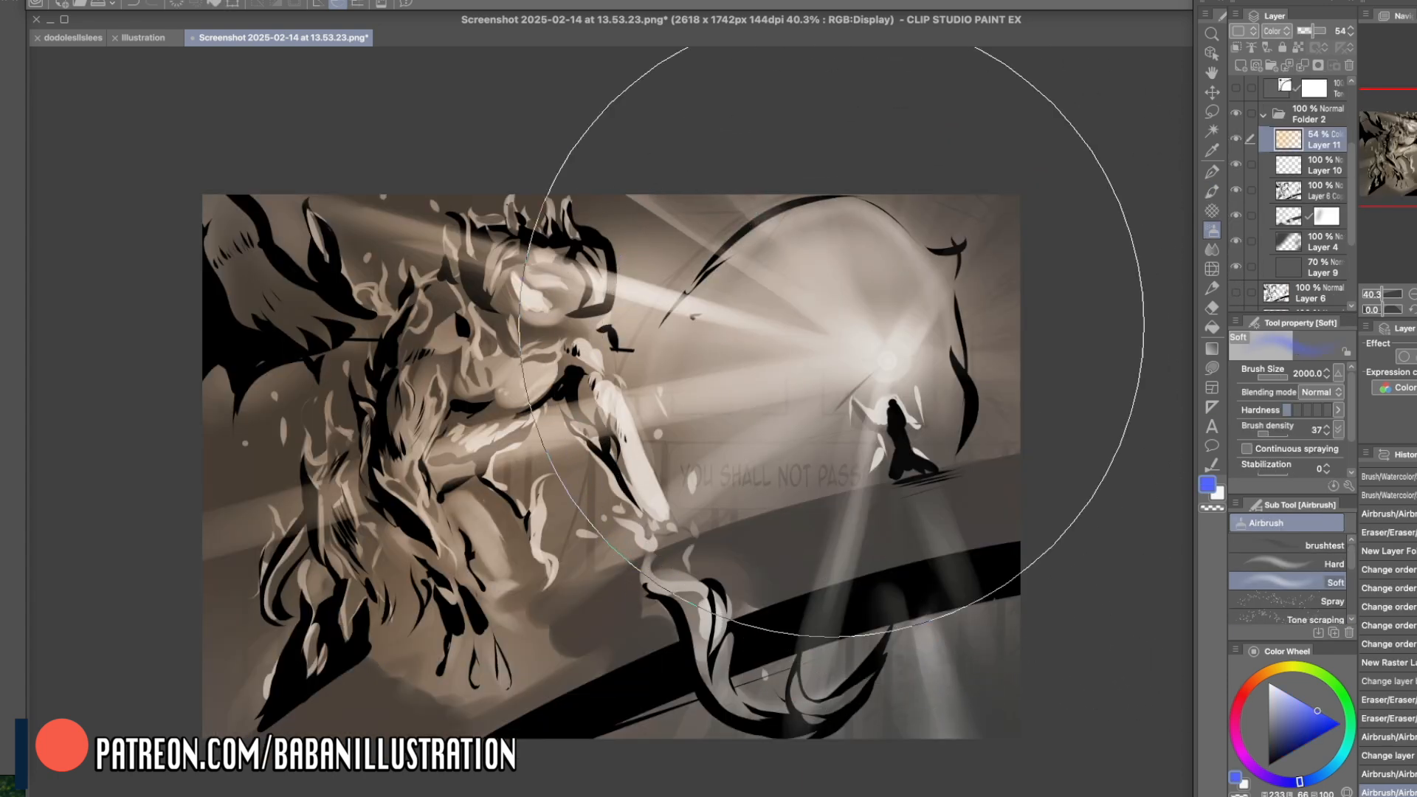
- On the 54% Color-mode Layer 11, tint the staff light and the beam across the creature's head blue with Soft airbrush at sizes 2000 and 724.3
{"action": "mouse_move", "coordinate": [831, 324]}
{"action": "left_mouse_down"}
{"action": "mouse_move", "coordinate": [948, 396]}
{"action": "mouse_move", "coordinate": [737, 354]}
{"action": "left_mouse_up"}
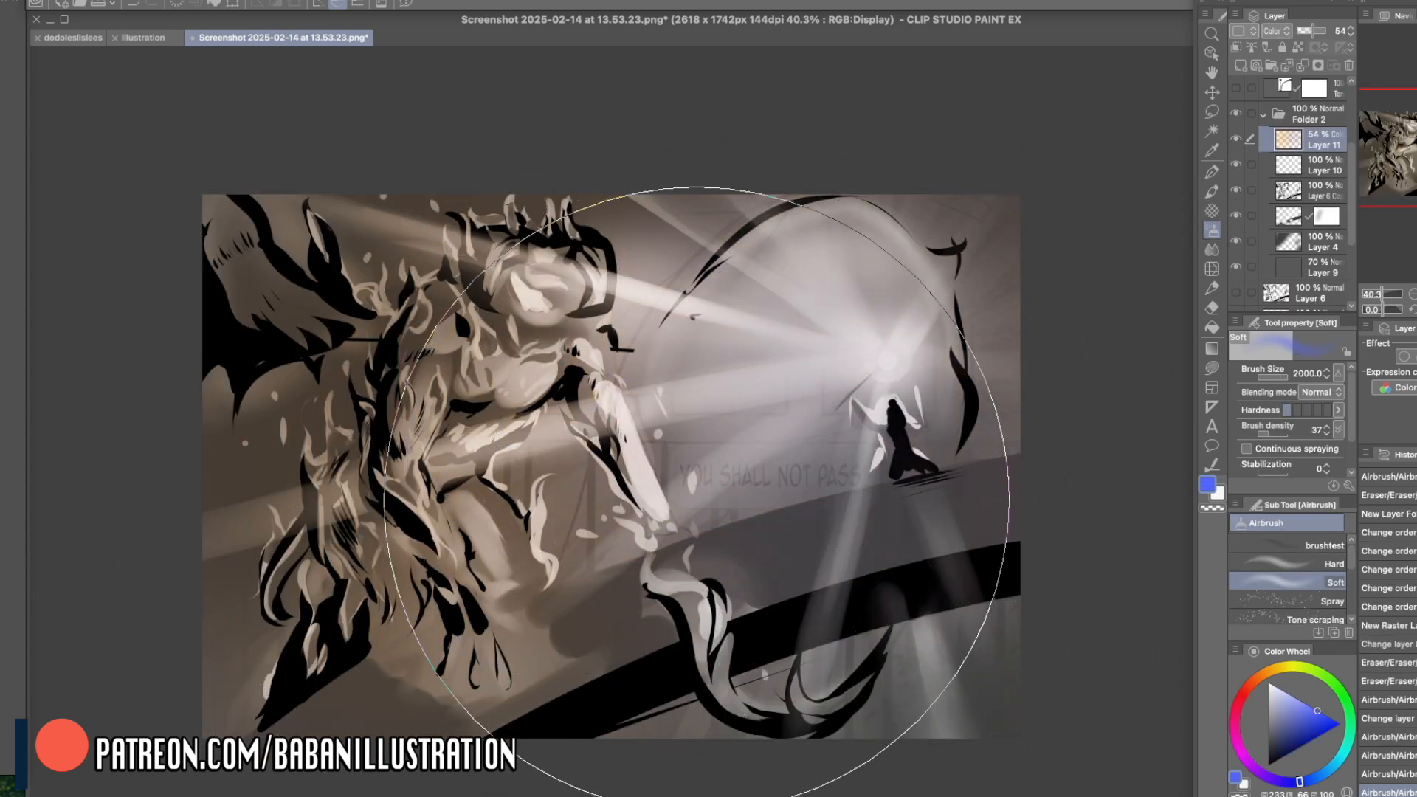
{"action": "left_click", "coordinate": [1284, 379]}
{"action": "left_click_drag", "start_coordinate": [369, 203], "coordinate": [708, 317]}
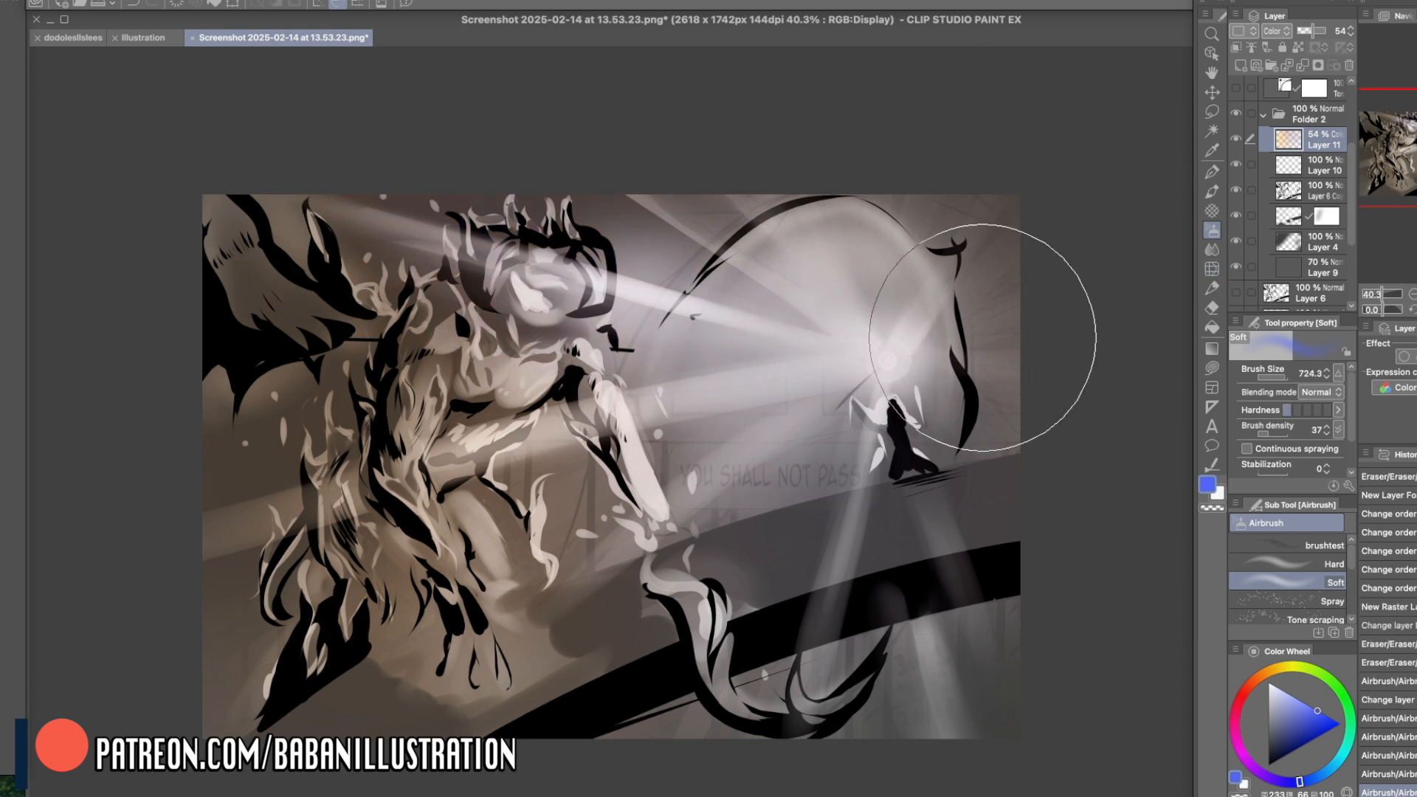
- On Layer 11, tint the flames along the creature's far-side arm orange-red with the Soft airbrush at size 122.4
{"action": "left_click", "coordinate": [1255, 681]}
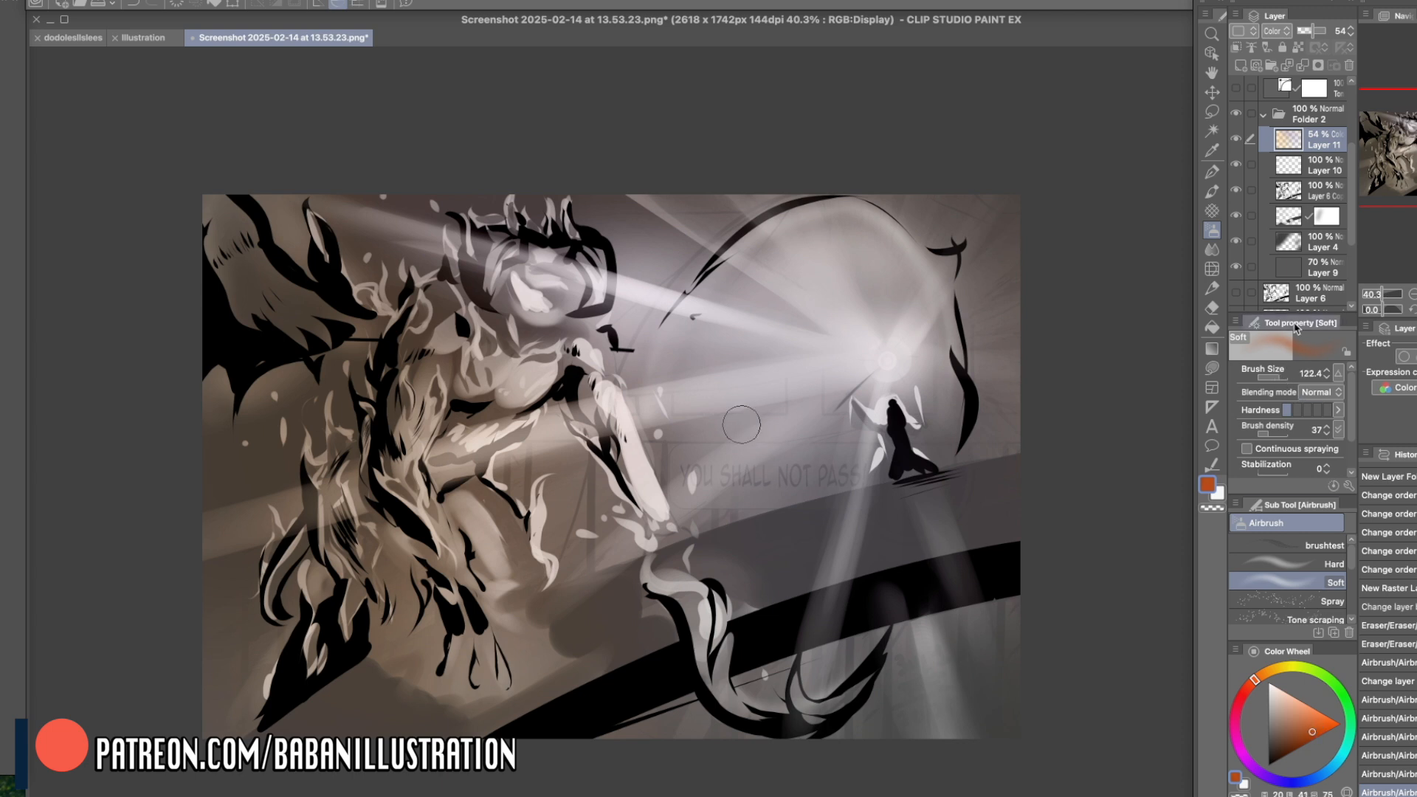
{"action": "mouse_move", "coordinate": [302, 509]}
{"action": "left_mouse_down"}
{"action": "mouse_move", "coordinate": [302, 462]}
{"action": "mouse_move", "coordinate": [266, 561]}
{"action": "mouse_move", "coordinate": [283, 639]}
{"action": "left_mouse_up"}
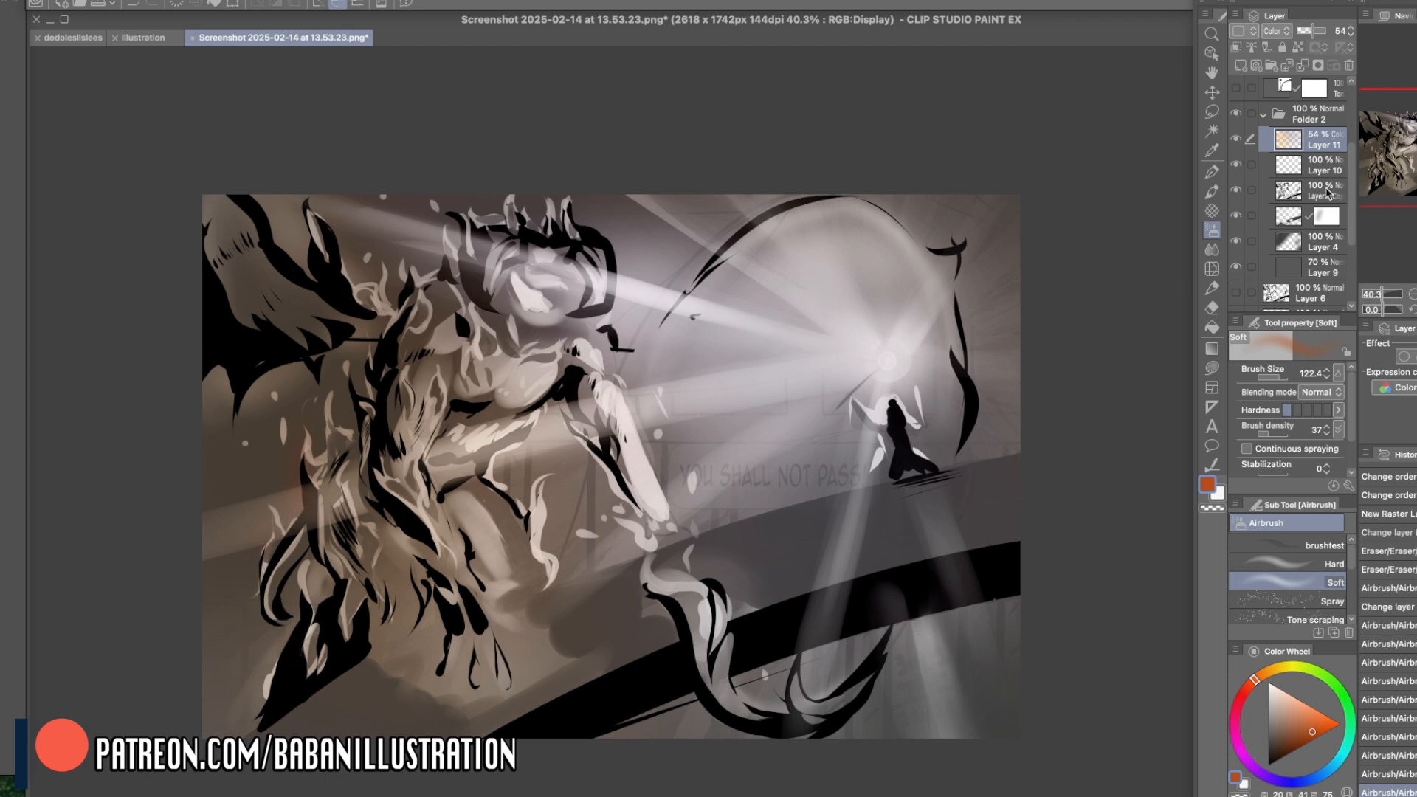